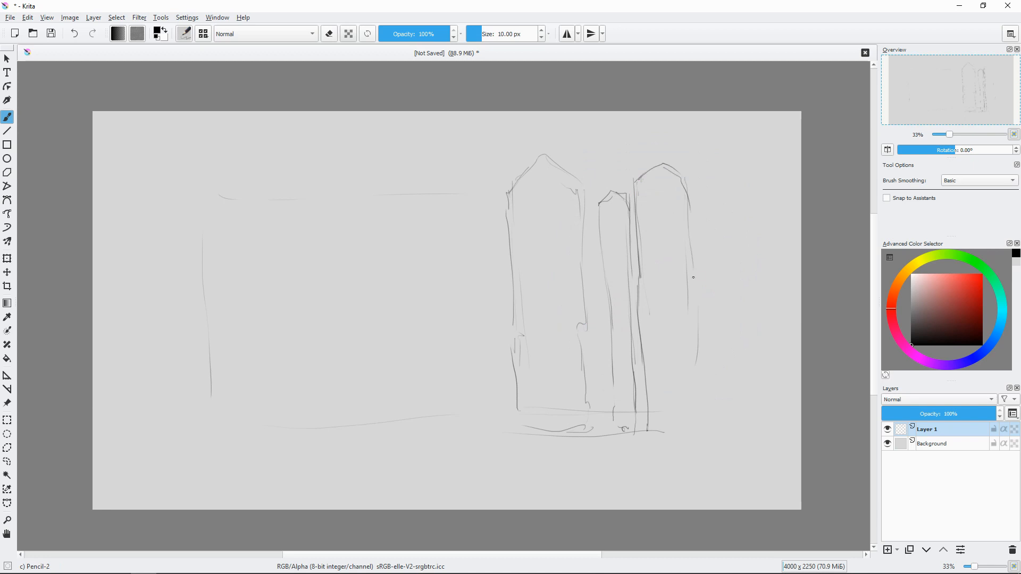
Step: Sketch the right edge of the tall right-hand plank with a small notch, and mark its bottom edge
drag(687, 210, 693, 273)
drag(693, 274, 700, 380)
drag(701, 387, 698, 407)
drag(697, 418, 697, 426)
drag(654, 430, 666, 431)
drag(674, 431, 684, 431)
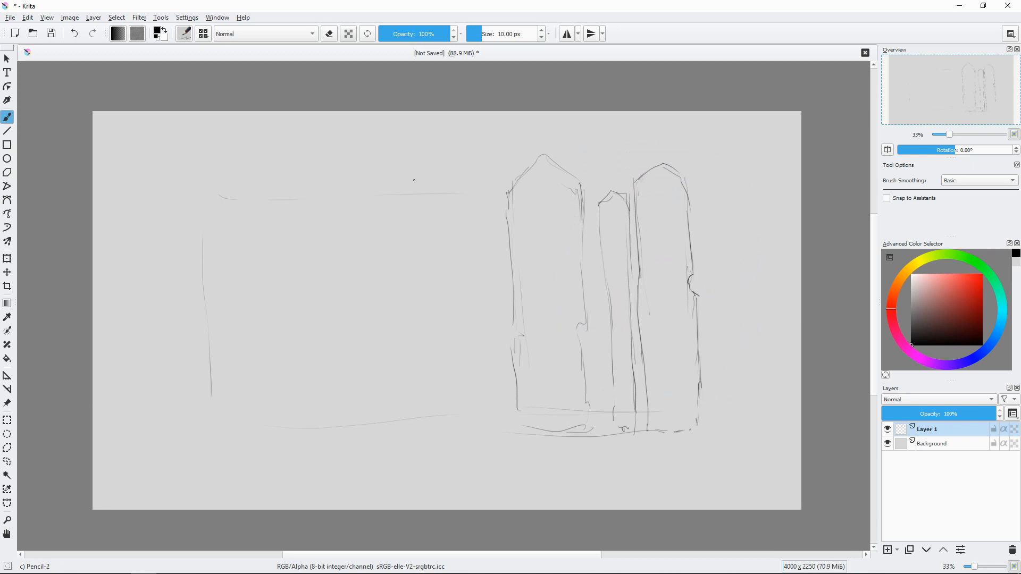
Step: Sketch a wide flat-topped plank left of the peaked one, followed by a shorter narrow plank beside it
drag(484, 190, 497, 397)
mouse_move(430, 193)
mouse_down()
mouse_move(433, 319)
mouse_move(483, 431)
mouse_up()
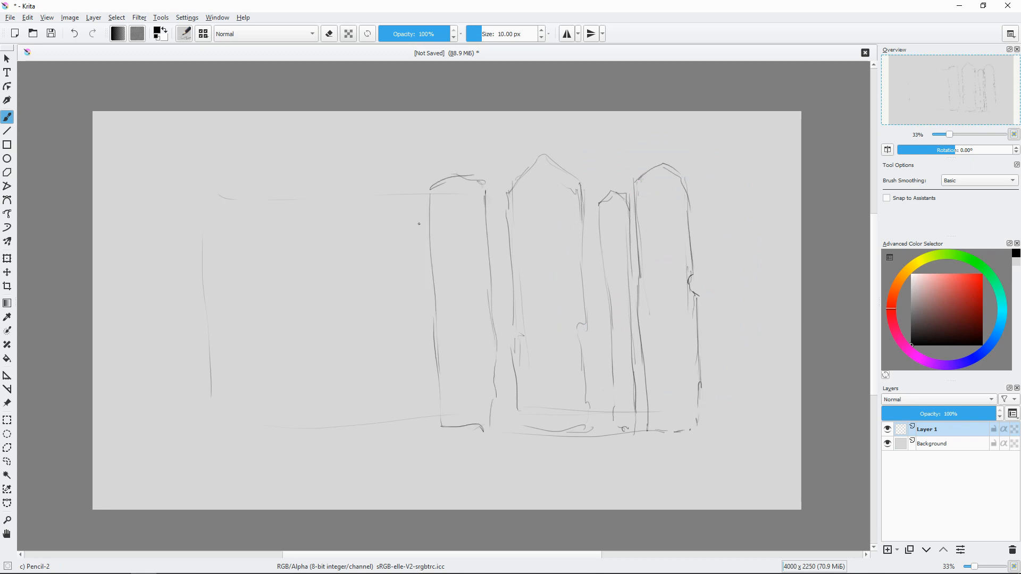
drag(407, 218, 420, 413)
drag(425, 381, 427, 407)
mouse_move(399, 217)
mouse_down()
mouse_move(390, 257)
mouse_move(416, 426)
mouse_up()
Step: Select the short narrow plank with a freehand outline, move it slightly right towards the flat-topped plank, and deselect it
click(8, 461)
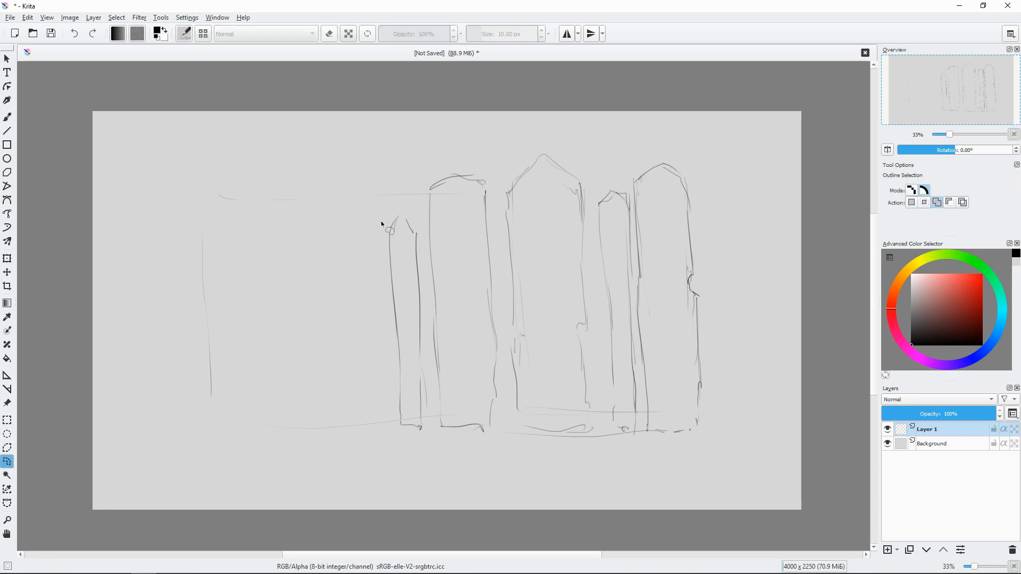
drag(379, 260, 382, 247)
key(t)
drag(410, 283, 417, 285)
key(b)
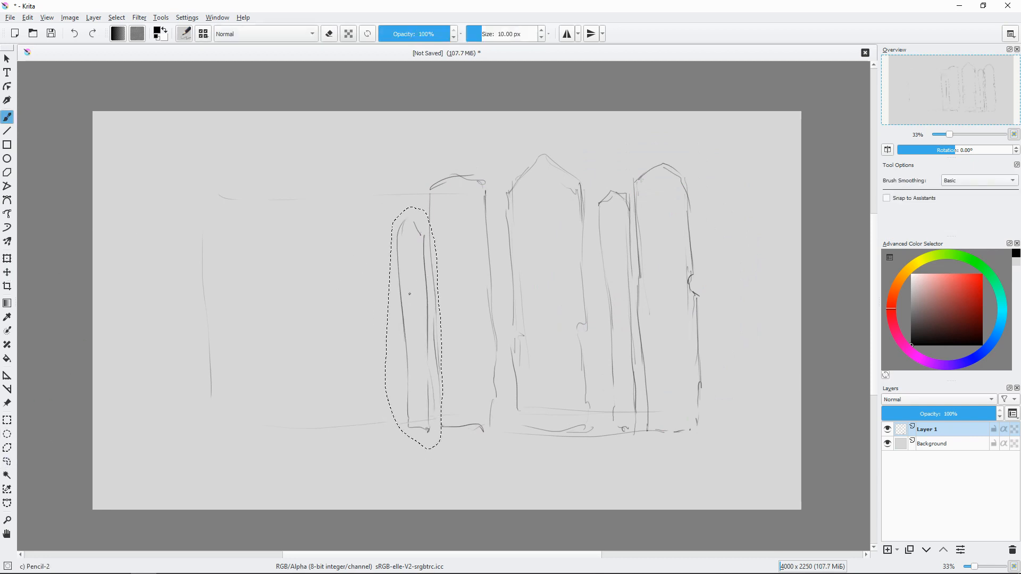
key(ctrl+shift+a)
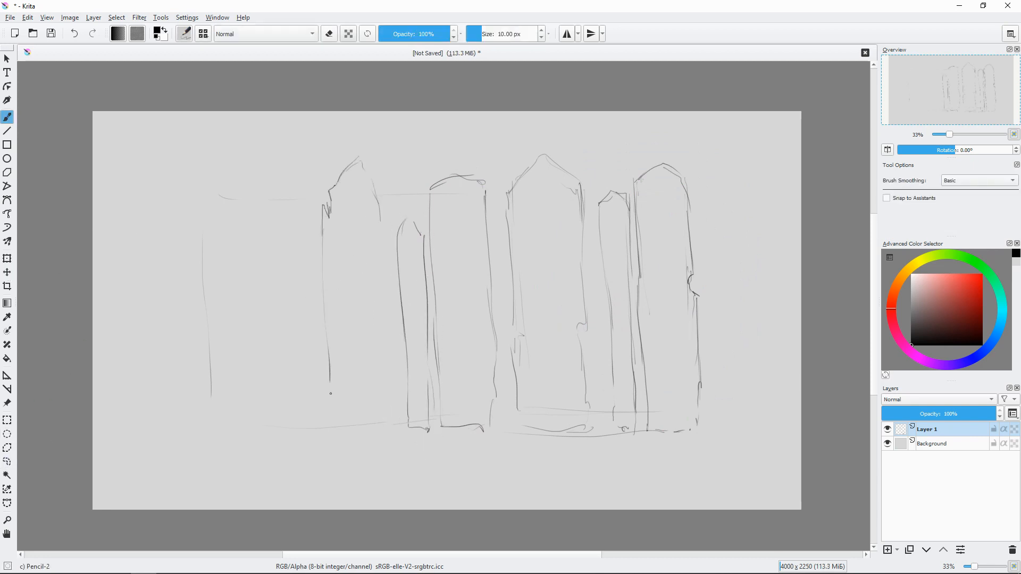
Step: Sketch the three remaining planks on the left: a tall pointed one, a narrow one and a wide low one with a base line
drag(325, 294, 340, 428)
drag(379, 223, 379, 429)
drag(304, 215, 312, 424)
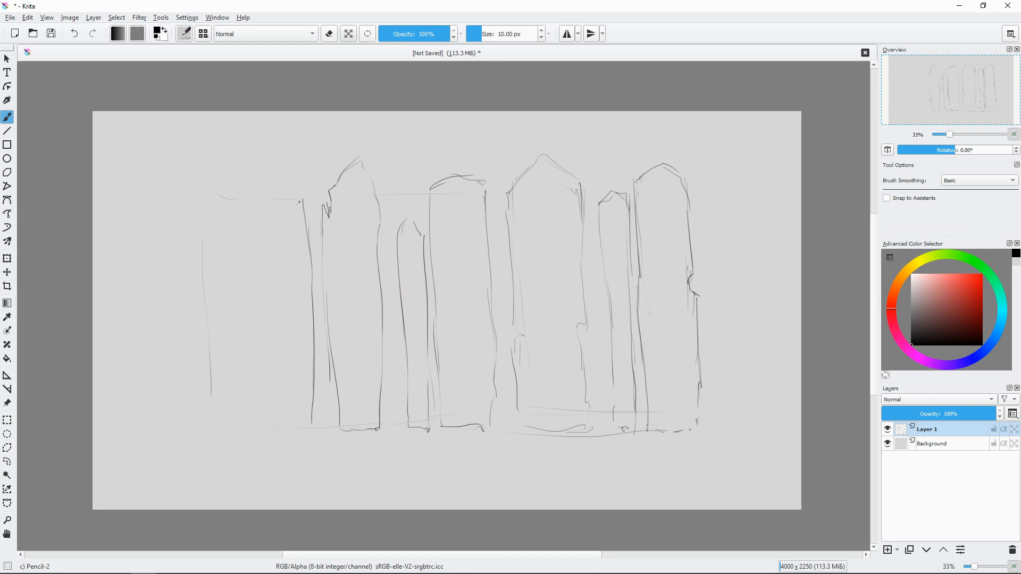
drag(282, 224, 285, 439)
drag(297, 438, 311, 436)
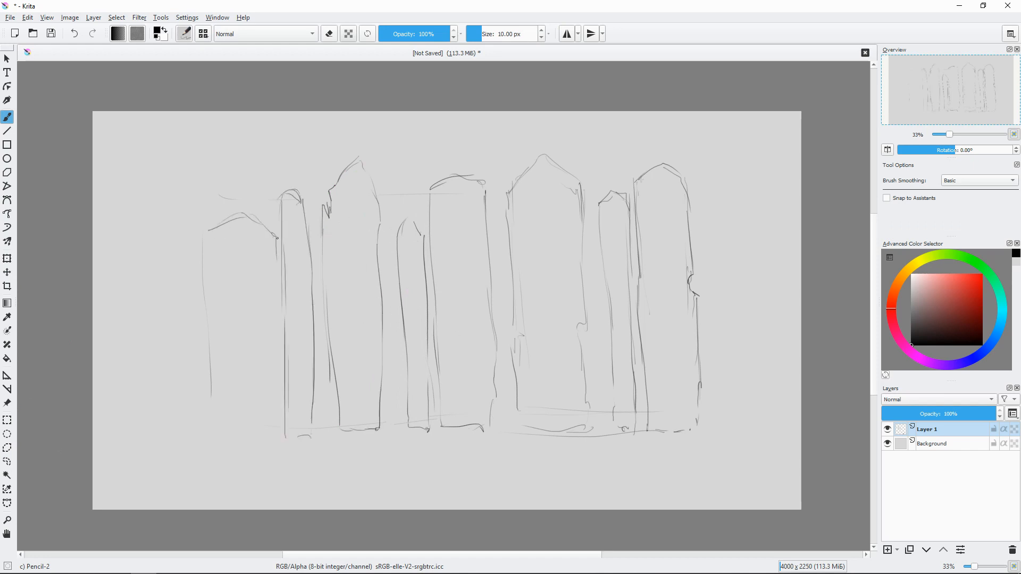
drag(277, 238, 280, 434)
drag(209, 230, 212, 439)
Step: Shift the whole sketch slightly left, add a short narrow plank at the fence's right end, and reinforce the leftmost plank's base line
click(7, 273)
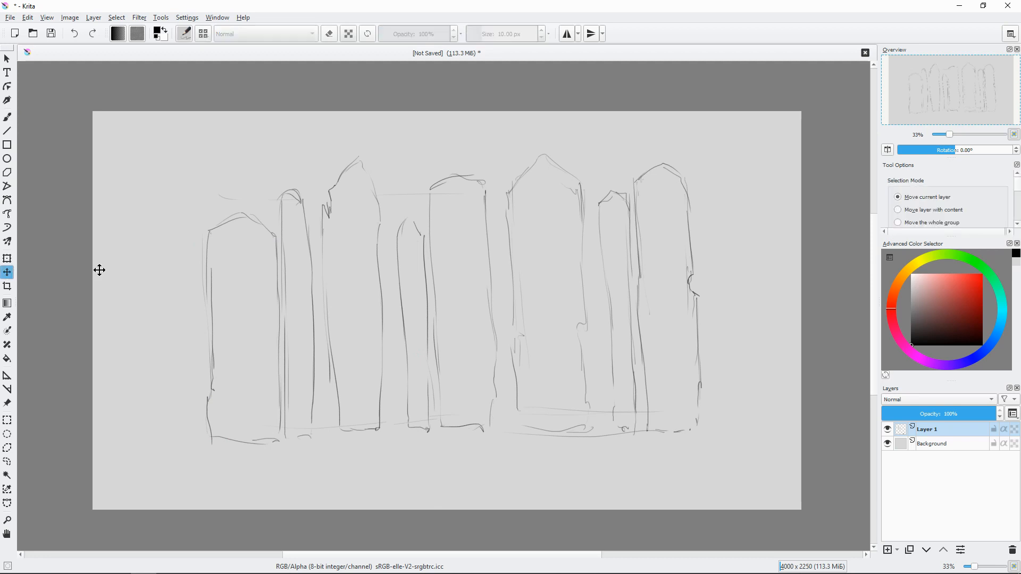
drag(486, 259, 461, 262)
key(b)
drag(677, 227, 682, 431)
mouse_move(680, 234)
mouse_down()
mouse_move(678, 327)
mouse_move(697, 220)
mouse_move(706, 428)
mouse_up()
drag(705, 433, 686, 435)
drag(188, 434, 239, 439)
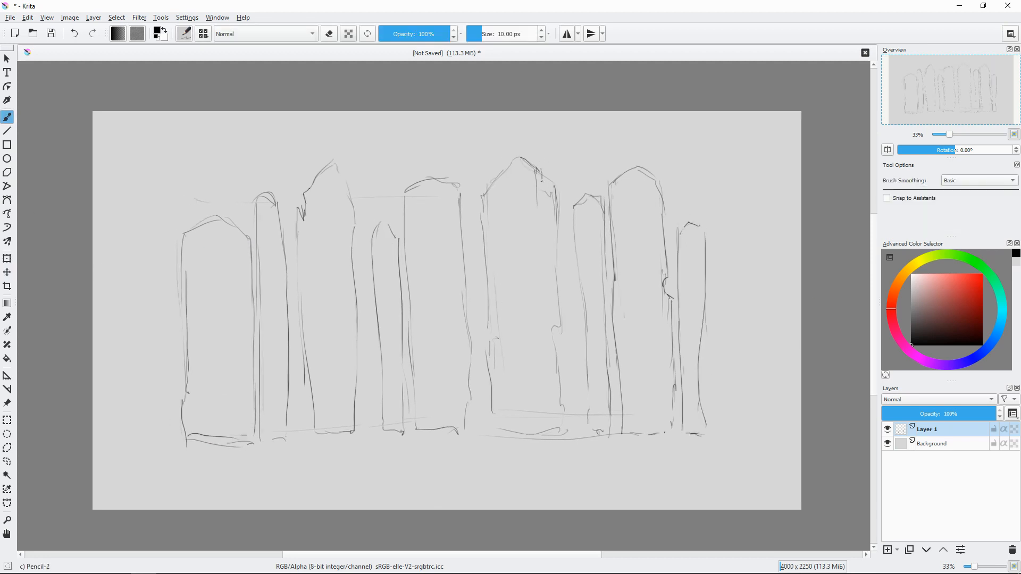
Step: Add splits and rough edges to the peaked plank and its flat-topped neighbour, and sketch horizontal rail segments between the planks
drag(542, 179, 542, 255)
drag(543, 174, 558, 189)
drag(560, 231, 553, 329)
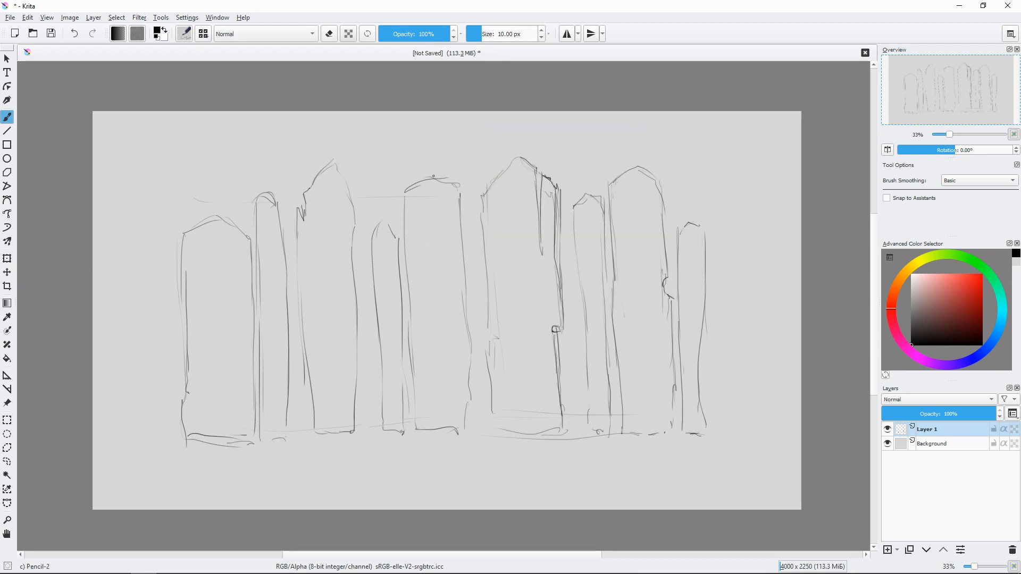
drag(432, 178, 437, 190)
drag(460, 183, 472, 423)
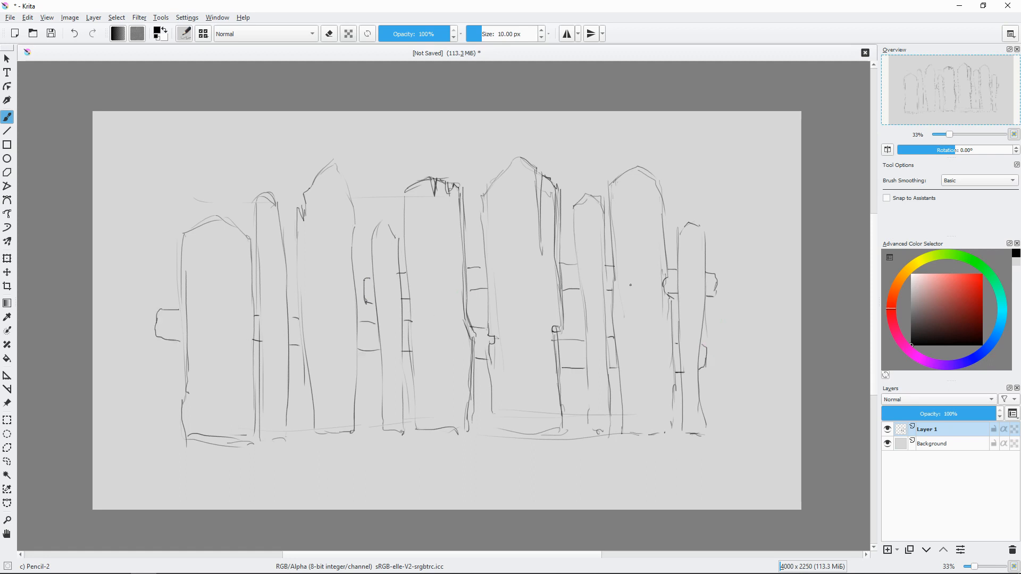
Step: Strengthen the side edges of the three planks at the fence's right end with darker, uneven lines
drag(584, 347, 586, 431)
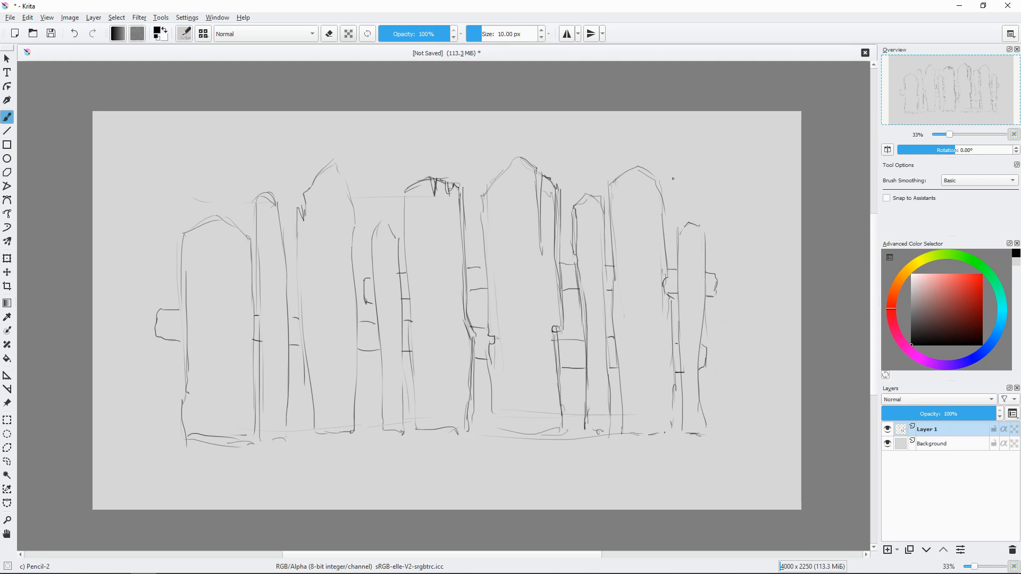
drag(613, 198, 616, 283)
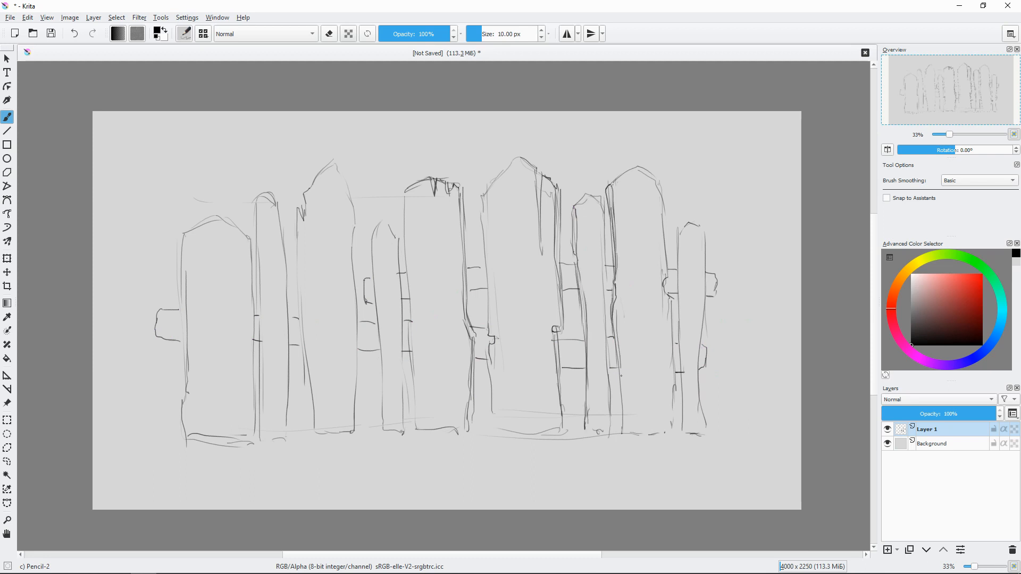
drag(614, 335, 624, 430)
drag(706, 248, 697, 369)
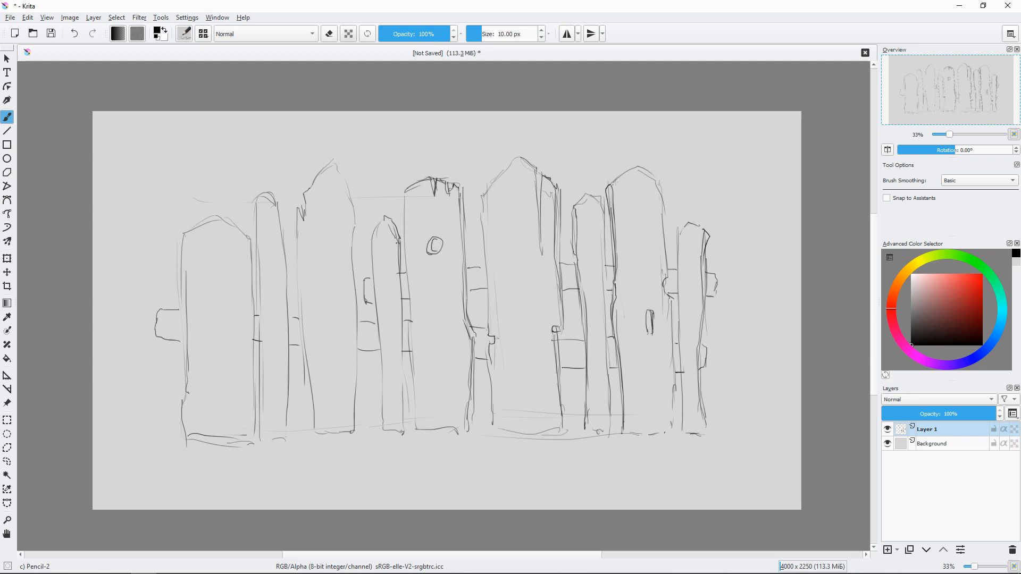
Step: Strengthen the outlines of the left-hand planks, splintering the tall pointed one, and add nail heads and a knot hole
drag(397, 243, 402, 427)
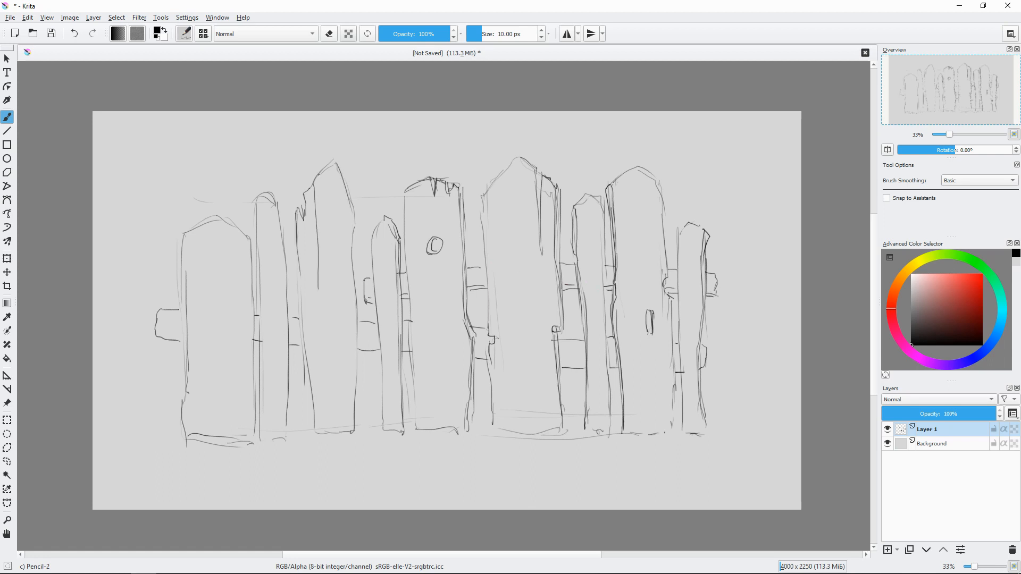
key(e)
key(e)
drag(292, 224, 311, 404)
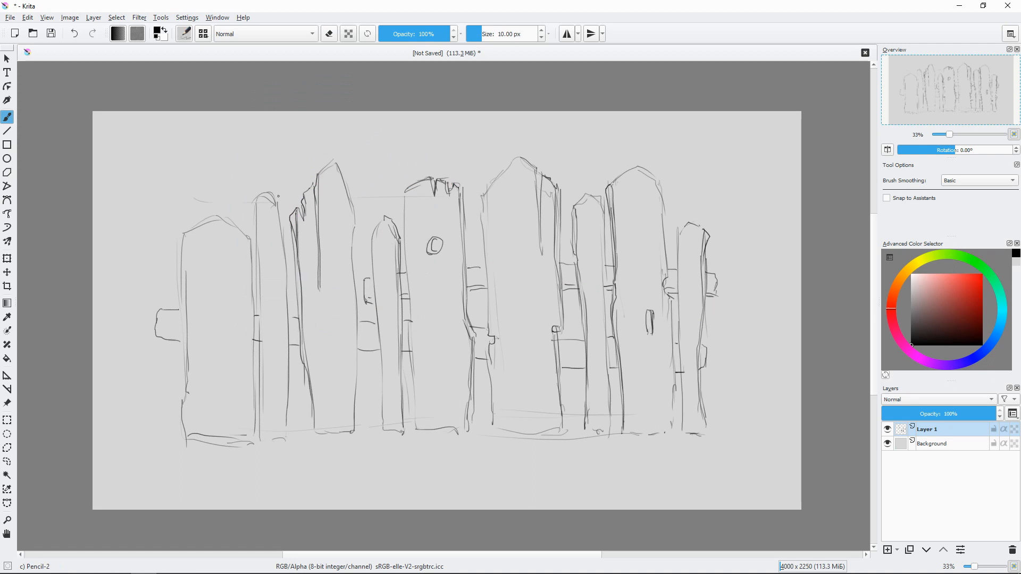
drag(284, 255, 287, 426)
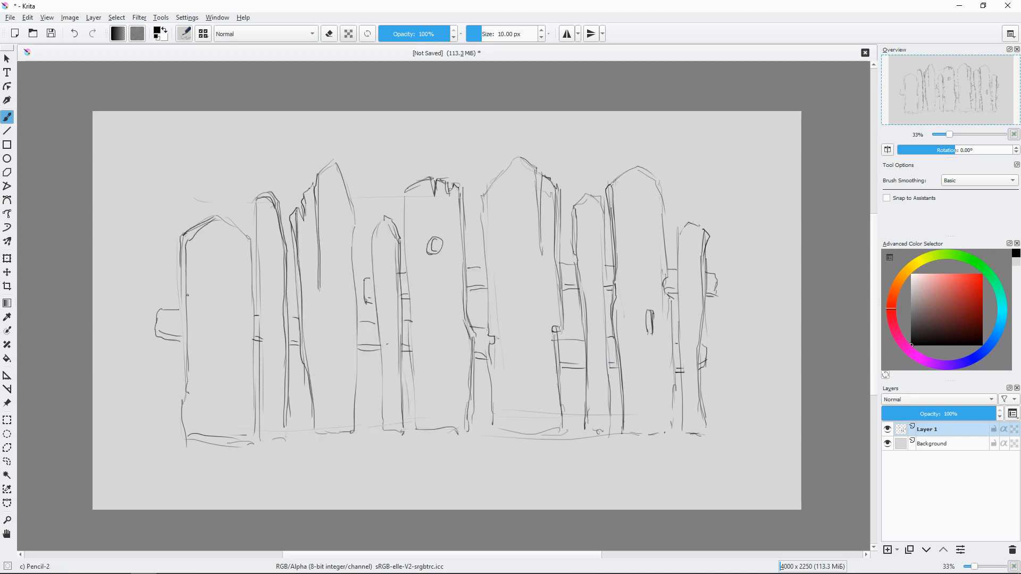
drag(187, 294, 182, 417)
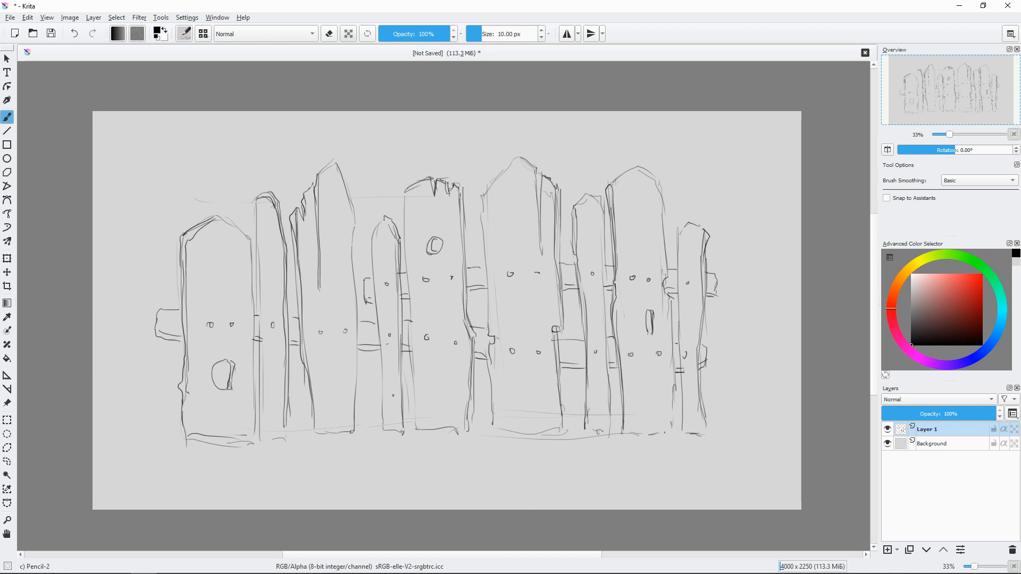
Step: Sketch jagged plank bottoms and blades of grass along the base of the middle and right-hand planks, ending in a rounded clump
drag(483, 407, 463, 420)
drag(459, 364, 443, 412)
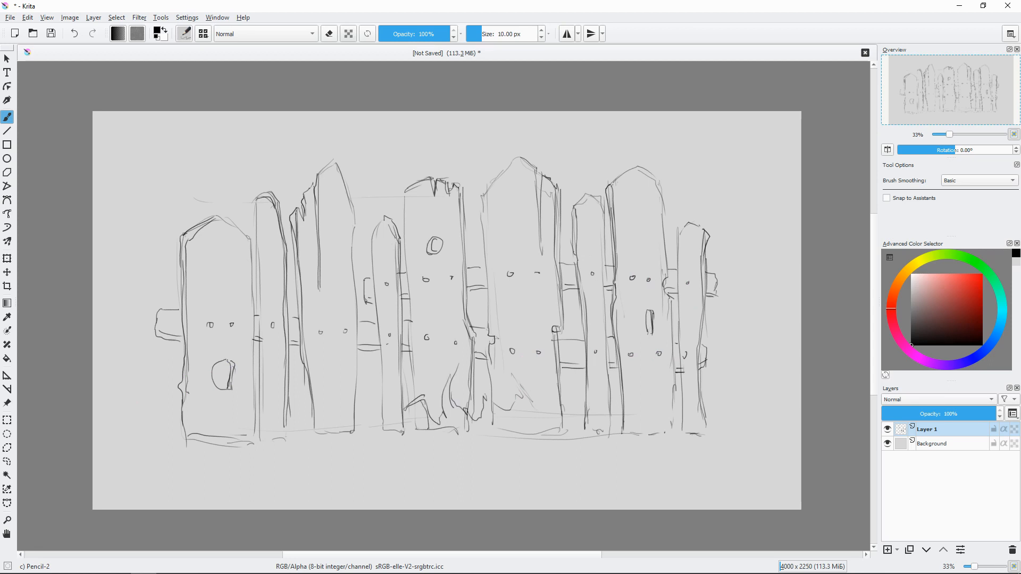
drag(552, 394, 543, 439)
drag(572, 391, 564, 436)
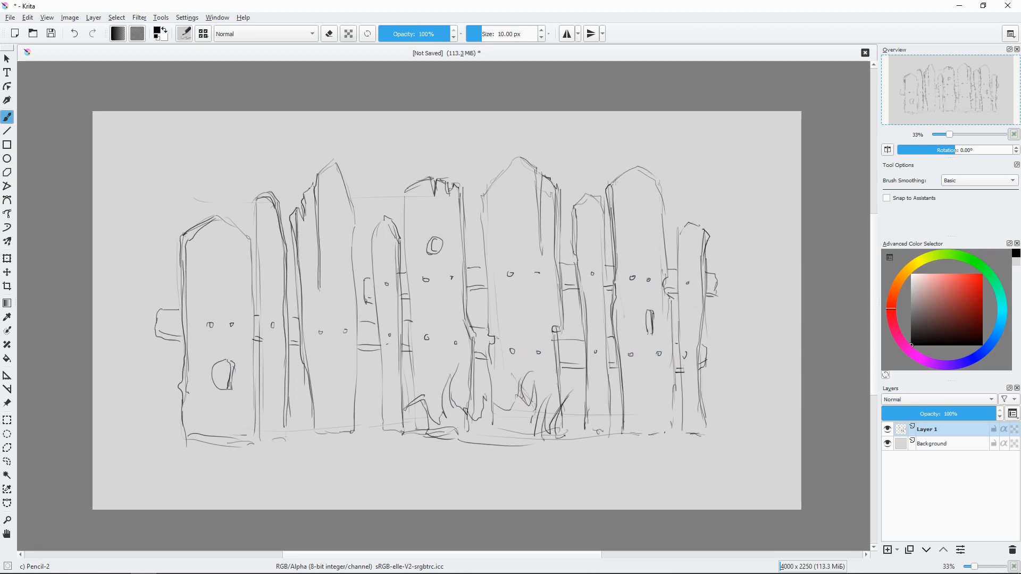
drag(511, 393, 502, 441)
drag(493, 401, 488, 443)
drag(489, 405, 484, 444)
drag(480, 393, 478, 438)
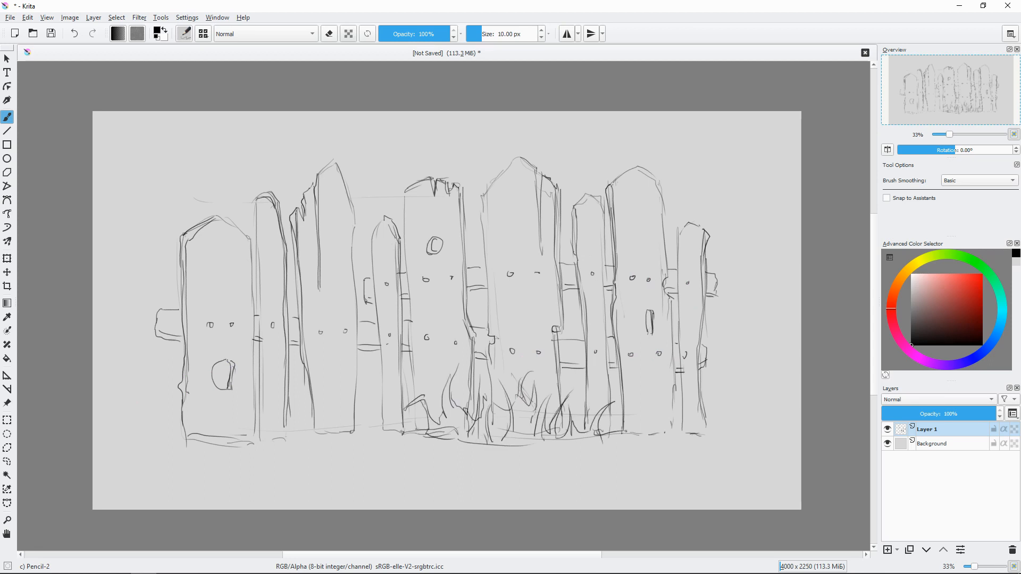
drag(690, 410, 726, 393)
drag(707, 402, 715, 428)
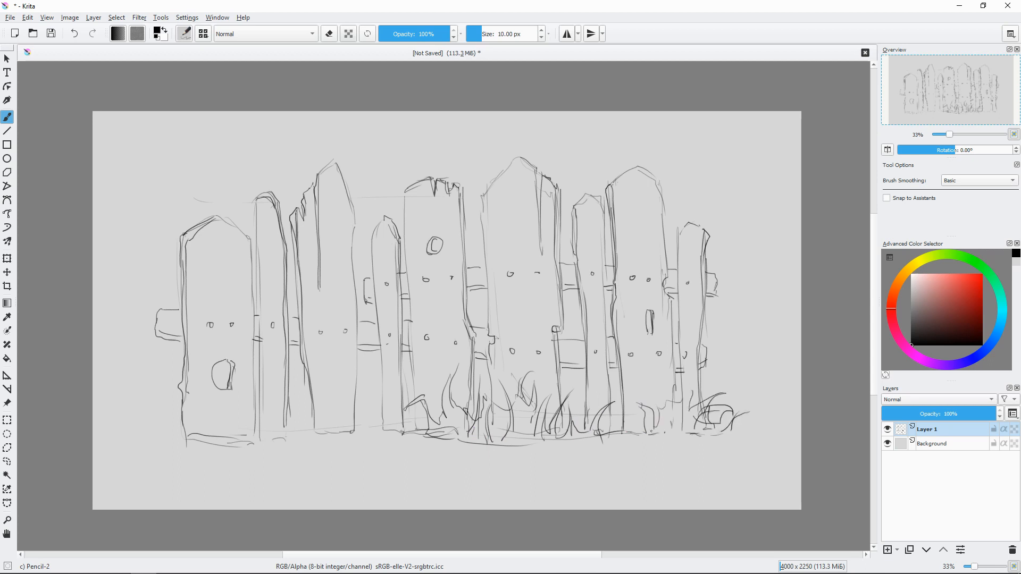
Step: Sketch curved blades of grass along the base of the left half of the fence
key(e)
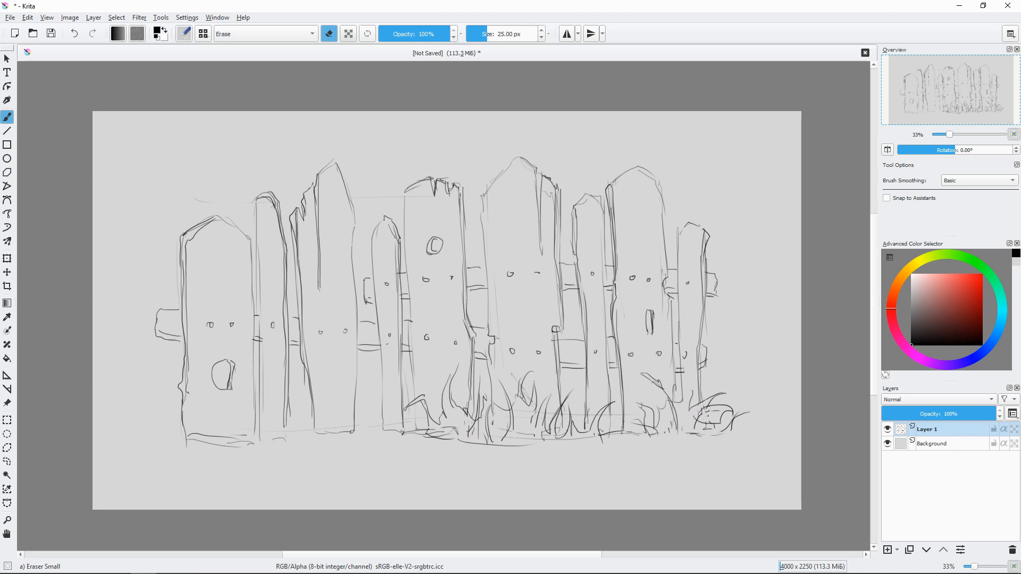
right_click(606, 372)
click(661, 416)
drag(373, 400, 359, 424)
mouse_move(367, 408)
mouse_down()
mouse_move(335, 423)
mouse_move(319, 373)
mouse_up()
drag(317, 391, 296, 424)
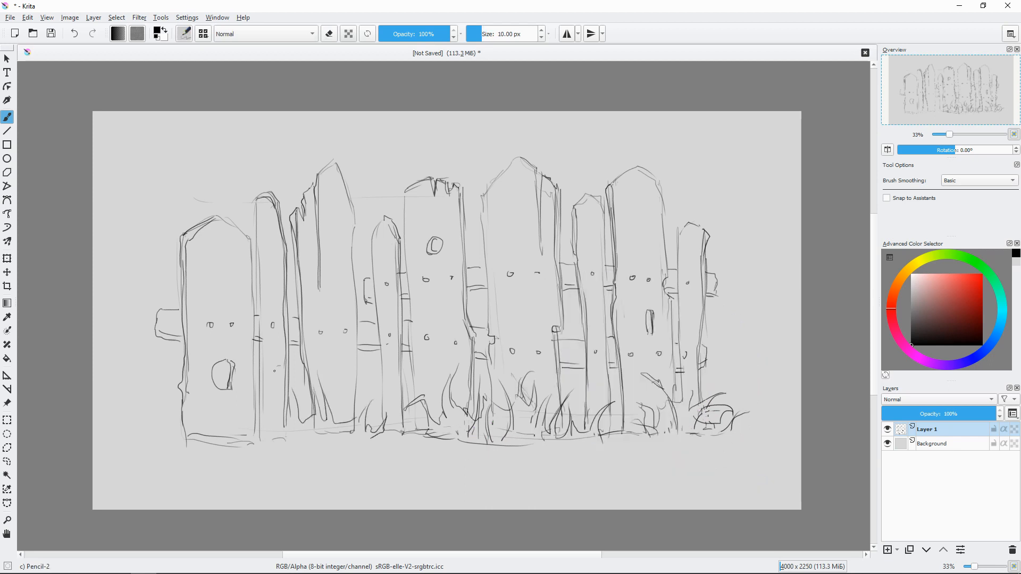
drag(273, 369, 301, 419)
drag(285, 396, 272, 421)
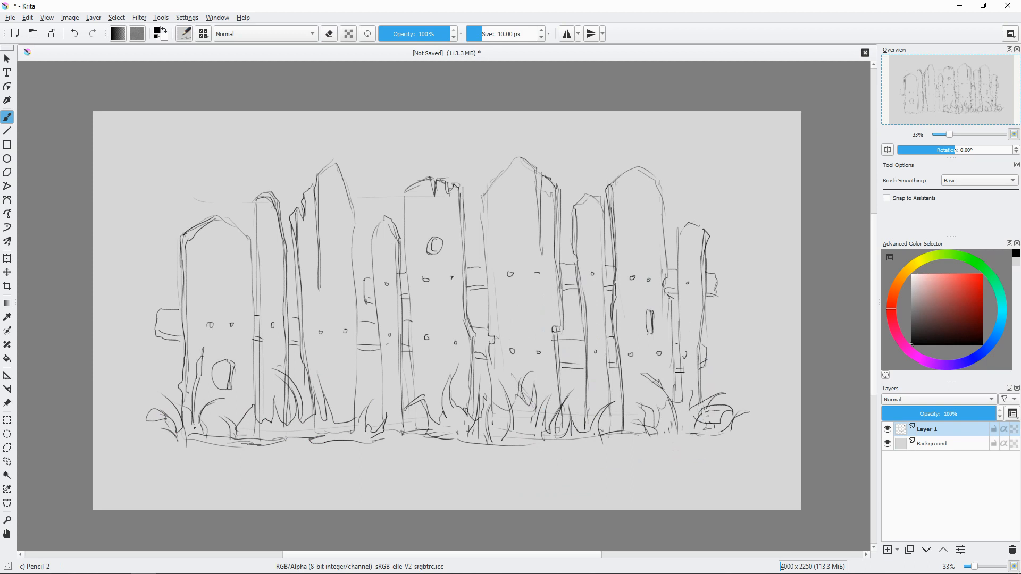
Step: Finish the ground details and sketch a small leafy plant at the foot of the flat-topped middle plank
key(slash)
key(slash)
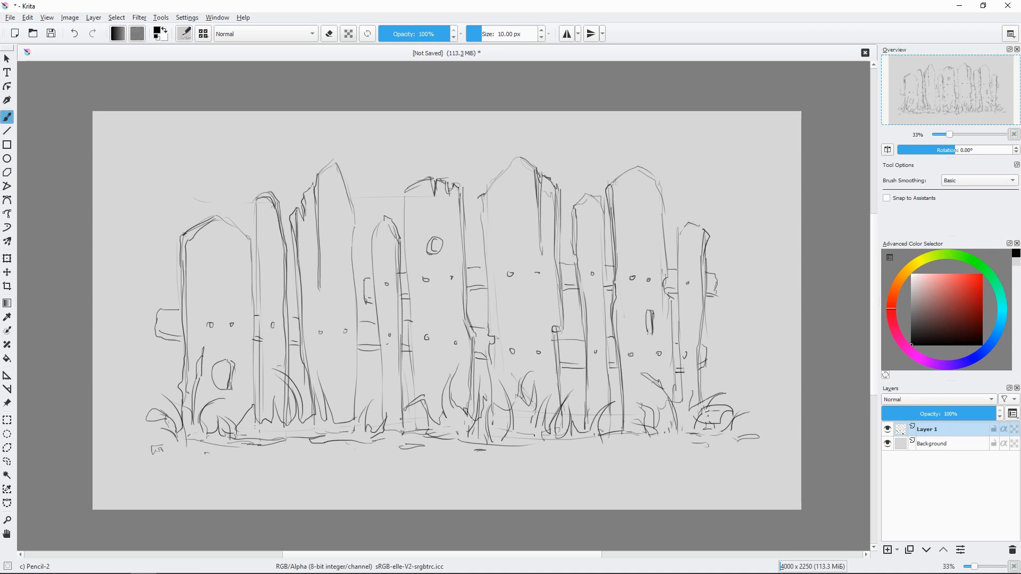
right_click(430, 411)
drag(386, 429, 416, 426)
click(482, 470)
right_click(440, 412)
click(440, 349)
drag(412, 353, 414, 399)
right_click(469, 397)
click(522, 455)
drag(504, 372, 498, 338)
right_click(601, 339)
click(605, 277)
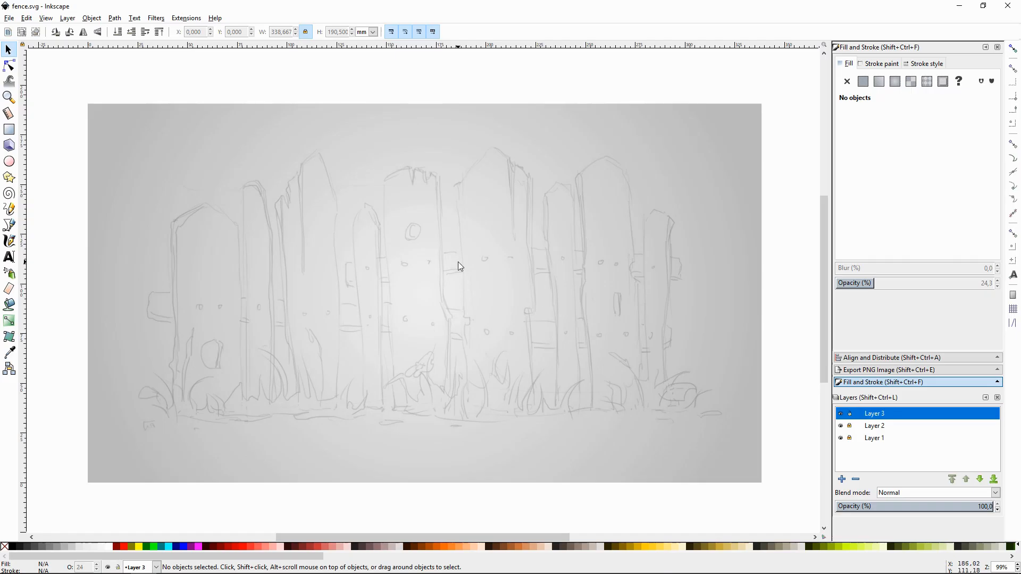
Step: On Layer 3 in Inkscape, trace the flat-topped middle plank's sloped top-left edge, notched left side and bottom-left corner with the Bezier pen
key(shift+F6)
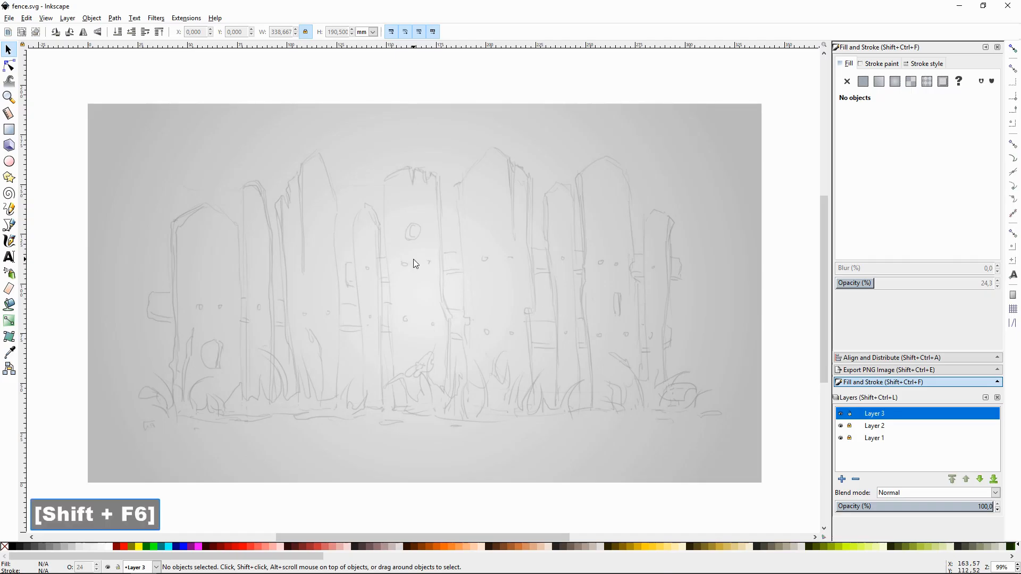
click(874, 414)
key(plus)
click(875, 414)
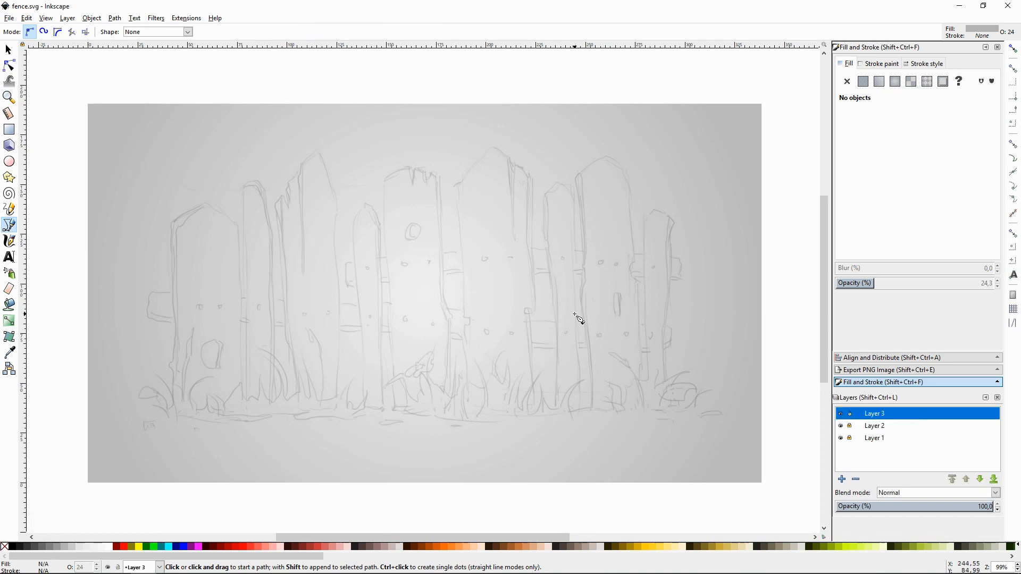
key(F1)
key(plus)
key(plus)
scroll(571, 299, up, 5)
key(shift+F6)
click(395, 148)
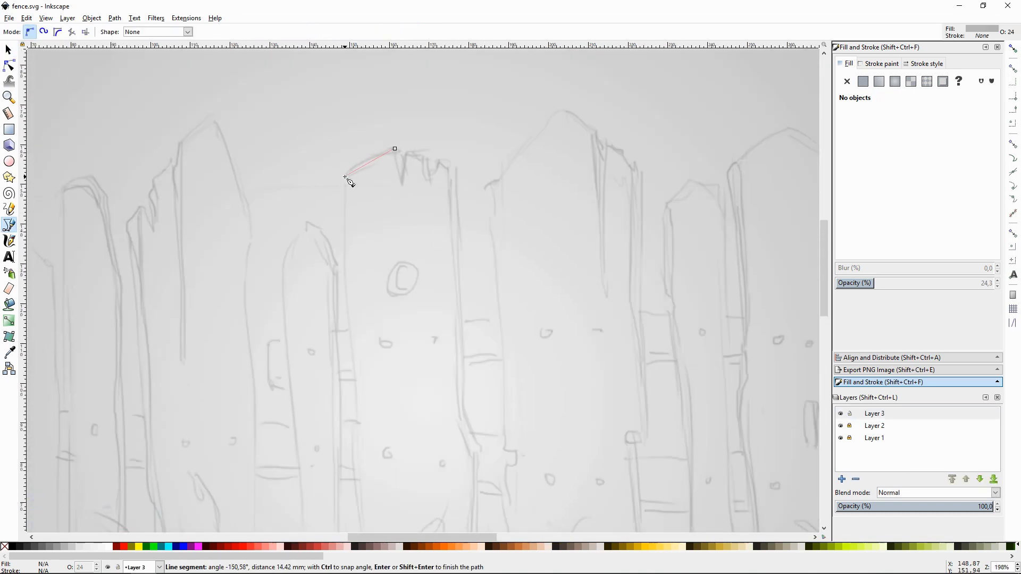
drag(344, 177, 342, 221)
mouse_move(360, 426)
mouse_down()
mouse_move(370, 485)
mouse_move(353, 433)
mouse_up()
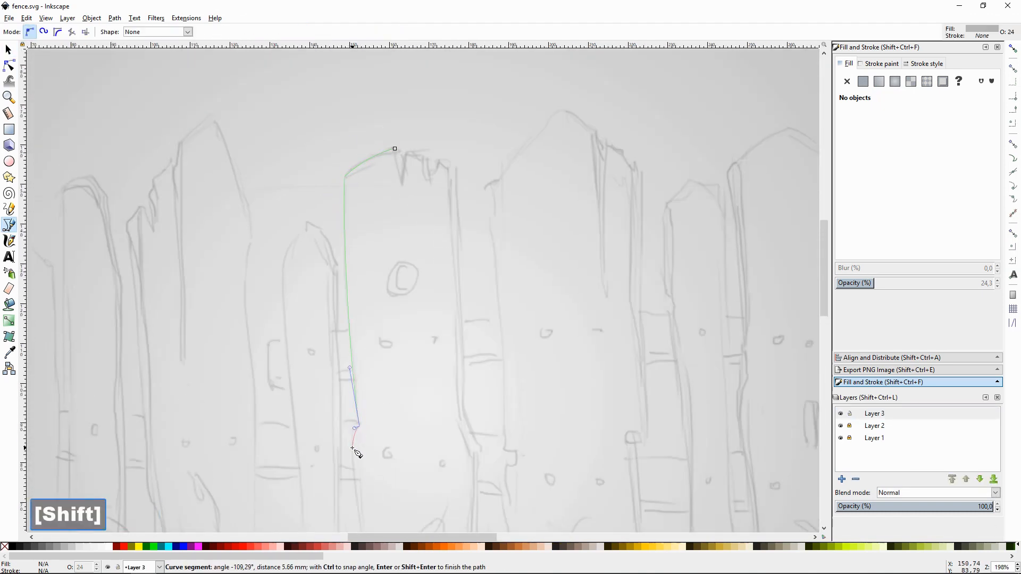
click(352, 447)
scroll(353, 448, down, 10)
drag(364, 329, 364, 348)
drag(365, 419, 379, 418)
Step: Continue the path along the plank's bottom, right side and two jagged notches in the top, closing it at the start node
click(465, 416)
drag(473, 246, 467, 227)
drag(457, 173, 458, 152)
scroll(457, 152, up, 9)
click(451, 148)
click(439, 140)
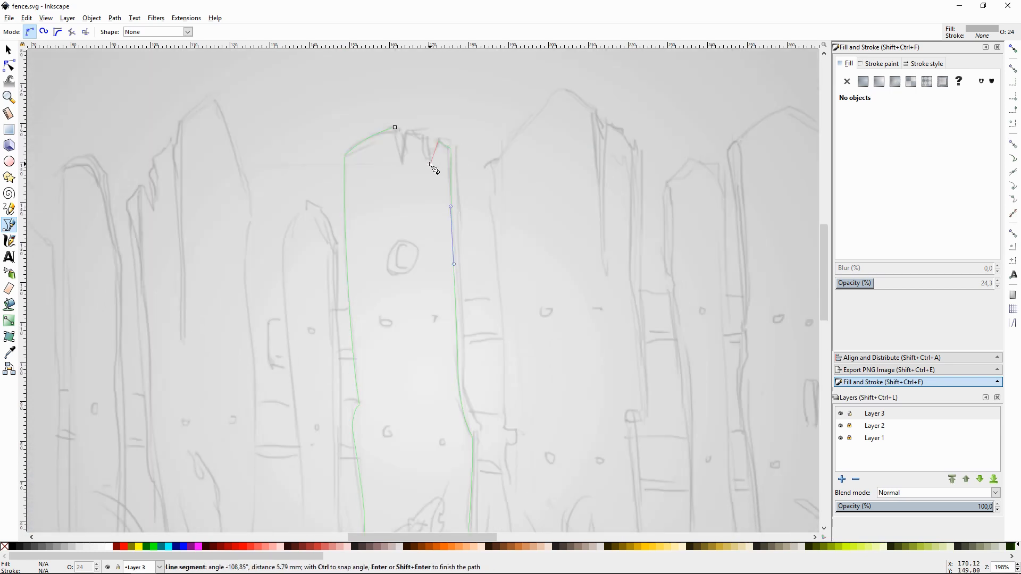
click(430, 163)
click(424, 136)
click(406, 132)
click(400, 163)
drag(395, 127, 394, 103)
Step: Fill the plank with fully opaque brown, HSL 21, 121, 122, and lower Layer 3 beneath Layer 2
key(space)
drag(899, 286, 997, 293)
click(879, 140)
click(866, 125)
drag(896, 139, 905, 141)
click(905, 152)
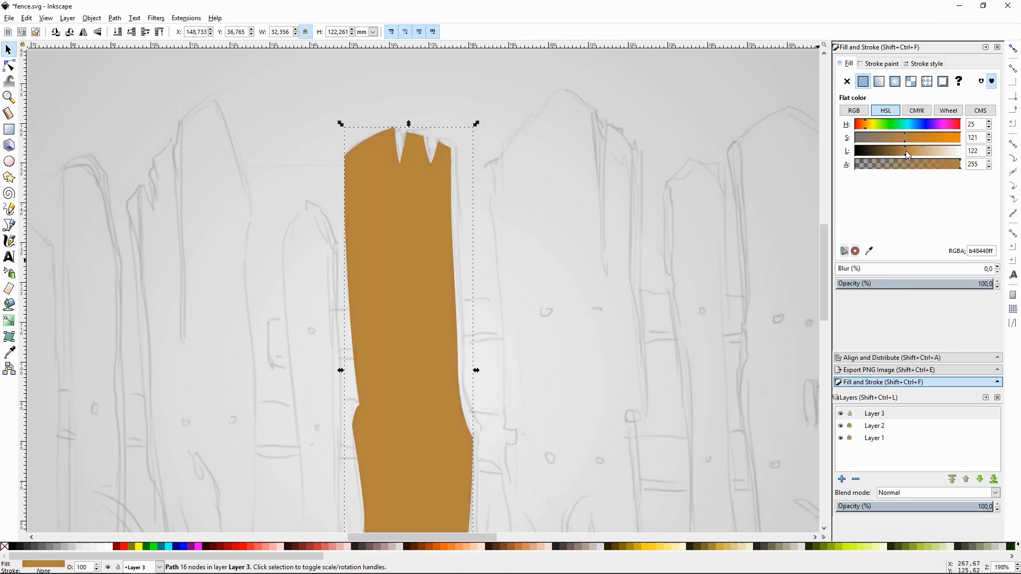
click(863, 127)
click(980, 479)
click(547, 269)
Step: Trace the rounded knot hole near the plank's top and cut it out of the plank with Difference
key(shift+F6)
mouse_move(401, 223)
mouse_down()
mouse_move(418, 226)
mouse_move(381, 252)
mouse_up()
click(400, 222)
key(F1)
shift+click(430, 190)
key(ctrl+minus)
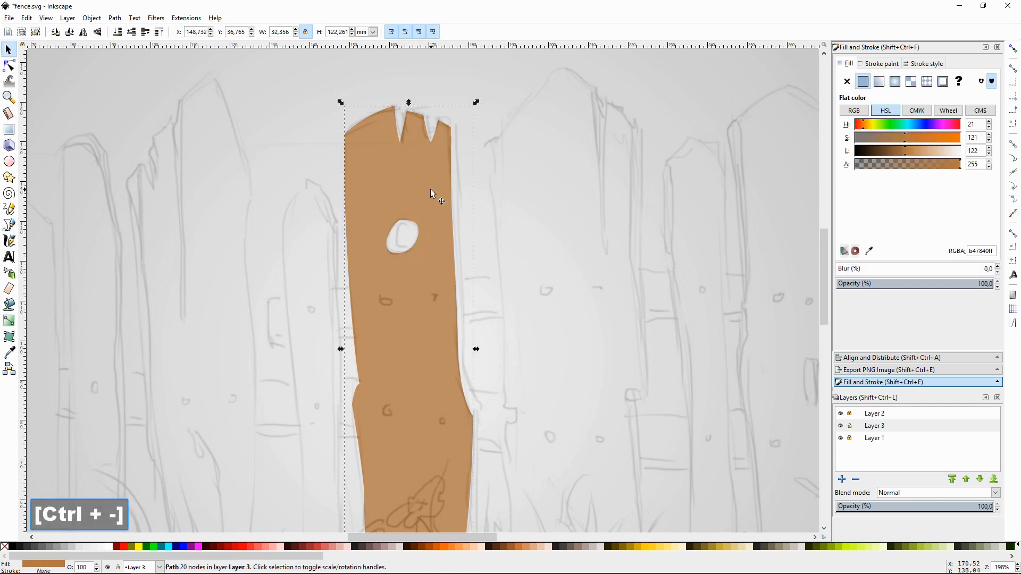
click(480, 221)
Step: Trace the rounded peak, left side and small square side notch of the wide plank right of the middle plank with the Bezier pen
scroll(481, 221, down, 2)
scroll(510, 221, up, 1)
key(shift+F6)
scroll(608, 213, up, 4)
drag(593, 153, 558, 137)
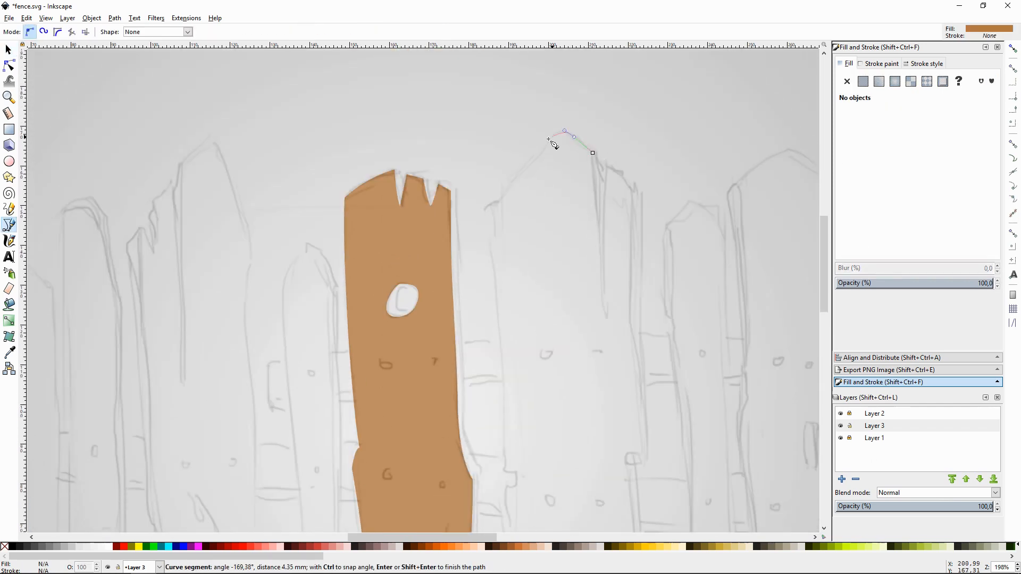
drag(506, 192, 494, 211)
drag(495, 273, 507, 364)
click(502, 442)
scroll(503, 444, down, 6)
click(516, 343)
click(503, 361)
Step: Continue the wide plank's path along its bottom, notched right side and long crack from the top, closing it at the start node
scroll(507, 415, down, 5)
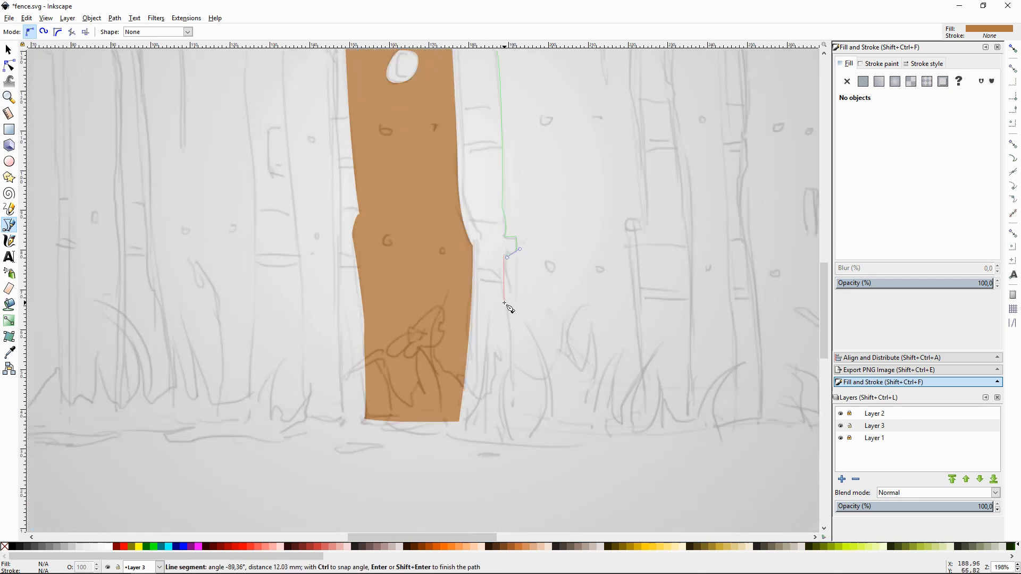
drag(501, 291, 505, 309)
mouse_move(513, 413)
mouse_down()
mouse_move(511, 427)
mouse_move(515, 414)
mouse_up()
drag(644, 415, 641, 374)
drag(625, 229, 627, 219)
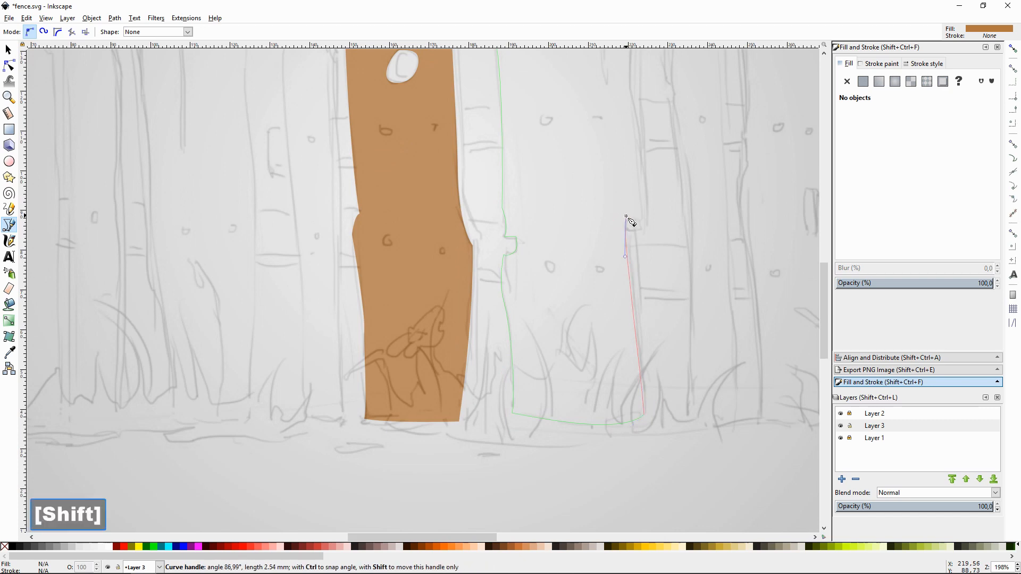
click(642, 220)
scroll(657, 218, up, 10)
drag(631, 303, 631, 257)
click(632, 173)
drag(609, 145, 595, 84)
click(606, 300)
Step: Trace the narrow pointed plank to the right of the wide split plank as a closed brown shape
key(space)
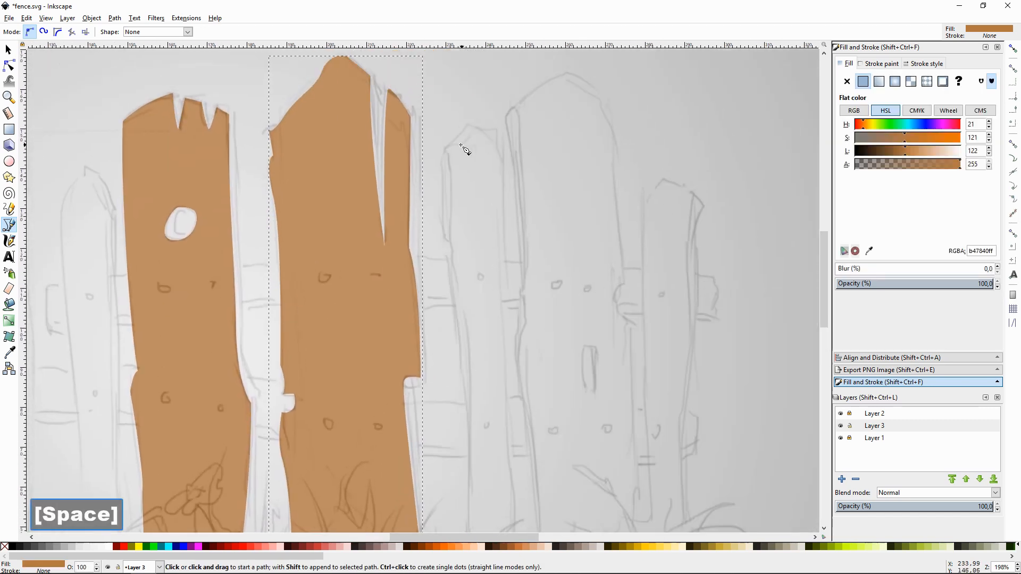
click(444, 148)
drag(502, 143, 501, 187)
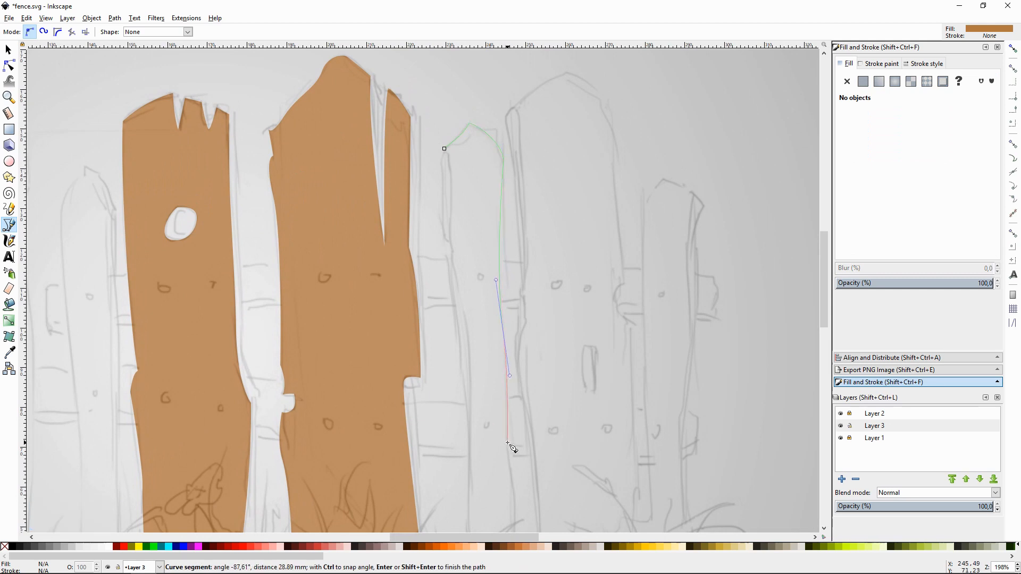
scroll(513, 447, down, 7)
drag(507, 418, 496, 441)
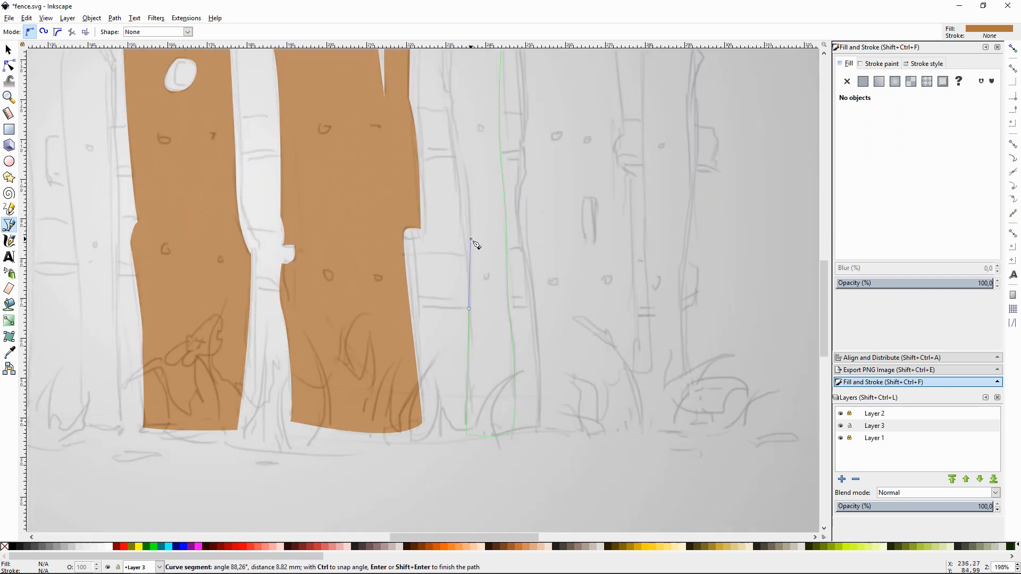
scroll(474, 244, up, 5)
drag(447, 180, 457, 142)
click(444, 105)
Step: Trace the arched top, upper right side and rounded right notch of the wide plank second from the fence's right end
scroll(463, 114, up, 4)
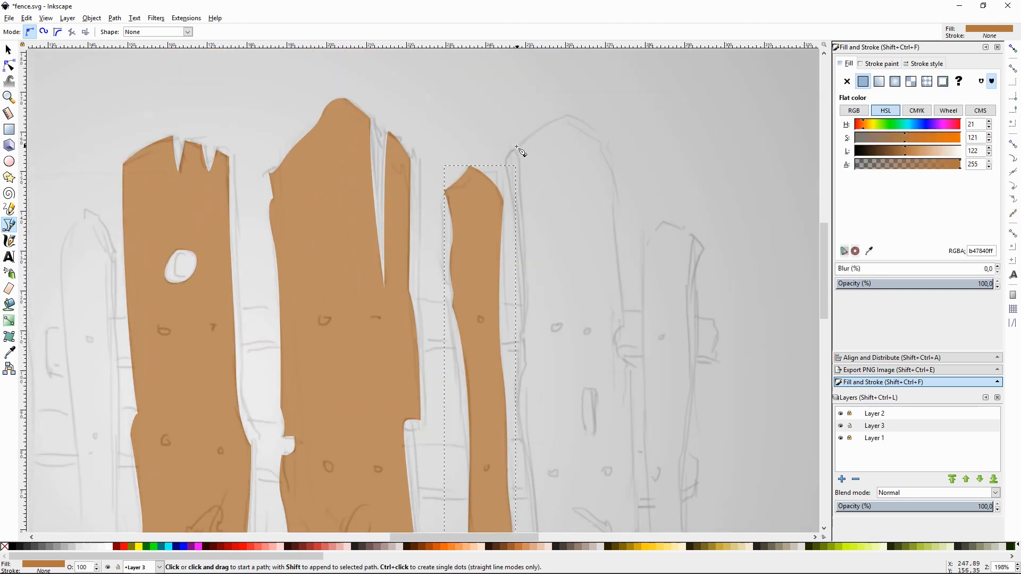
click(515, 149)
mouse_move(566, 115)
mouse_down()
mouse_move(589, 108)
mouse_move(579, 121)
mouse_up()
click(601, 141)
click(605, 161)
drag(616, 187, 611, 235)
click(622, 326)
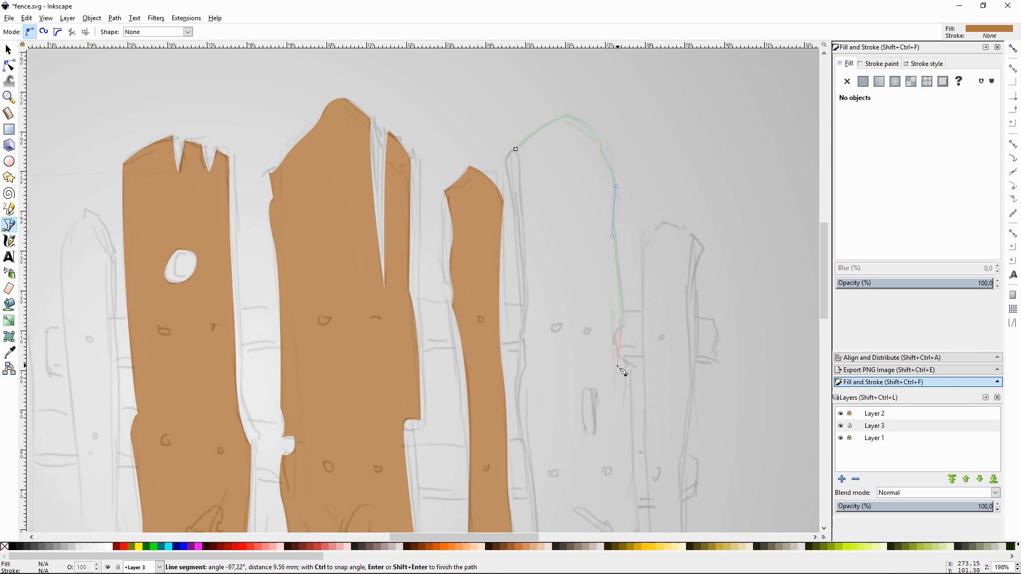
mouse_move(629, 369)
mouse_down()
mouse_move(642, 397)
mouse_move(631, 372)
mouse_up()
Step: Continue that plank's path along the lower right notch, bottom and wavy left side, closing it at the start node
scroll(634, 372, down, 11)
drag(641, 304, 639, 304)
drag(637, 376, 617, 393)
click(539, 382)
scroll(539, 375, up, 5)
drag(527, 328, 518, 297)
drag(527, 236, 530, 231)
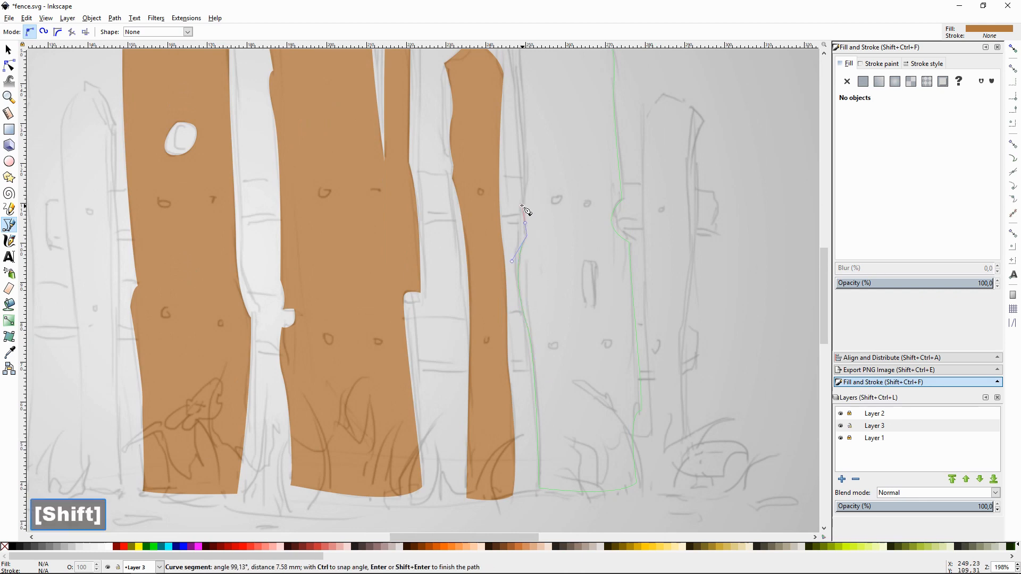
click(523, 206)
scroll(524, 207, up, 7)
drag(527, 278, 524, 222)
click(516, 170)
Step: Trace the pointed top and left side of the fence's rightmost narrow plank down to its bottom-left corner
scroll(727, 269, down, 4)
drag(727, 269, 622, 290)
click(588, 193)
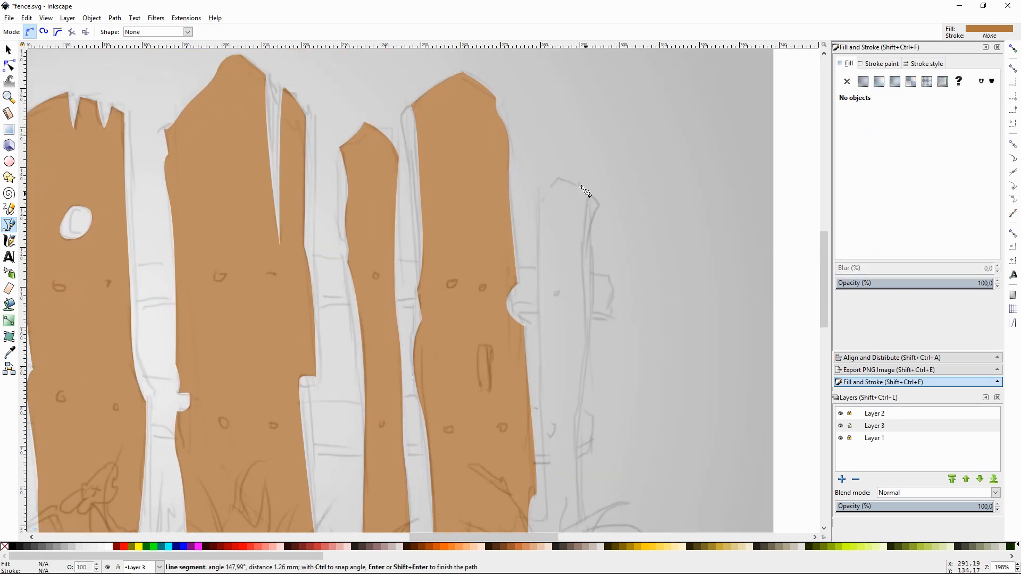
drag(557, 179, 536, 200)
drag(539, 328, 541, 362)
scroll(541, 351, down, 8)
drag(541, 242, 542, 265)
click(550, 389)
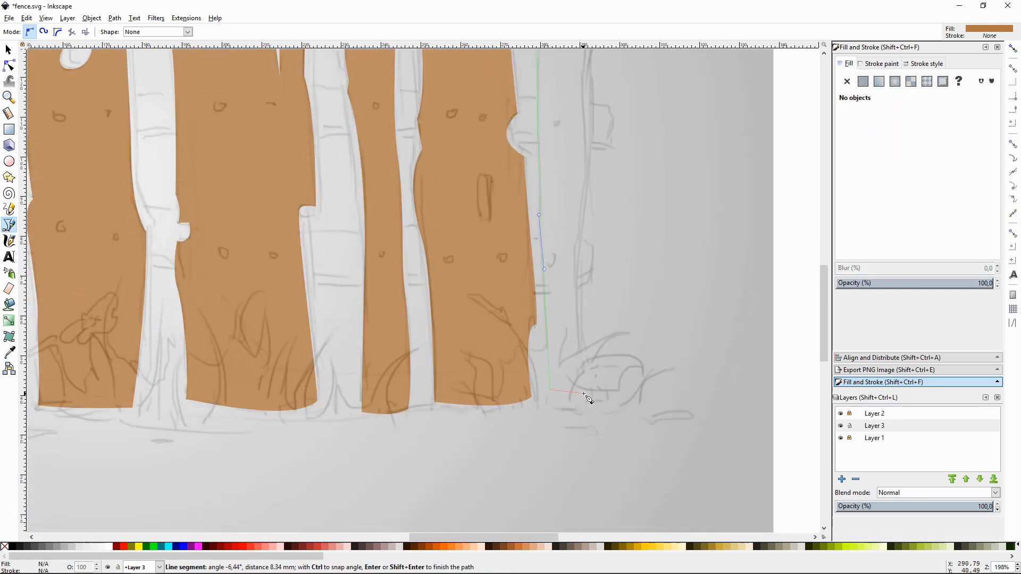
Step: Complete the rightmost plank's path along its bottom and curved right side, closing it at the start node
drag(583, 394, 581, 371)
drag(576, 272, 586, 207)
scroll(579, 238, up, 3)
drag(582, 140, 584, 111)
click(588, 88)
Step: Trace the narrow pointed plank immediately left of the plank with the round knot hole as a closed brown shape
key(space)
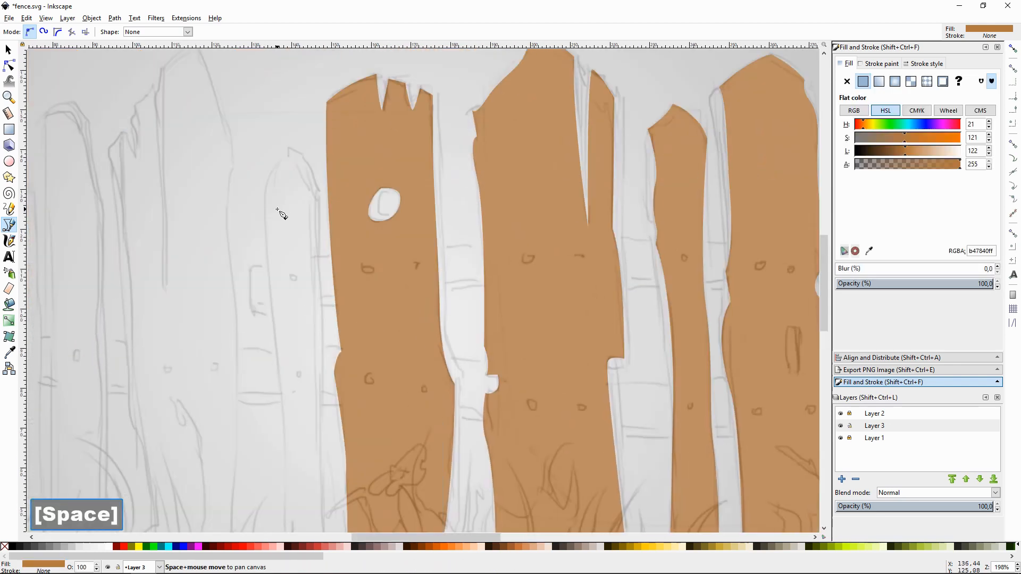
click(498, 101)
drag(522, 148, 520, 173)
scroll(522, 175, down, 3)
drag(525, 189, 522, 242)
drag(525, 349, 531, 397)
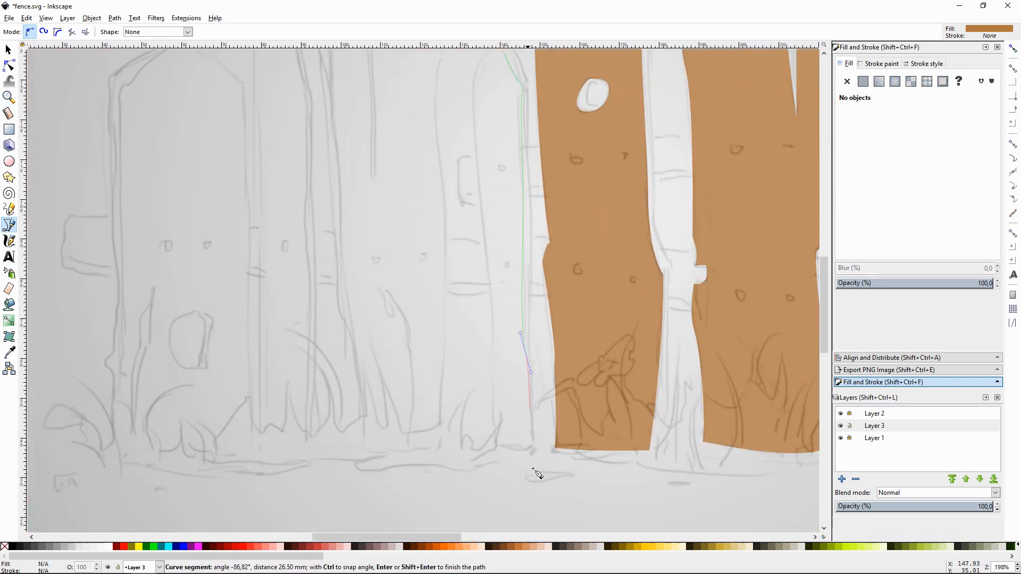
click(534, 452)
drag(493, 444, 488, 427)
drag(494, 338, 492, 300)
scroll(489, 292, up, 4)
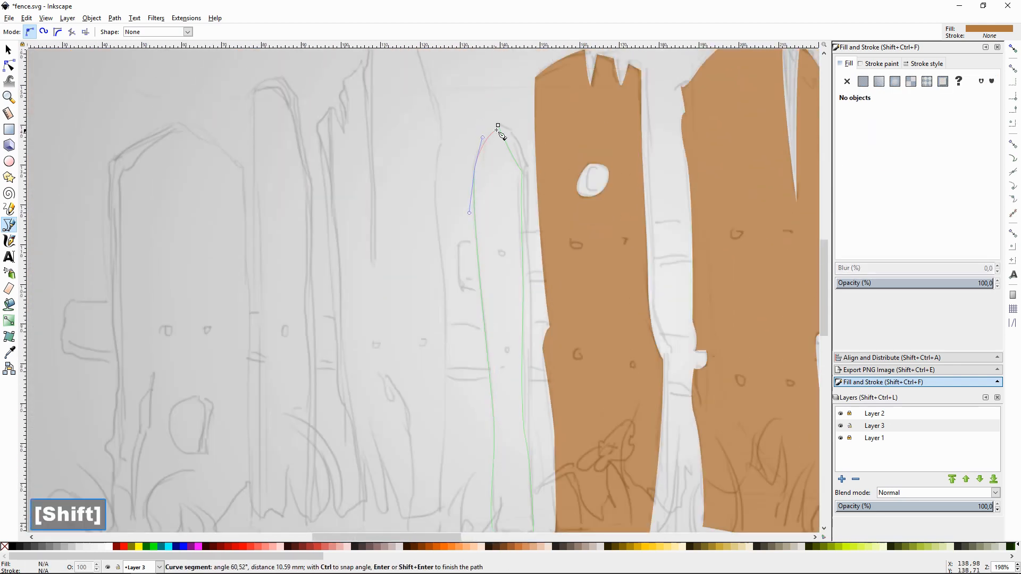
click(497, 126)
Step: Trace the peaked top, long vertical crack and jagged upper left splinters of the next wide plank to the left
scroll(451, 222, up, 8)
click(442, 309)
drag(406, 191, 384, 197)
click(373, 215)
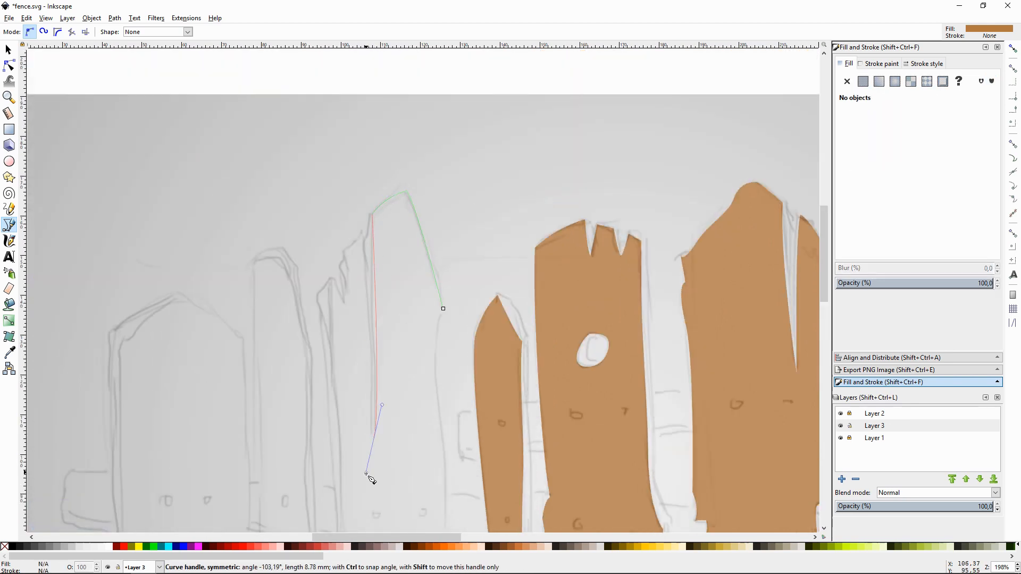
click(374, 437)
drag(365, 232, 349, 248)
key(shift)
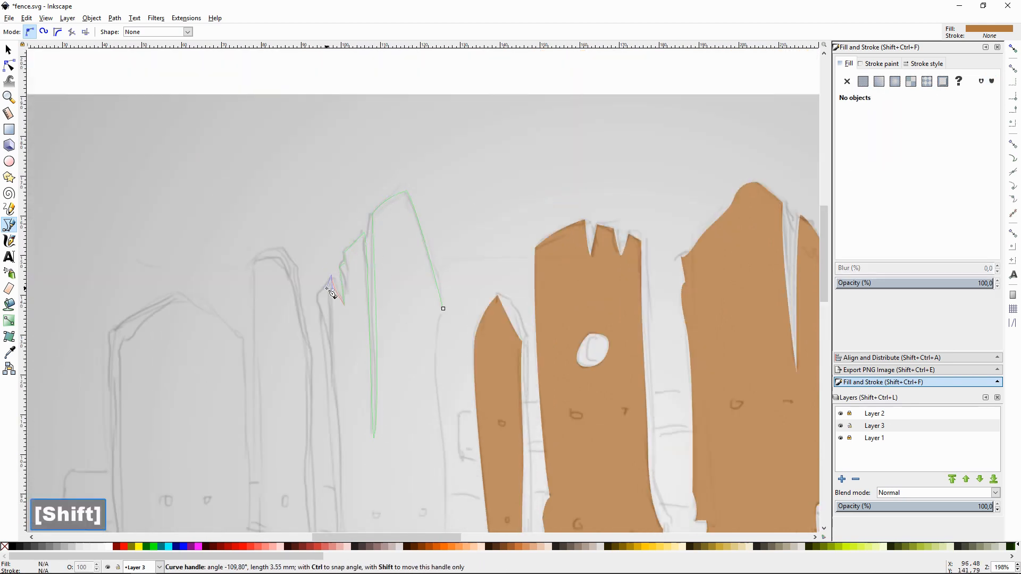
Step: Continue the splintered plank's path down its left side, across the bottom and up the right side, closing it at the start node
scroll(338, 406, down, 9)
drag(340, 308, 337, 363)
drag(359, 418, 364, 446)
scroll(365, 431, down, 5)
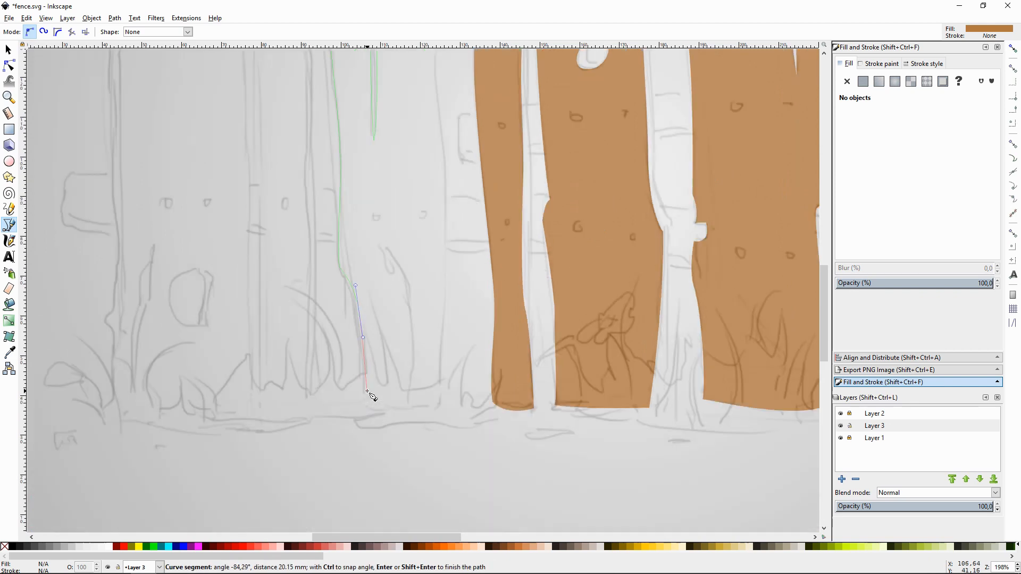
click(364, 393)
drag(440, 403, 440, 375)
scroll(440, 369, up, 3)
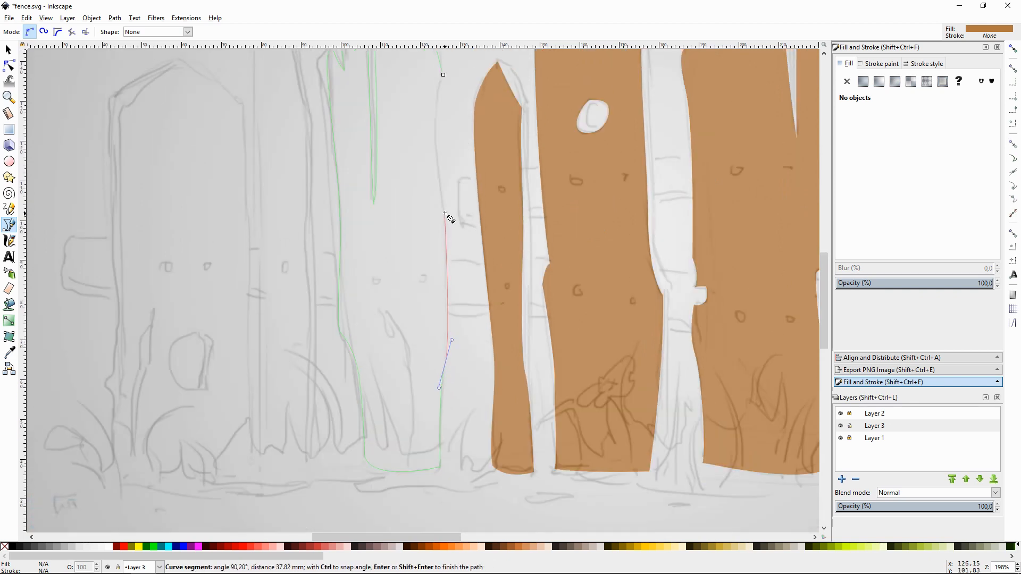
scroll(445, 213, up, 5)
click(445, 178)
Step: Trace the narrow round-topped plank left of the splintered plank as a closed brown shape
key(space)
drag(304, 127, 425, 149)
click(393, 135)
drag(443, 214, 445, 229)
drag(443, 328, 440, 348)
scroll(441, 356, down, 5)
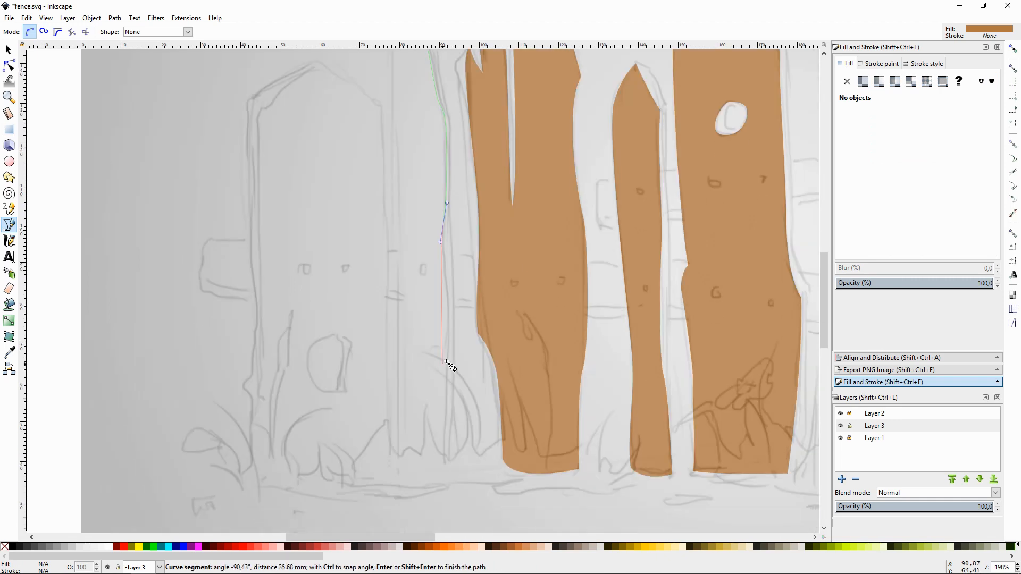
click(448, 477)
click(401, 472)
drag(404, 261, 398, 195)
scroll(393, 128, up, 4)
click(392, 122)
Step: Trace the wide peaked plank at the fence's far left as a closed brown shape
scroll(319, 138, down, 2)
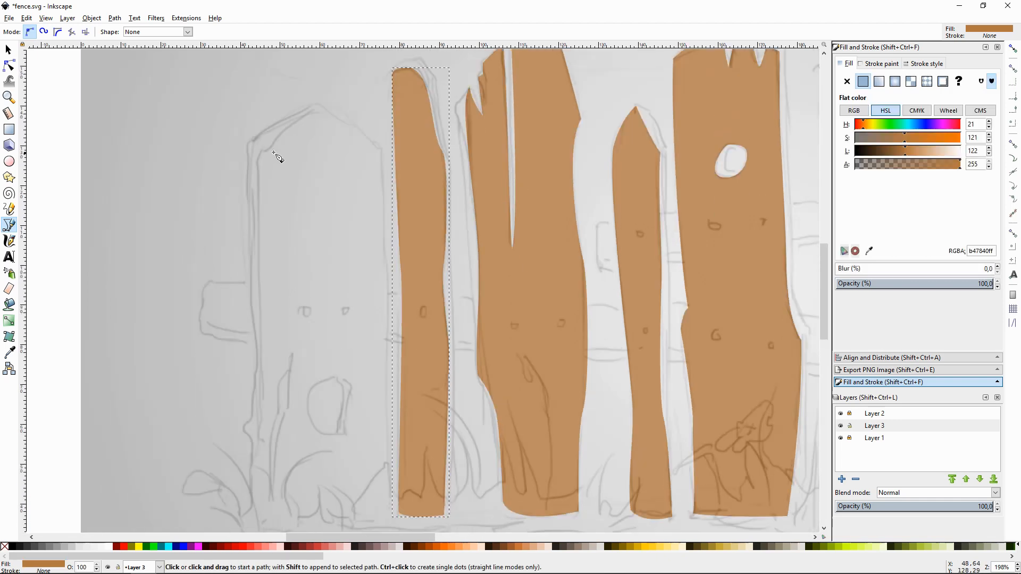
click(273, 146)
drag(319, 108, 341, 110)
click(380, 150)
click(385, 251)
scroll(386, 399, down, 5)
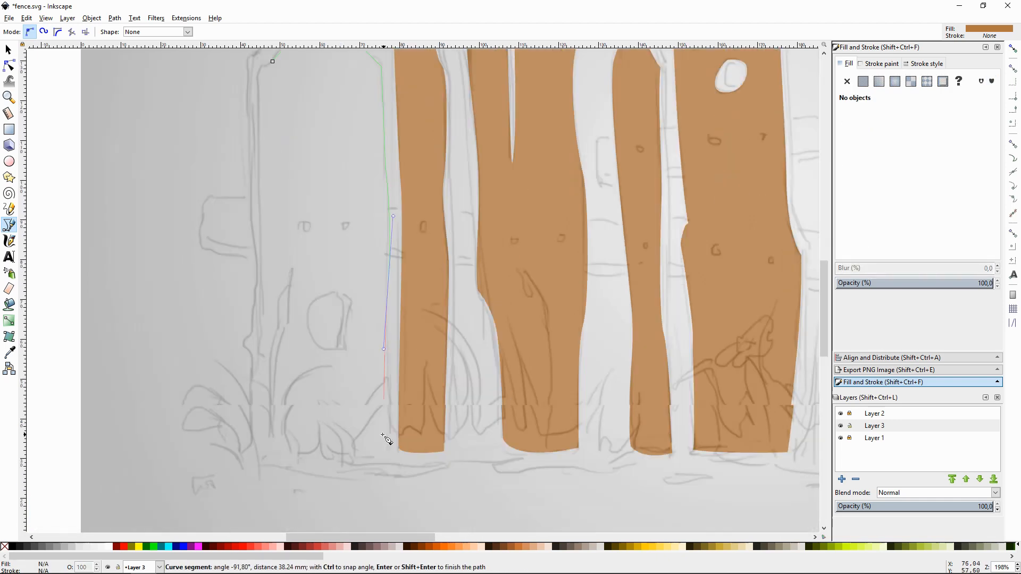
click(391, 396)
drag(272, 407, 264, 384)
click(259, 307)
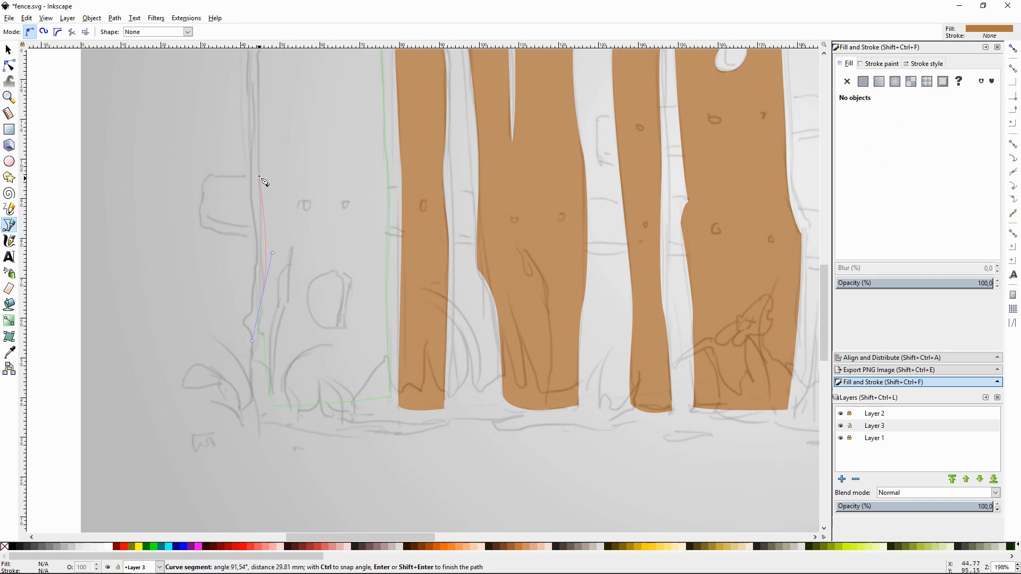
scroll(266, 80, up, 4)
click(277, 122)
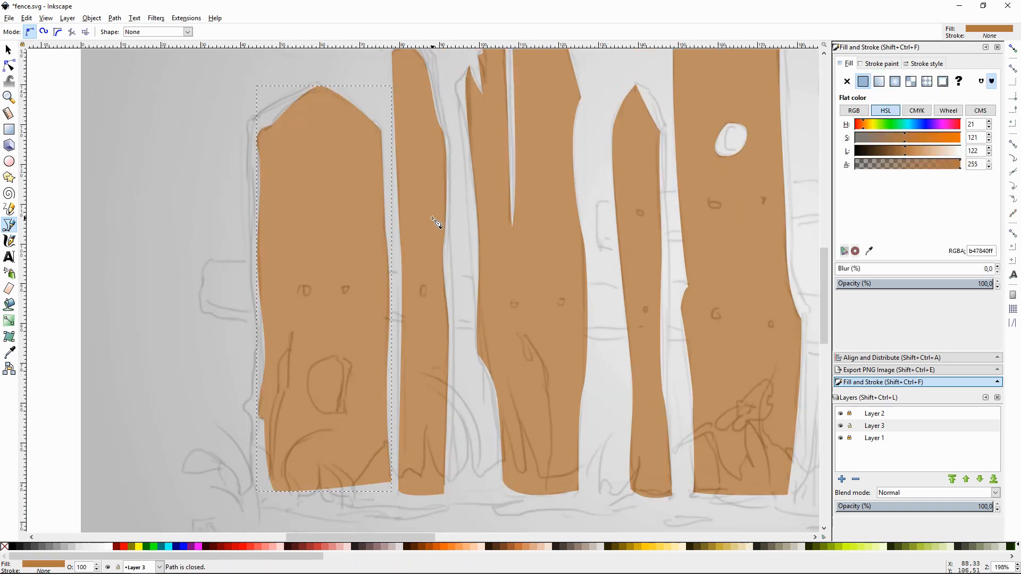
Step: Trace the arched hole near the bottom of the leftmost plank and cut it out of the plank with Difference
click(346, 357)
drag(304, 396, 330, 419)
drag(340, 352, 338, 351)
key(s)
shift+click(370, 329)
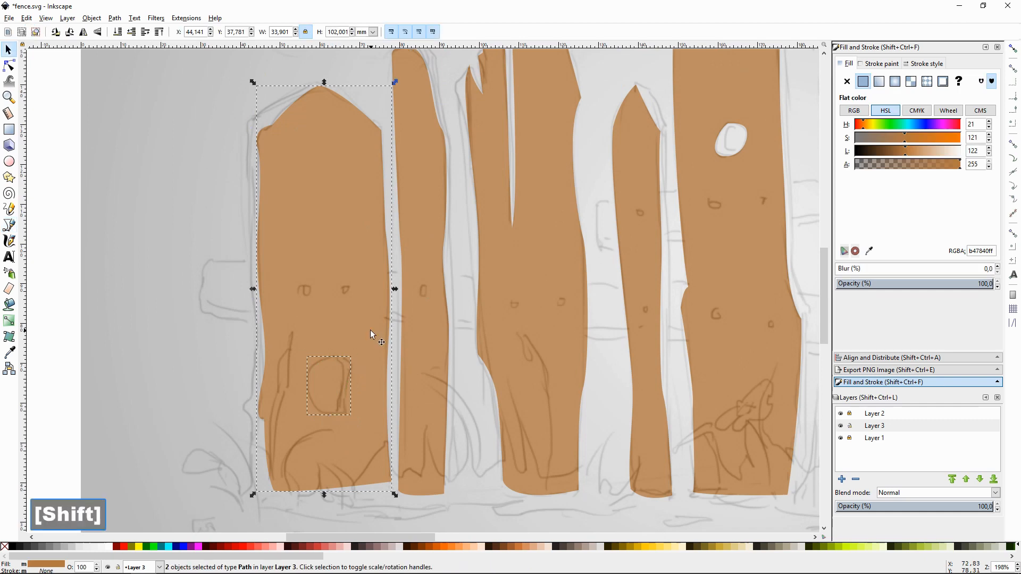
key(ctrl+minus)
Step: Trace the tall narrow slot in the wide plank second from the right and cut it out with Difference
key(minus)
key(minus)
key(space)
key(plus)
key(plus)
key(plus)
key(plus)
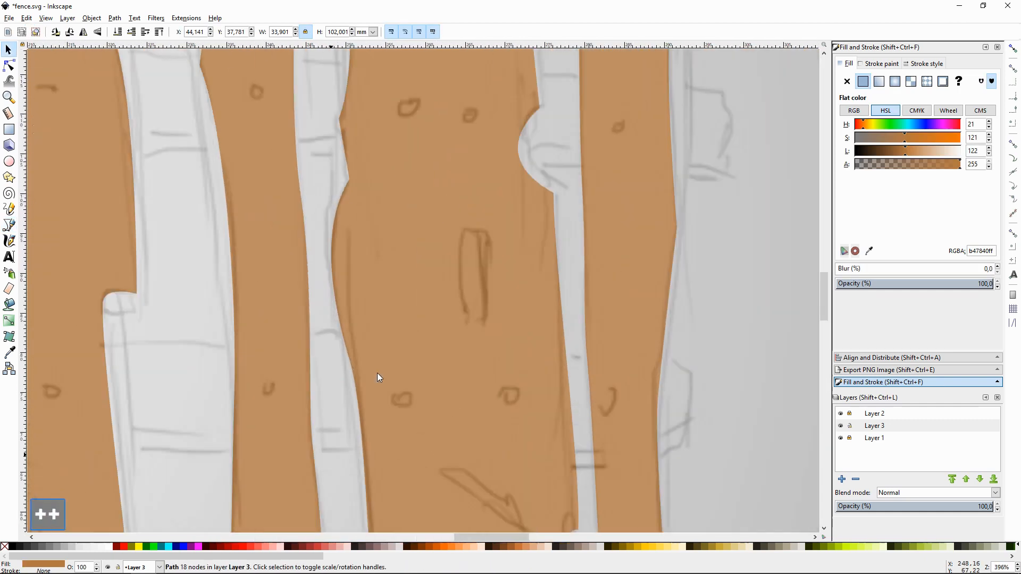
key(shift+F6)
click(488, 239)
drag(465, 323, 474, 329)
click(488, 239)
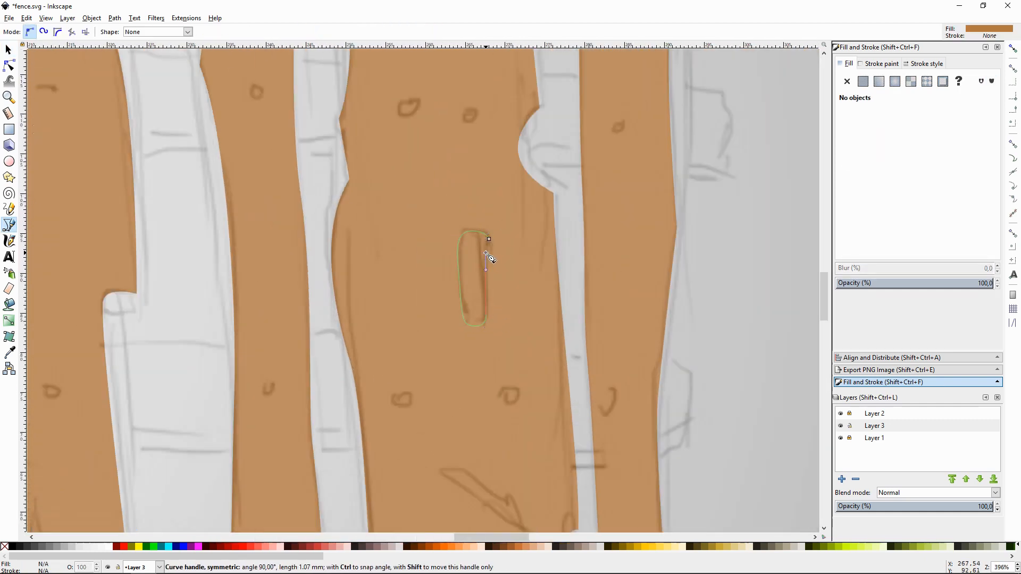
key(s)
shift+click(535, 298)
key(ctrl+minus)
Step: Draw a closed shape around the middle plank's knot hole, following a smaller inner opening to form the hole's inner edge
key(minus)
key(minus)
key(space)
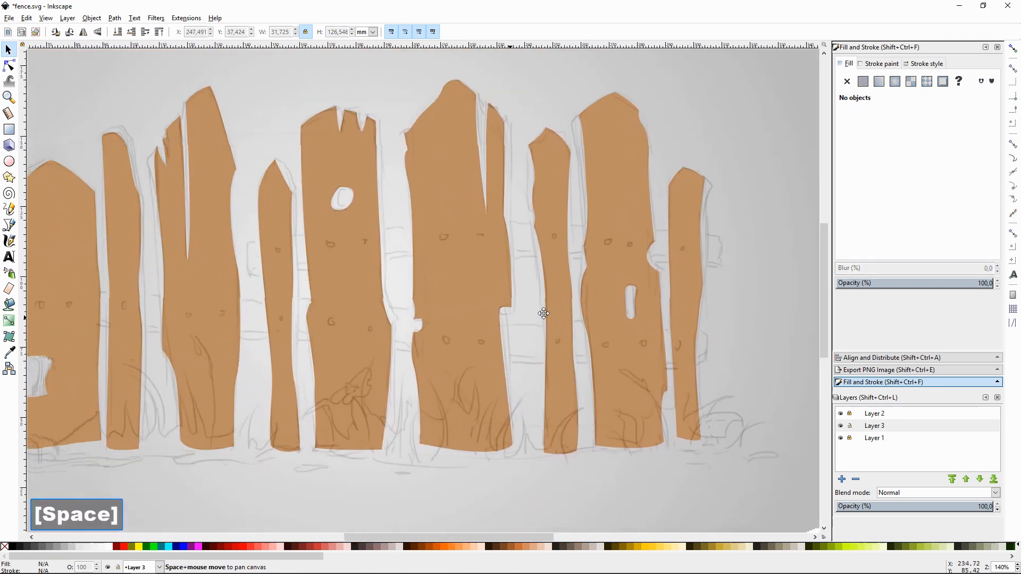
key(minus)
key(plus)
key(plus)
key(plus)
key(plus)
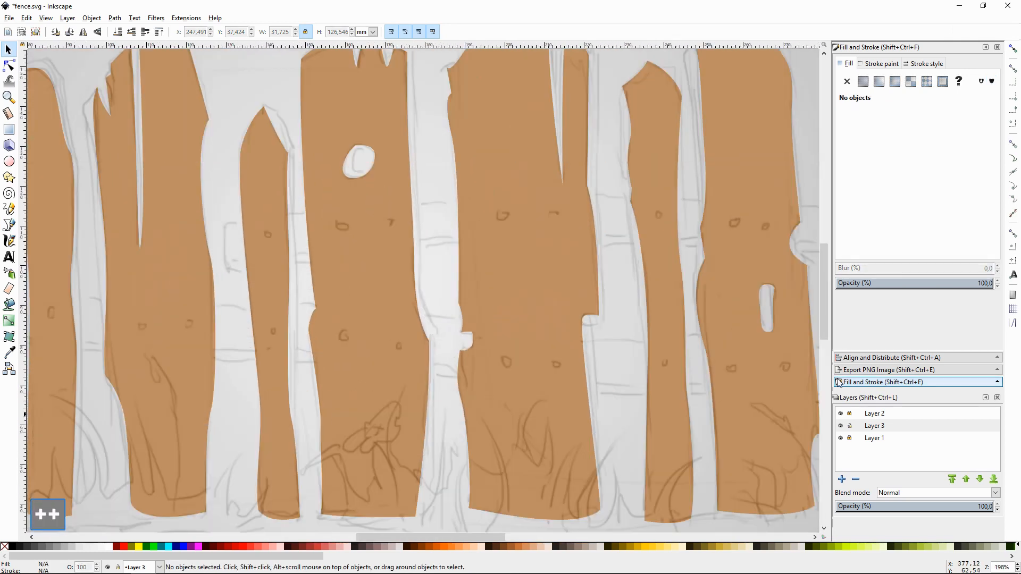
key(shift)
key(shift+F6)
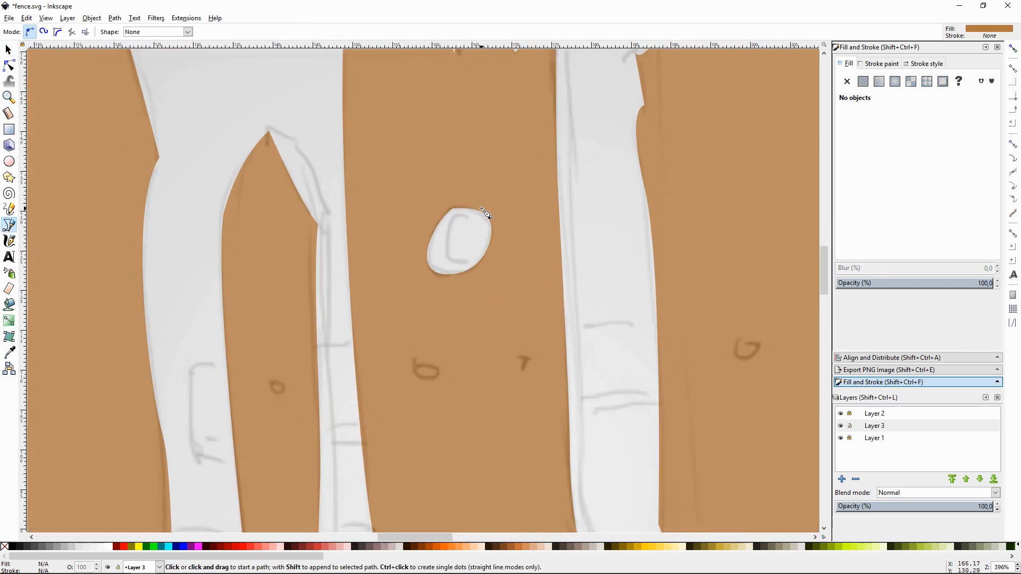
click(481, 208)
drag(452, 219, 454, 271)
drag(489, 253, 506, 238)
click(492, 292)
click(400, 300)
click(423, 194)
click(474, 197)
click(482, 208)
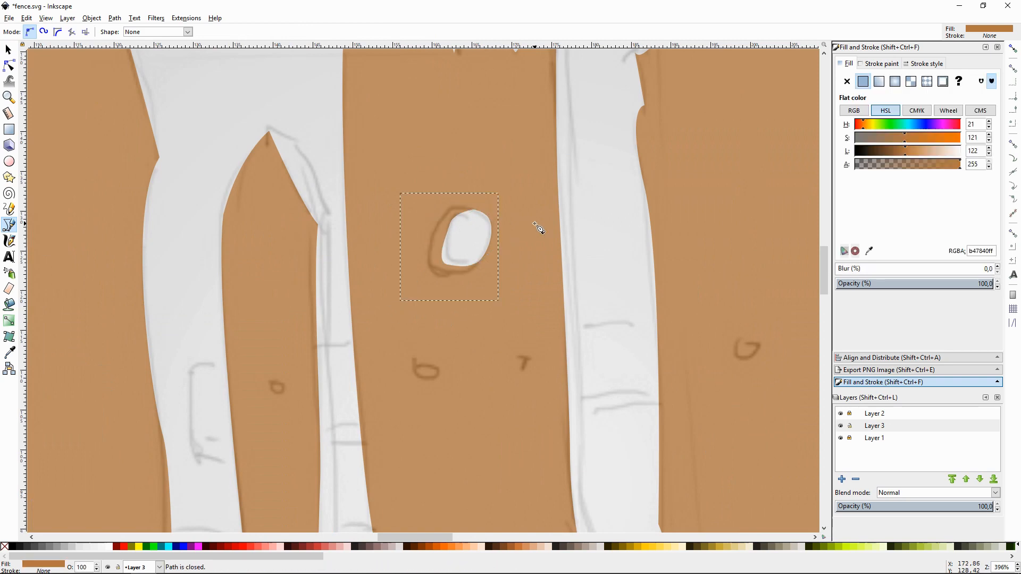
Step: Fill the knot hole's inner-edge shape with darker brown, HSL 20, 122, 86, and hide the sketch on Layer 2
key(ctrl+z)
key(F1)
drag(904, 152, 890, 152)
click(841, 413)
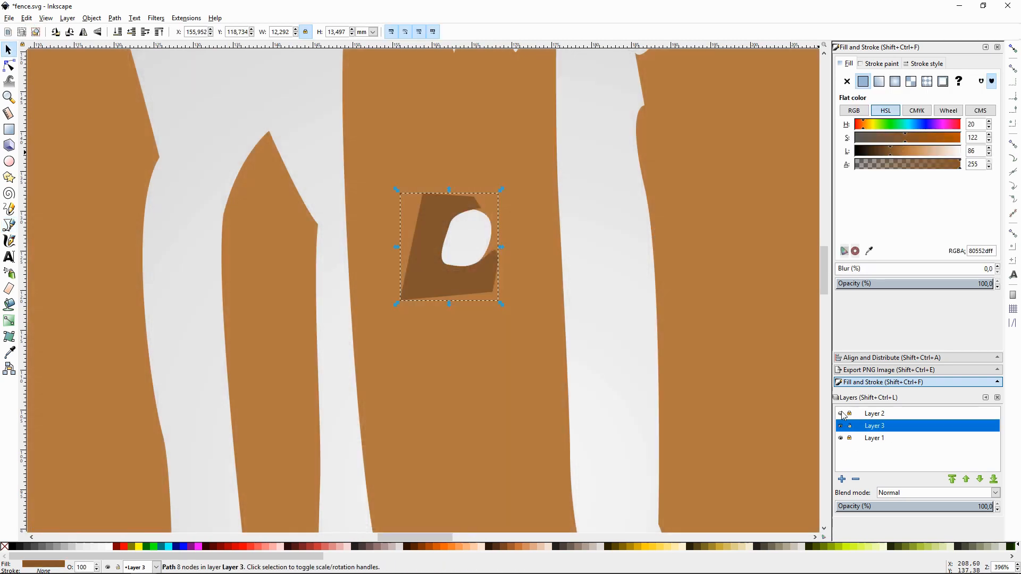
Step: Send the dark inner-edge shape behind the middle plank and deselect it
key(End)
click(466, 279)
key(End)
click(628, 286)
key(minus)
key(minus)
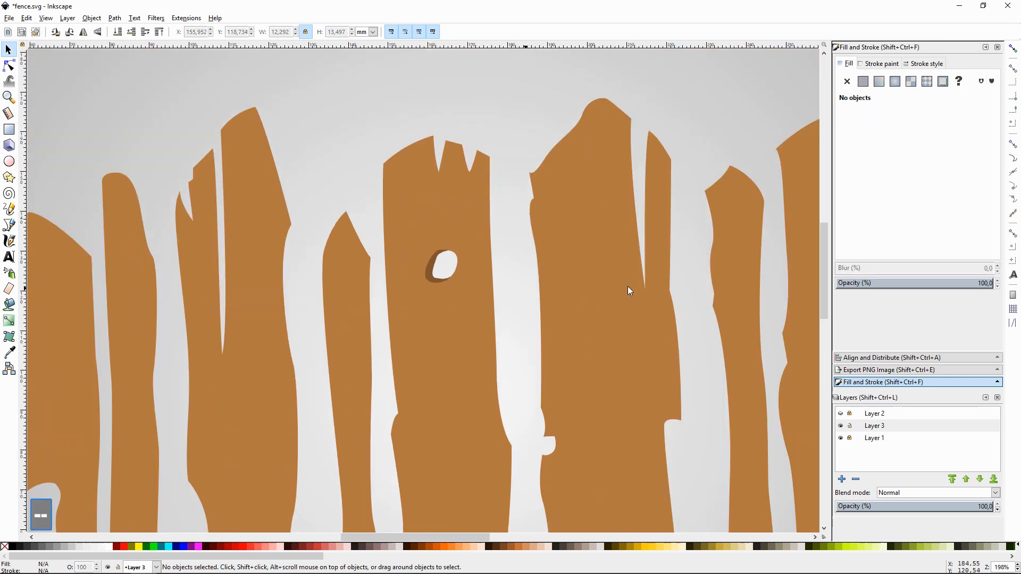
Step: Show the Layer 2 sketch and start a thickness outline along the middle plank's notched top edge, following its sketched outer contour
key(plus)
scroll(599, 295, up, 2)
click(841, 414)
key(shift+F6)
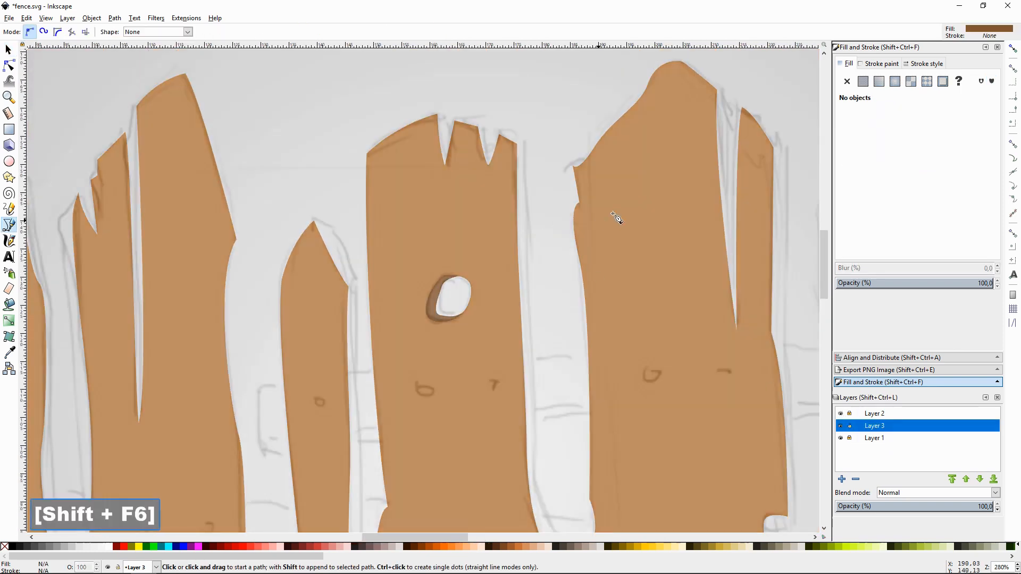
click(437, 113)
scroll(454, 121, up, 2)
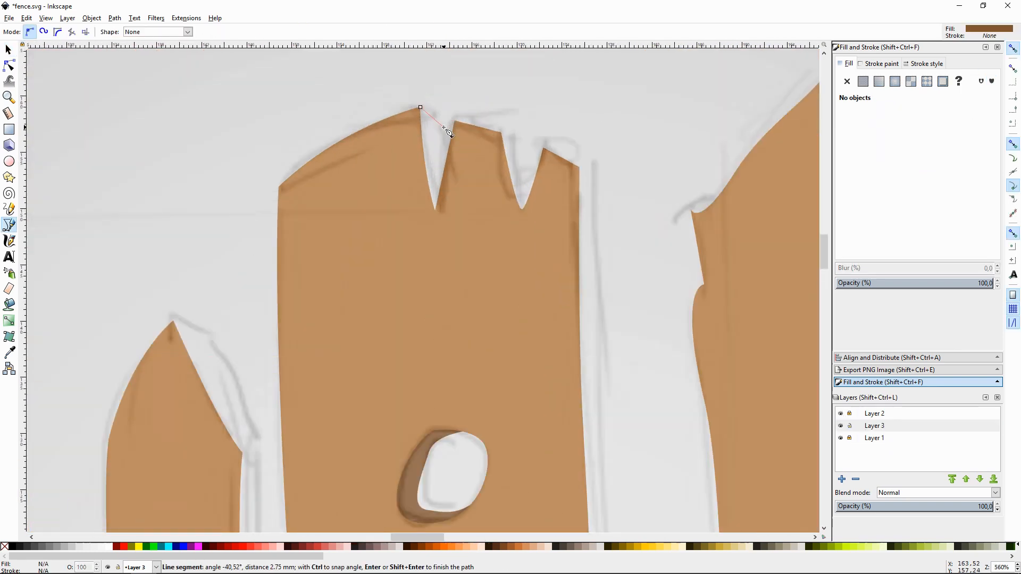
click(443, 127)
click(456, 189)
click(455, 120)
click(491, 120)
click(525, 136)
drag(539, 196, 607, 171)
click(544, 148)
click(571, 150)
drag(607, 403, 607, 405)
Step: Continue the thickness outline down the middle plank's right edge to its base and close it back through the plank's interior
key(minus)
key(minus)
scroll(629, 394, down, 7)
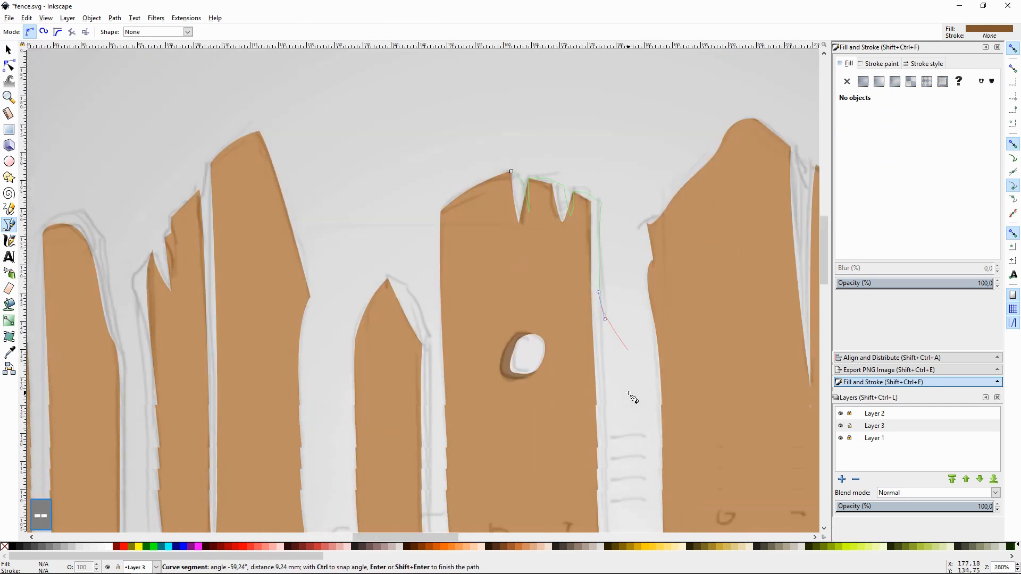
scroll(612, 473, down, 3)
drag(607, 456, 630, 486)
scroll(631, 478, down, 6)
scroll(634, 472, down, 6)
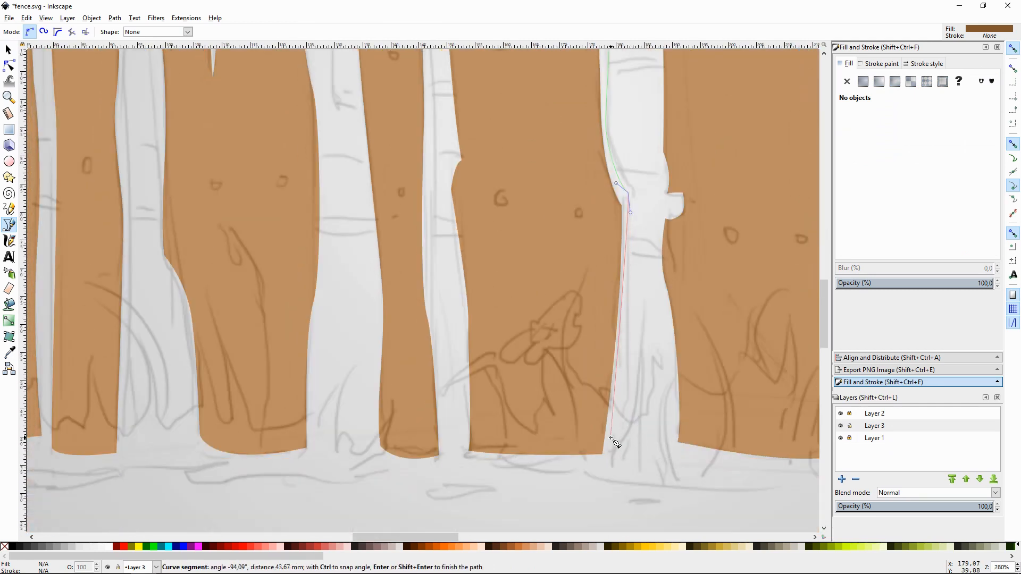
drag(608, 451, 615, 447)
scroll(592, 193, up, 12)
click(576, 194)
click(554, 101)
click(489, 89)
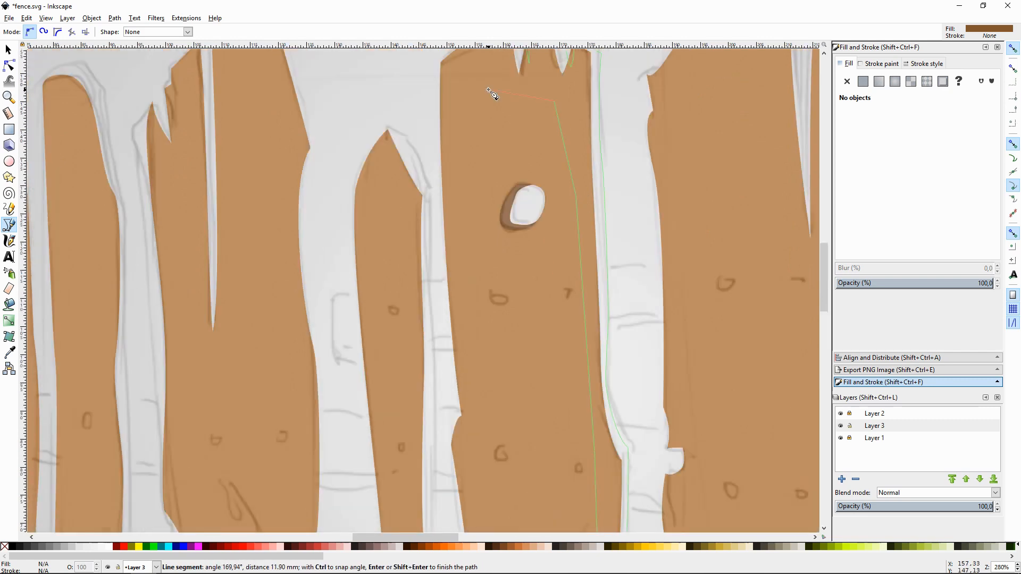
scroll(489, 91, up, 6)
click(511, 150)
Step: Lower the thickness shape behind the middle plank, deselect it and hide the Layer 2 sketch
key(F1)
key(Page_Down)
key(Escape)
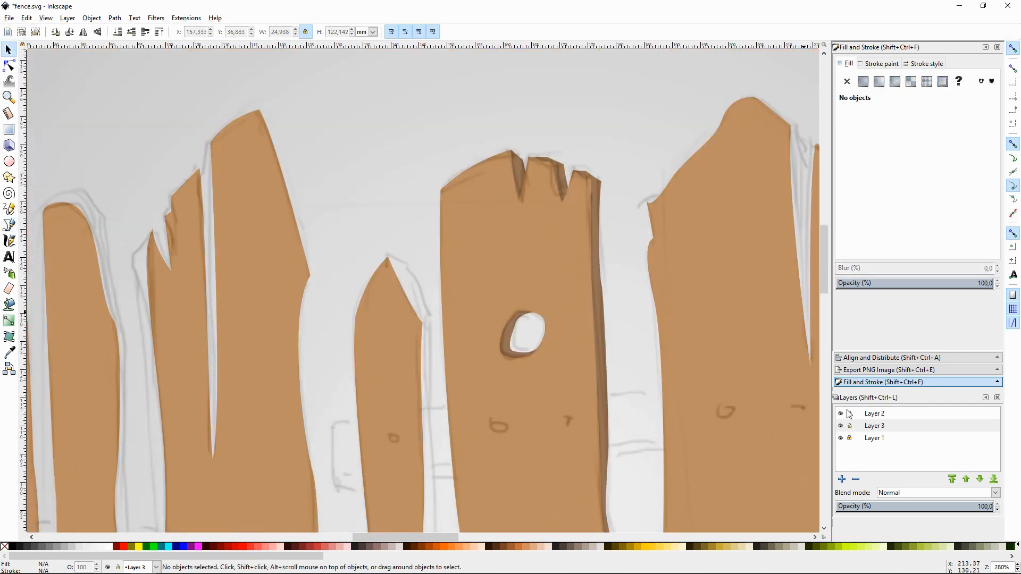
click(840, 413)
click(875, 416)
click(874, 426)
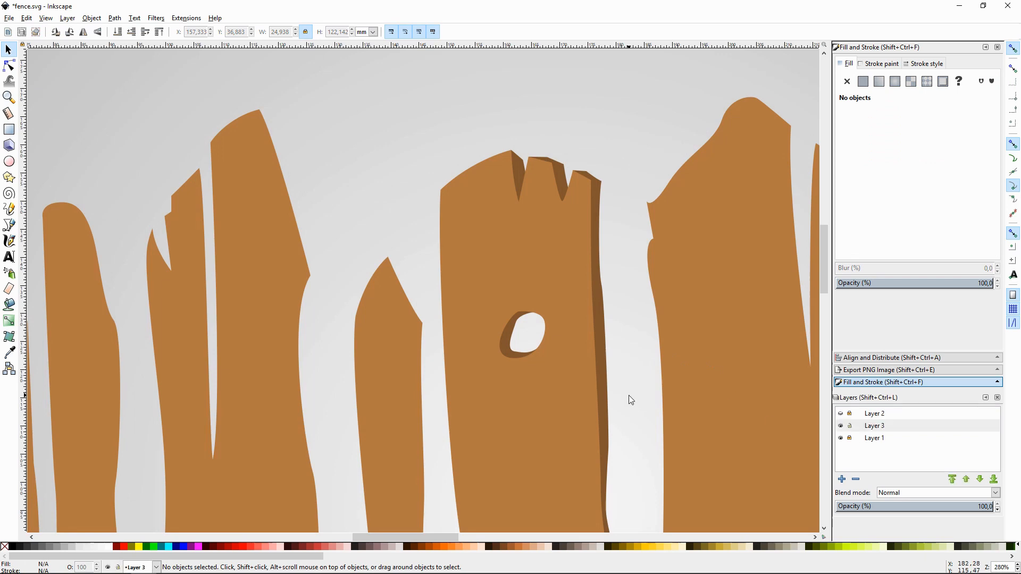
Step: Recolour the wide split plank right of the middle one to a pinkish brown, HSL 18, 105, 133
key(minus)
key(minus)
key(minus)
scroll(629, 395, down, 2)
key(plus)
scroll(600, 365, up, 2)
scroll(601, 365, down, 4)
click(601, 365)
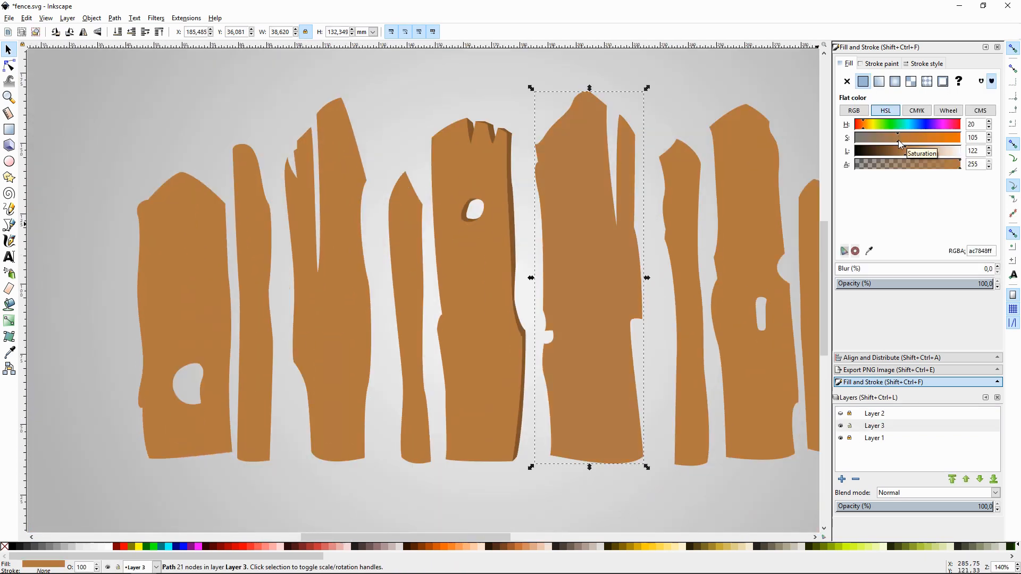
click(910, 151)
click(860, 125)
click(704, 127)
key(space)
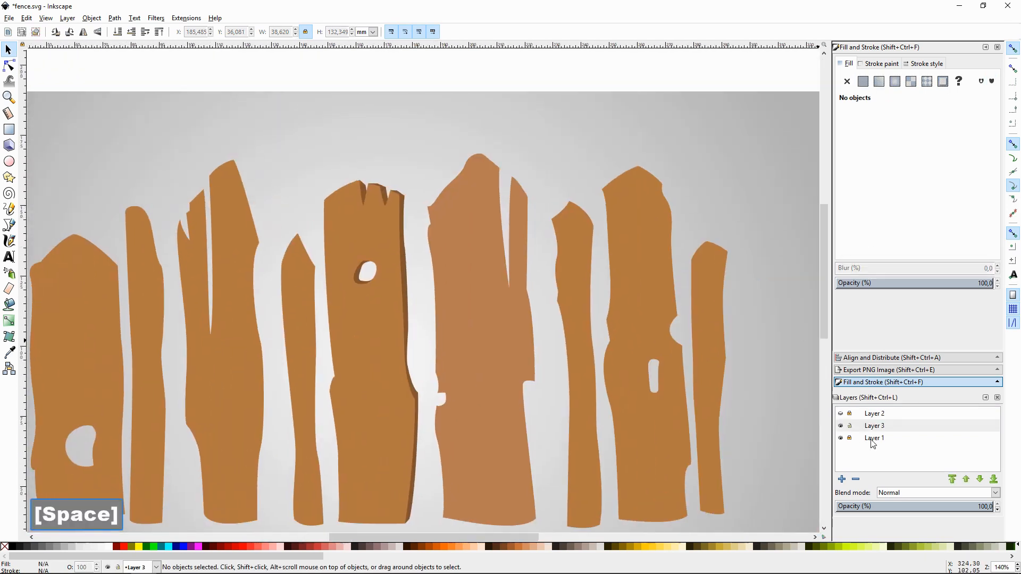
Step: Show the Layer 2 sketch and start a thickness outline along the pinkish plank's peak, down its slot and back up
click(840, 414)
key(plus)
click(543, 244)
click(879, 426)
key(plus)
key(plus)
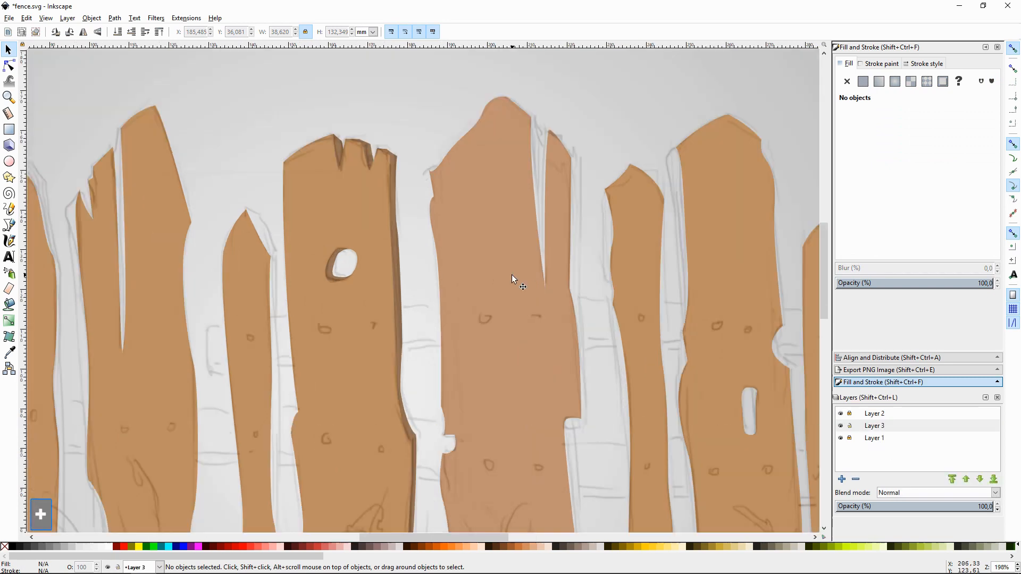
scroll(523, 272, up, 6)
key(shift+F6)
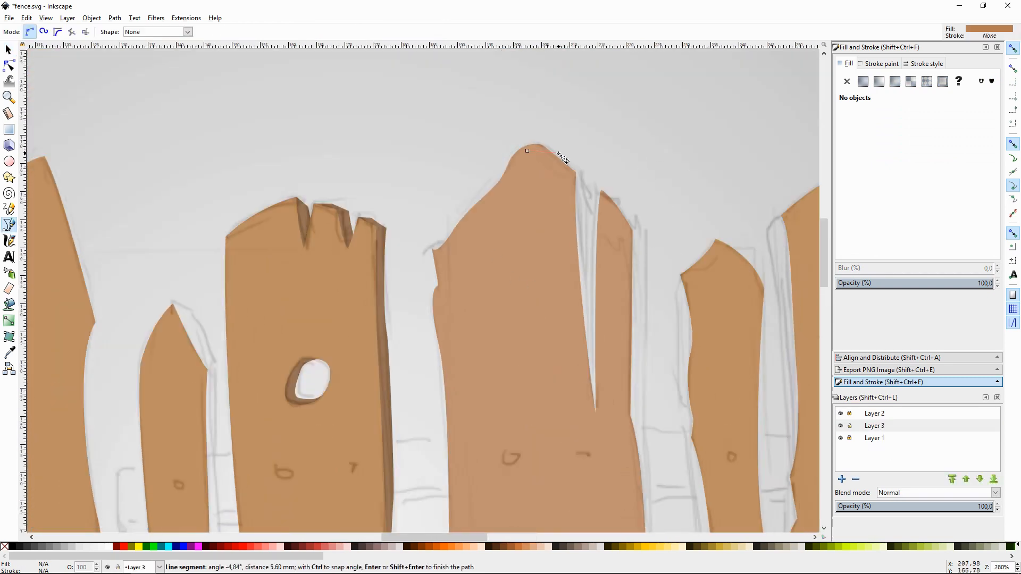
drag(589, 170, 579, 167)
click(590, 173)
drag(625, 472, 610, 356)
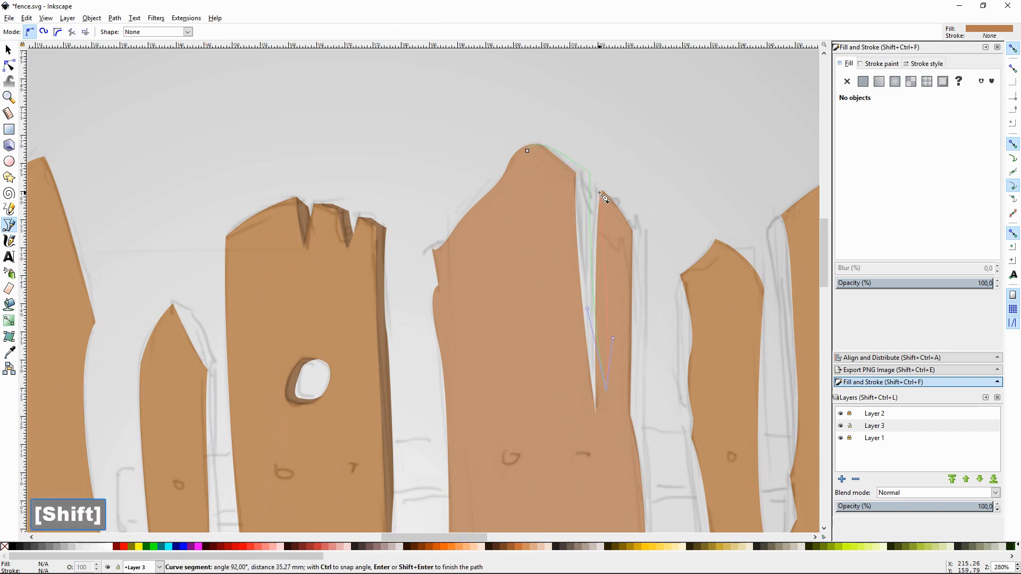
click(604, 197)
Step: Continue the pinkish plank's thickness outline down its right edge, around the notch to the base, and close the shape inside the plank
scroll(642, 299, down, 4)
mouse_move(644, 229)
mouse_down()
mouse_move(644, 271)
mouse_move(653, 231)
mouse_up()
scroll(645, 269, down, 4)
click(647, 238)
drag(645, 391, 653, 410)
scroll(654, 411, down, 4)
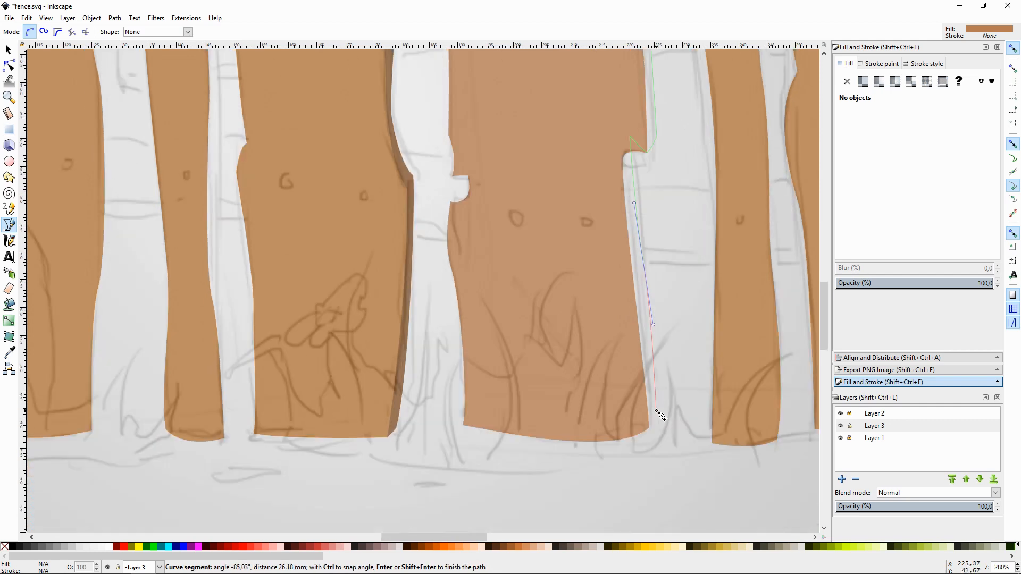
scroll(643, 232, up, 20)
click(556, 179)
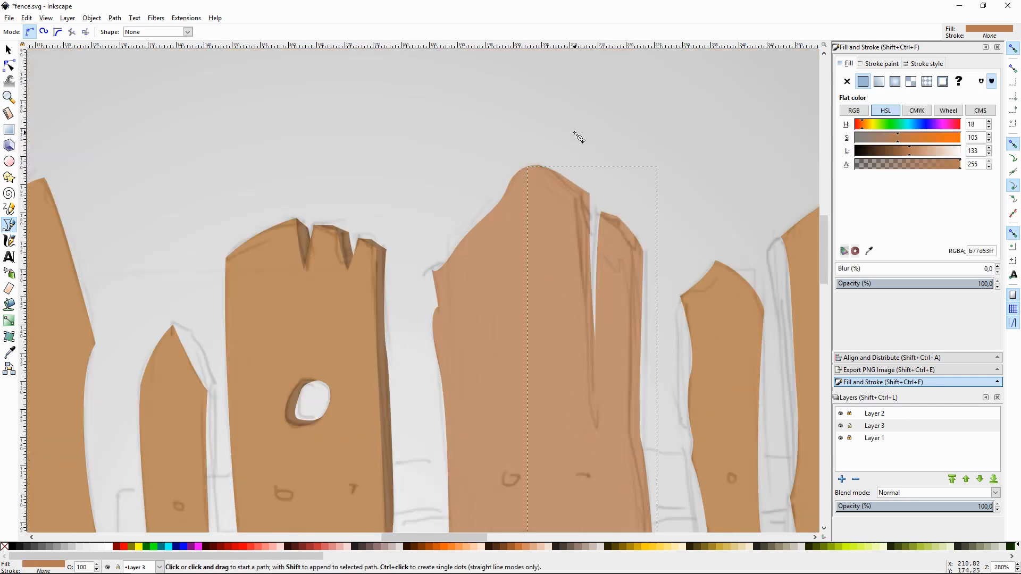
Step: Fill the new thickness shape with darker brown, HSL 18, 104, 88, lower it behind the pinkish plank and hide the sketch
key(s)
drag(904, 152, 891, 153)
key(Page_Down)
click(841, 414)
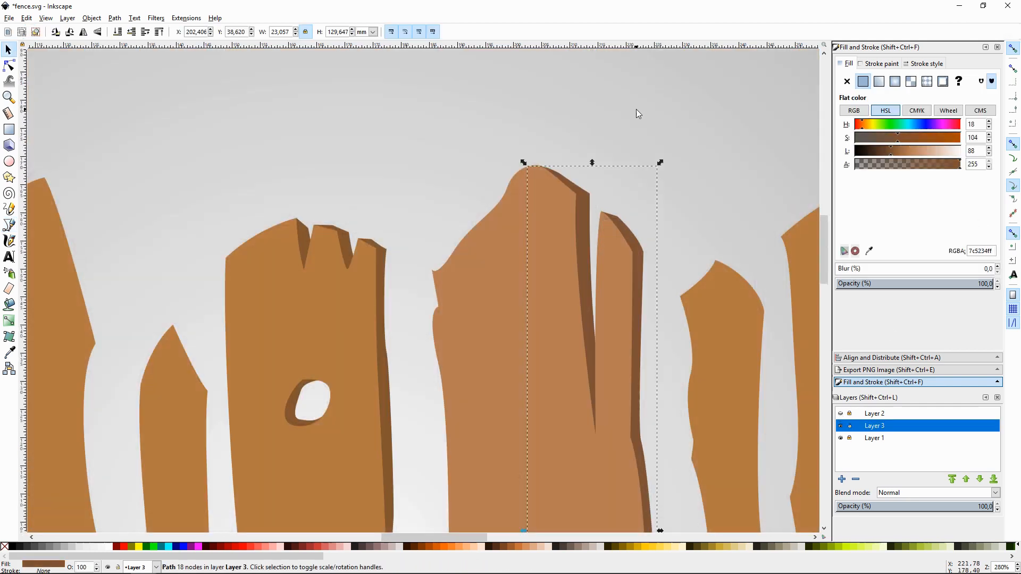
click(636, 110)
Step: Shift the fill of the narrow plank right of the pinkish one to a redder orange-brown
key(minus)
key(minus)
key(minus)
scroll(682, 233, down, 2)
key(plus)
key(plus)
scroll(682, 244, down, 4)
key(minus)
click(579, 282)
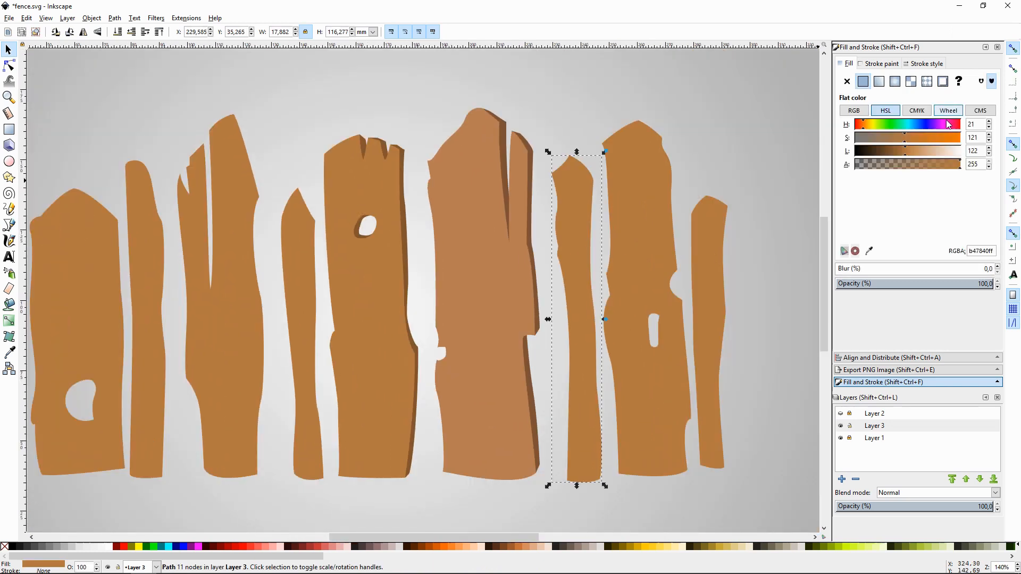
drag(948, 125, 863, 125)
click(760, 139)
Step: Recolour the narrow plank left of the middle one to a darker, less saturated brown
click(304, 235)
mouse_move(905, 152)
mouse_down()
mouse_move(865, 125)
mouse_move(923, 137)
mouse_move(890, 154)
mouse_up()
click(901, 138)
Step: Shift the wide slotted plank's fill to a yellower brown and darken the narrow rightmost plank
click(665, 183)
click(711, 217)
click(901, 153)
key(space)
drag(517, 99, 628, 102)
Step: Recolour the tall split plank to a darker, more saturated brown and lighten the narrow plank to its left
click(348, 218)
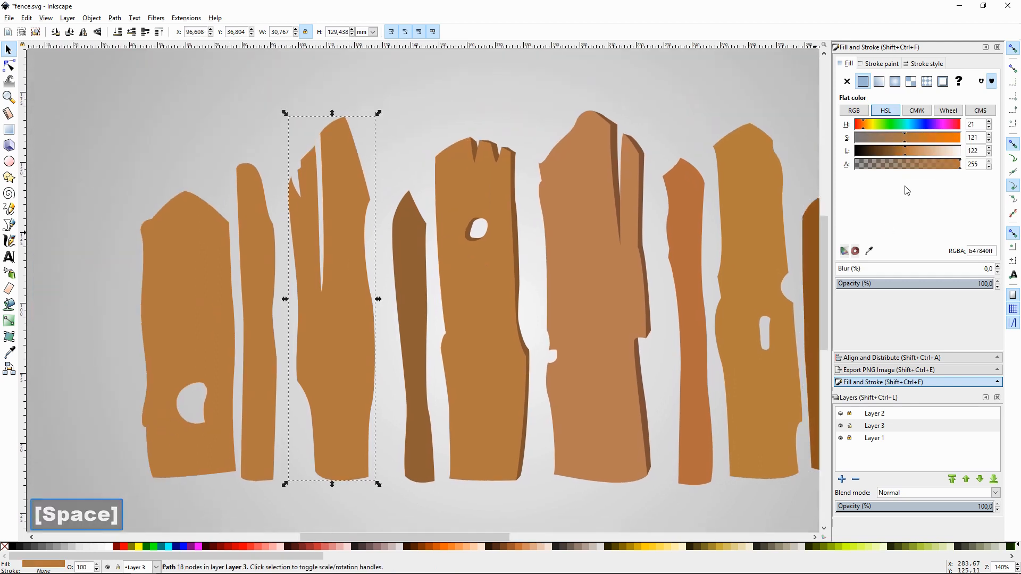
click(893, 153)
drag(864, 124, 866, 126)
click(257, 229)
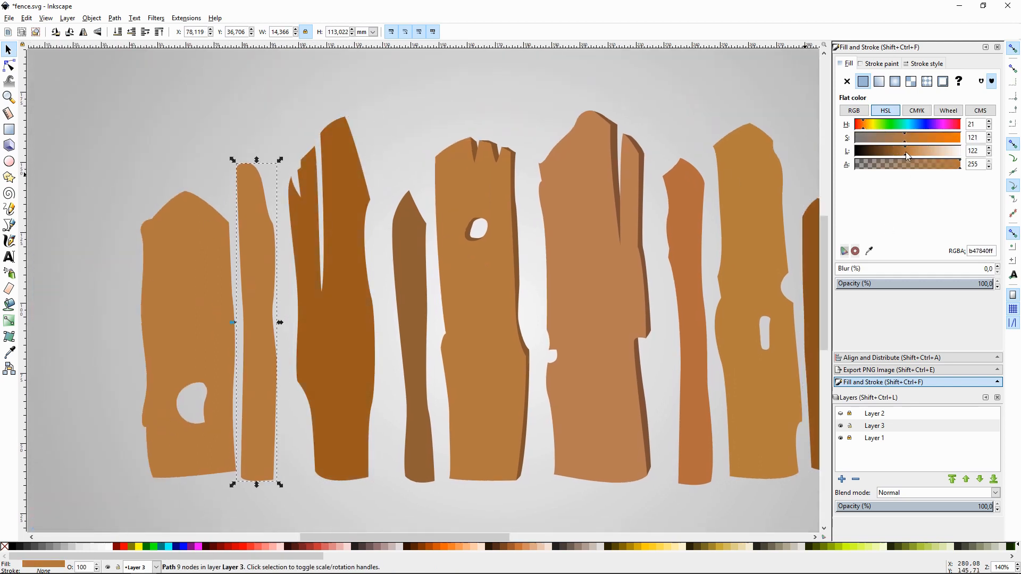
click(907, 153)
Step: Recolour the wide leftmost plank to a dark, muted brown by adjusting its saturation and lightness
click(205, 229)
click(886, 139)
click(908, 153)
drag(908, 152, 894, 153)
click(686, 82)
key(minus)
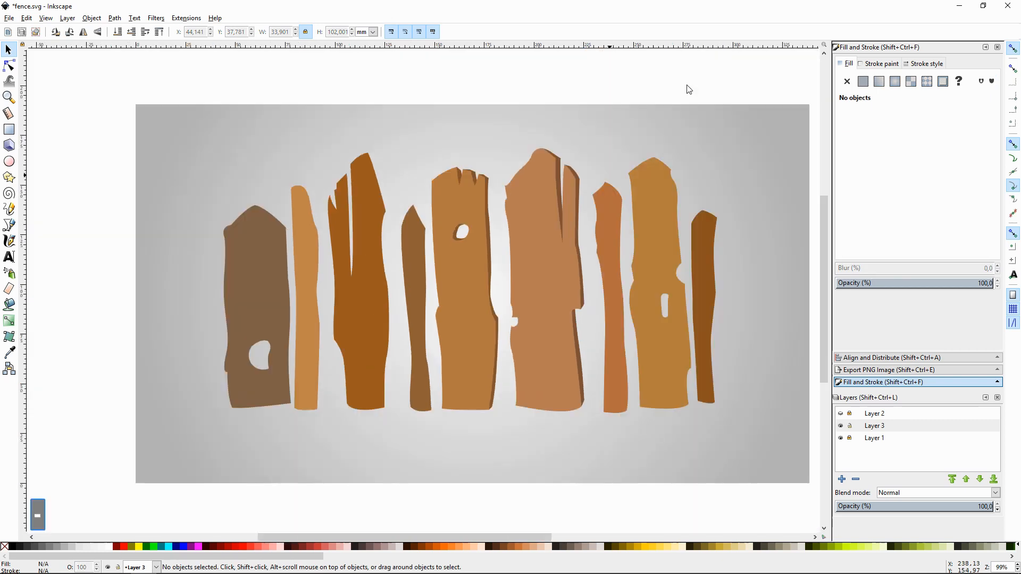
click(266, 256)
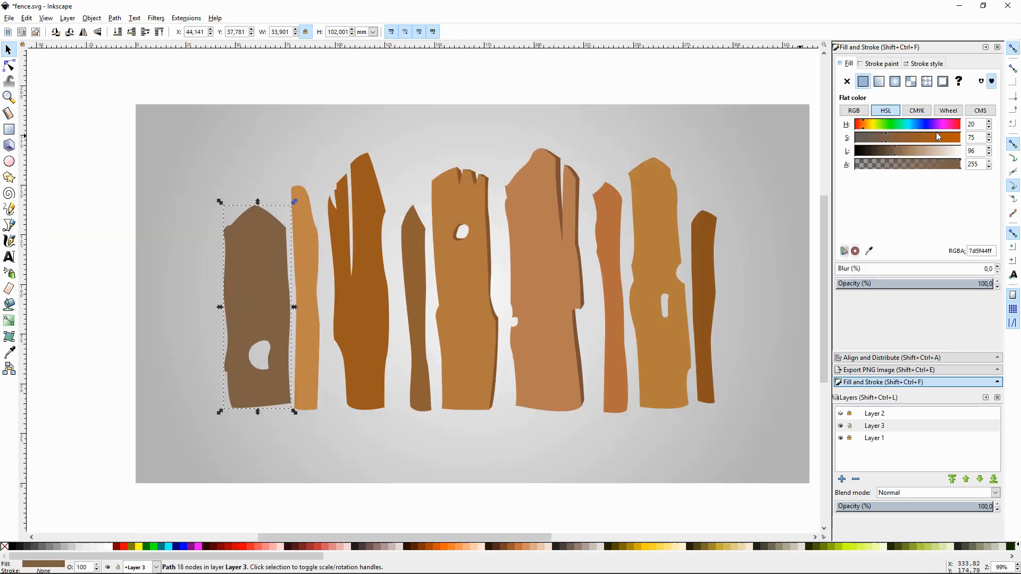
click(896, 152)
click(722, 138)
Step: Trace the inner edge of the leftmost plank's hole over the sketch and send it to the bottom, filled with HSL 20, 101, 68
key(space)
key(plus)
key(plus)
key(plus)
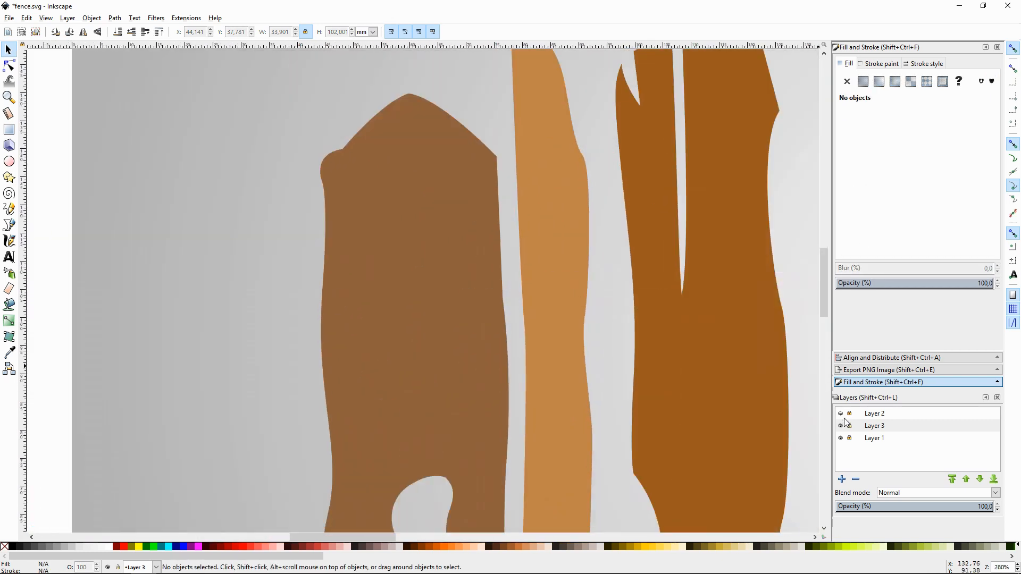
click(840, 414)
scroll(481, 285, down, 9)
key(shift+F6)
click(417, 283)
drag(442, 300, 445, 308)
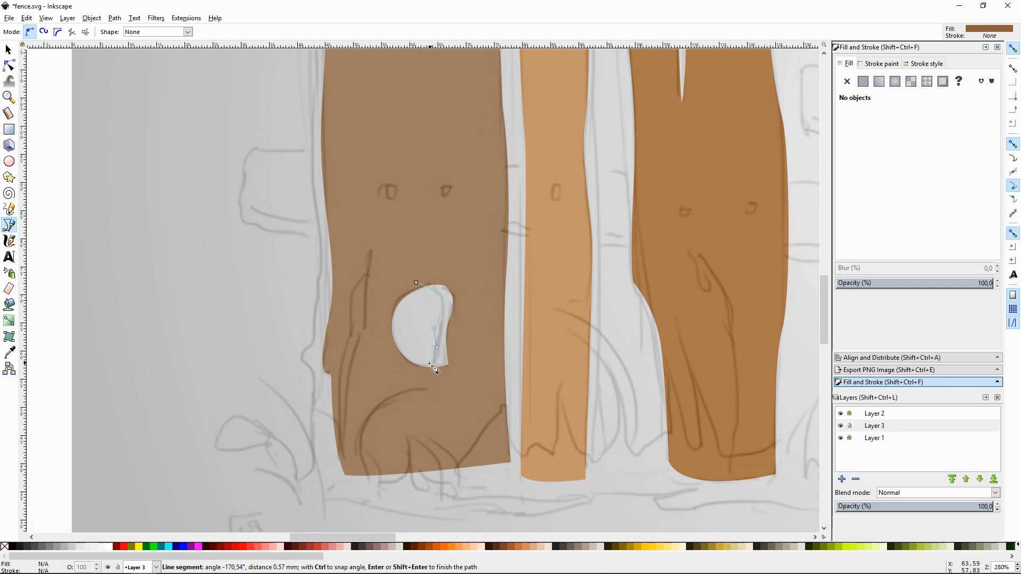
click(481, 269)
click(416, 283)
click(883, 152)
key(End)
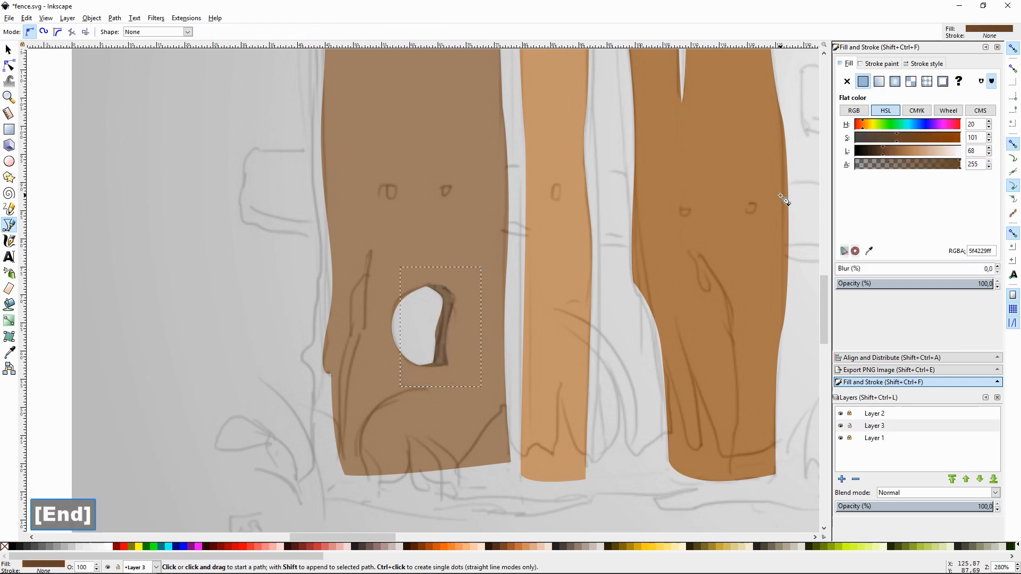
Step: Trace a closed thickness shape from the leftmost plank's peak down its left edge to the base and place it behind the plank
scroll(478, 201, up, 14)
click(409, 200)
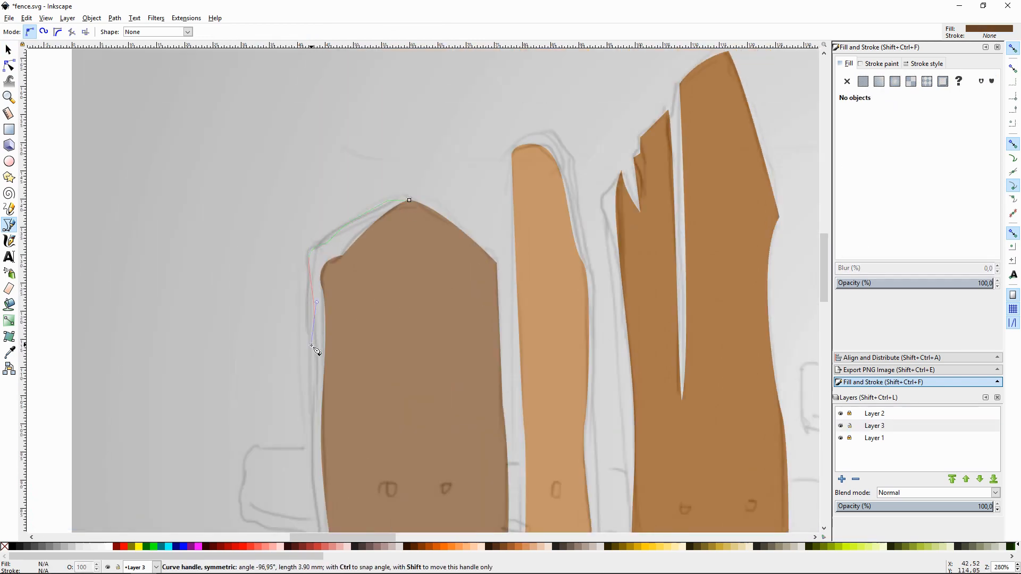
scroll(318, 292, down, 12)
drag(316, 351, 318, 354)
scroll(309, 335, down, 4)
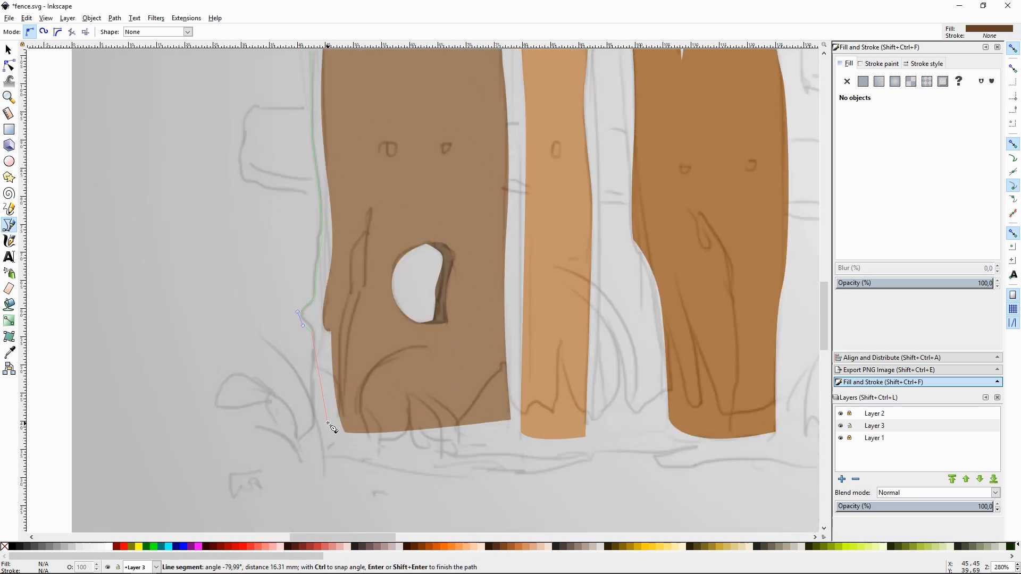
scroll(373, 160, up, 16)
click(410, 200)
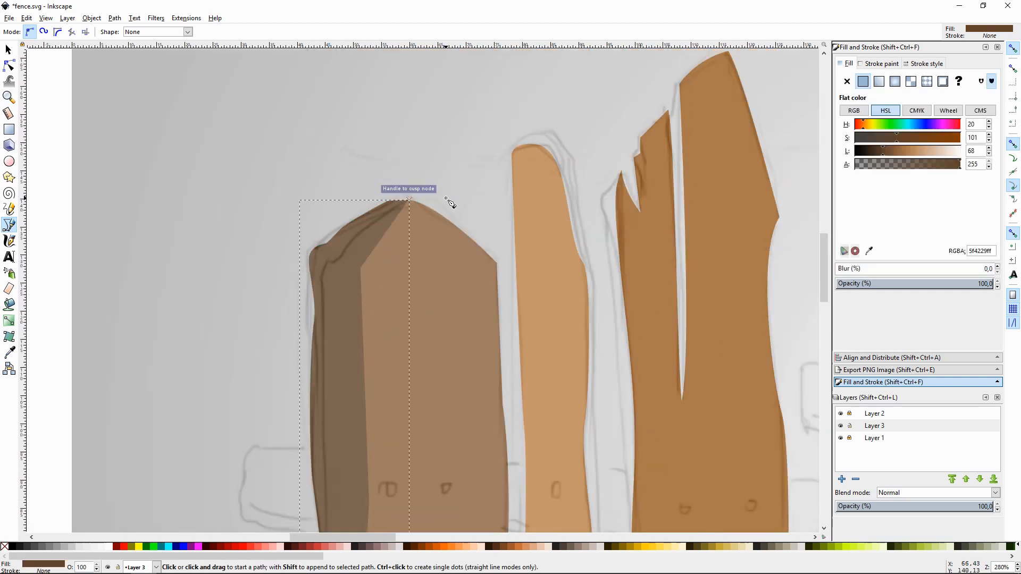
key(F1)
key(Escape)
Step: Trace a closed thickness shape over the second plank's rounded top and down its right edge to the base
key(space)
drag(626, 223, 500, 212)
key(shift+F6)
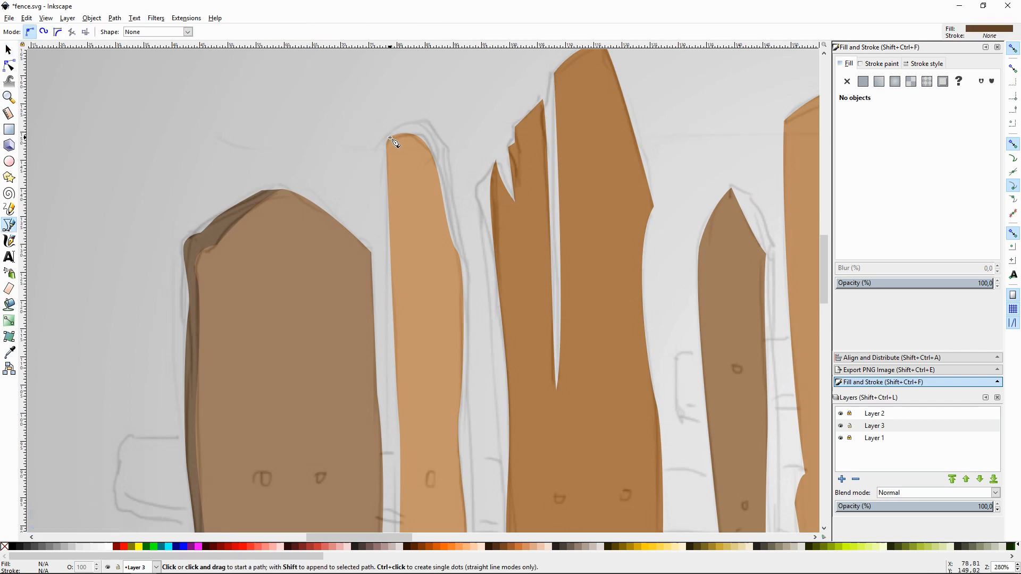
key(BackSpace)
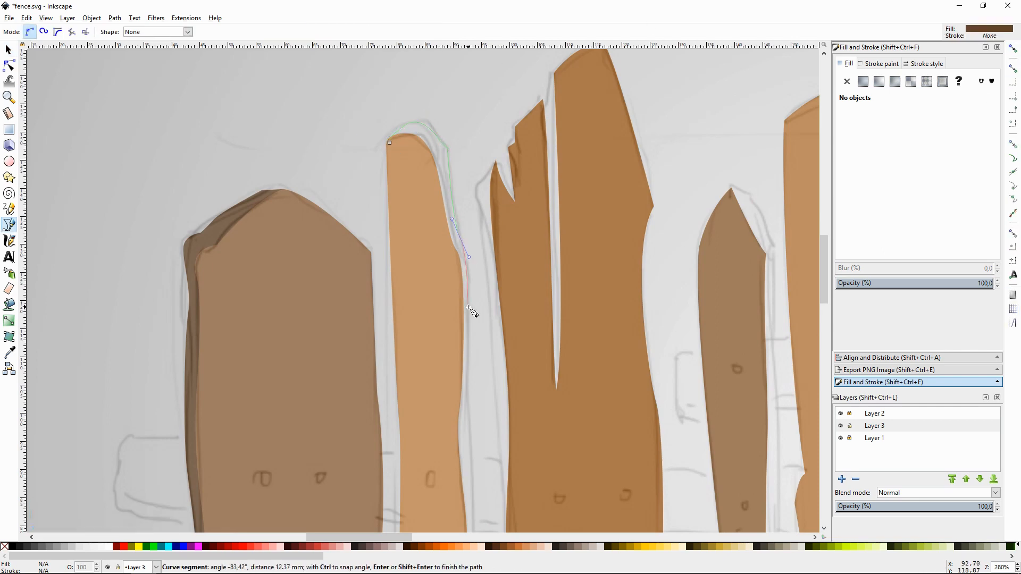
scroll(468, 307, down, 5)
drag(467, 280, 469, 315)
scroll(470, 312, down, 8)
drag(468, 507, 464, 485)
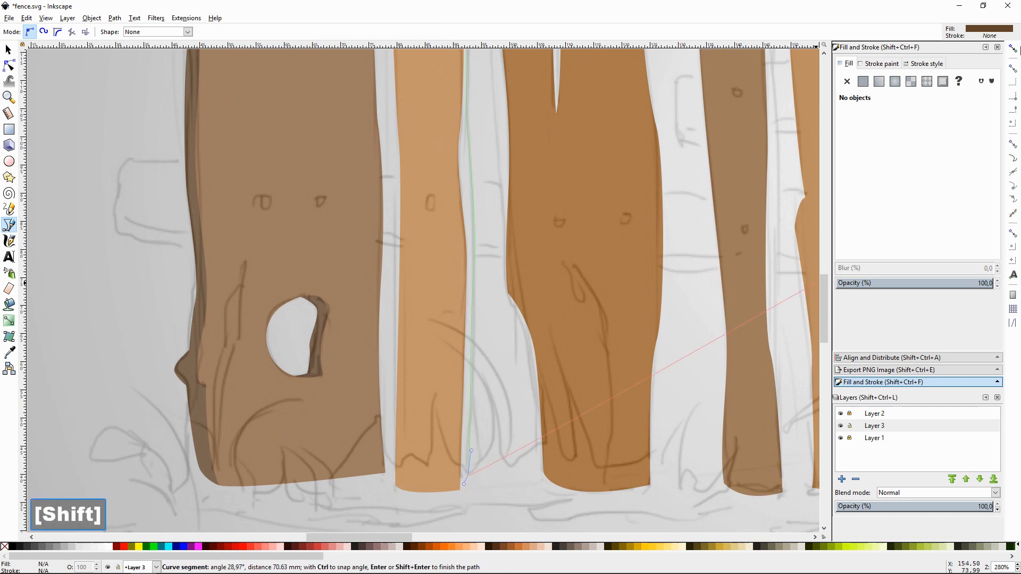
scroll(446, 103, up, 4)
click(389, 79)
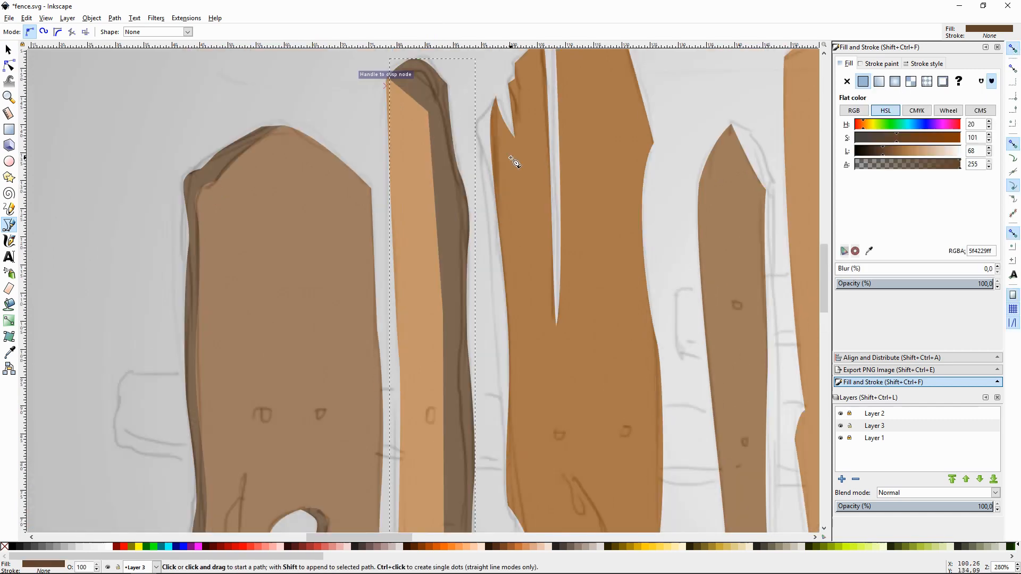
Step: Hide the Layer 2 sketch and fill the second plank's thickness shape with the plank's sampled colour, darkened to HSL 21, 122, 100
key(F1)
click(840, 413)
key(F7)
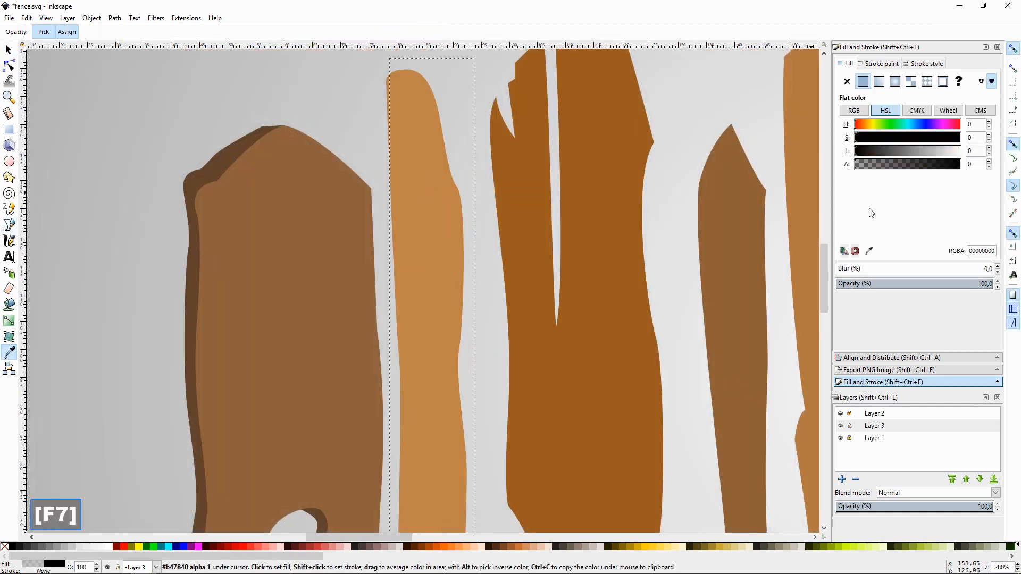
click(436, 317)
drag(909, 151, 892, 151)
Step: Send the thickness shape behind the second plank and deselect it
key(F1)
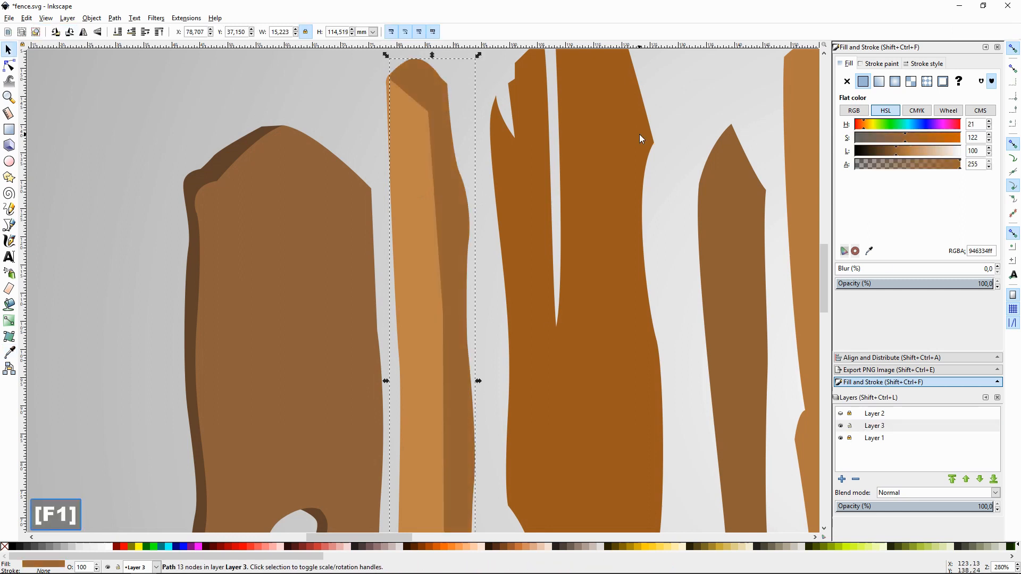
key(End)
click(690, 177)
Step: Show the Layer 2 sketch again over the third and fourth planks
key(space)
drag(687, 144, 543, 281)
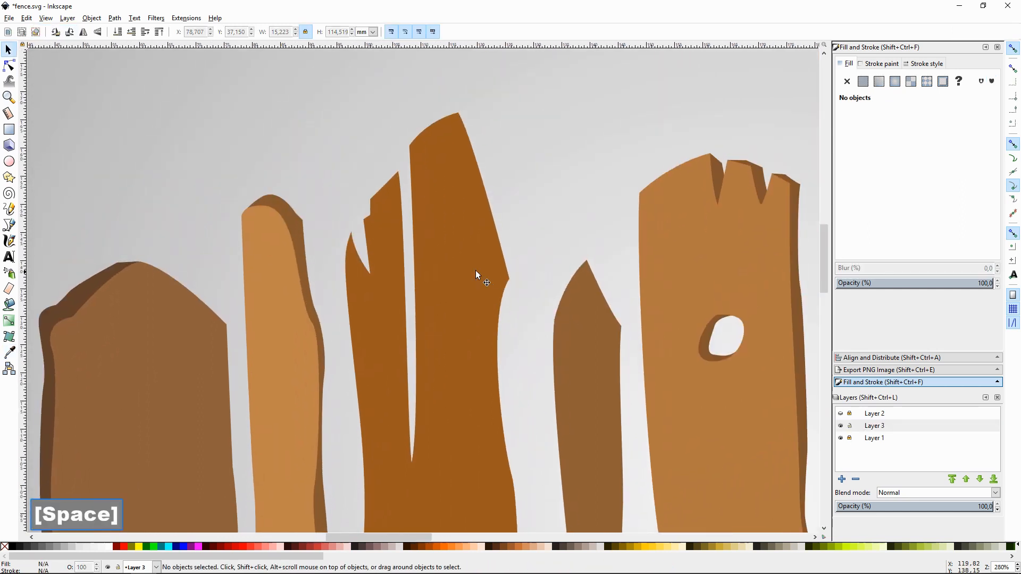
click(475, 270)
click(532, 289)
click(849, 414)
click(850, 414)
click(841, 414)
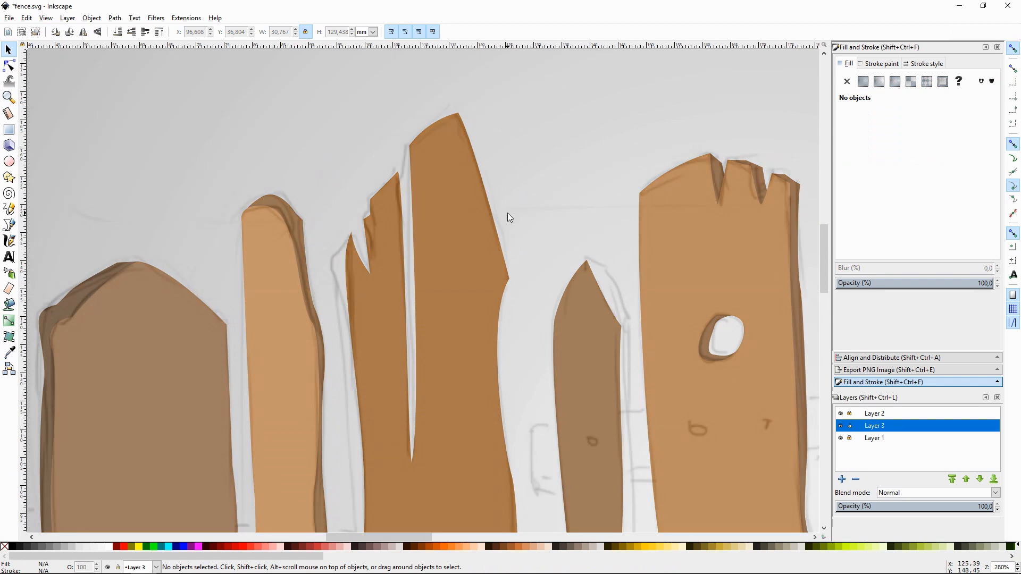
Step: Trace a closed thickness shape from the third plank's jagged top down its left edge to the base, covering the splits
key(shift+F6)
scroll(486, 181, down, 1)
click(410, 125)
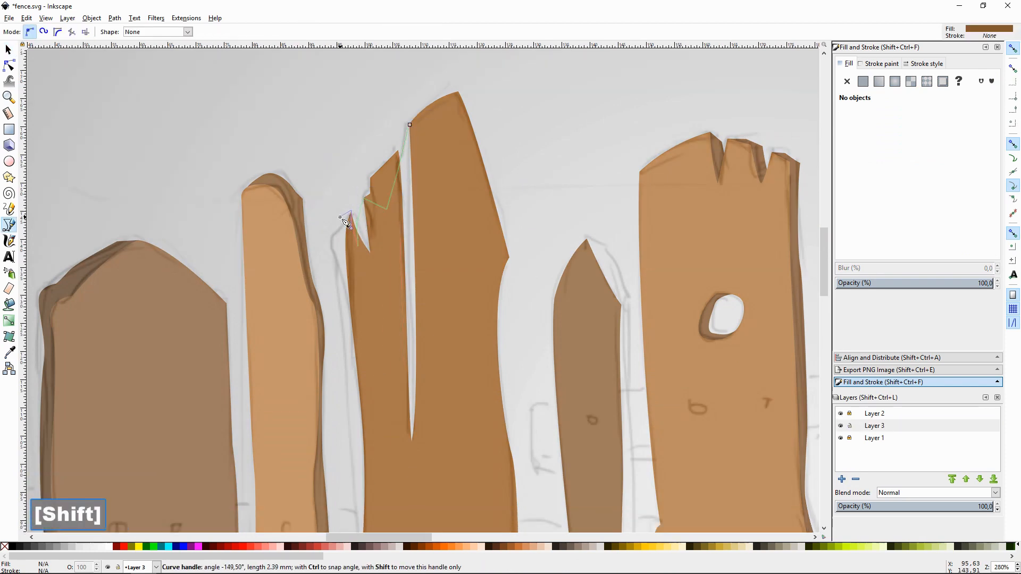
click(332, 245)
scroll(349, 364, down, 6)
drag(346, 348, 394, 548)
scroll(354, 381, down, 4)
click(363, 408)
scroll(372, 383, down, 6)
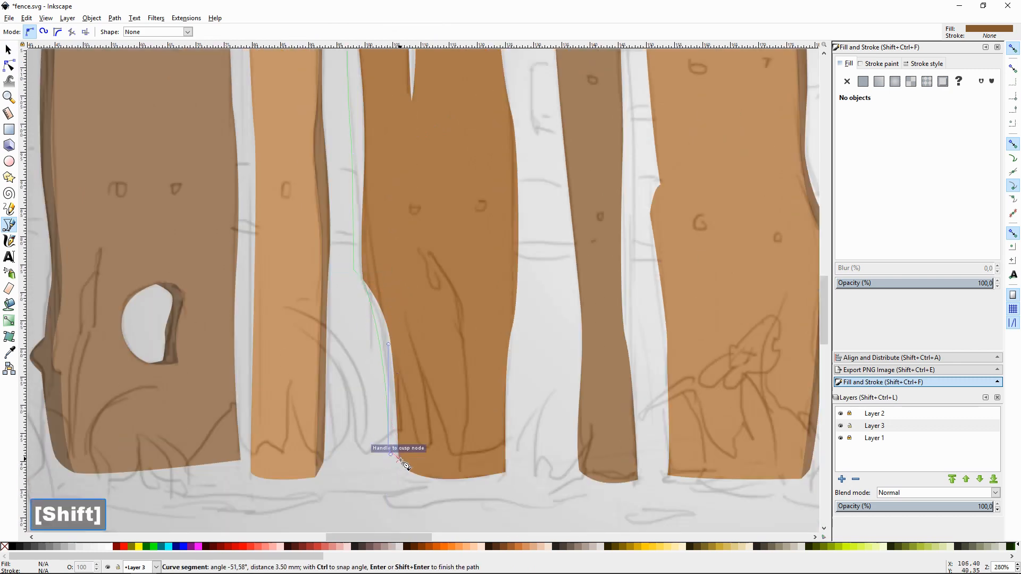
click(404, 464)
scroll(392, 195, up, 10)
click(445, 300)
scroll(442, 266, up, 10)
click(424, 214)
click(409, 210)
Step: Fill the third plank's thickness shape with the plank's sampled colour darkened to HSL 21, 172, 62, and place it behind the plank
key(d)
click(791, 293)
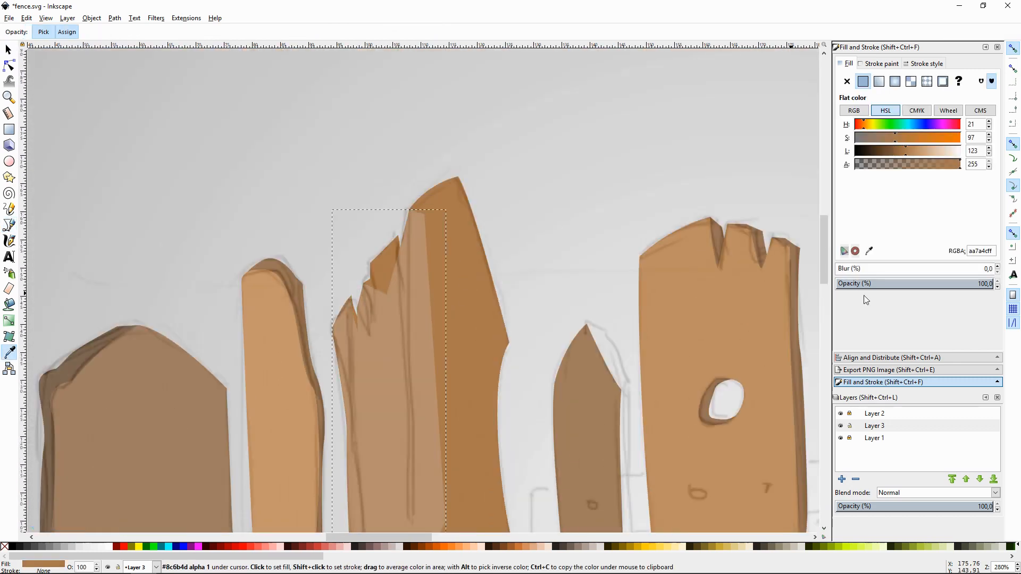
click(486, 308)
key(F1)
key(End)
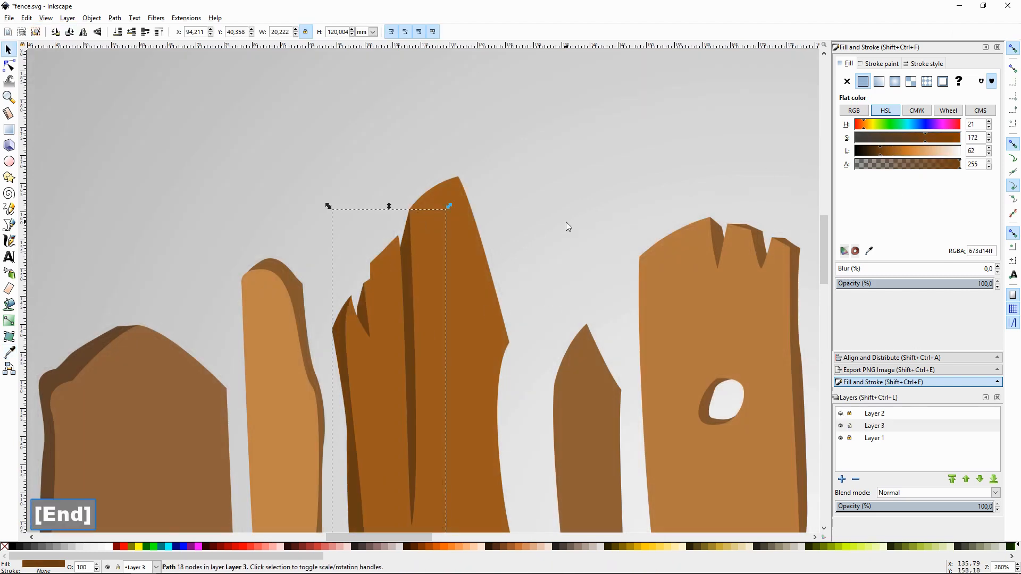
key(Escape)
Step: Trace a closed thickness shape from the fourth plank's peak down its right edge to the base
key(b)
click(586, 218)
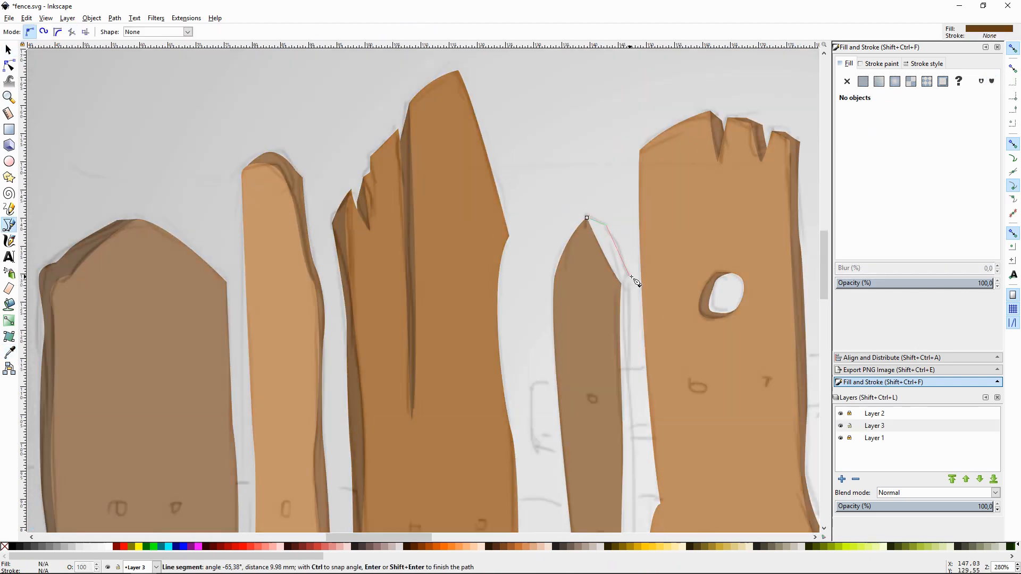
shift+click(636, 282)
scroll(638, 266, down, 10)
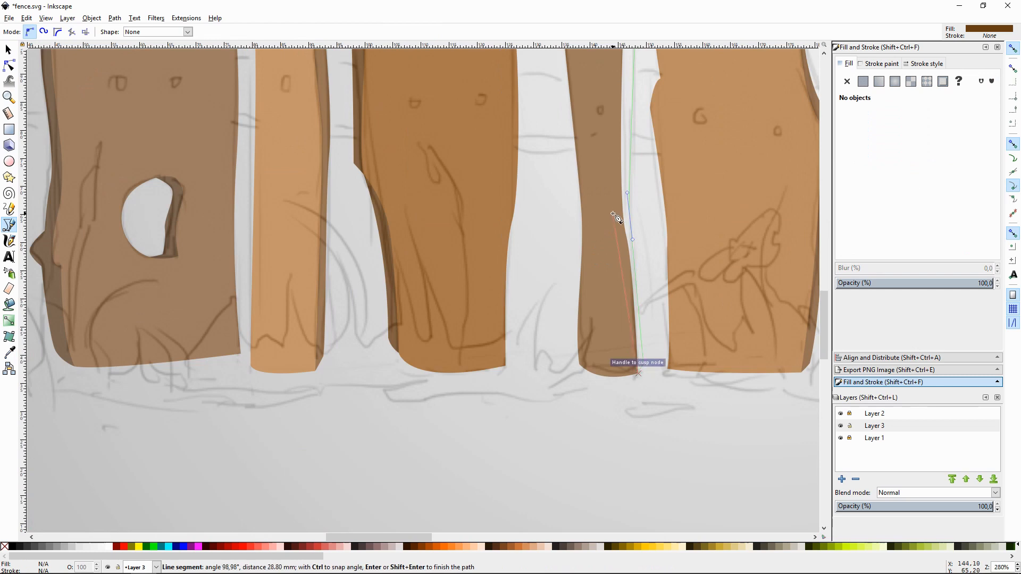
click(612, 214)
scroll(613, 214, up, 13)
click(610, 317)
click(602, 192)
click(585, 149)
click(586, 133)
Step: Hide the Layer 2 sketch, make Layer 3 active, and send the fourth plank's thickness shape behind the plank
click(840, 414)
key(End)
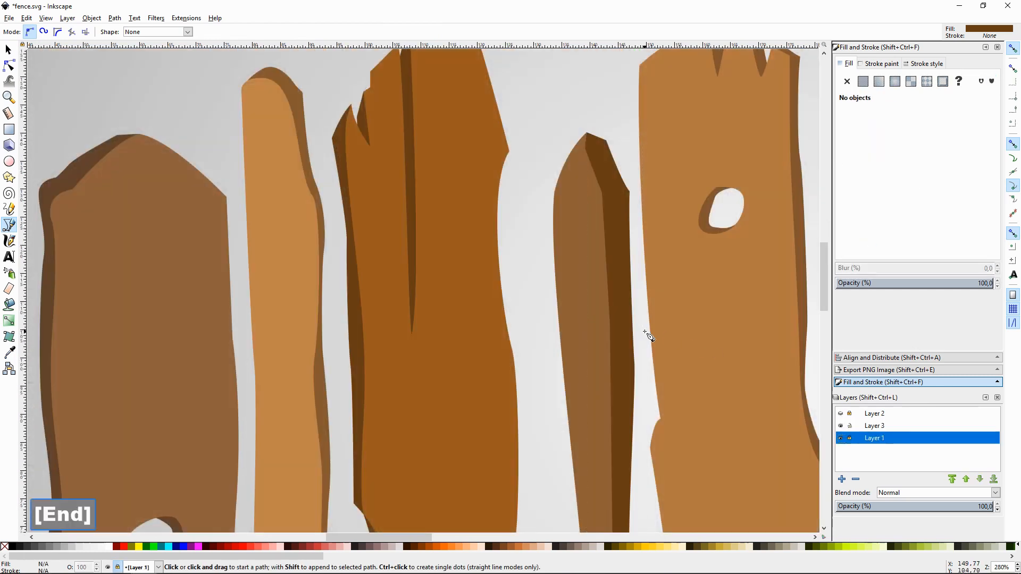
click(879, 427)
key(s)
click(628, 334)
key(End)
key(Escape)
Step: Show the Layer 2 sketch over the remaining planks and make Layer 3 the active layer
scroll(684, 266, down, 2)
key(space)
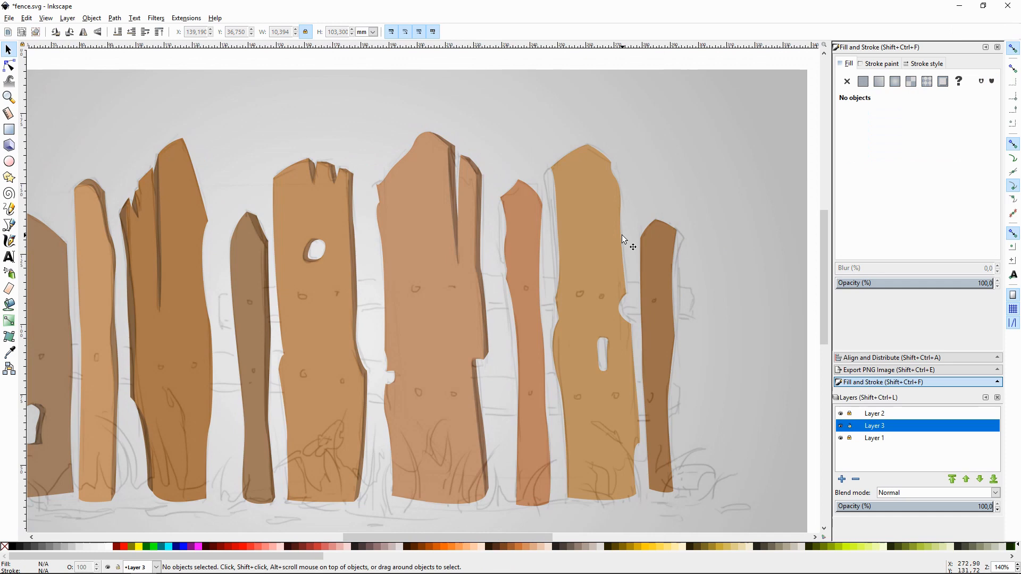
click(888, 427)
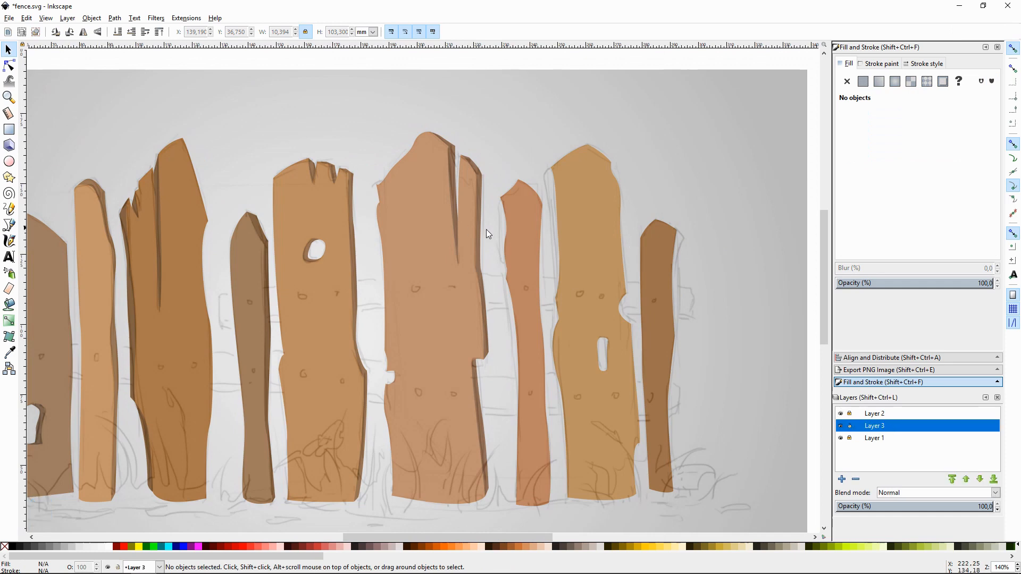
key(plus)
key(plus)
key(space)
Step: Trace a closed thickness shape from the narrow orange plank's upper left corner down its wavy left edge to the base
key(shift+F6)
click(517, 159)
drag(516, 177, 505, 189)
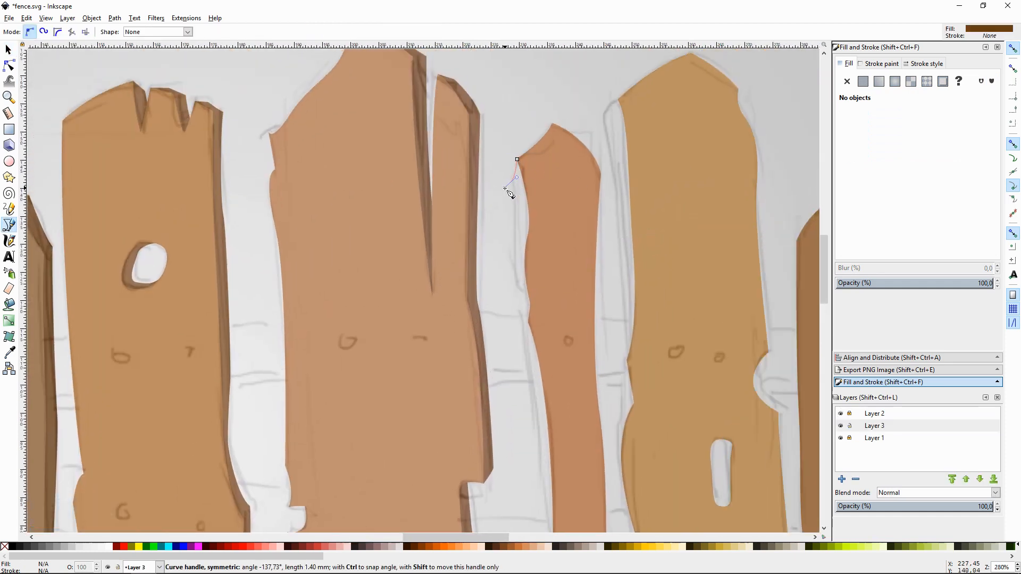
key(BackSpace)
drag(516, 328, 526, 342)
scroll(515, 326, up, 1)
scroll(547, 298, down, 5)
scroll(556, 319, down, 5)
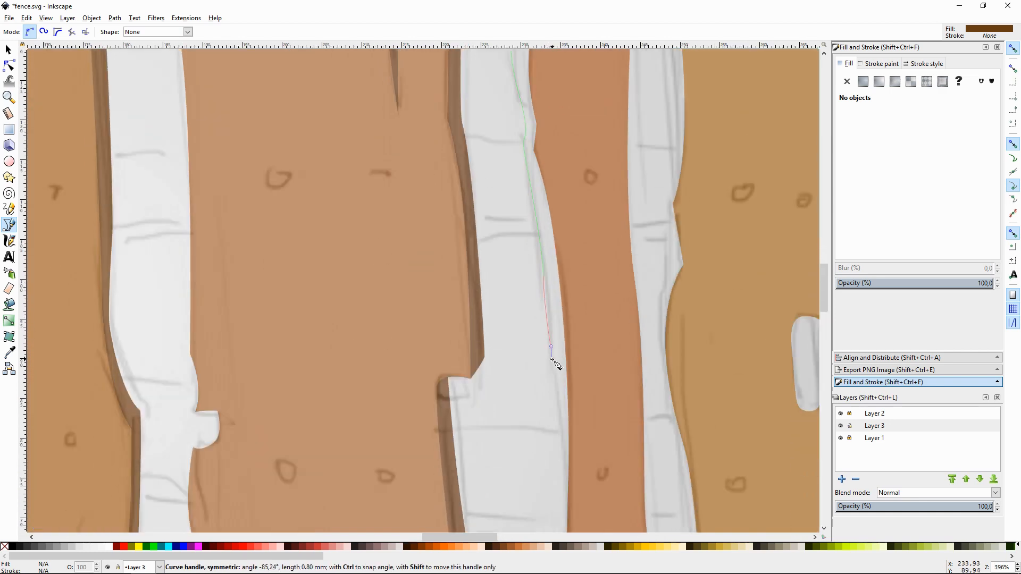
click(554, 425)
scroll(554, 447, down, 5)
click(564, 471)
click(595, 349)
key(minus)
key(minus)
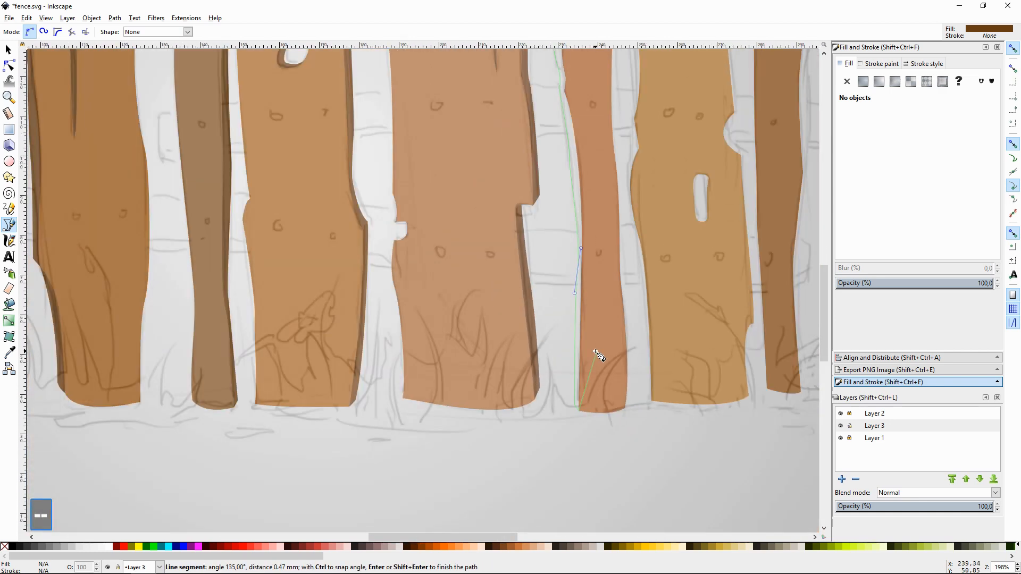
scroll(587, 195, up, 10)
click(577, 198)
click(557, 189)
Step: Hide the Layer 2 sketch and fill the orange plank's thickness shape with its sampled colour darkened to HSL 17, 121, 84, behind the plank
click(840, 412)
key(F1)
click(567, 238)
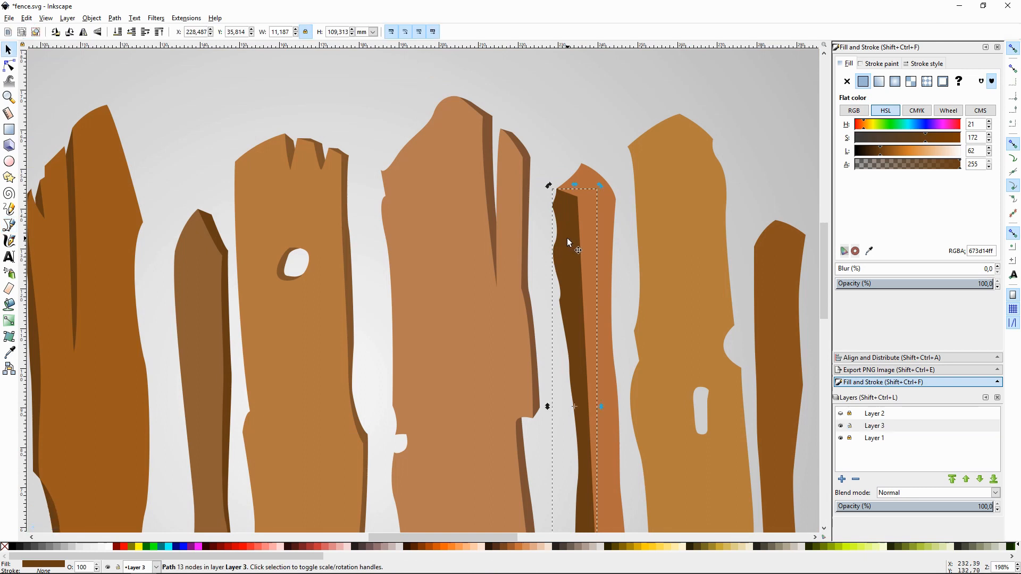
key(F7)
click(591, 234)
click(890, 153)
key(F1)
click(775, 169)
Step: Show the Layer 2 sketch and trace a closed thickness shape down the left edge of the tan plank with the slot
key(space)
drag(707, 294, 564, 257)
click(840, 414)
key(shift+F6)
click(485, 110)
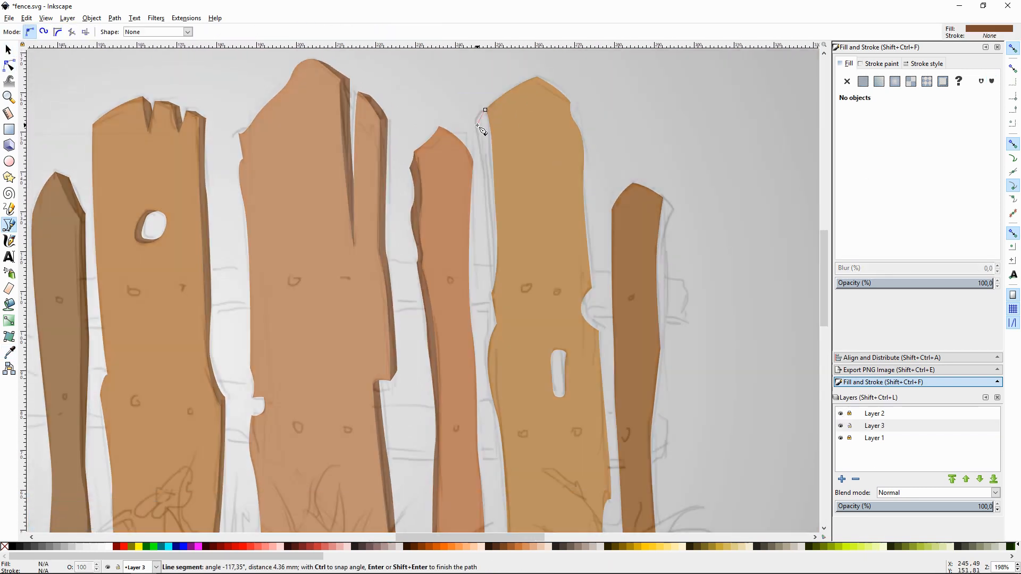
key(plus)
key(plus)
key(plus)
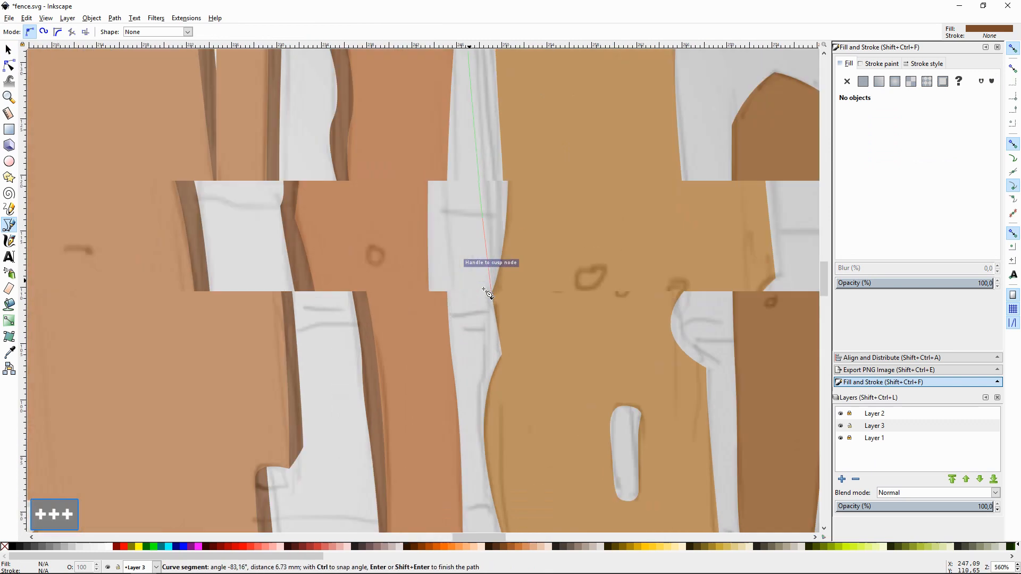
key(minus)
key(minus)
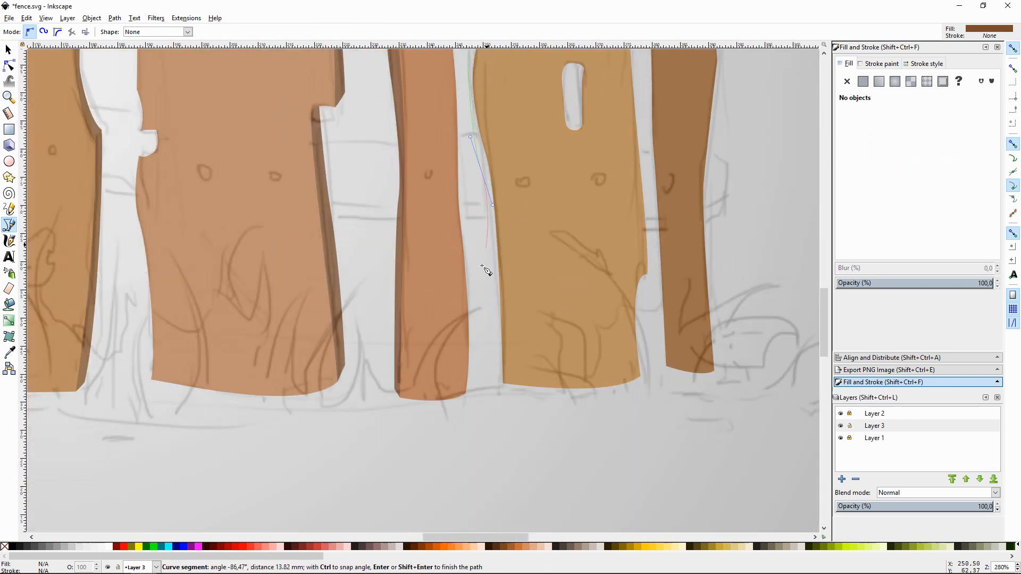
click(502, 119)
scroll(503, 122, up, 20)
click(513, 198)
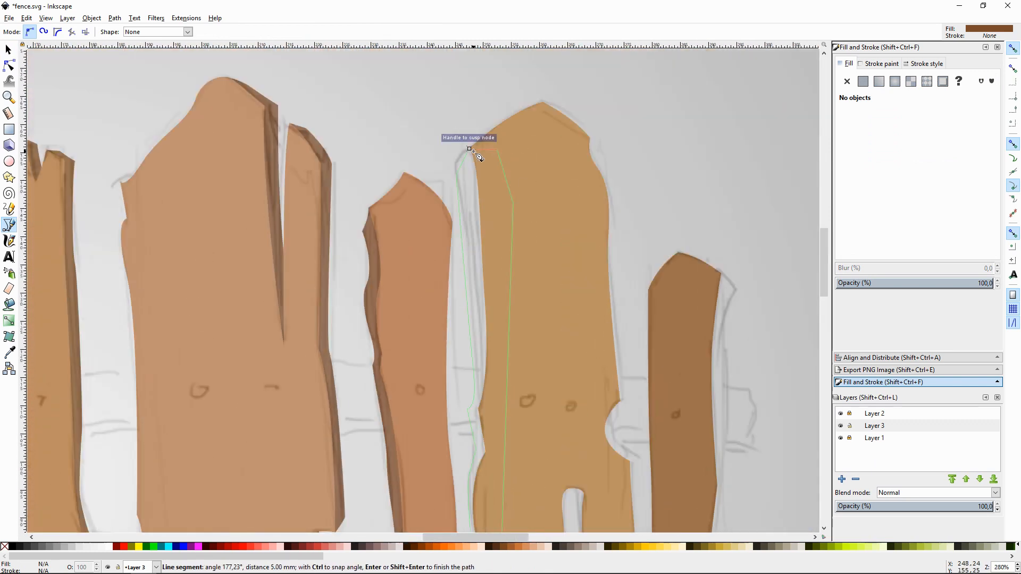
click(470, 150)
Step: Trace a closed thickness shape along the right and lower edges of the tan plank's slot hole
scroll(532, 172, down, 13)
click(573, 212)
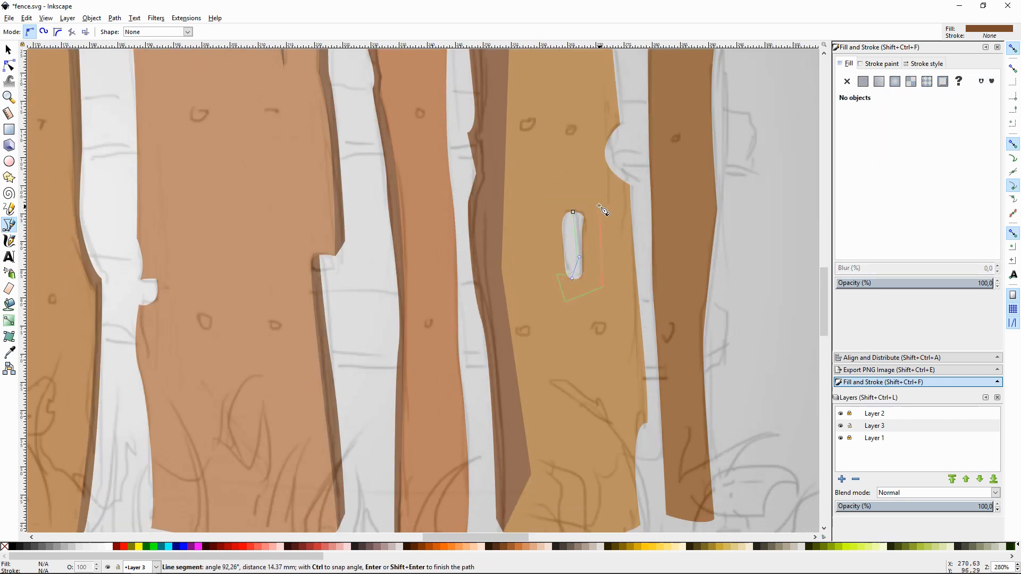
click(592, 192)
click(571, 191)
click(573, 212)
Step: Hide the Layer 2 sketch and fill the slot's and left edge's thickness shapes with the tan plank's sampled colour
key(F1)
click(840, 414)
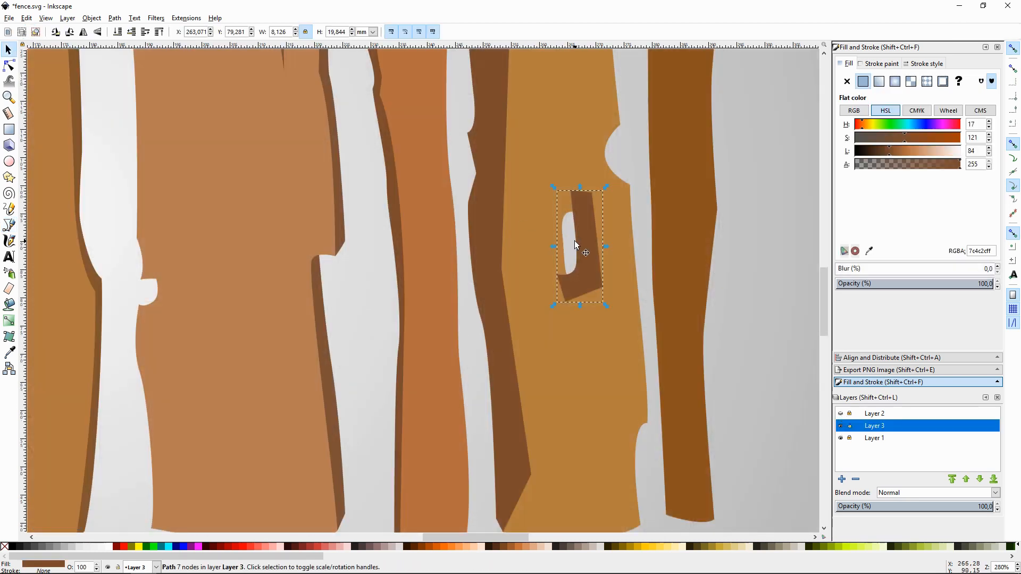
key(F7)
click(538, 277)
key(F1)
click(496, 334)
key(F7)
click(549, 349)
Step: Darken both of the tan plank's thickness shapes to HSL 23, 121, 79 and send them behind the plank
key(F1)
shift+click(585, 271)
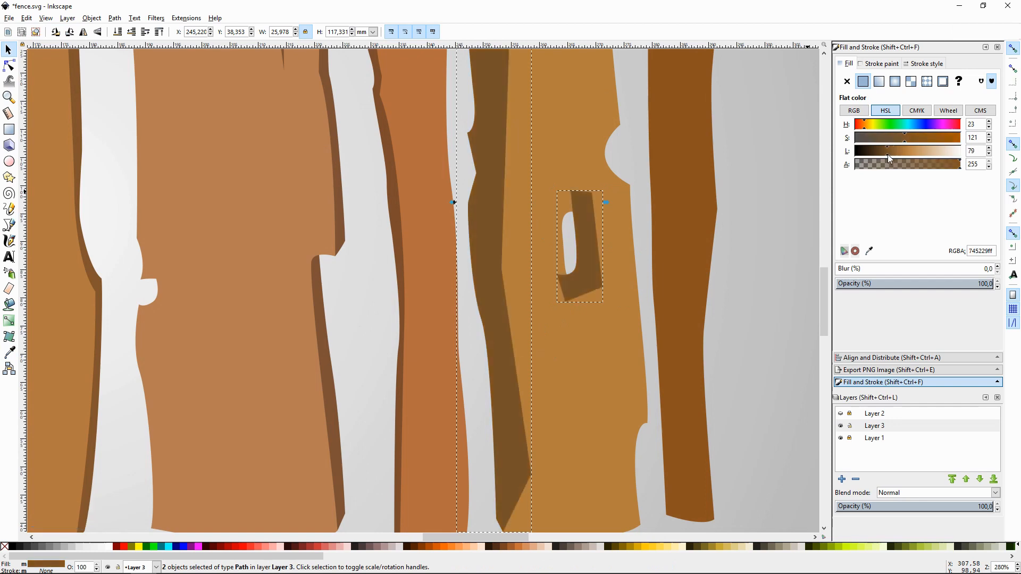
key(End)
click(767, 292)
Step: Show the Layer 2 sketch over the rightmost plank and make Layer 3 the active layer
click(841, 413)
scroll(759, 153, up, 8)
key(space)
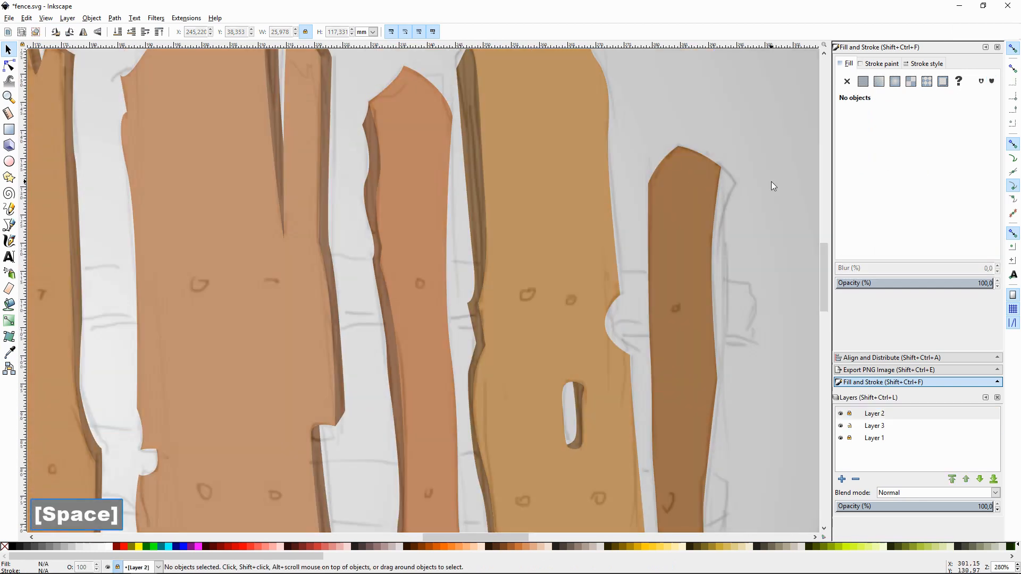
click(883, 428)
drag(779, 331, 620, 321)
Step: Trace a closed thickness shape from the rightmost plank's upper right corner down its right edge to the base
key(shift+F6)
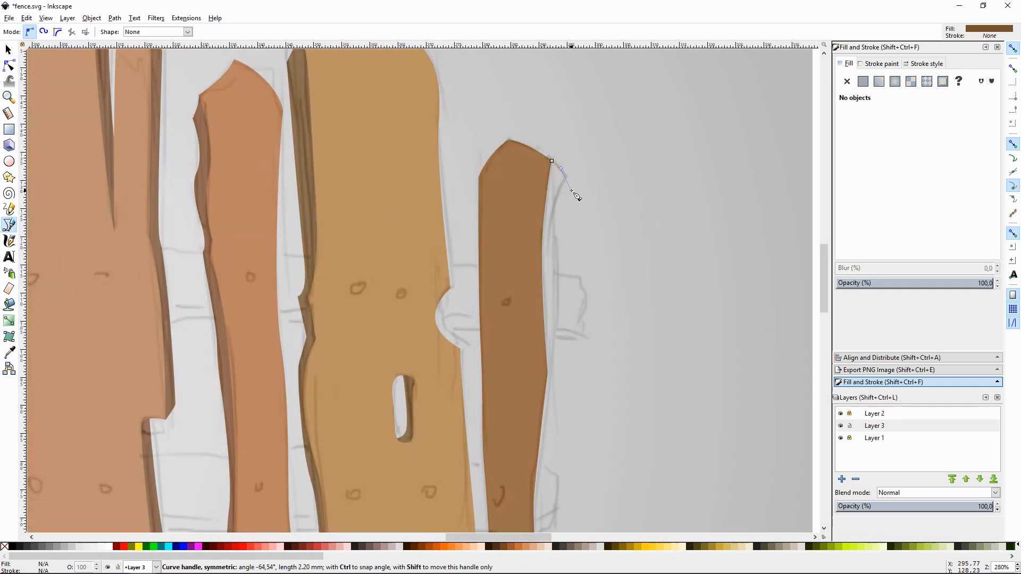
drag(571, 190, 557, 203)
drag(557, 275, 563, 307)
click(559, 376)
key(BackSpace)
key(plus)
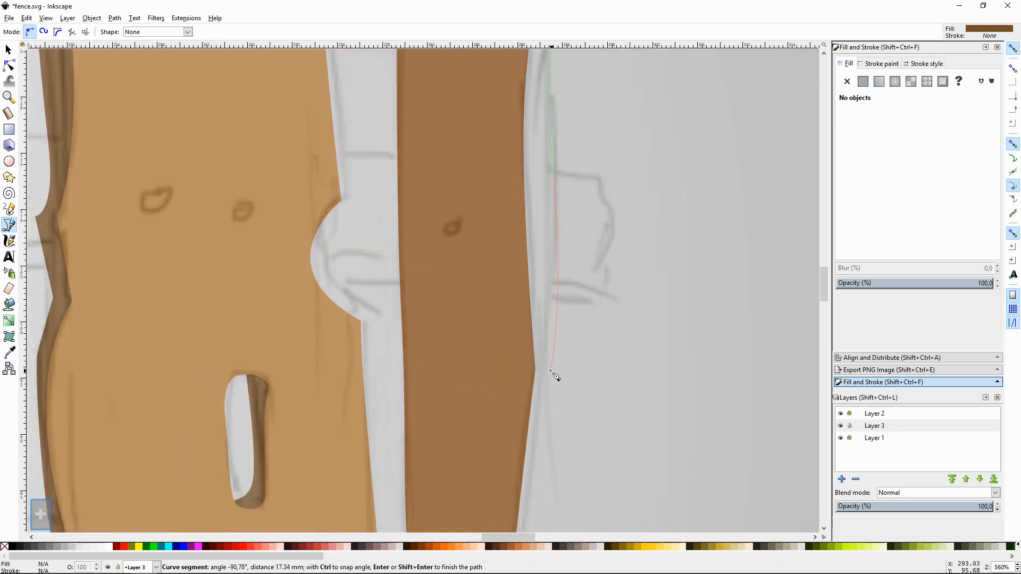
click(550, 370)
scroll(547, 377, down, 9)
drag(521, 425, 522, 484)
key(minus)
scroll(527, 473, down, 9)
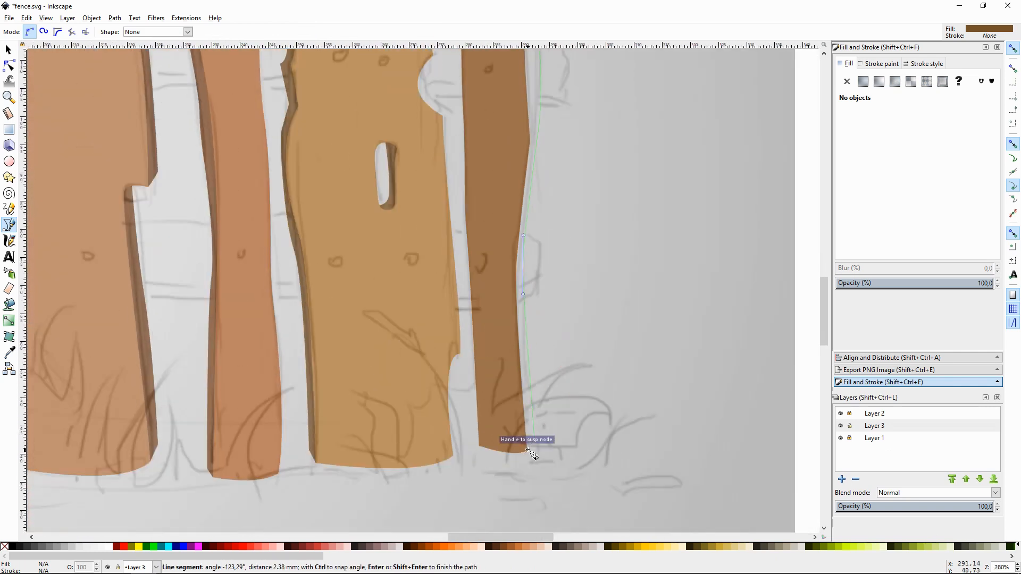
scroll(506, 186, up, 8)
click(517, 104)
click(535, 100)
Step: Hide the Layer 2 sketch, fill the rightmost plank's thickness shape with a darkened sample of its colour, and place it behind the plank
key(F1)
click(842, 413)
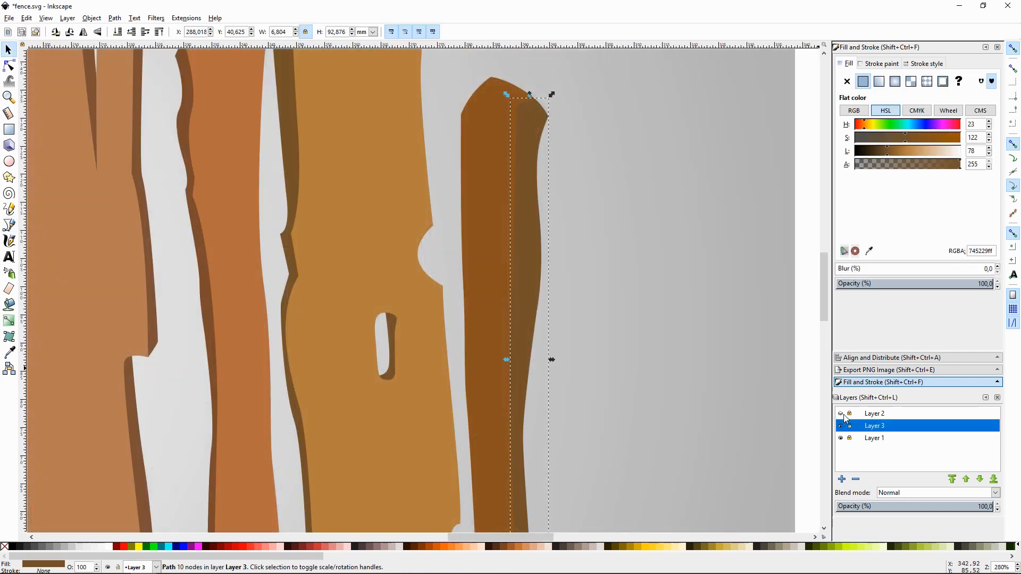
key(F7)
click(503, 214)
drag(889, 152, 878, 155)
key(F1)
key(End)
click(659, 213)
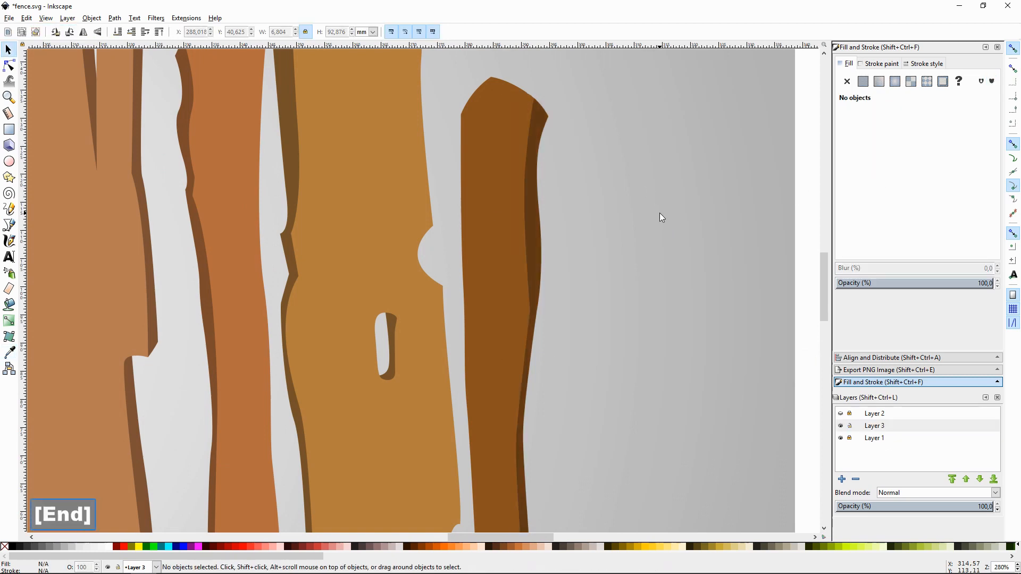
Step: Draw a small closed teardrop shape in the empty area beside the leftmost plank as a style sample
scroll(660, 214, down, 2)
key(space)
key(space)
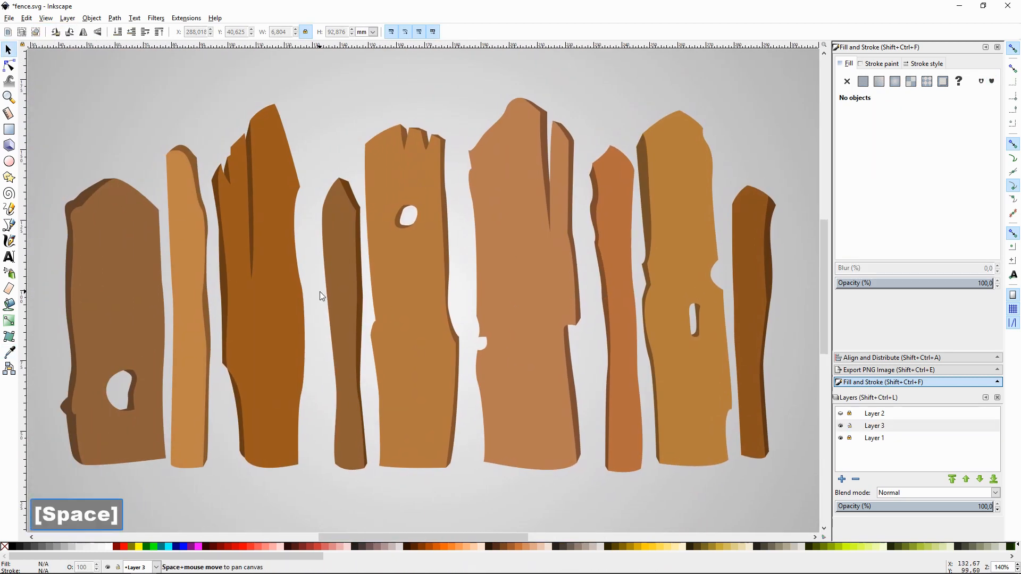
key(b)
key(space)
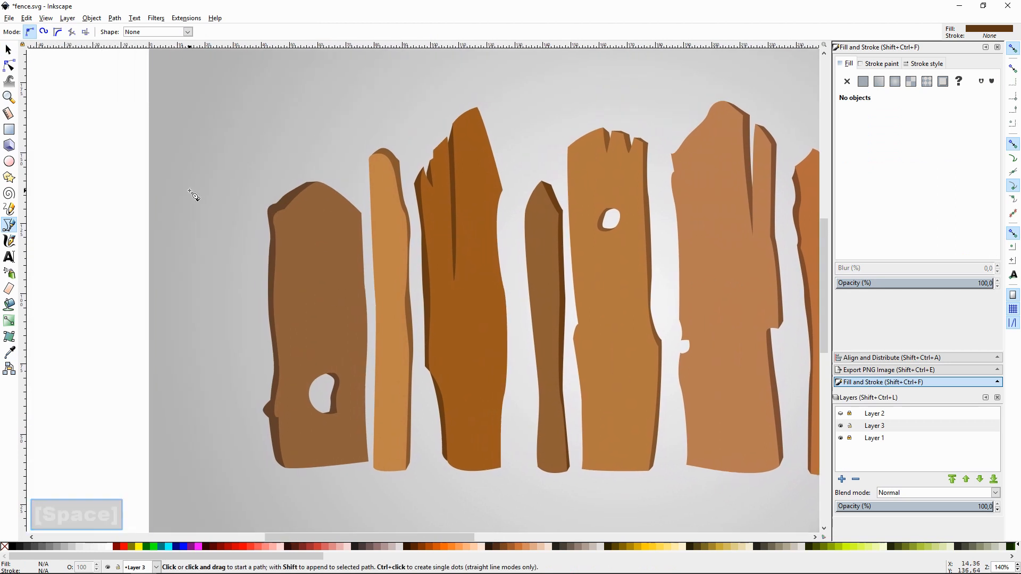
click(232, 181)
Step: Remove the teardrop's fill and give it a flat black stroke
click(847, 81)
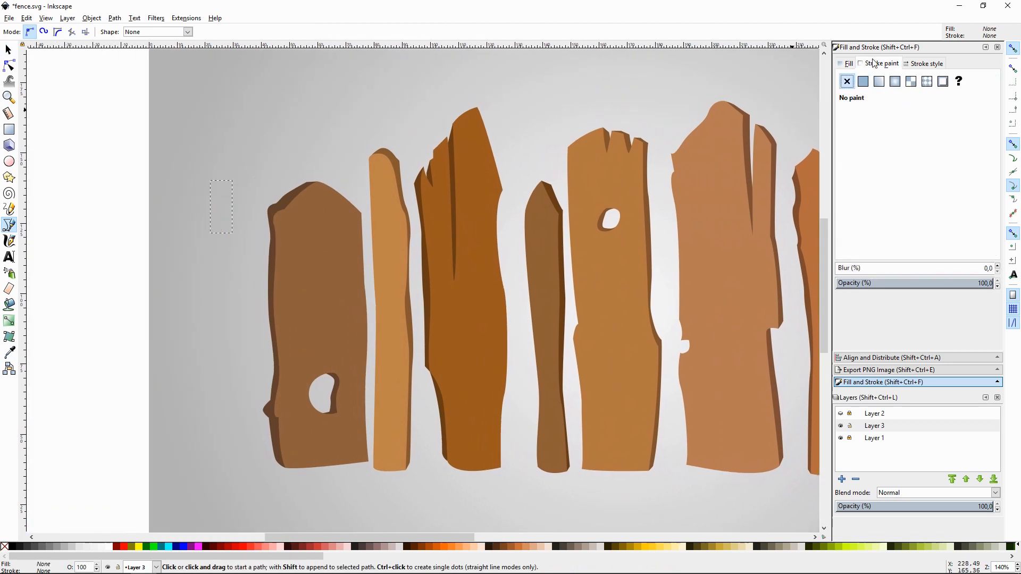
click(880, 63)
click(862, 81)
drag(915, 155, 854, 154)
Step: Set the teardrop's stroke width to 0.480 mm, then delete the shape
click(925, 63)
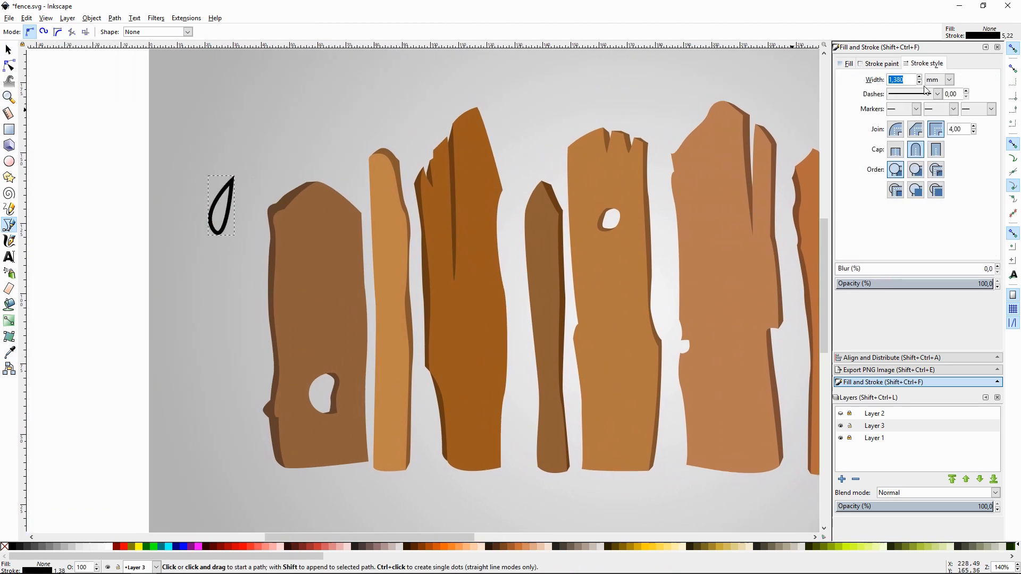
click(937, 94)
click(938, 95)
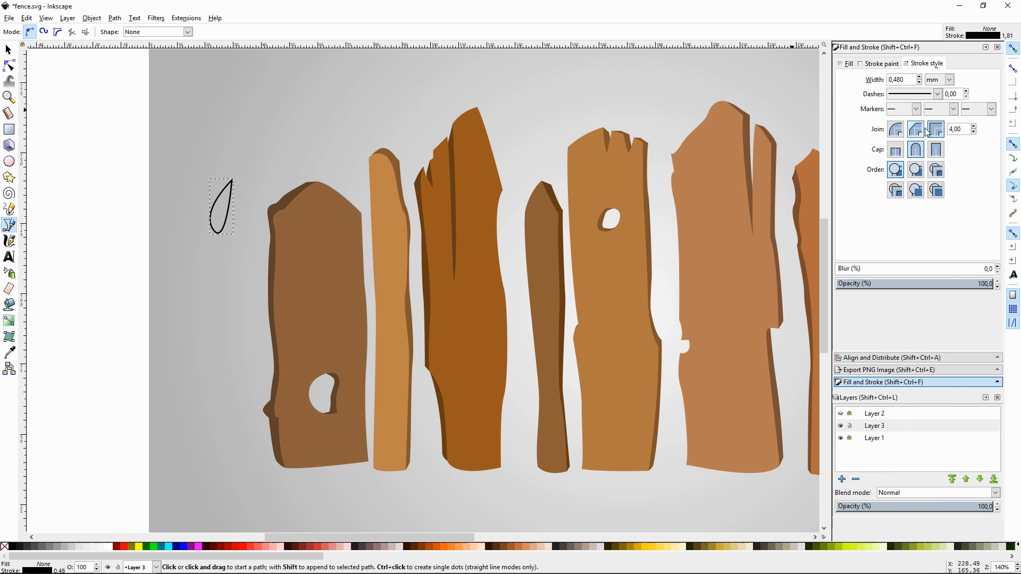
key(Delete)
Step: Draw an open wood-grain spiral of tall narrow loops on the leftmost plank, about 11 mm wide and 85 mm tall
key(shift+F6)
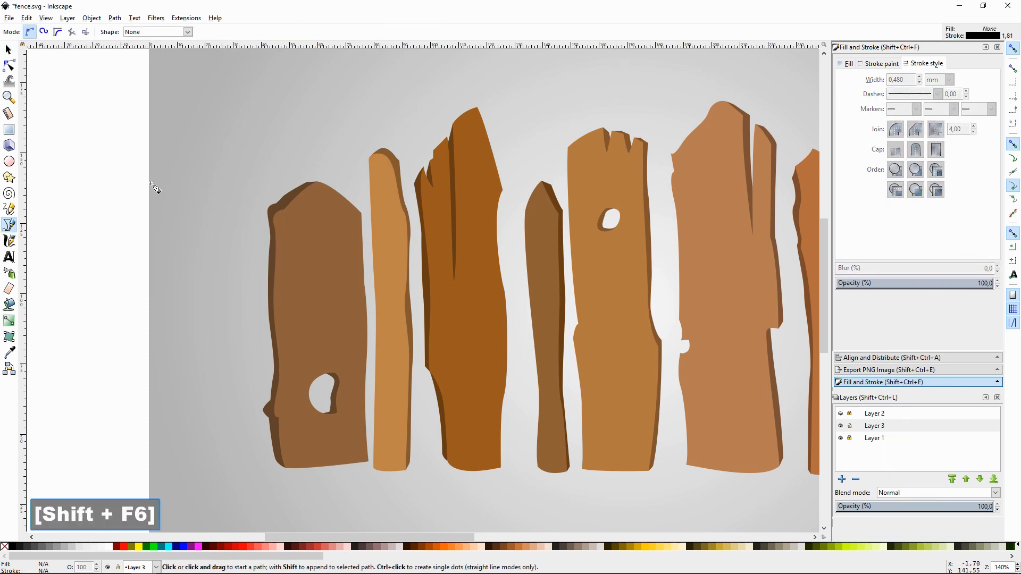
key(plus)
key(space)
click(346, 276)
drag(337, 295, 349, 319)
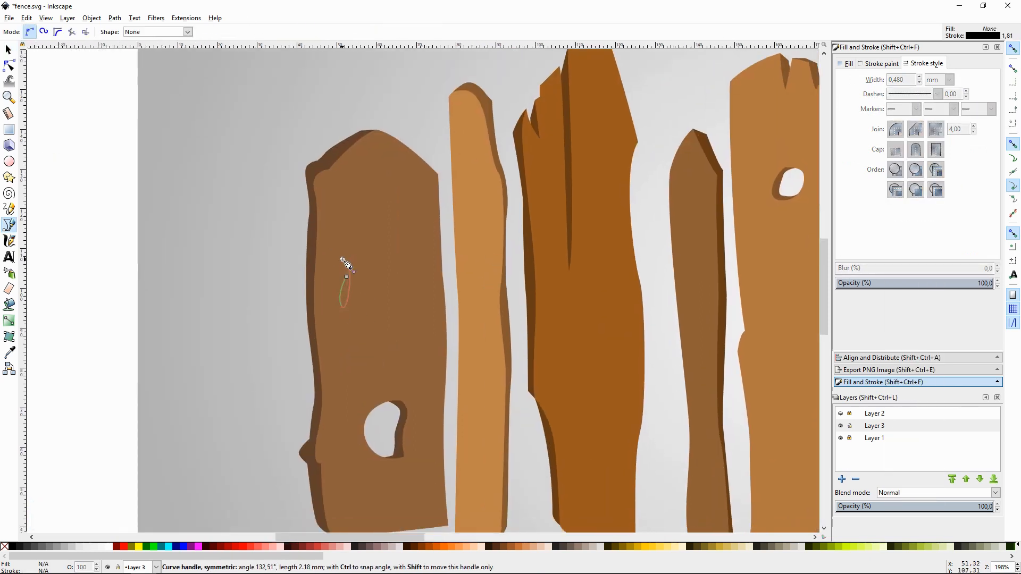
key(shift+5)
key(BackSpace)
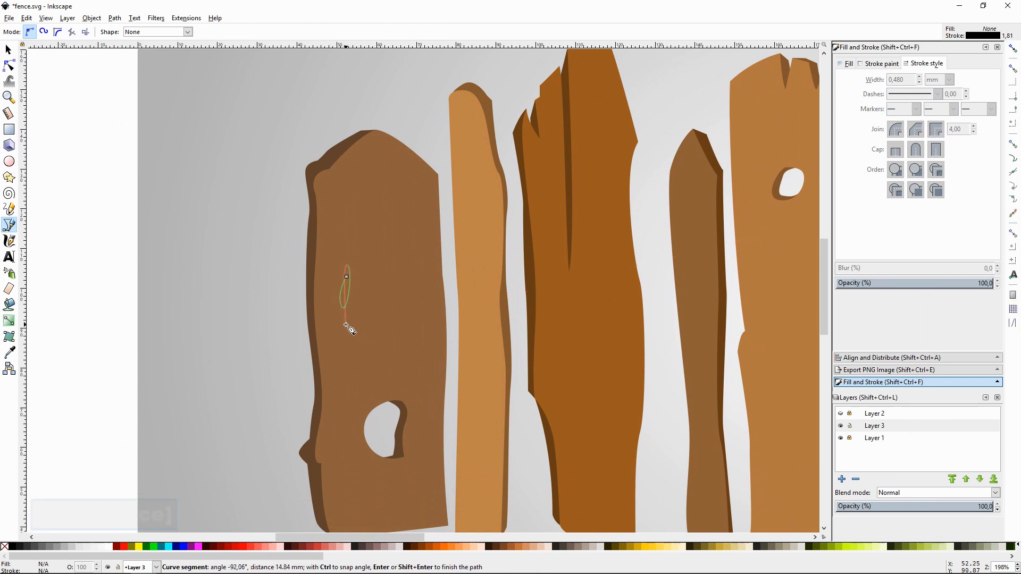
drag(345, 324, 361, 335)
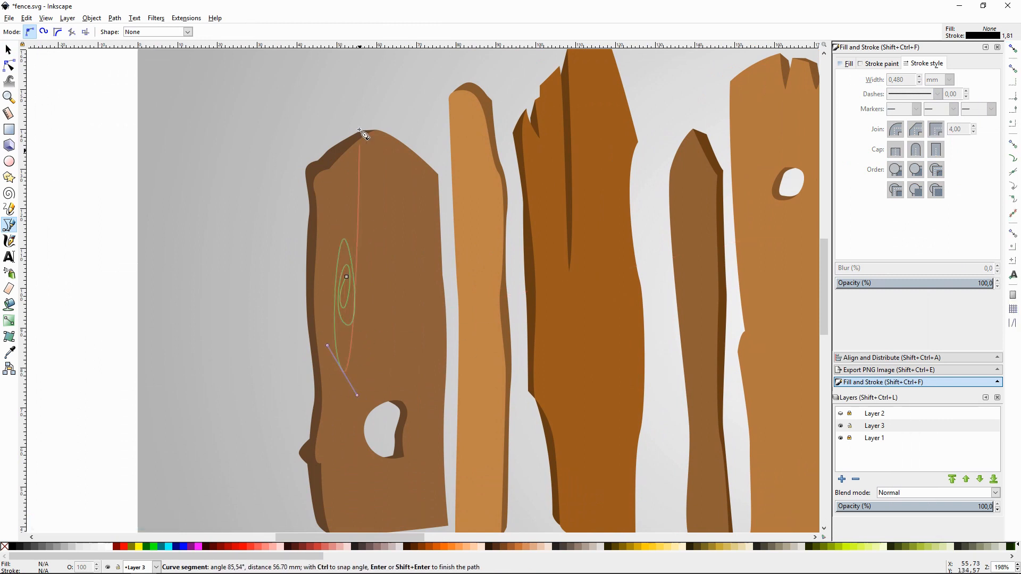
drag(329, 144, 334, 112)
key(minus)
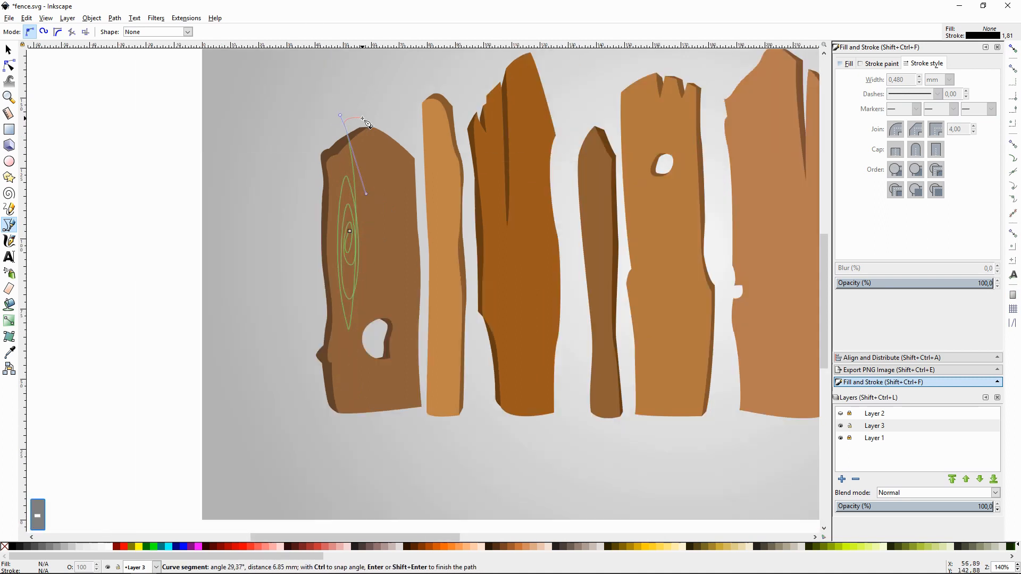
drag(376, 421, 375, 423)
right_click(390, 419)
Step: Smooth the spiral's curves by adjusting its top node and innermost nodes
key(F1)
double_click(354, 187)
click(345, 127)
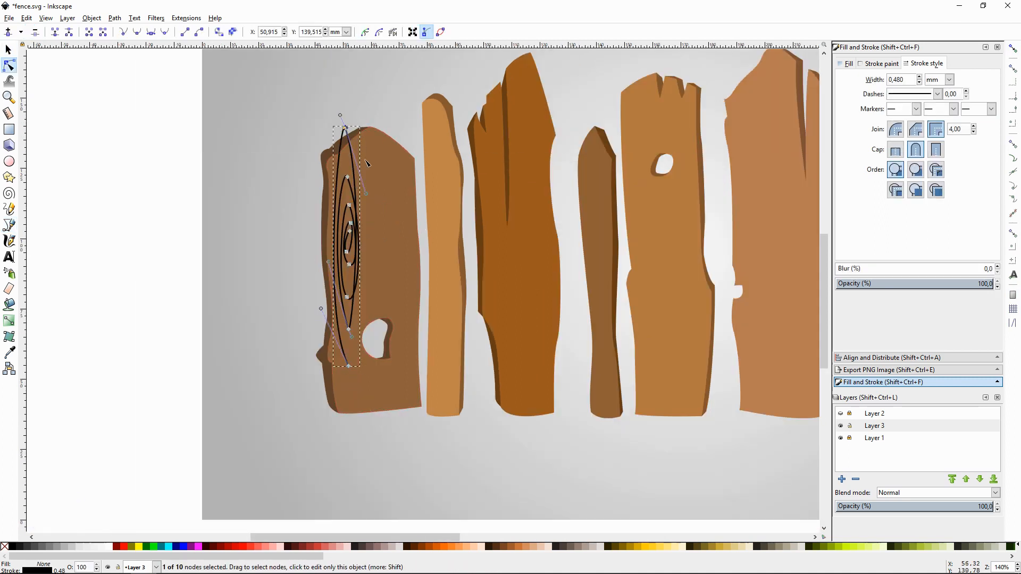
click(355, 238)
key(plus)
key(plus)
drag(351, 238, 475, 274)
double_click(329, 257)
drag(321, 277, 325, 278)
Step: Move the finished spiral off the plank into the empty area beside the leftmost plank
key(F1)
click(383, 268)
key(minus)
key(minus)
drag(403, 226, 341, 253)
Step: Start a second, denser vertical grain spiral with tight inner loops just above the leftmost plank's hole
key(shift+F6)
key(plus)
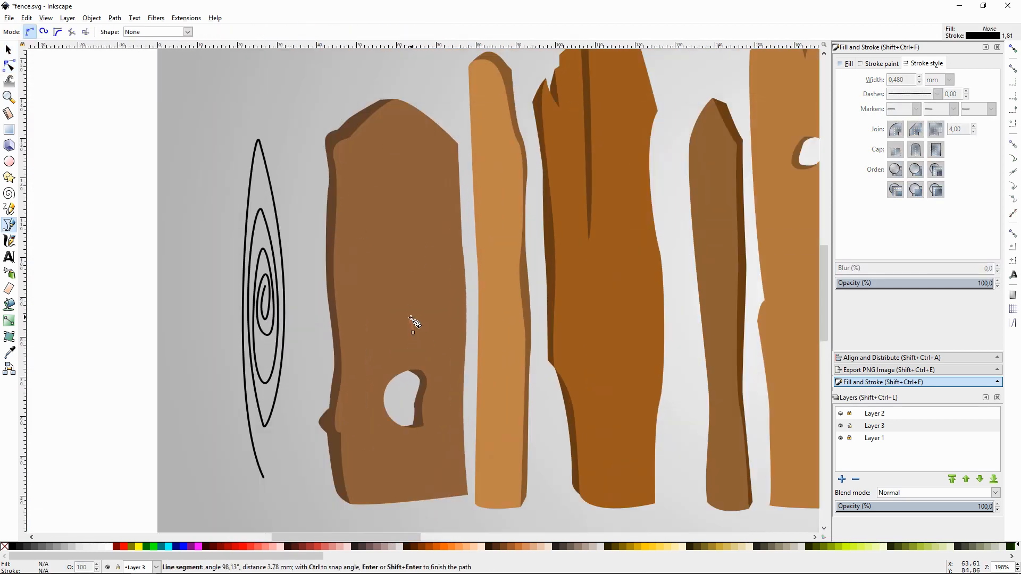
key(plus)
key(plus)
drag(389, 403, 409, 242)
drag(393, 448, 399, 437)
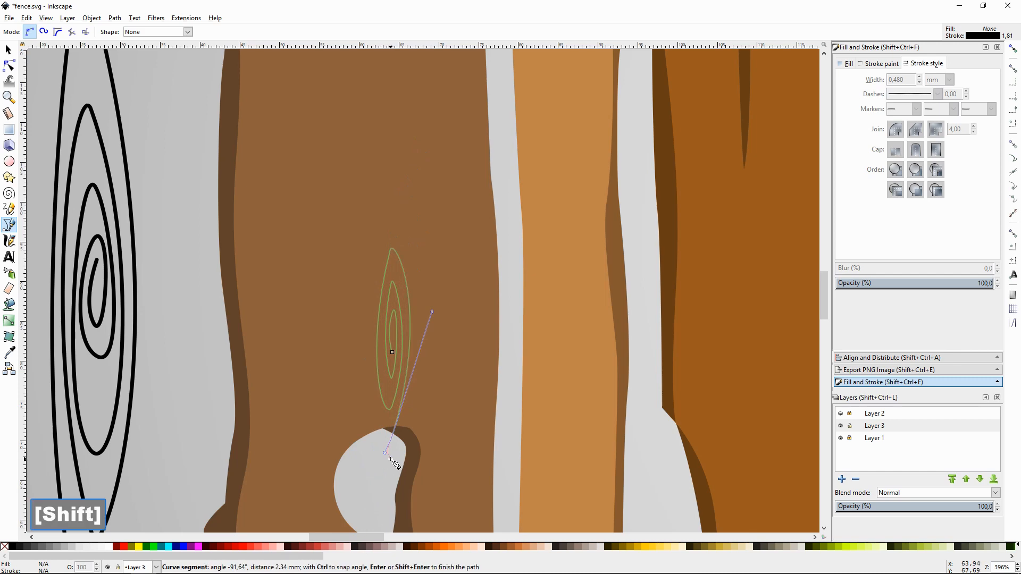
Step: Extend the second spiral with taller outer loops ending above the plank's top edge, about 90 mm tall overall, and refine its end node
key(minus)
key(minus)
scroll(416, 238, down, 5)
drag(416, 238, 385, 311)
drag(406, 132, 378, 339)
scroll(404, 260, up, 5)
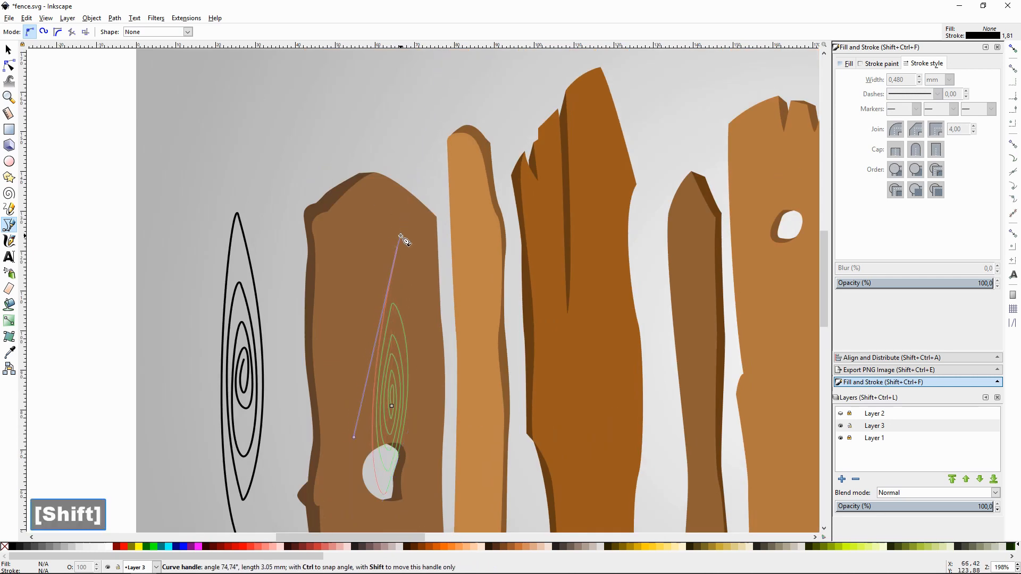
scroll(394, 250, down, 7)
drag(398, 223, 366, 329)
scroll(396, 271, up, 5)
drag(401, 127, 437, 3)
right_click(404, 236)
key(F2)
drag(354, 251, 348, 357)
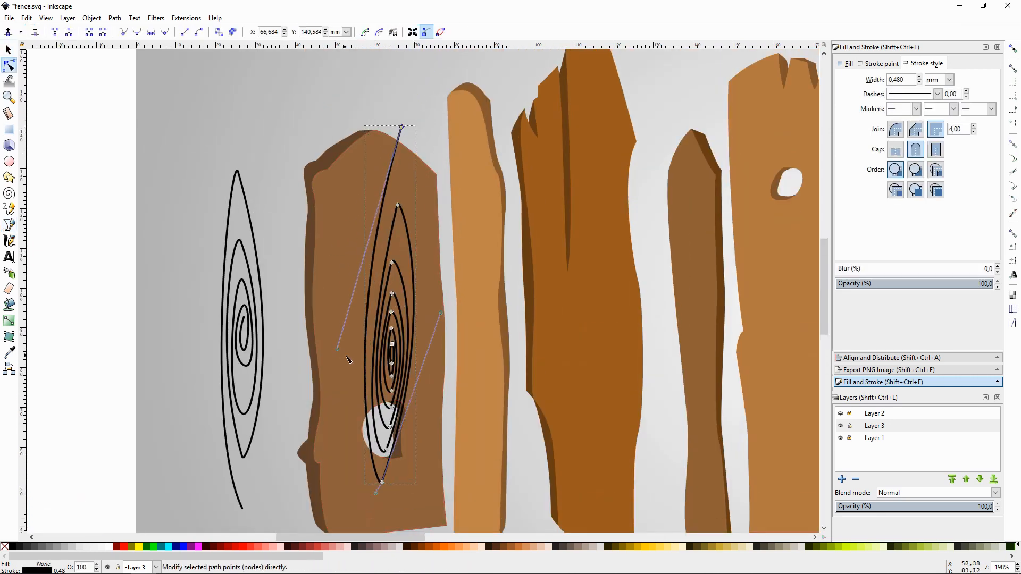
Step: Flip the second spiral horizontally and set its stroke width to 0.380 mm
key(F1)
key(h)
click(919, 82)
Step: Move the second spiral off the plank and place it beside and above the first spiral
key(F1)
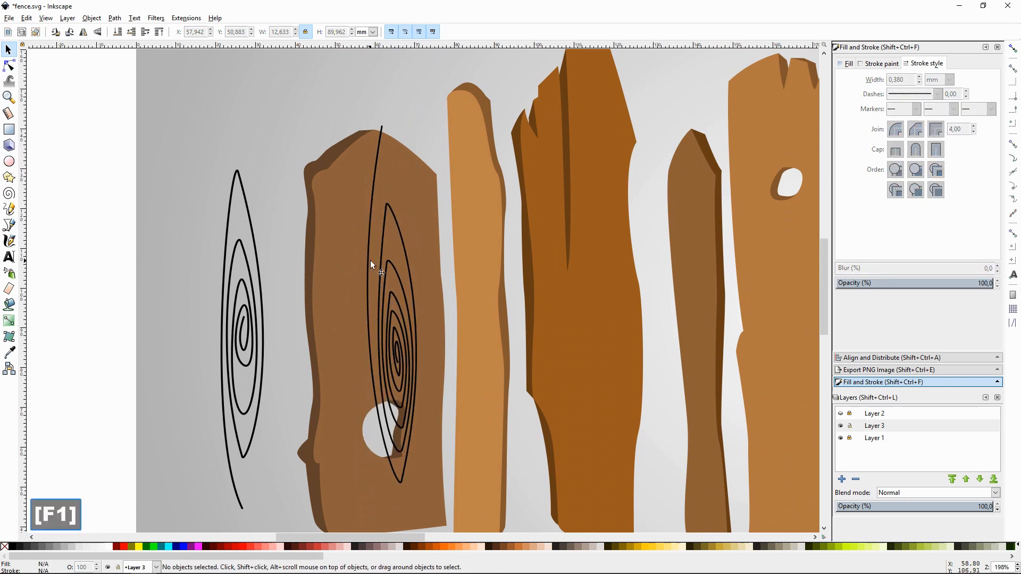
ctrl+scroll(421, 292, down, 1)
drag(396, 294, 315, 188)
drag(282, 254, 270, 259)
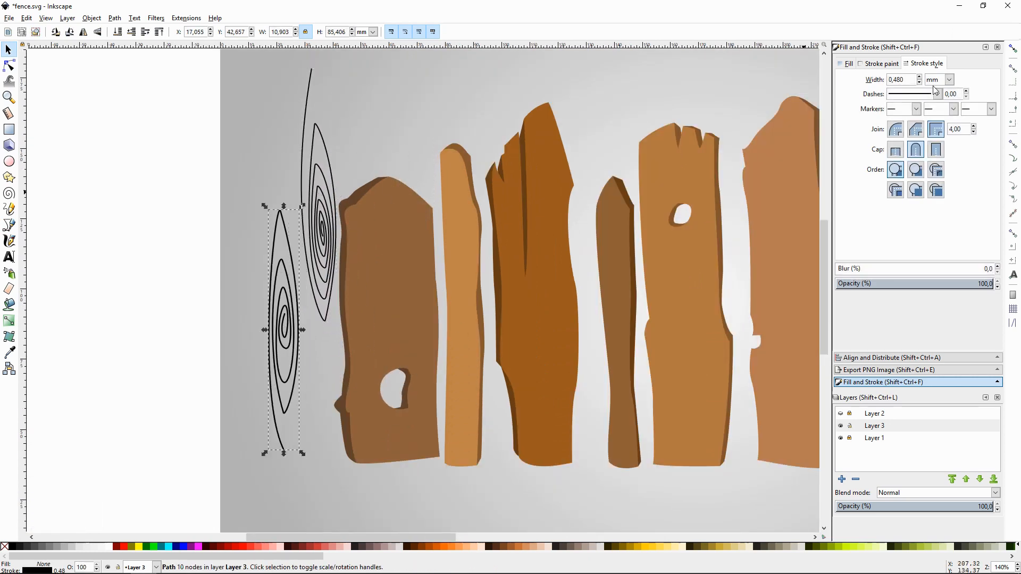
click(325, 193)
mouse_move(325, 193)
mouse_down()
mouse_move(321, 201)
mouse_move(426, 260)
mouse_move(409, 260)
mouse_move(305, 187)
mouse_up()
Step: Convert the strokes of both grain spirals to filled paths
click(114, 18)
click(134, 36)
click(115, 19)
click(139, 41)
Step: Duplicate both spirals, placing one copy over the leftmost plank's hole and the denser one along its upper right edge
key(ctrl+d)
click(291, 327)
key(ctrl+d)
drag(291, 328, 405, 397)
Step: Duplicate the denser spiral again and flip the copy horizontally and vertically
scroll(405, 396, down, 2)
click(319, 169)
key(ctrl+d)
drag(319, 169, 509, 321)
click(88, 35)
click(97, 34)
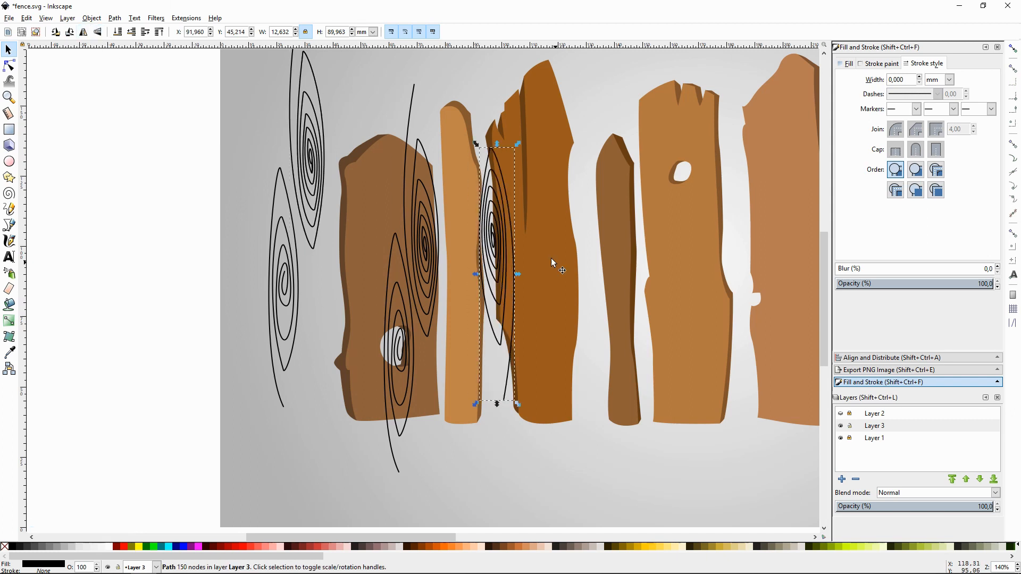
Step: Place the flipped spiral over the leftmost plank's lower right corner and tilt it slightly
drag(503, 247, 446, 436)
click(446, 436)
drag(459, 336, 479, 342)
drag(453, 384, 447, 366)
drag(459, 315, 453, 313)
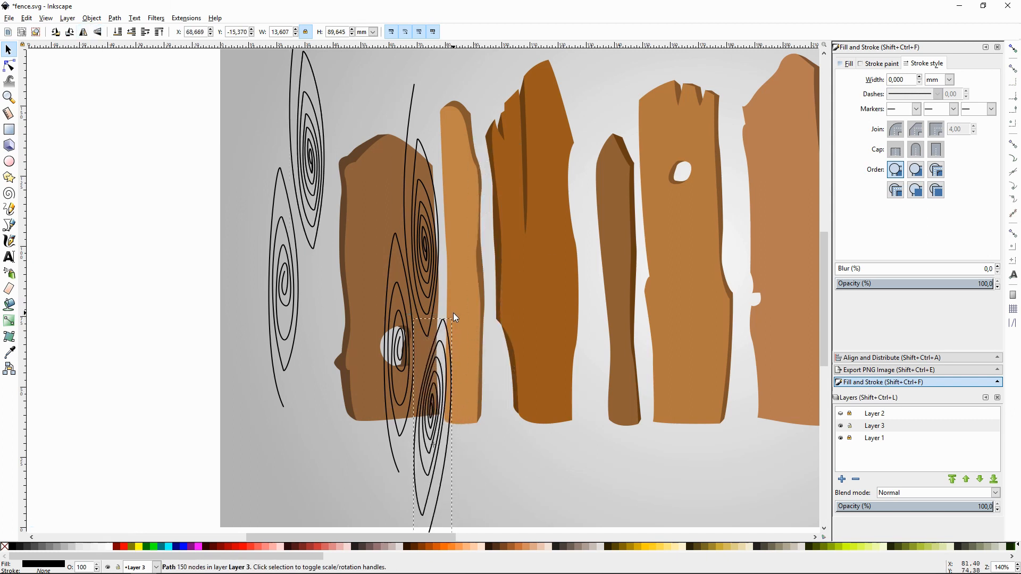
Step: Place a copy of the denser spiral on the leftmost plank's upper left and a copy of the other over its lower left corner
key(ctrl+d)
drag(312, 160, 368, 207)
click(289, 285)
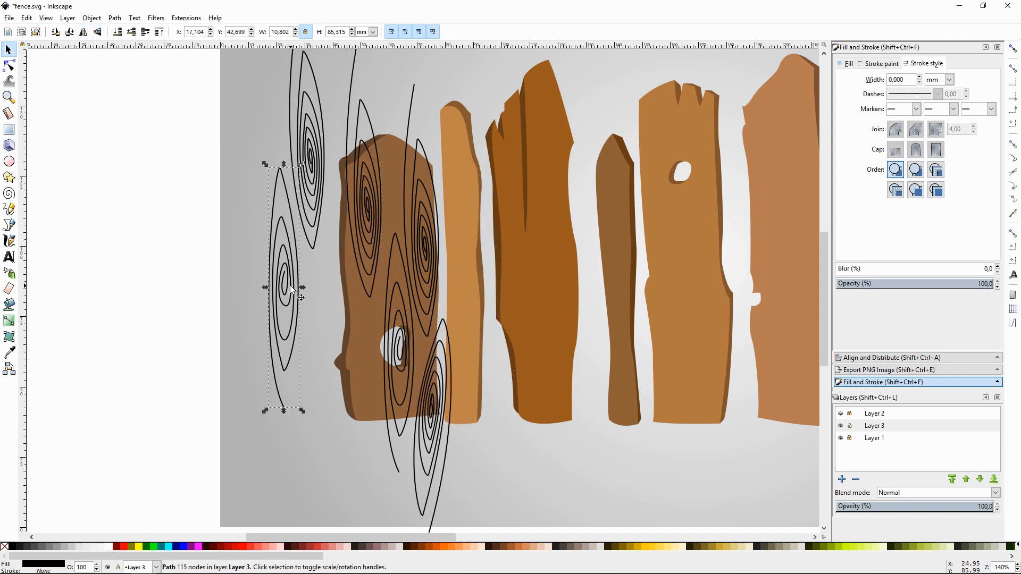
key(ctrl+d)
drag(289, 285, 371, 429)
click(585, 438)
Step: Trim the two upper spirals on the leftmost plank to its outline by intersecting each with a duplicate of the plank
scroll(585, 438, down, 2)
key(plus)
scroll(379, 99, up, 7)
click(375, 186)
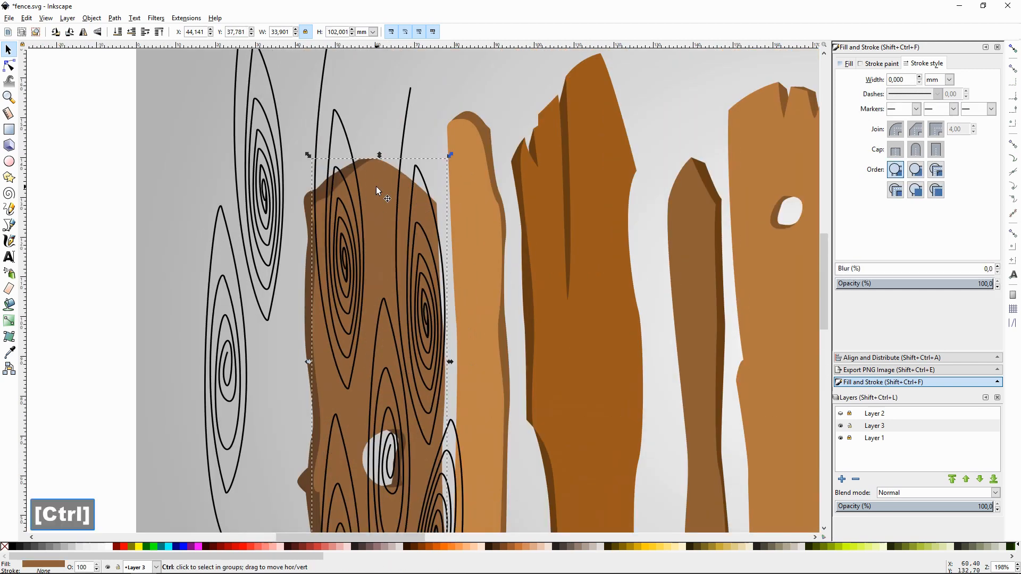
key(ctrl+d)
shift+click(352, 154)
key(ctrl+asterisk)
click(387, 175)
key(ctrl+d)
shift+click(403, 134)
key(ctrl+asterisk)
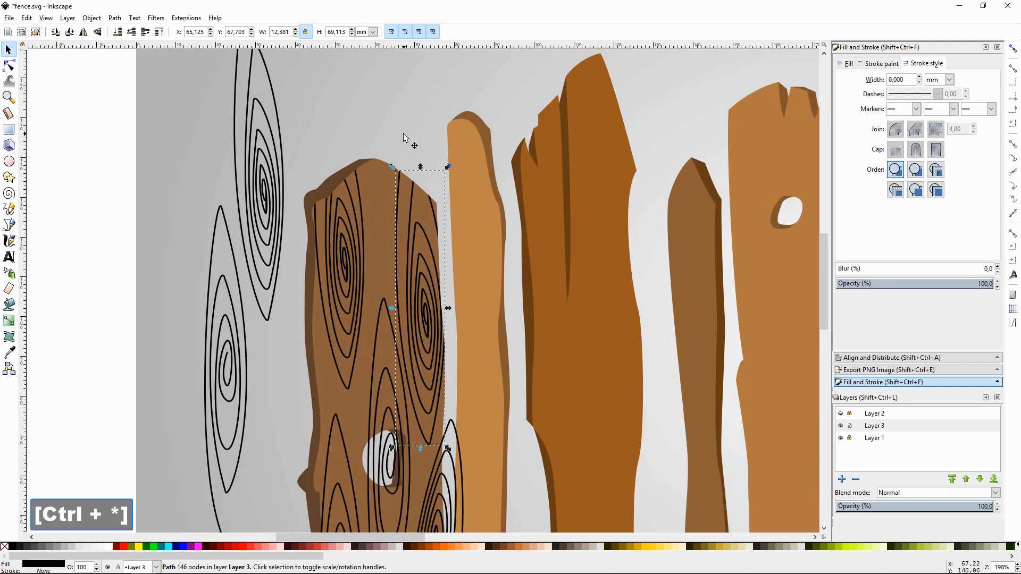
Step: Intersect the hole, lower left and lower right spirals of the leftmost plank with duplicates of the plank shape
scroll(403, 135, down, 4)
click(377, 181)
key(ctrl+d)
shift+click(382, 364)
key(ctrl+d)
shift+click(361, 508)
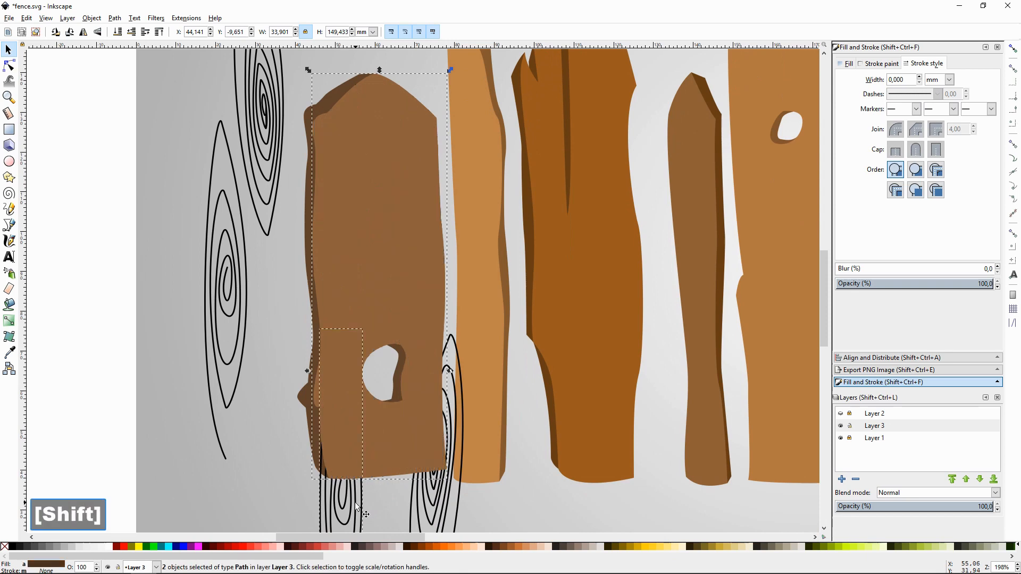
key(ctrl+asterisk)
click(375, 169)
key(ctrl+d)
shift+click(457, 495)
key(ctrl+asterisk)
click(287, 349)
Step: Place a copy of the denser spiral on the second plank's upper part and a copy of the other along its lower right edge
key(minus)
key(minus)
key(plus)
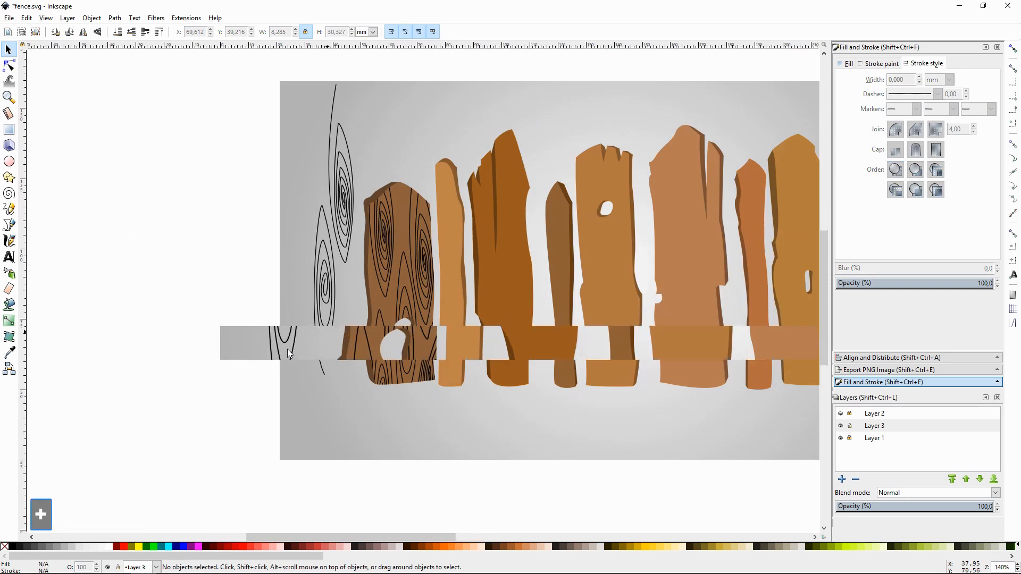
click(317, 158)
key(ctrl+d)
drag(317, 158, 457, 188)
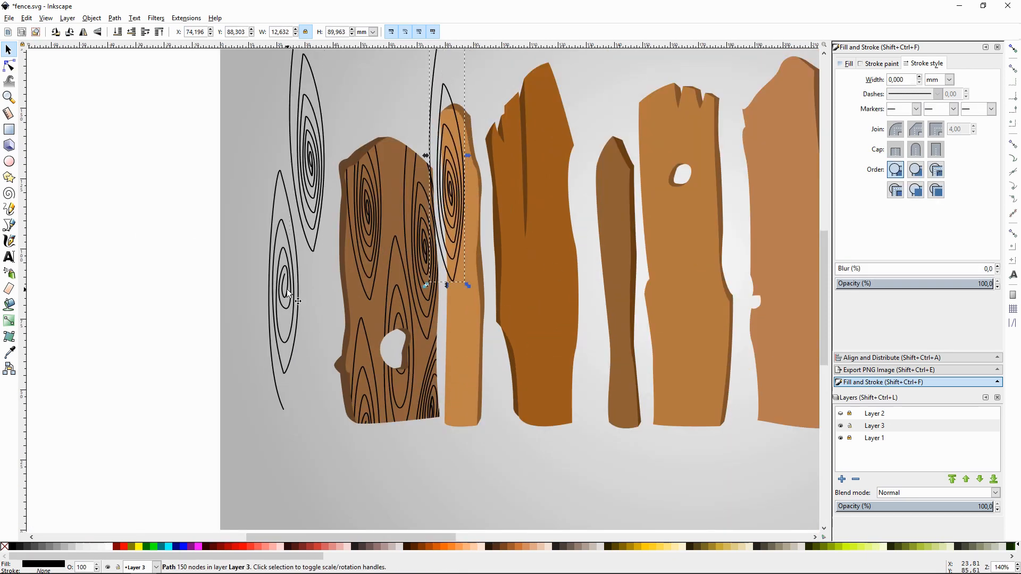
click(291, 282)
key(ctrl+d)
drag(290, 280, 483, 350)
Step: Trim both spirals on the second plank to its outline by intersecting each with a duplicate of the plank
click(473, 208)
key(ctrl+d)
shift+click(443, 85)
key(ctrl+asterisk)
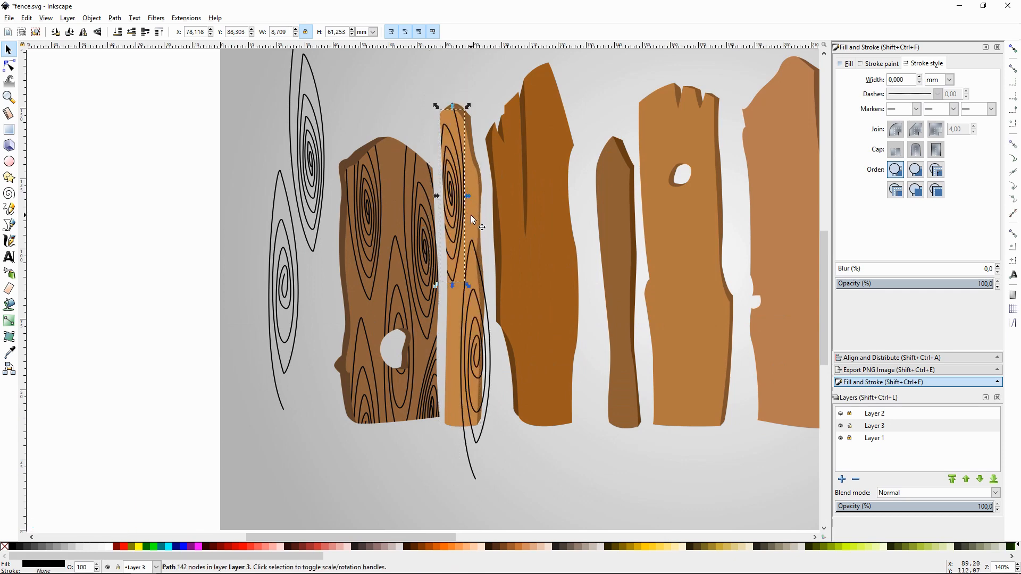
click(471, 215)
key(ctrl+d)
shift+click(481, 437)
key(ctrl+asterisk)
click(531, 458)
Step: Duplicate the denser spiral and place the copy over the upper left part of the third plank
key(space)
drag(706, 290, 617, 337)
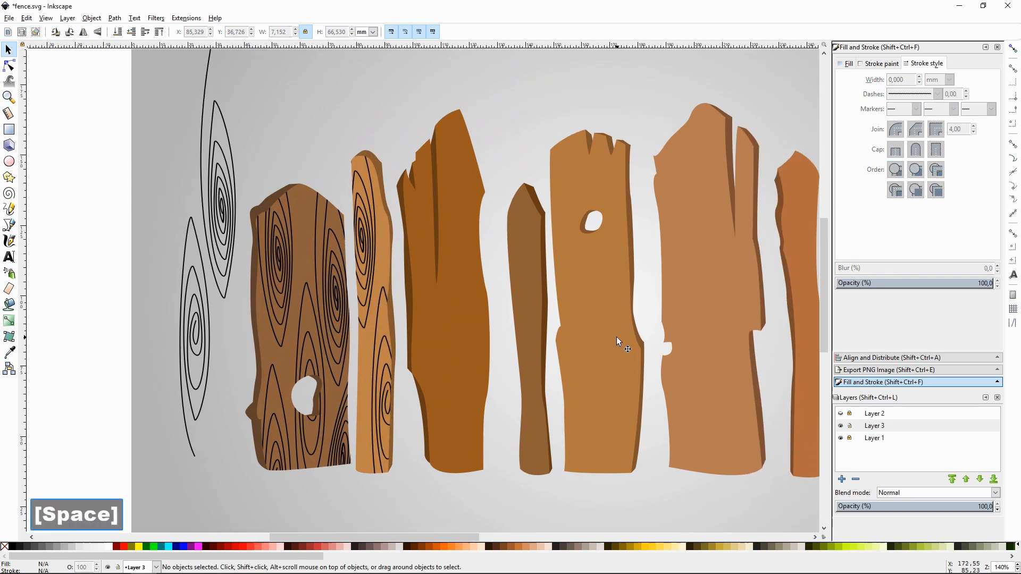
click(219, 189)
key(ctrl+d)
drag(219, 190, 416, 227)
Step: Place another copy of the denser spiral, flipped horizontally and vertically, over the third plank's lower part
click(220, 212)
key(ctrl+d)
drag(220, 211, 480, 294)
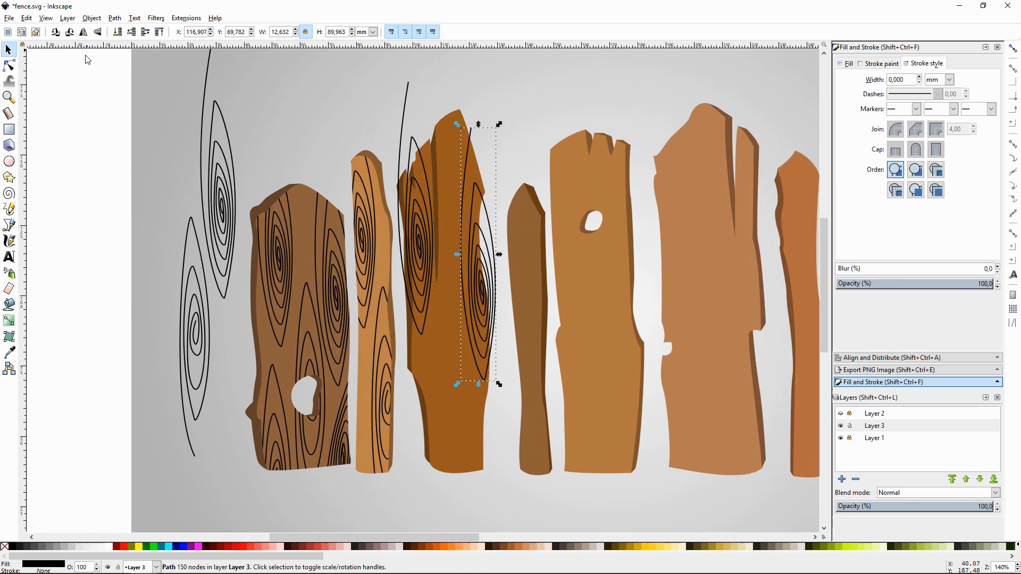
click(84, 32)
click(97, 31)
drag(476, 220, 444, 385)
Step: Place copies of the looser spiral over the third plank's right edge and its pointed top
click(194, 323)
key(ctrl+d)
drag(193, 323, 454, 160)
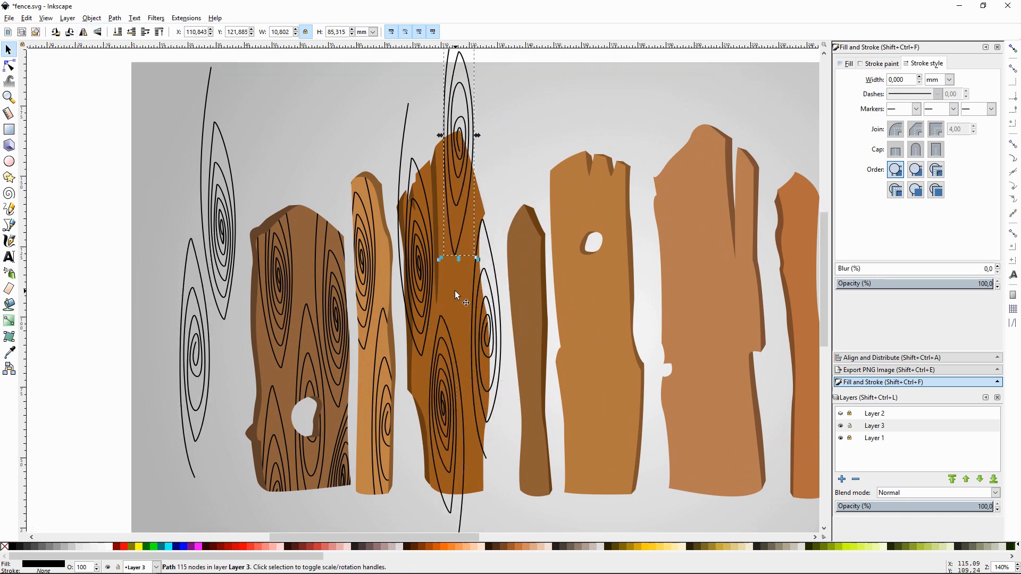
Step: Intersect the third plank's upper left and top spirals with duplicates of the plank to trim them to its outline
click(454, 330)
key(ctrl+d)
shift+click(413, 160)
key(ctrl+asterisk)
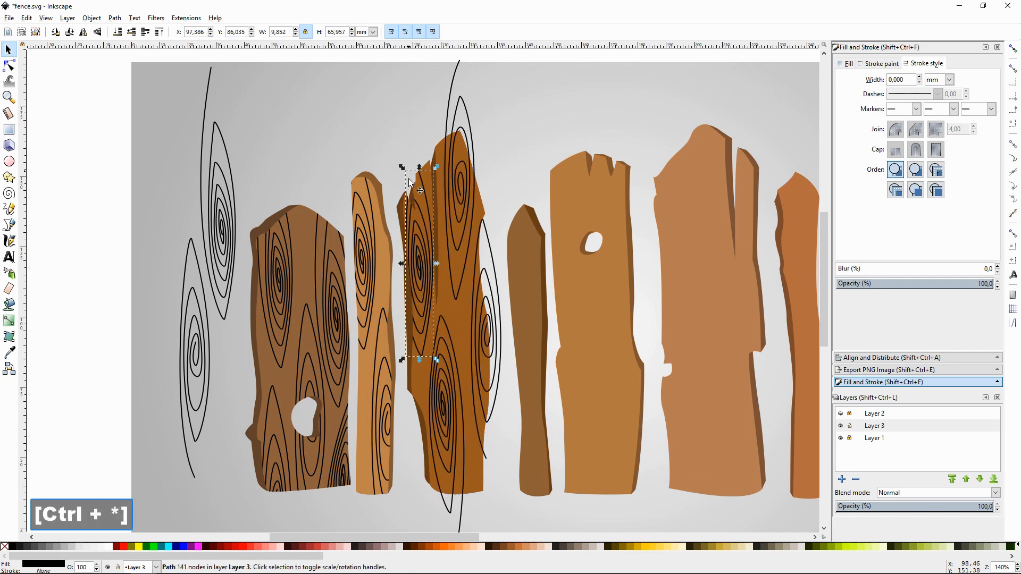
click(453, 195)
key(ctrl+d)
shift+click(460, 96)
key(ctrl+asterisk)
Step: Trim the third plank's right-edge and lower spirals to its outline by intersecting each with a plank duplicate
click(468, 327)
key(ctrl+d)
shift+click(498, 283)
key(ctrl+asterisk)
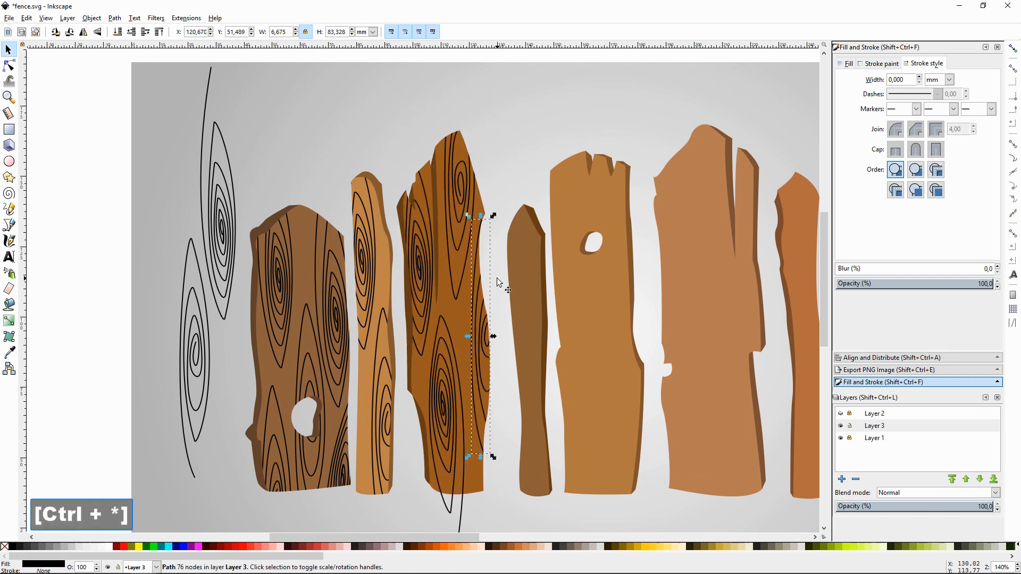
click(463, 317)
key(ctrl+d)
shift+click(462, 512)
key(ctrl+asterisk)
click(542, 218)
Step: Place a copy of the denser spiral over the fifth plank's left side and looser spiral copies over its right edge and bottom
key(space)
drag(544, 219, 457, 214)
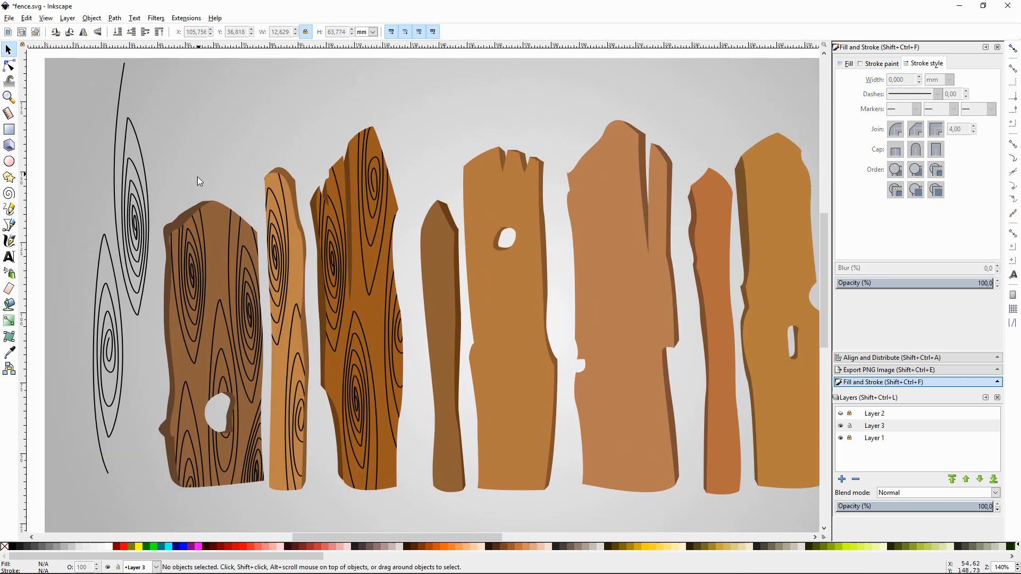
click(133, 212)
key(ctrl+d)
drag(133, 212, 494, 259)
click(110, 341)
key(ctrl+d)
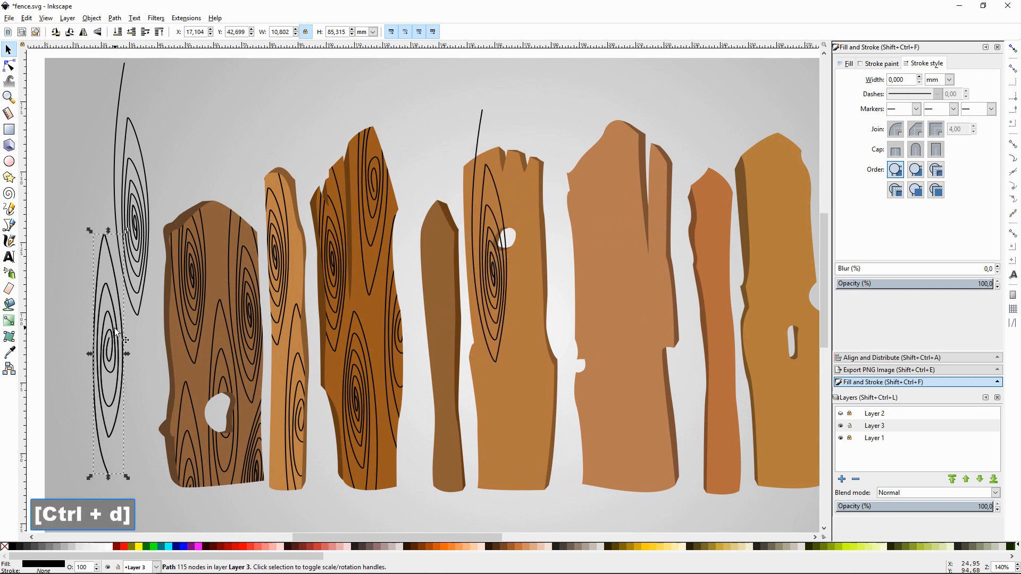
drag(111, 340, 548, 323)
Step: Trim the fifth plank's three spirals to its outline by intersecting each with a duplicate of the plank
key(ctrl+d)
shift+click(479, 123)
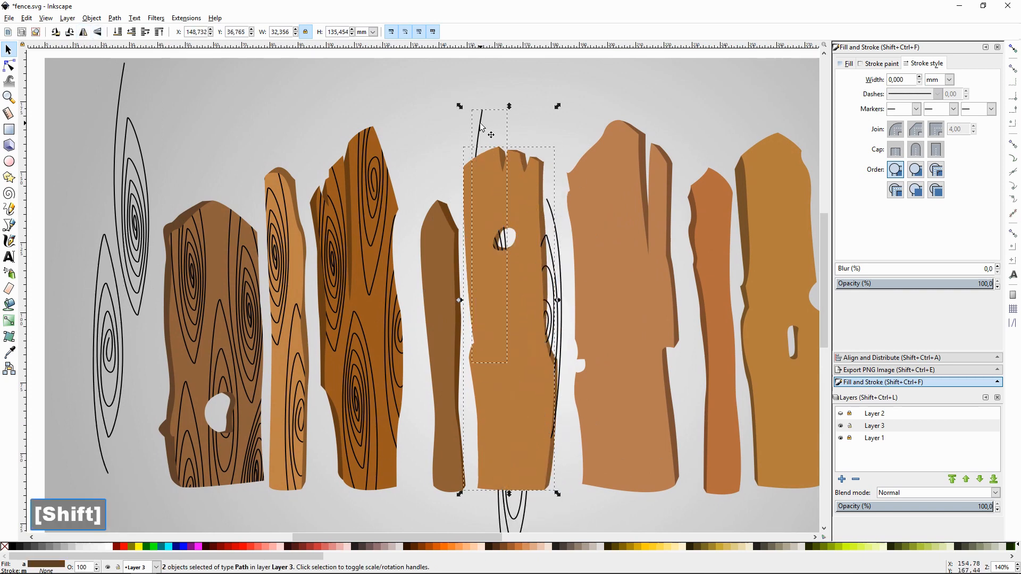
key(ctrl+asterisk)
click(515, 196)
key(ctrl+d)
shift+click(562, 253)
key(ctrl+asterisk)
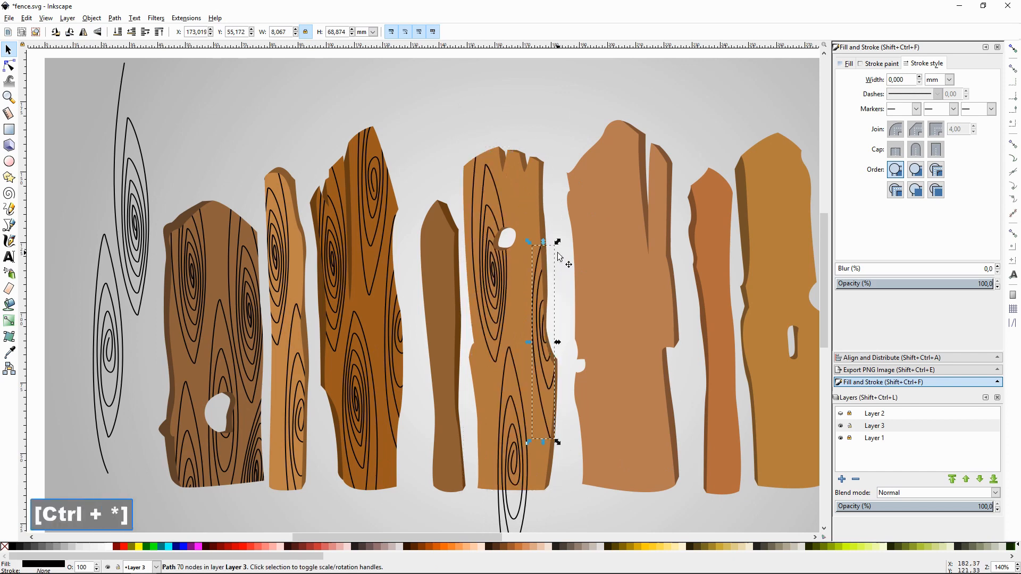
click(512, 321)
key(ctrl+d)
shift+click(522, 509)
key(ctrl+asterisk)
Step: Place a copy of the denser spiral over the fourth plank's upper part and a copy of the looser one over its lower end
click(449, 100)
click(141, 221)
key(ctrl+d)
drag(139, 220, 439, 314)
click(110, 340)
key(ctrl+d)
drag(109, 340, 461, 487)
Step: Intersect the fourth plank's two spirals with duplicates of the plank to cut them to its shape
click(439, 218)
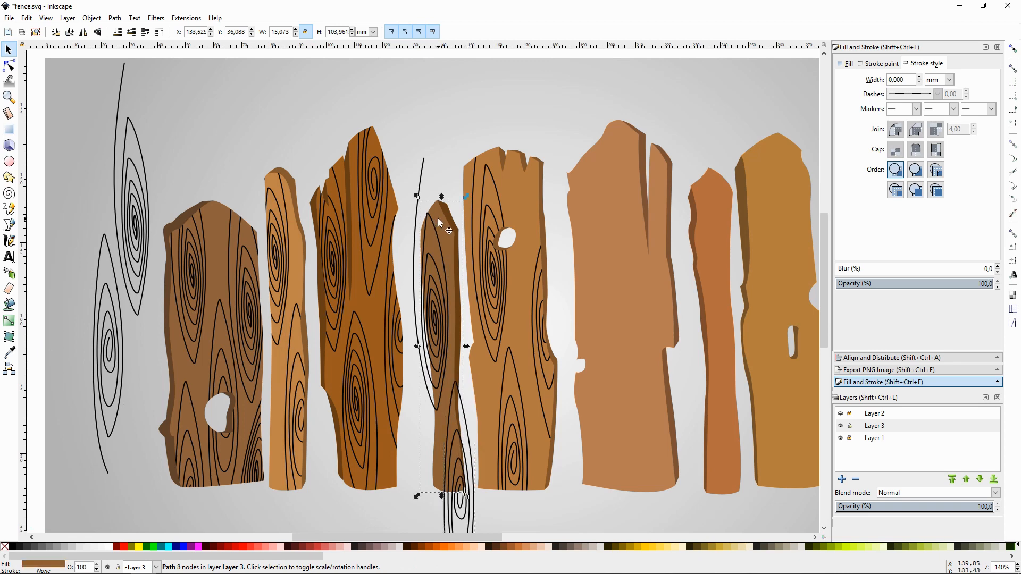
key(ctrl+d)
shift+click(422, 173)
key(ctrl+asterisk)
click(436, 221)
key(ctrl+d)
shift+click(472, 511)
key(ctrl+asterisk)
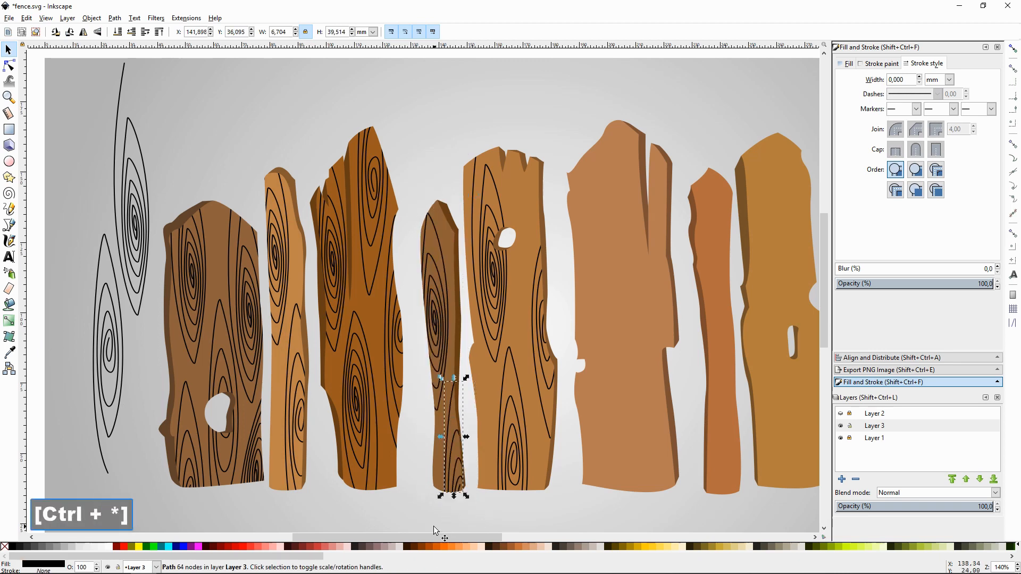
Step: Move both original spirals together from the first plank's side to the empty area beyond the last plank
click(434, 527)
key(minus)
click(210, 239)
shift+click(199, 330)
drag(199, 331, 273, 354)
key(minus)
key(minus)
key(minus)
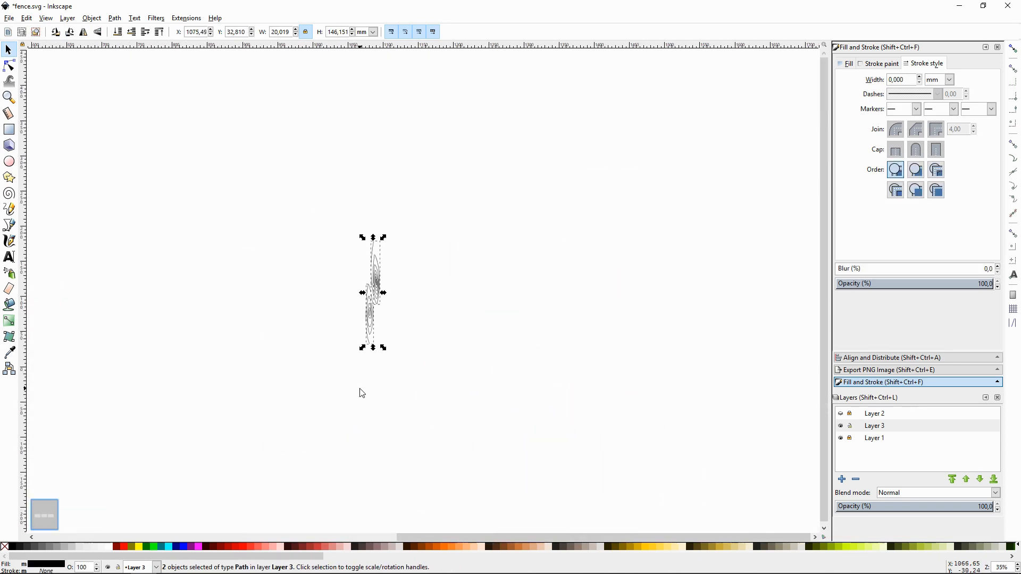
key(minus)
key(minus)
key(minus)
key(plus)
key(plus)
key(plus)
key(space)
key(plus)
key(plus)
key(plus)
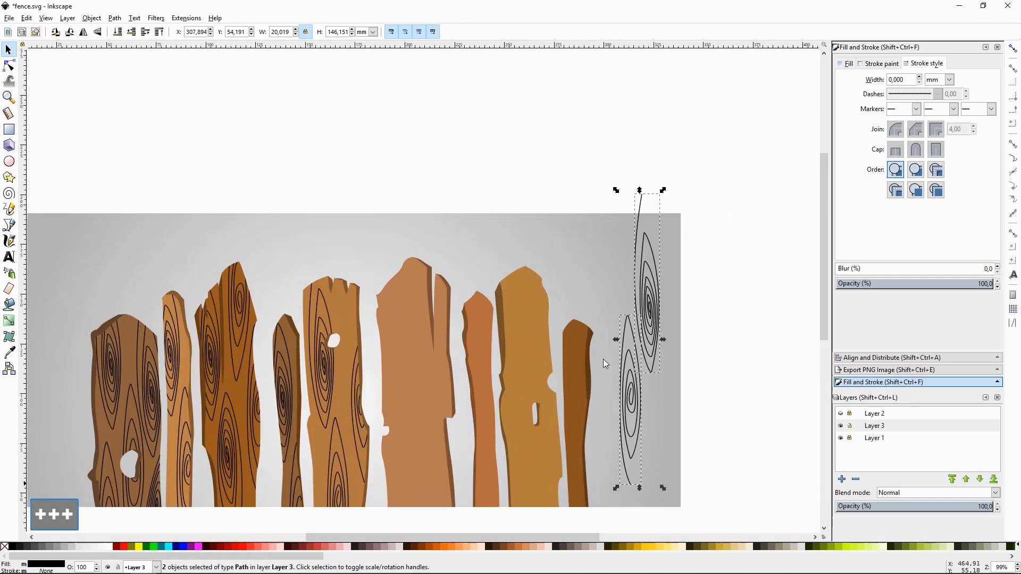
click(729, 307)
Step: Place a denser spiral copy over the sixth plank's split right part and another, flipped horizontally, over its peak
scroll(728, 307, down, 2)
click(645, 262)
key(ctrl+d)
drag(648, 268, 446, 345)
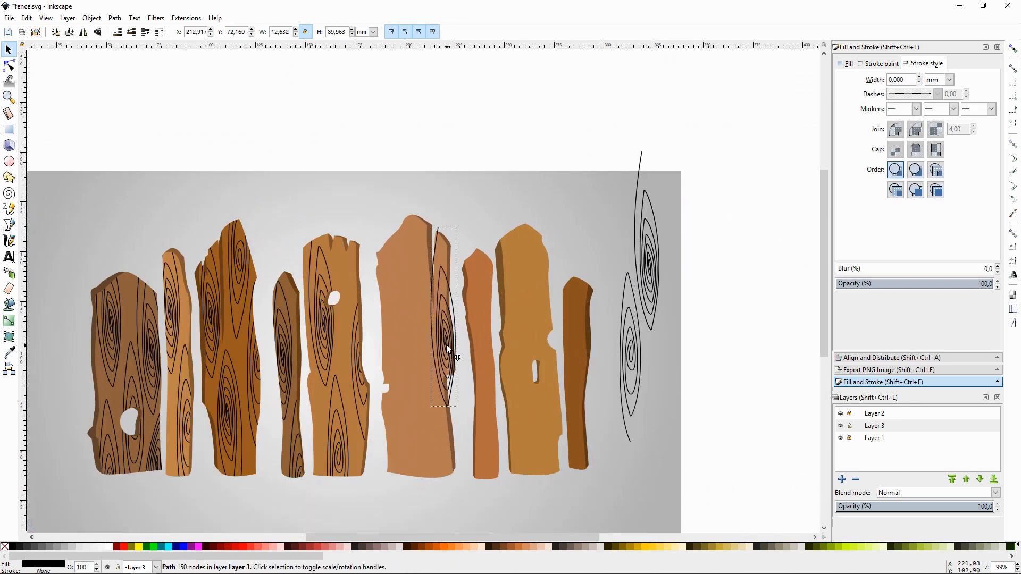
click(647, 271)
key(ctrl+d)
drag(649, 270, 414, 255)
key(h)
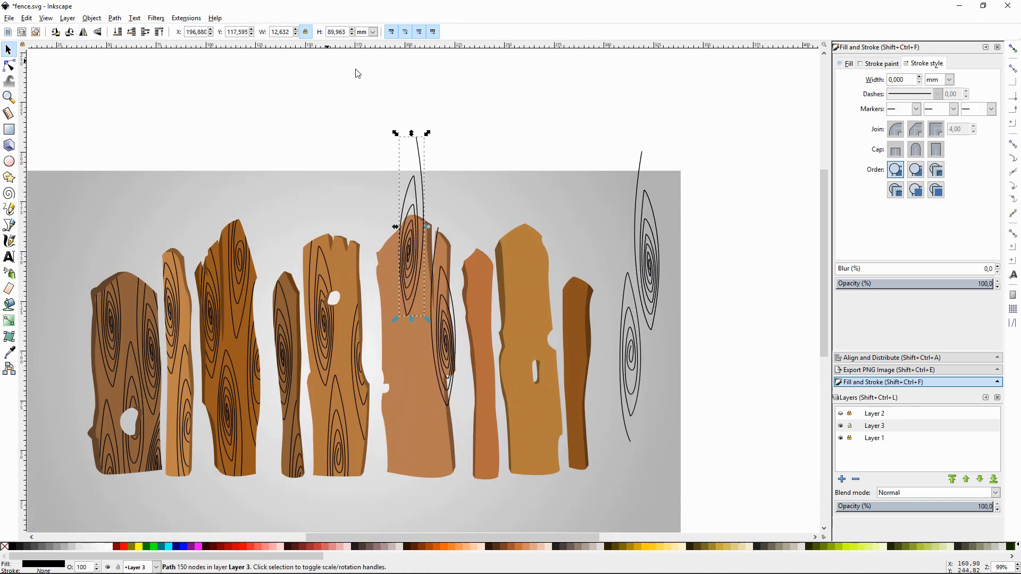
drag(427, 133, 419, 132)
drag(419, 254, 424, 250)
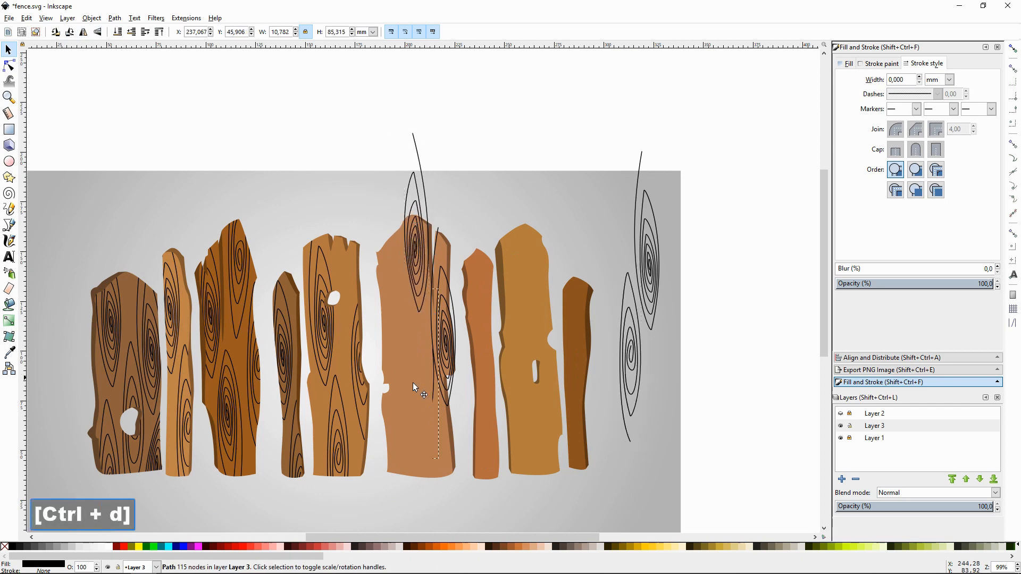
Step: Place two copies of the looser spiral over the sixth plank's lower left part and its bottom edge
drag(412, 381, 404, 404)
click(633, 359)
key(ctrl+d)
drag(630, 358, 430, 454)
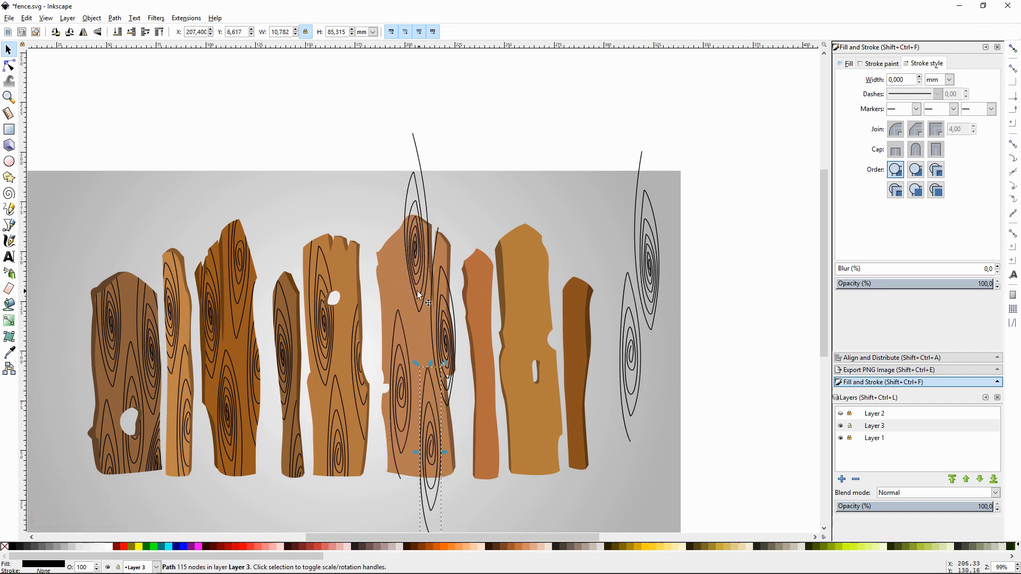
Step: Trim the sixth plank's top and right-side spirals to its outline by intersecting each with a plank duplicate
key(plus)
click(380, 267)
key(ctrl+d)
shift+click(426, 156)
key(ctrl+minus)
key(ctrl+z)
click(414, 212)
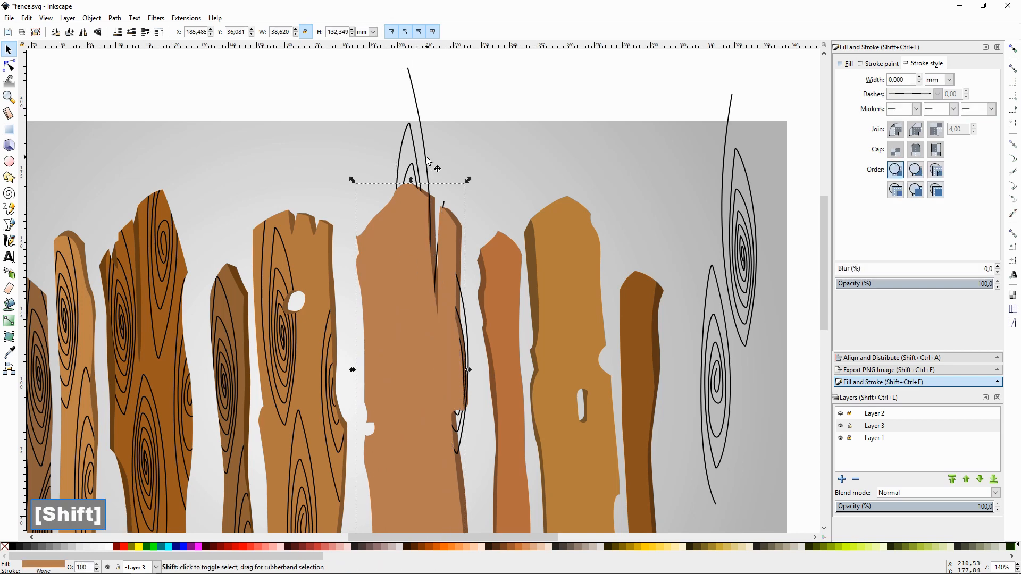
shift+click(427, 158)
key(ctrl+minus)
key(ctrl+d)
key(ctrl+asterisk)
Step: Trim the sixth plank's two lower spirals to its outline by intersecting each with a plank duplicate
scroll(464, 306, down, 9)
click(407, 165)
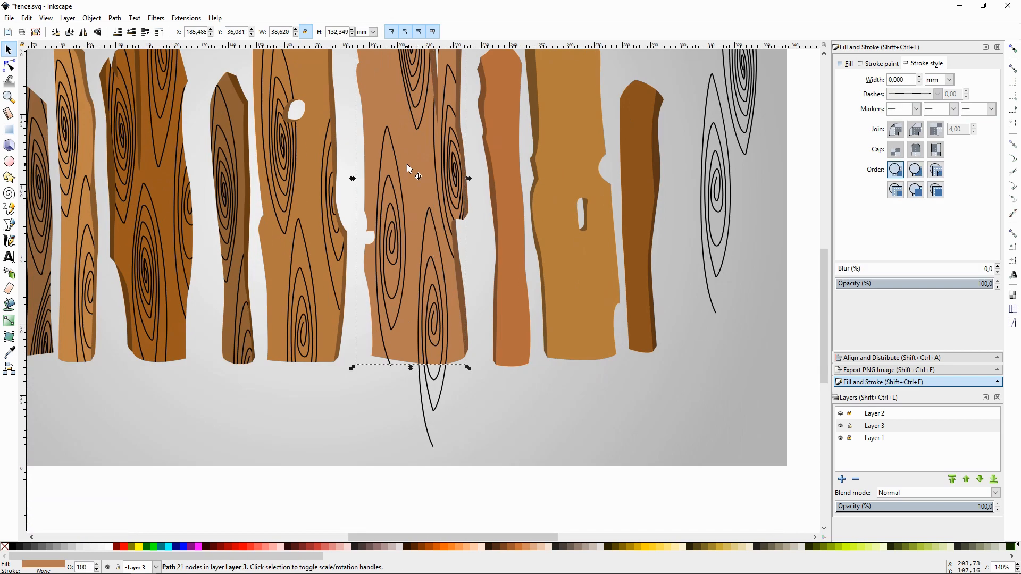
key(ctrl+d)
shift+click(390, 365)
key(ctrl+asterisk)
click(421, 161)
key(ctrl+d)
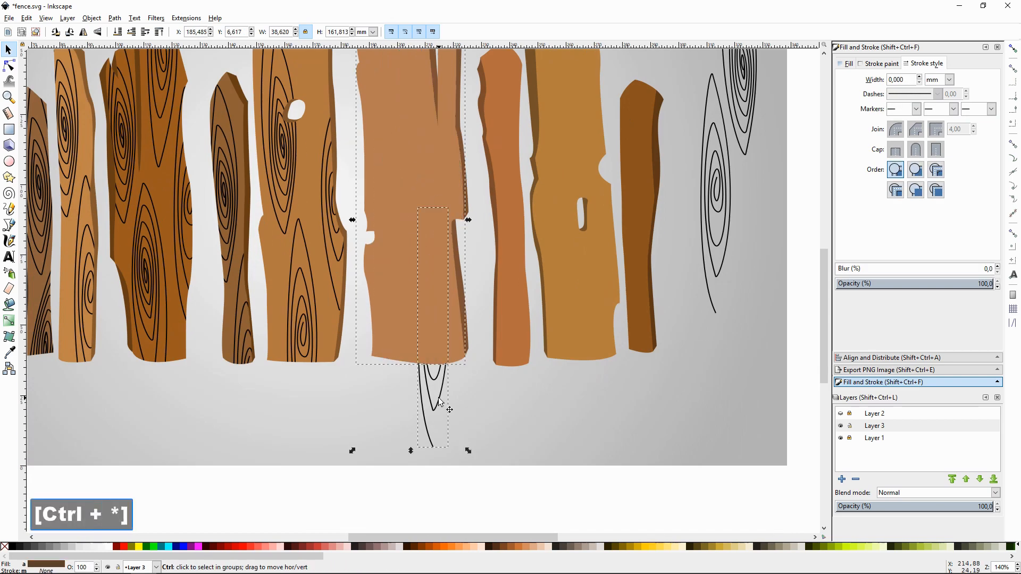
key(ctrl+asterisk)
Step: Place a denser spiral copy over the seventh plank's upper right edge and another, flipped vertically, over its lower part
scroll(738, 435, up, 4)
key(space)
click(640, 440)
click(646, 166)
key(ctrl+d)
drag(646, 165, 421, 213)
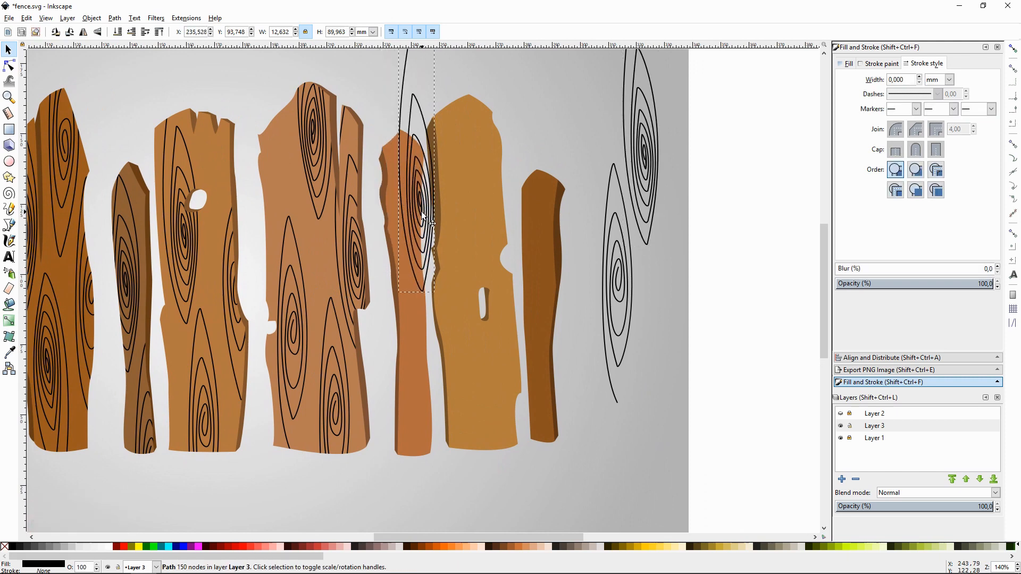
click(97, 32)
drag(414, 89, 398, 326)
click(398, 326)
drag(423, 273, 406, 270)
drag(402, 342, 411, 342)
Step: Intersect the seventh plank's upper and lower spirals with duplicates of the plank to trim them to its outline
click(393, 205)
key(ctrl+d)
shift+click(414, 93)
key(ctrl+asterisk)
click(421, 298)
key(ctrl+d)
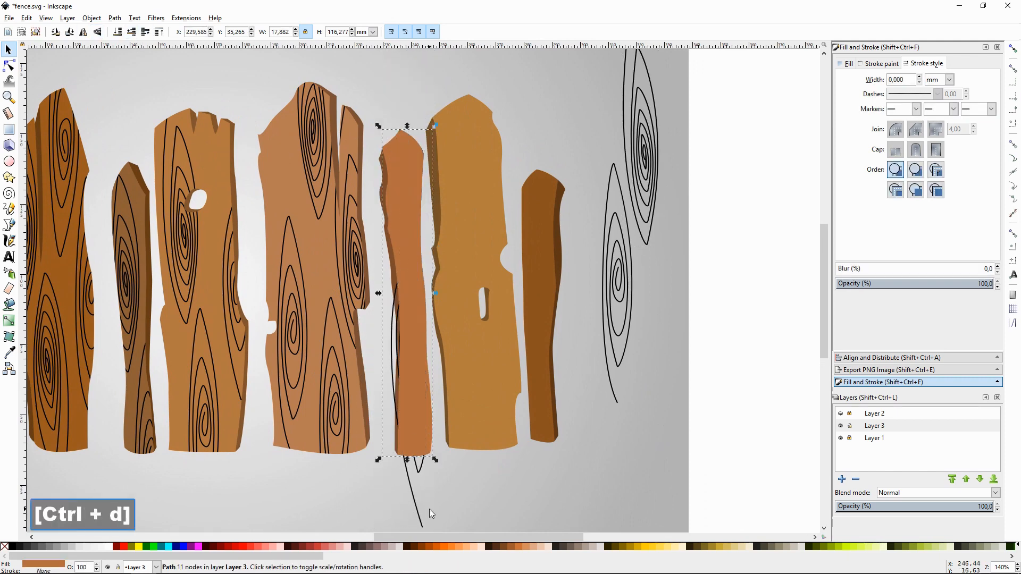
shift+click(428, 509)
key(ctrl+asterisk)
Step: Place a denser spiral copy over the eighth plank's left edge, a looser one at its bottom and a flipped looser one at its upper right
key(space)
click(656, 443)
click(586, 182)
key(ctrl+d)
drag(586, 182, 387, 276)
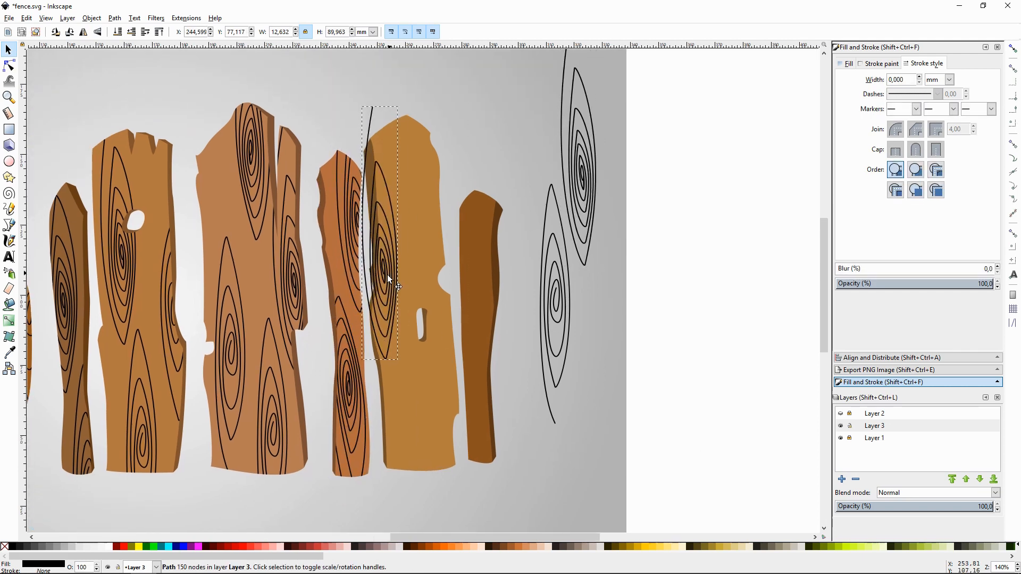
click(563, 311)
key(ctrl+d)
drag(565, 314, 428, 432)
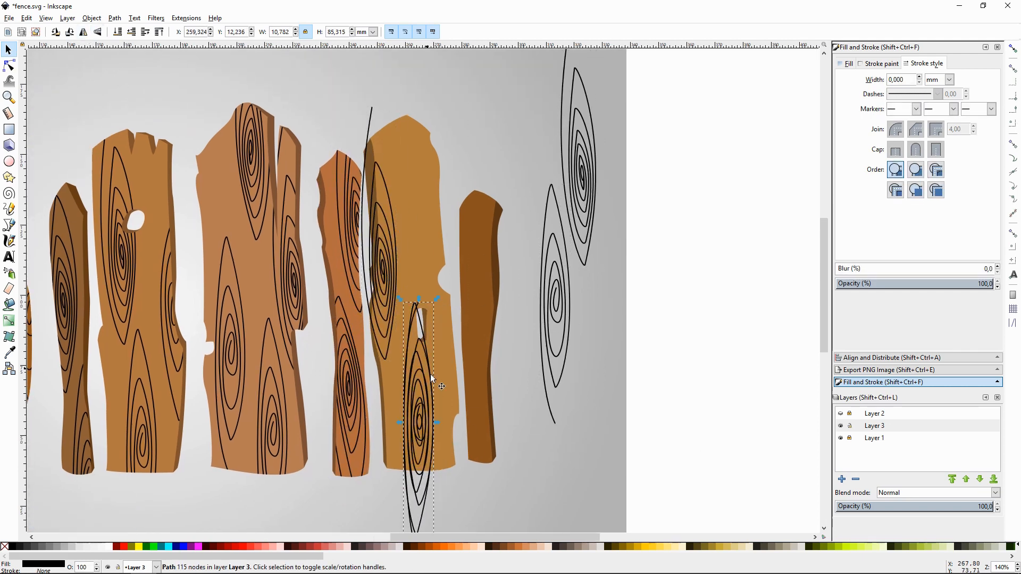
drag(429, 374, 436, 126)
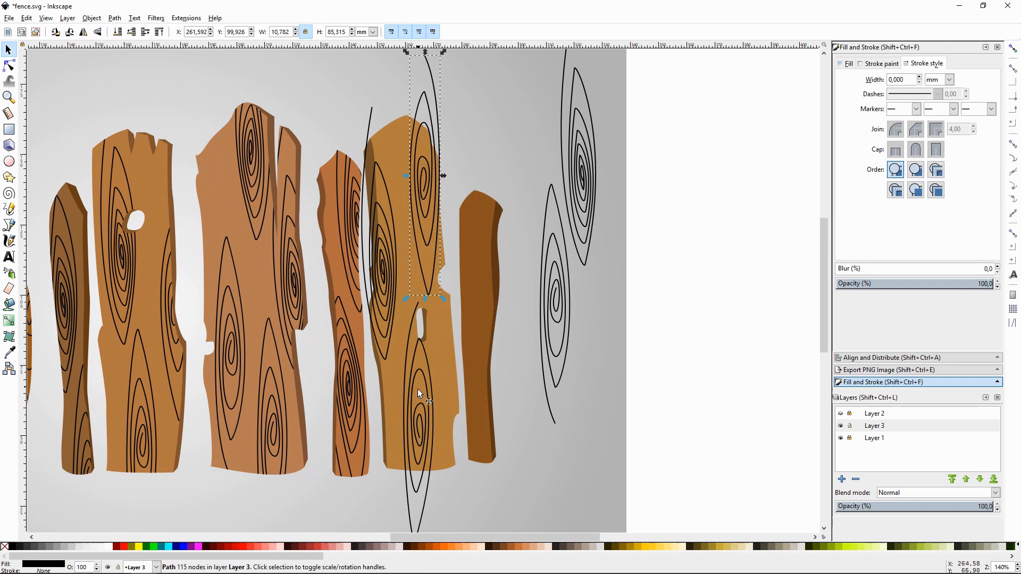
drag(427, 392, 427, 401)
Step: Trim the eighth plank's three spirals to its outline by intersecting each with a duplicate of the plank
click(452, 346)
key(ctrl+d)
shift+click(372, 110)
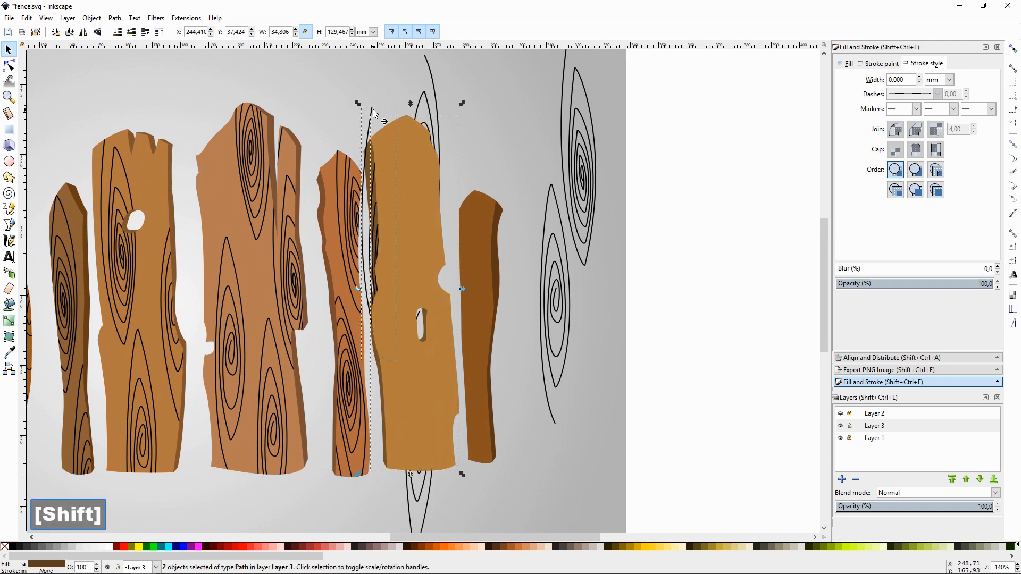
key(ctrl+asterisk)
click(396, 138)
key(ctrl+d)
shift+click(434, 86)
key(ctrl+asterisk)
click(437, 298)
key(ctrl+d)
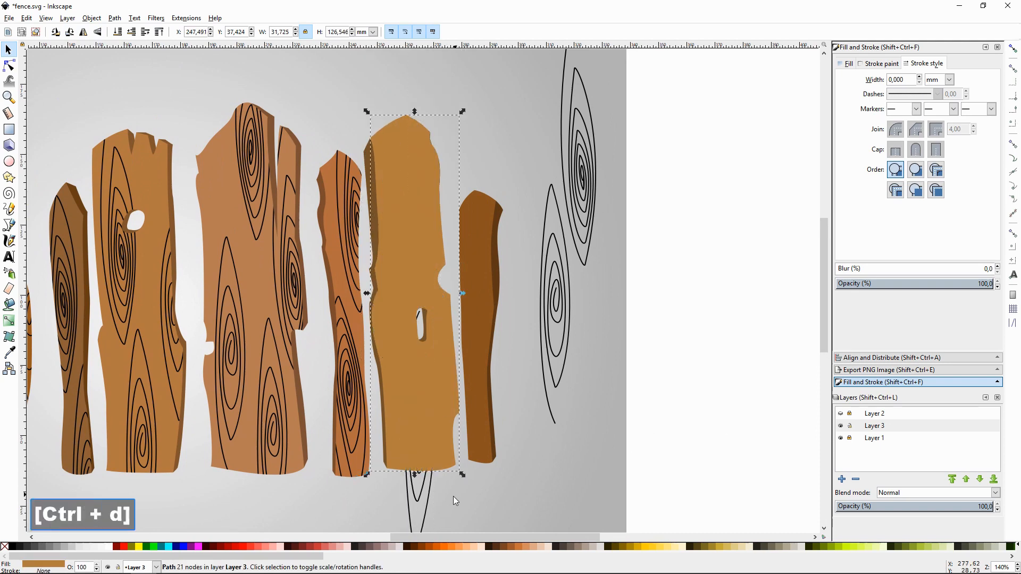
shift+click(428, 499)
key(ctrl+asterisk)
Step: Move the two original spirals over the ninth plank's top and lower part, and intersect them with the plank's shape
click(523, 404)
drag(569, 321, 487, 408)
drag(569, 180, 498, 185)
shift+click(488, 294)
key(ctrl+asterisk)
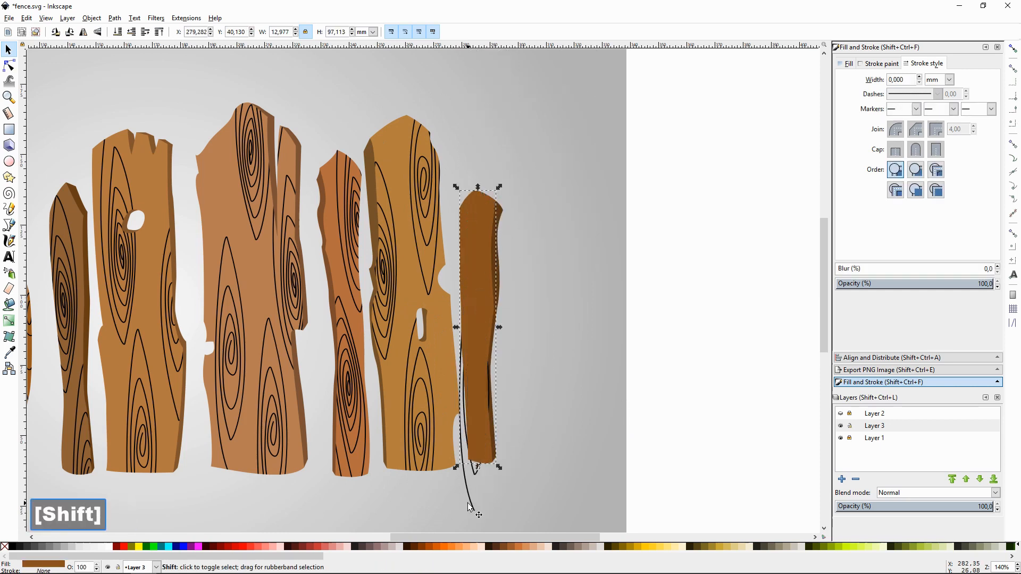
shift+click(470, 505)
key(ctrl+asterisk)
Step: Select all the black wood-grain spirals on the fence, set their opacity to 20%, and group them
key(minus)
key(space)
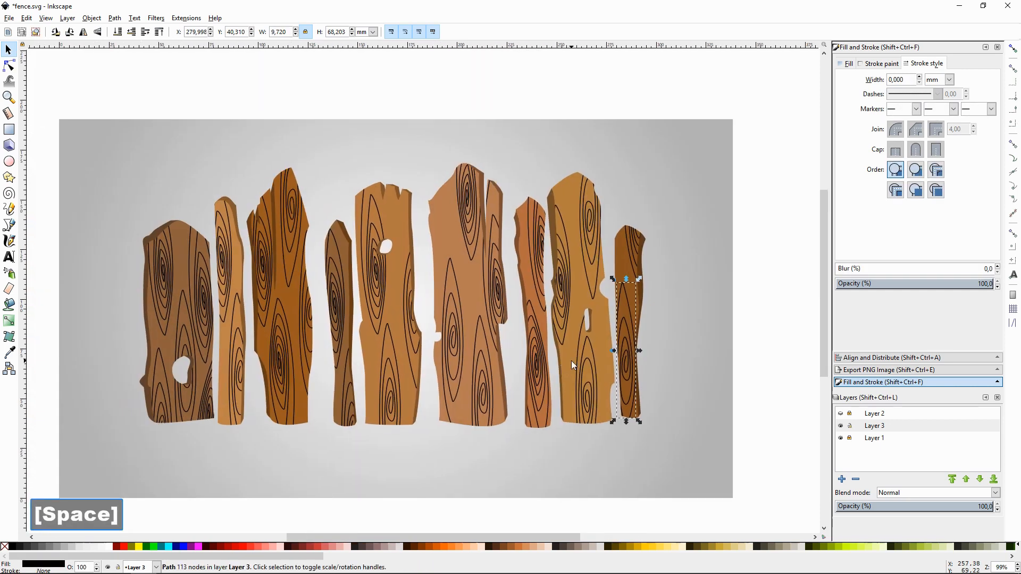
right_click(629, 355)
mouse_move(714, 269)
click(803, 309)
drag(871, 286, 875, 283)
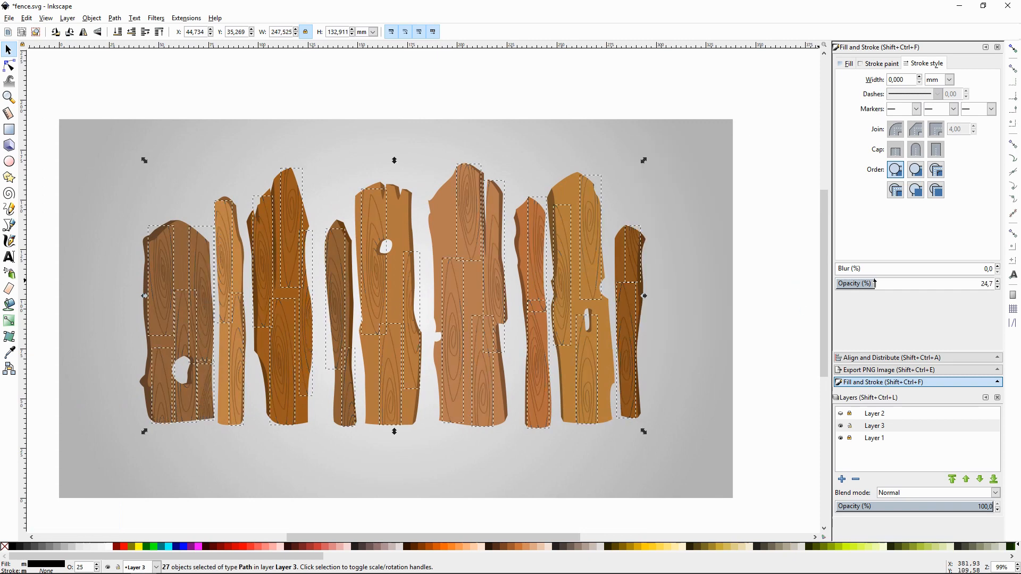
text(20)
key(Return)
key(ctrl+g)
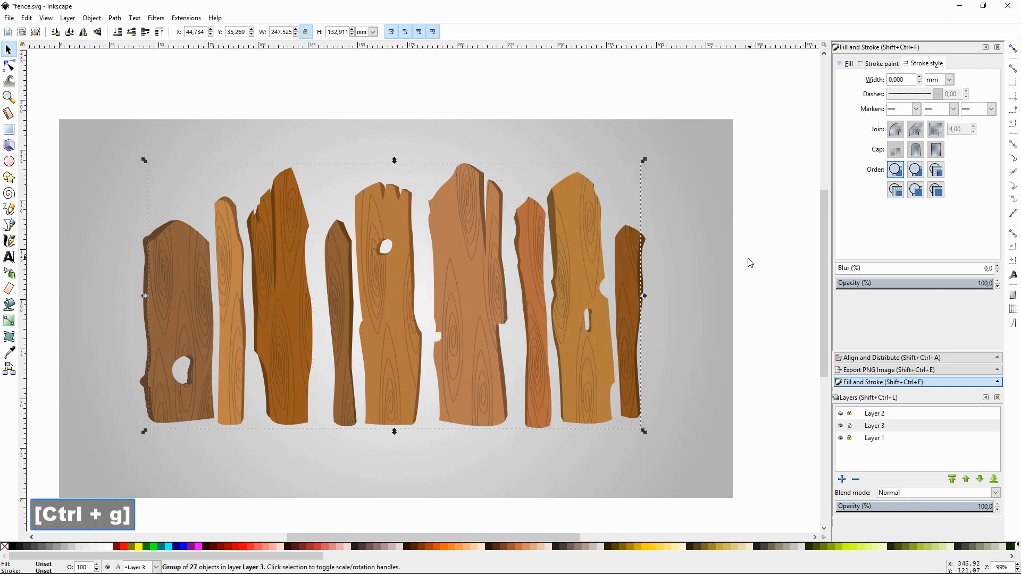
Step: Darken the fill of the fifth plank's side edge and its hole's edge
click(749, 262)
key(plus)
key(space)
drag(707, 259, 786, 242)
click(486, 197)
shift+click(444, 219)
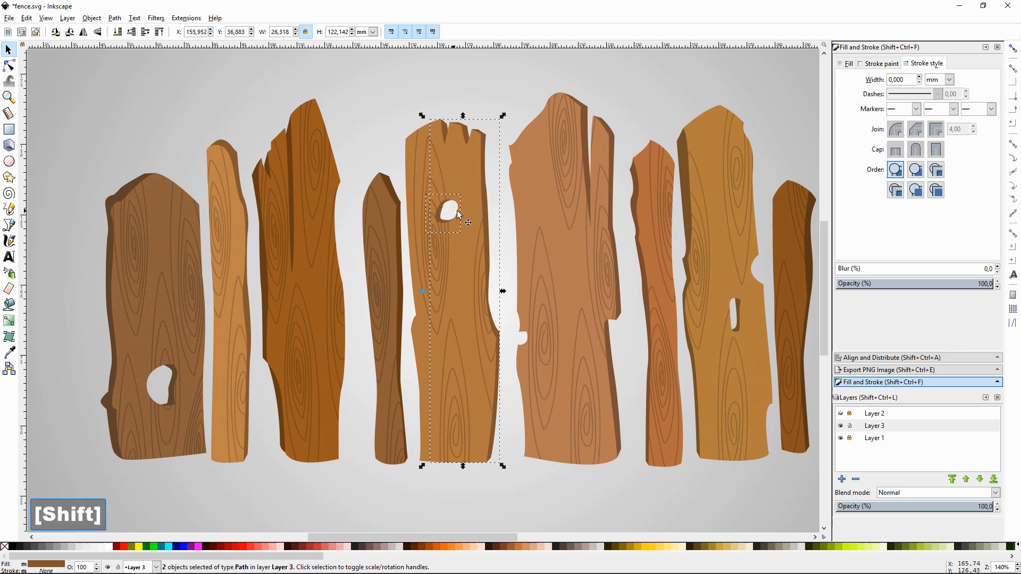
click(847, 63)
drag(891, 154, 881, 153)
key(space)
key(ctrl+z)
click(411, 81)
key(space)
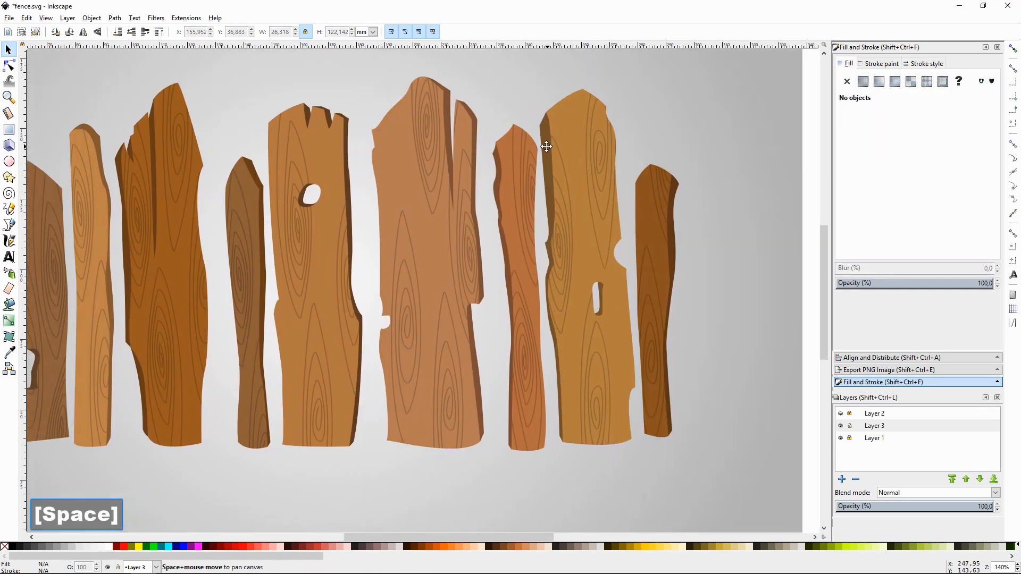
Step: Darken the fill of the sixth plank's side edge
click(475, 151)
click(885, 149)
click(755, 136)
Step: Darken the fills of the eighth plank's side edge and its slot-shaped hole's edge
click(543, 117)
shift+click(600, 292)
click(785, 197)
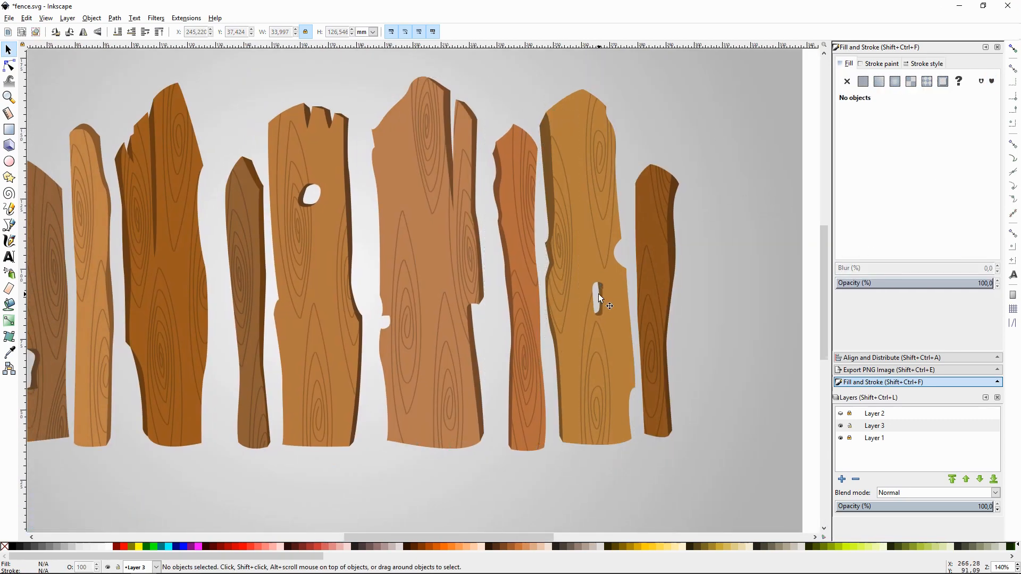
click(598, 292)
key(plus)
key(plus)
key(space)
click(634, 305)
click(637, 314)
shift+click(539, 213)
drag(890, 151, 874, 151)
click(778, 202)
click(808, 229)
Step: Darken the first plank's side edge together with the edge of its hole
key(minus)
key(minus)
key(space)
click(176, 135)
click(53, 391)
shift+click(115, 368)
click(448, 106)
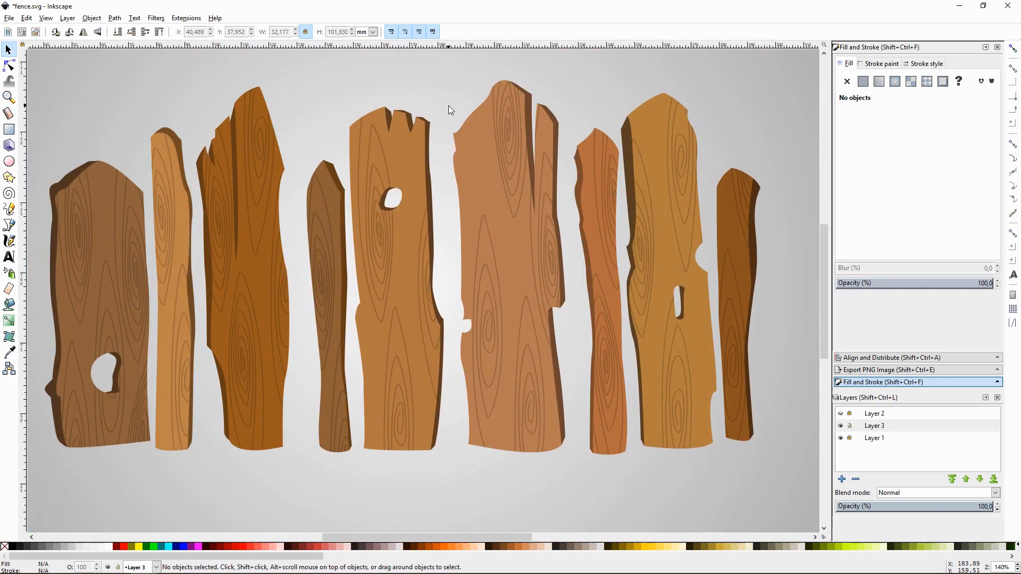
Step: Give the sixth plank an opaque vertical linear gradient, with the bottom stop at lightness 116 and a lighter top stop
key(minus)
click(499, 154)
click(999, 286)
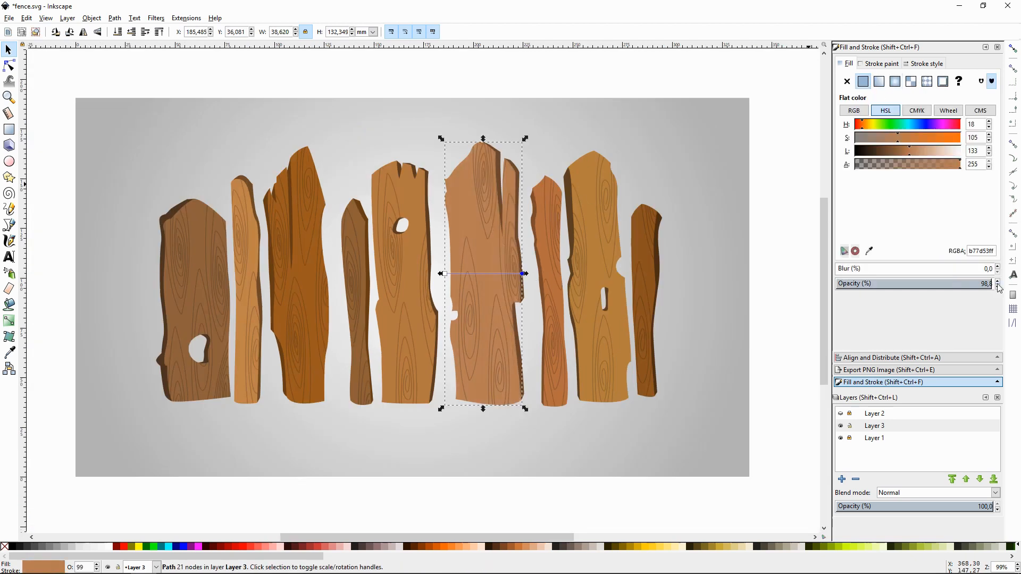
click(903, 154)
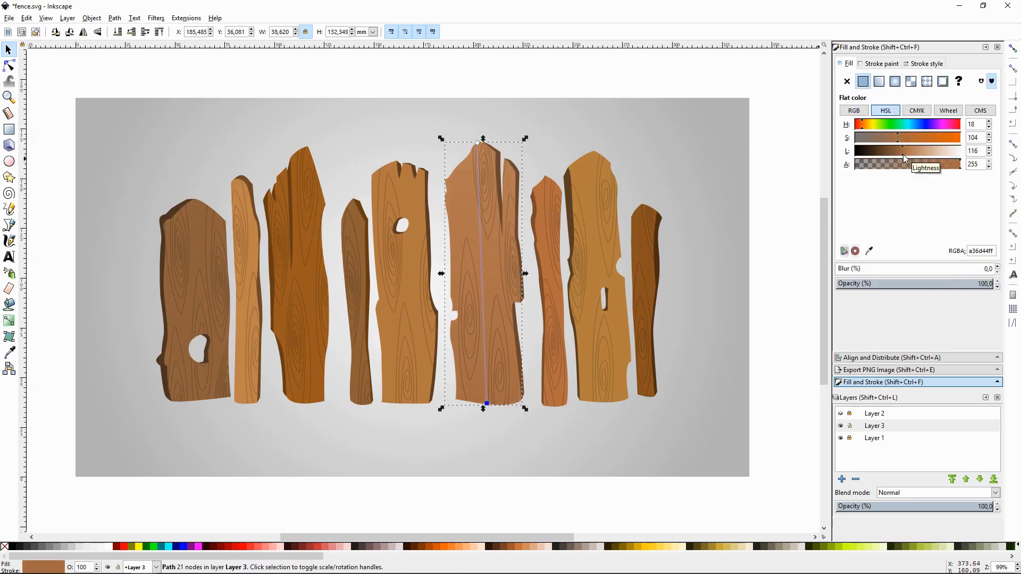
click(478, 143)
click(915, 154)
click(782, 201)
Step: Apply an opaque vertical linear gradient to the fifth plank, shading from a lighter top to a darker bottom
click(417, 194)
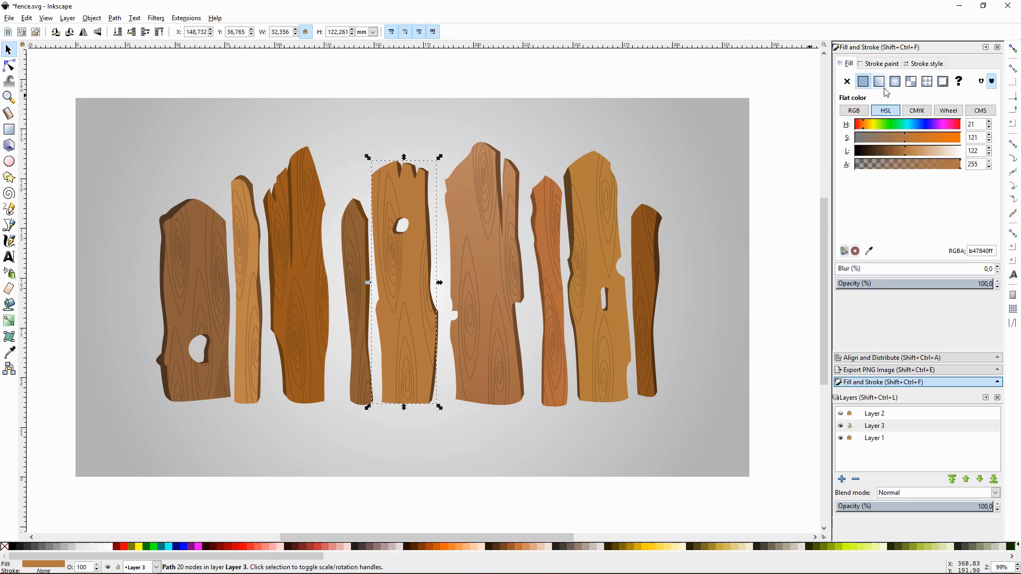
click(880, 82)
click(436, 282)
drag(957, 165, 1013, 245)
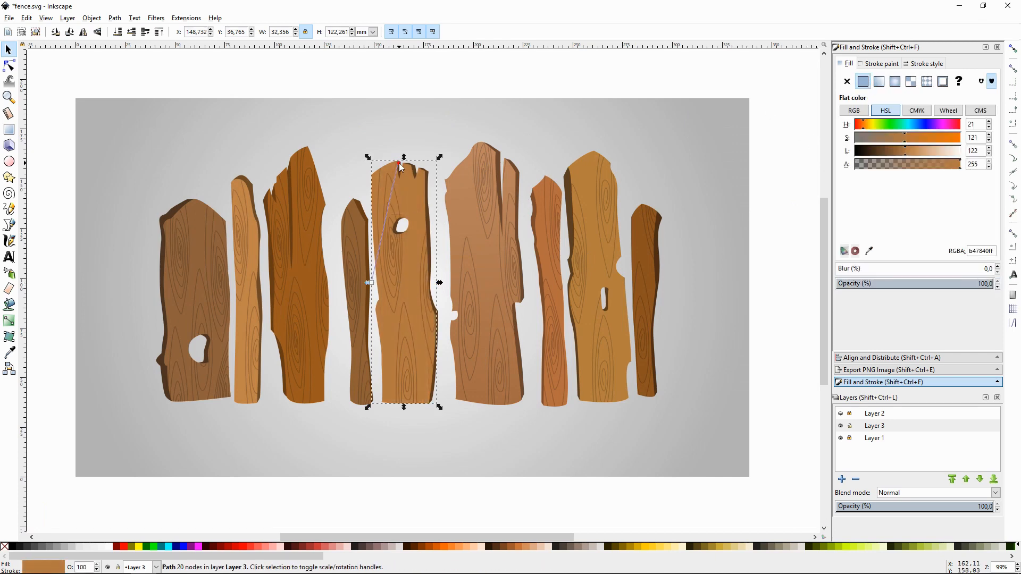
key(Escape)
Step: Fill the narrow fourth plank with an opaque linear gradient running its full height, lighter at the top and darker at the bottom
click(354, 214)
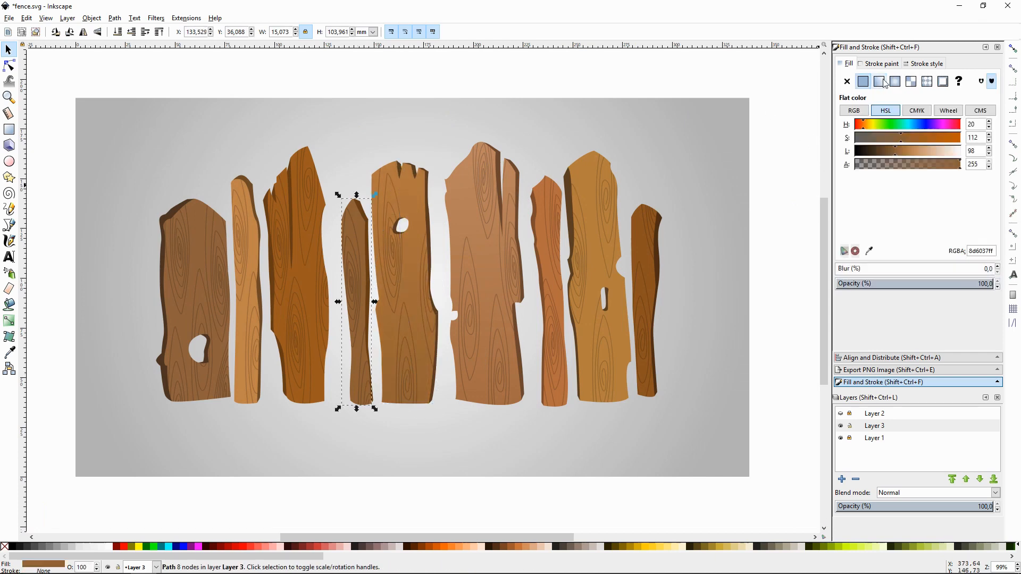
click(883, 81)
click(371, 302)
drag(954, 165, 962, 158)
drag(356, 203, 363, 406)
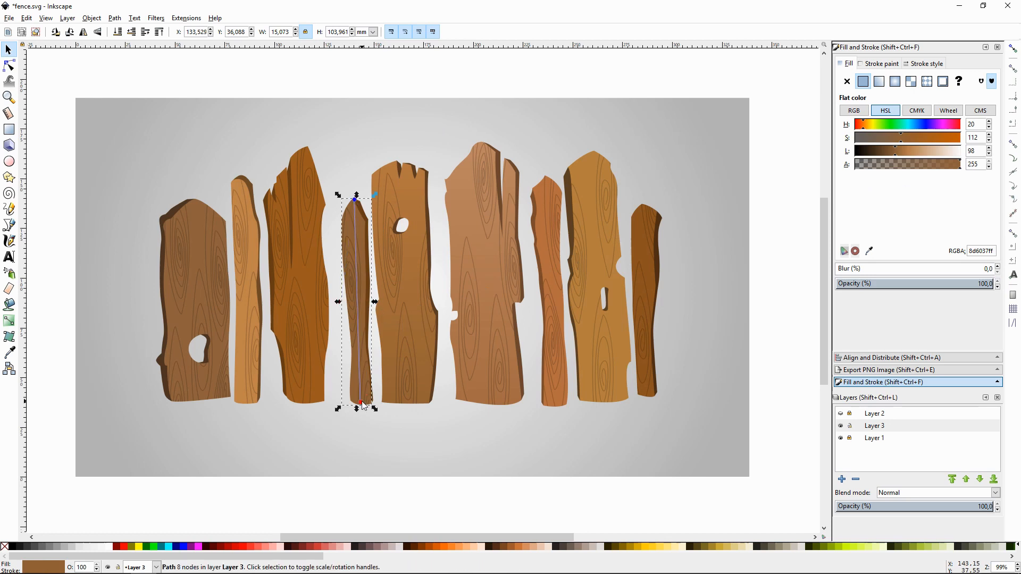
click(807, 196)
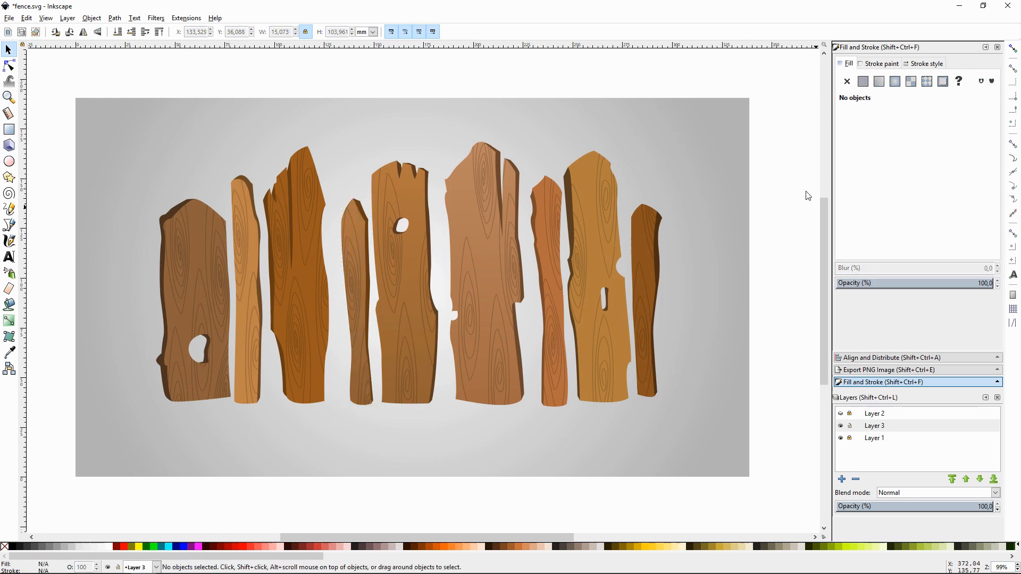
Step: Give the third plank an opaque linear gradient along its height, from bright orange-brown at the top to dark brown at the bottom
click(305, 285)
click(879, 82)
click(330, 276)
drag(956, 165, 963, 164)
drag(330, 276, 302, 147)
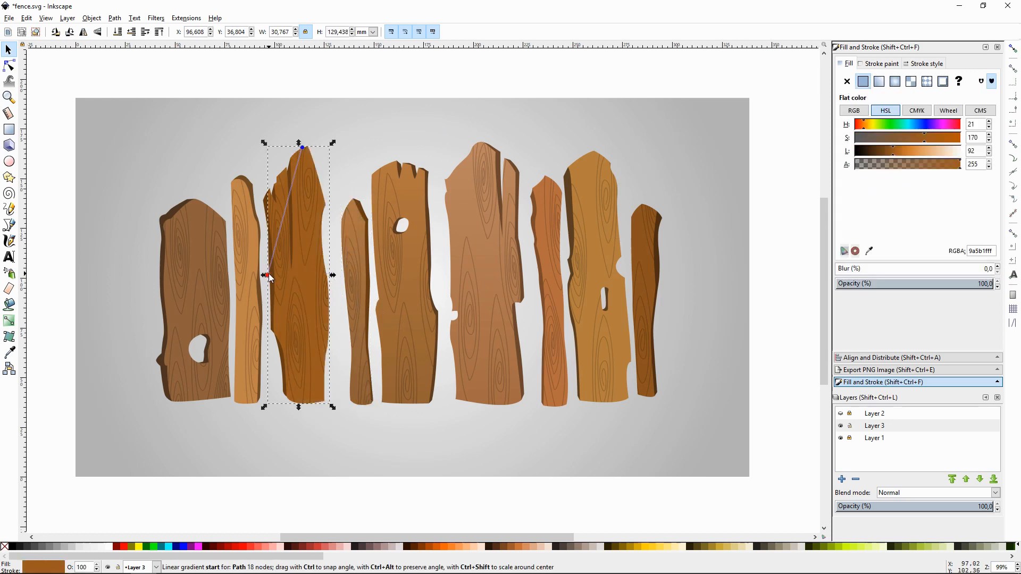
drag(267, 275, 300, 408)
click(691, 151)
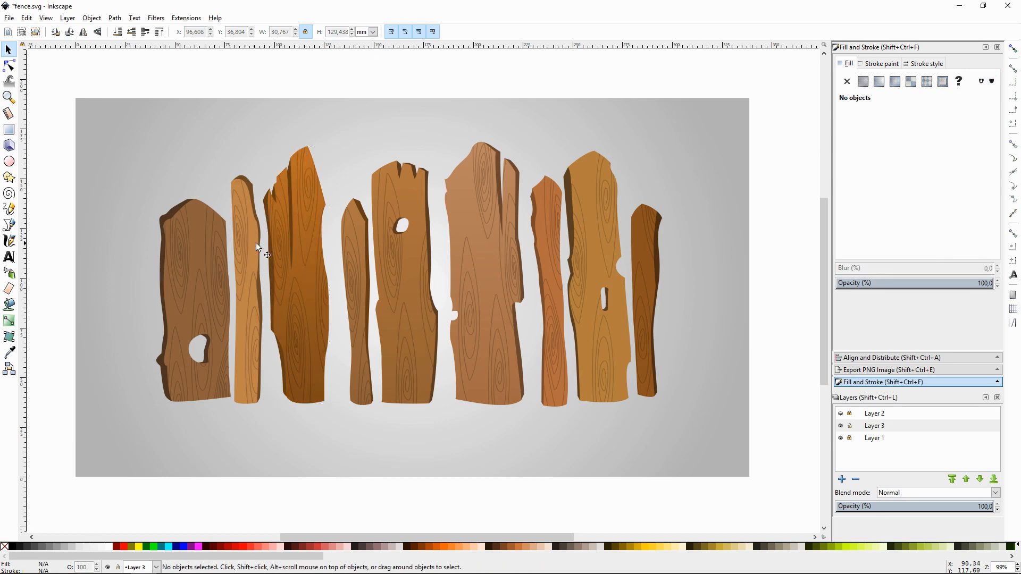
Step: Apply a vertical linear gradient to the light second plank and lighten its top stop
click(257, 247)
click(879, 82)
click(863, 81)
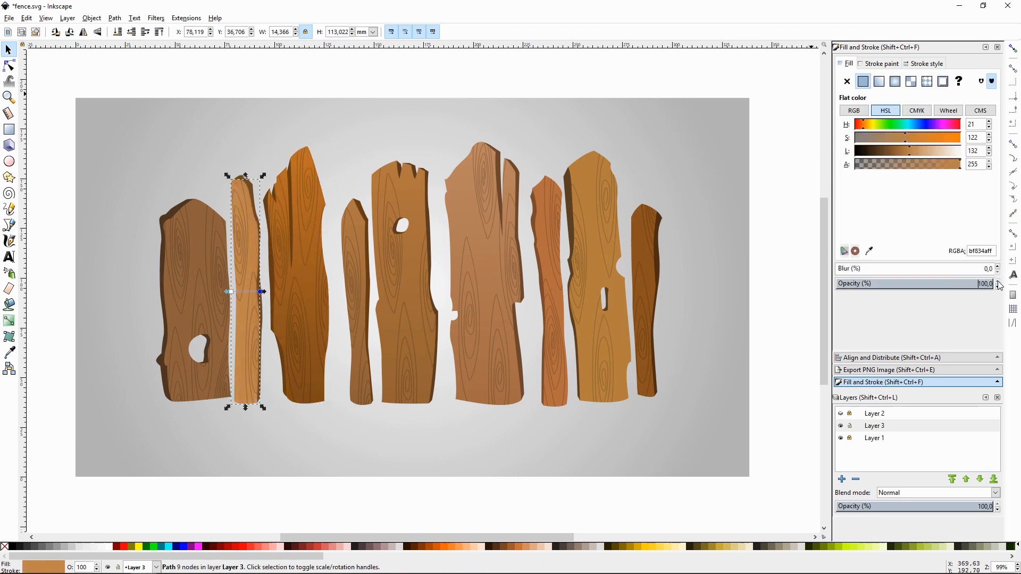
drag(909, 151, 926, 151)
click(660, 159)
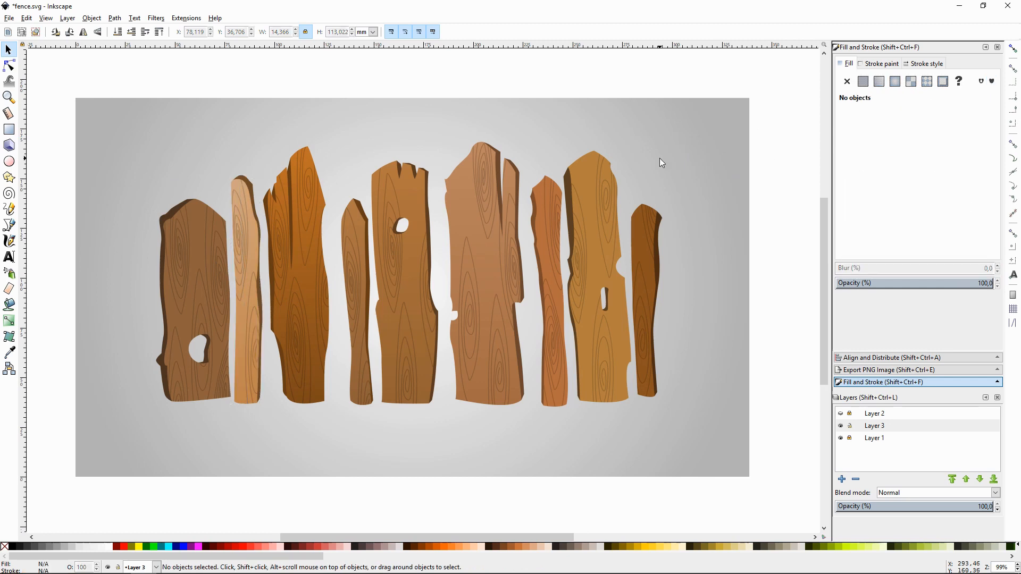
click(249, 179)
click(673, 159)
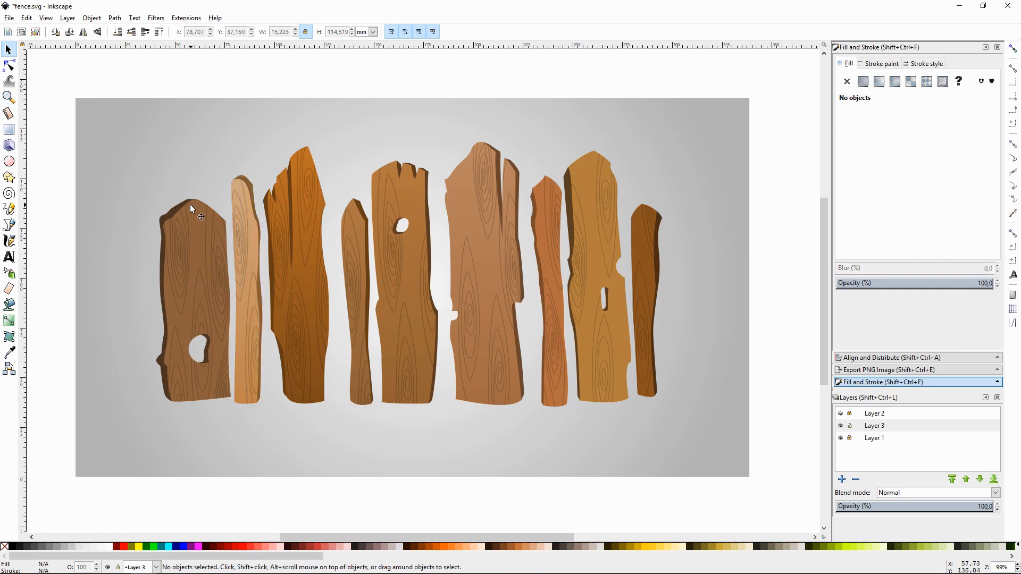
Step: Fill the first plank with an opaque vertical linear gradient and darken its bottom stop
click(197, 212)
click(879, 81)
click(231, 301)
drag(946, 164, 964, 166)
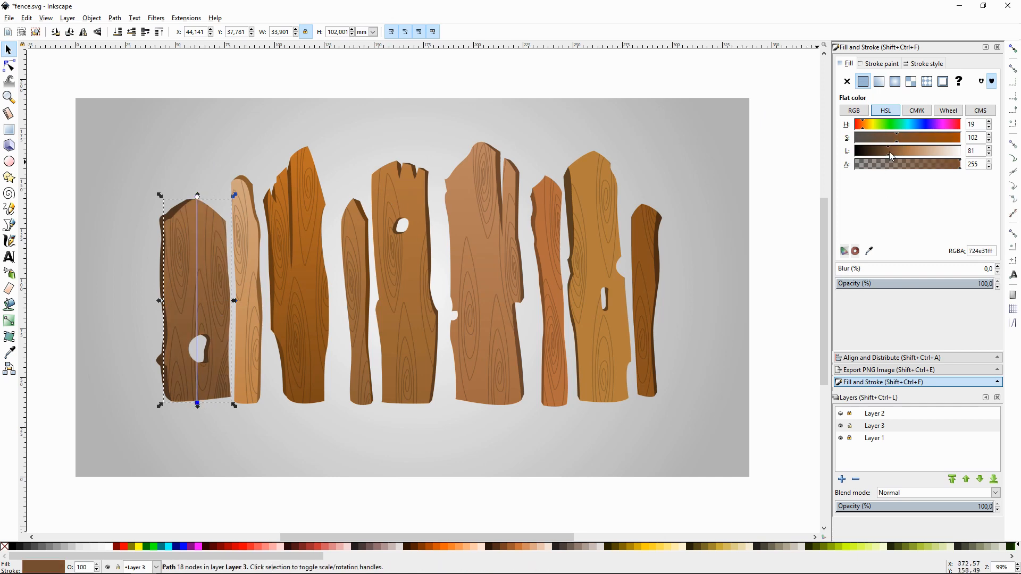
click(617, 149)
Step: Give the reddish seventh plank an opaque linear gradient along its height and lighten its top stop
click(538, 187)
click(878, 82)
click(568, 291)
drag(946, 164, 965, 160)
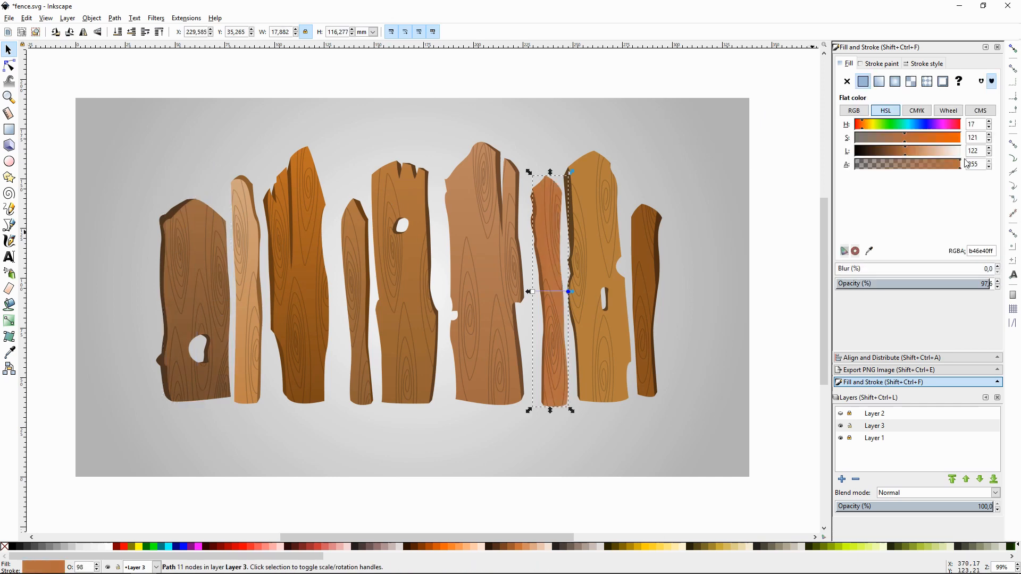
drag(532, 291, 552, 409)
click(550, 175)
click(913, 150)
click(781, 216)
Step: Fill the eighth plank with an opaque vertical linear gradient that darkens toward the bottom
click(571, 183)
click(879, 82)
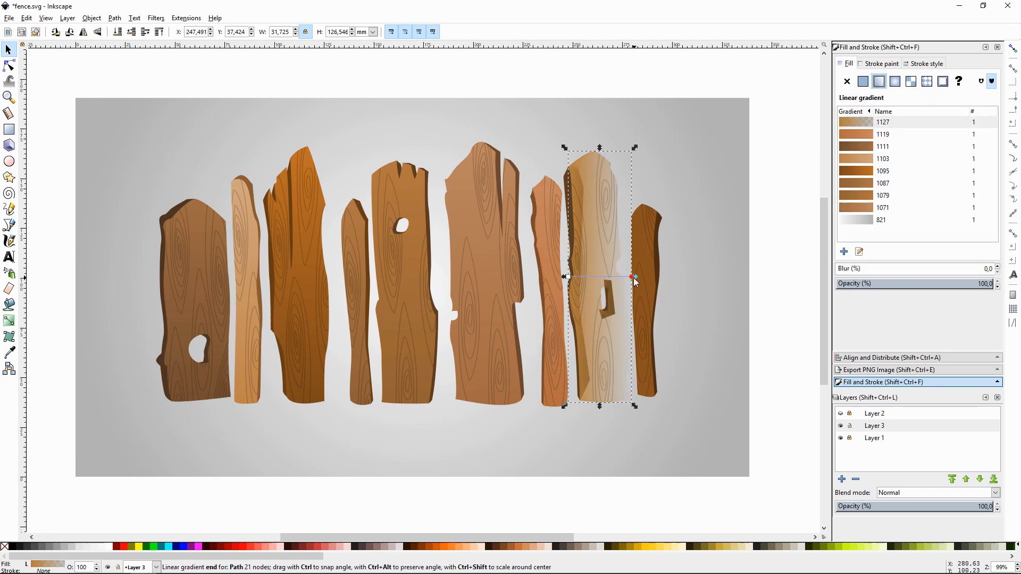
click(632, 277)
drag(947, 164, 964, 161)
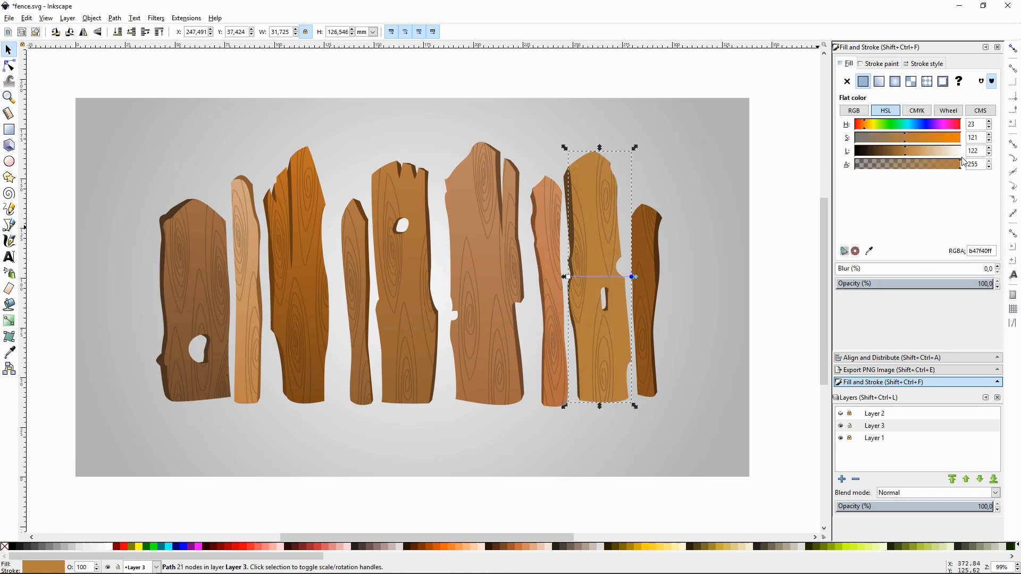
click(895, 151)
click(773, 208)
Step: Give the ninth plank an opaque vertical linear gradient with a lighter top and darker bottom, and save the file
click(640, 225)
click(879, 82)
click(657, 300)
drag(949, 164, 966, 159)
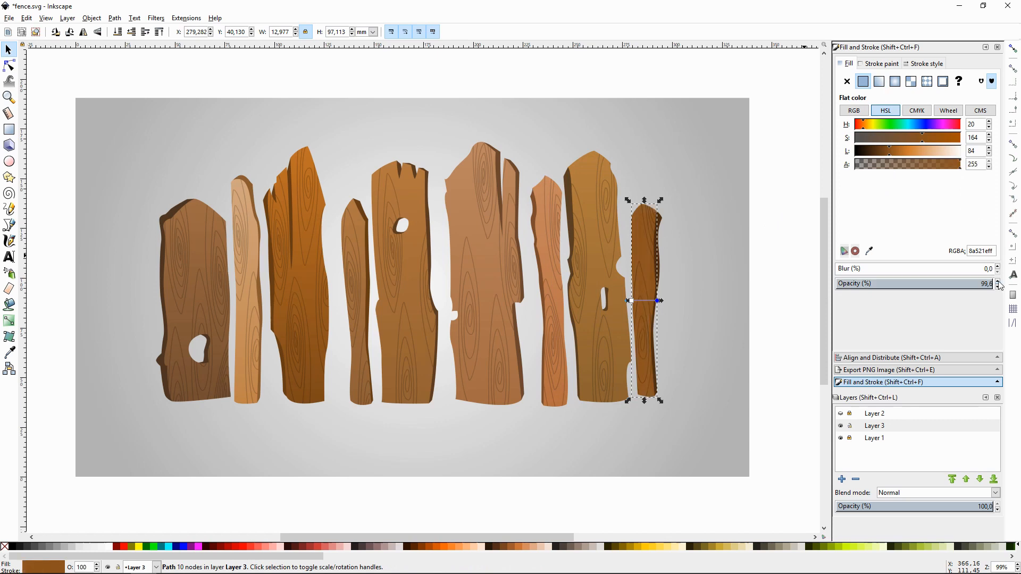
click(884, 153)
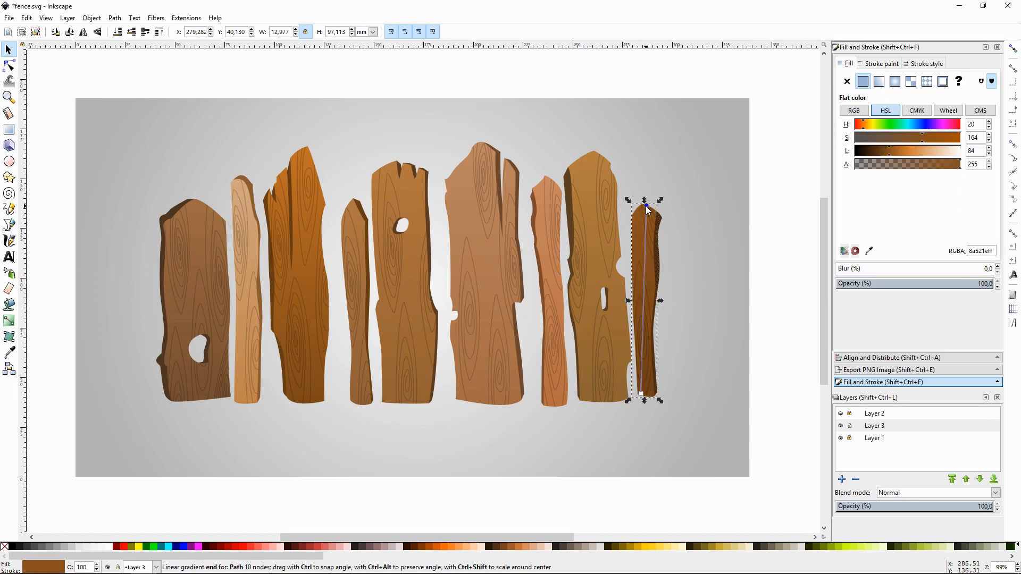
click(768, 244)
key(ctrl+s)
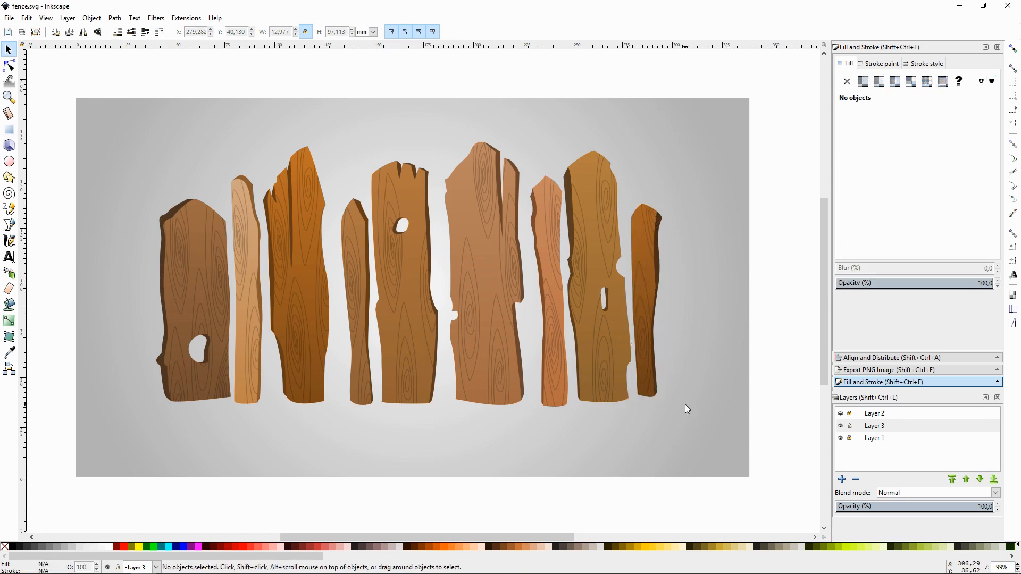
Step: Show the sketch on Layer 2 and make Layer 3 the active layer
drag(109, 73, 704, 466)
click(774, 334)
click(840, 414)
click(893, 427)
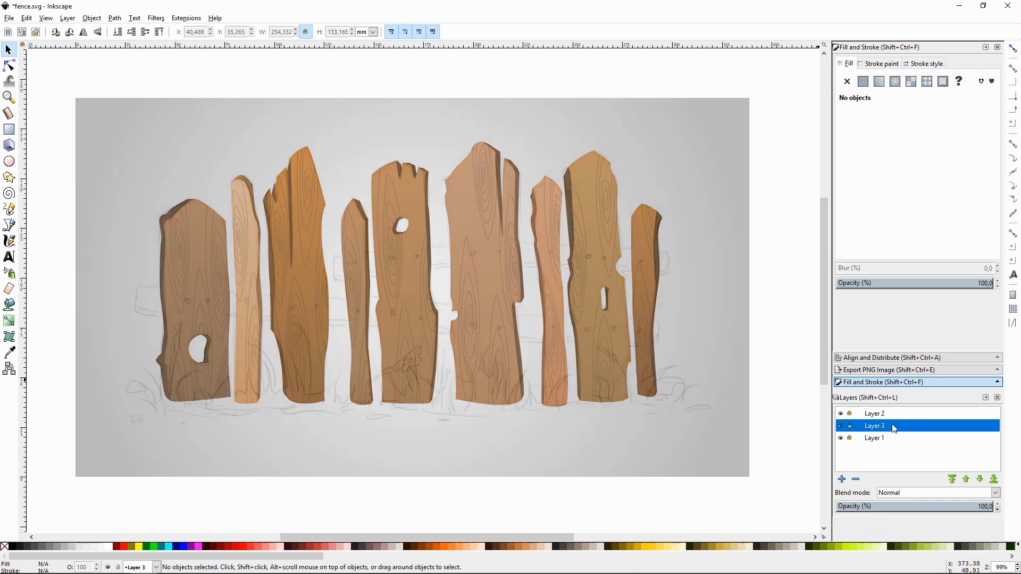
Step: Trace the sketched upper rail as a closed Bezier path from the fourth plank to just past the ninth plank
key(plus)
key(shift+F6)
key(plus)
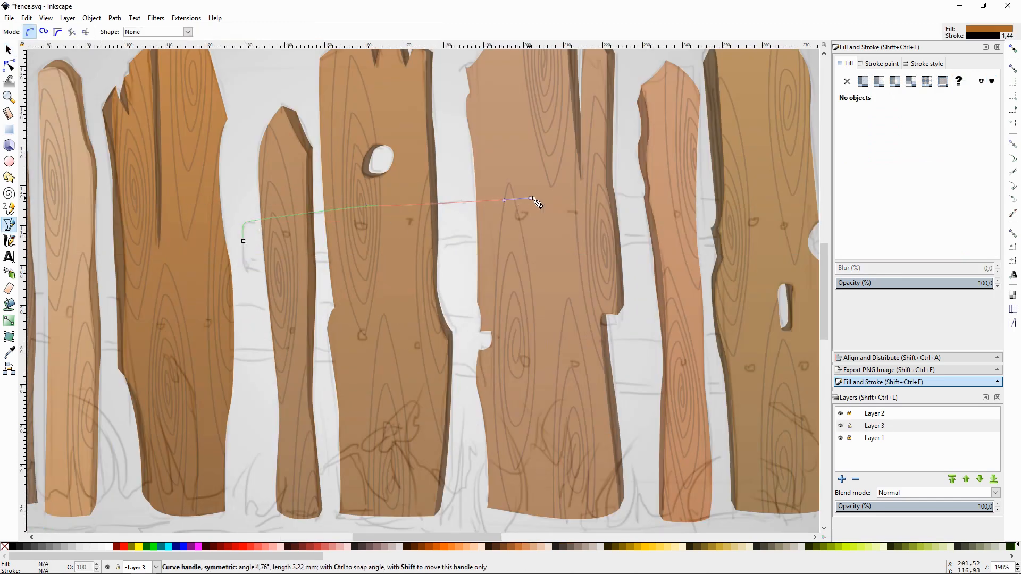
key(space)
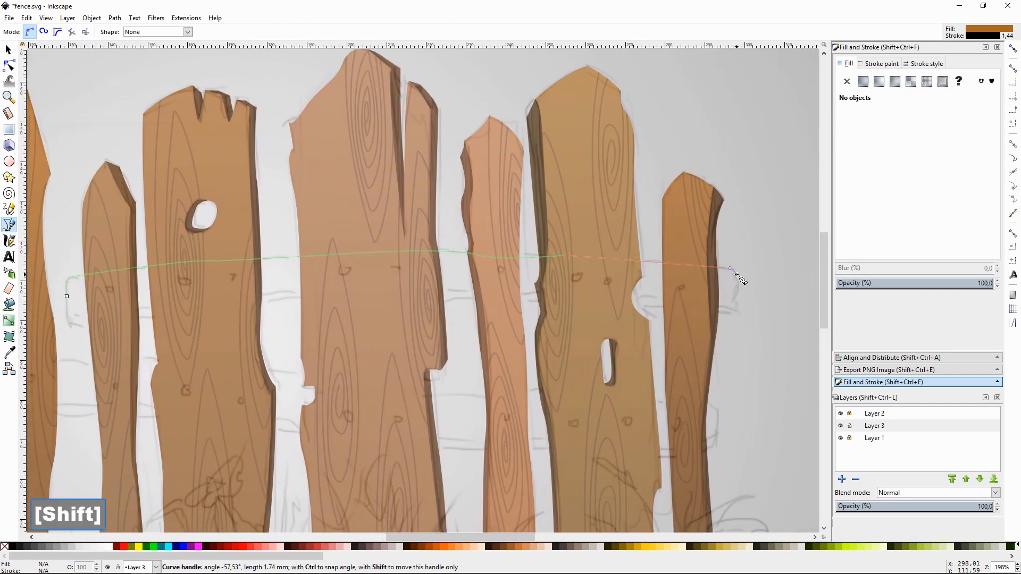
drag(742, 280, 741, 282)
key(space)
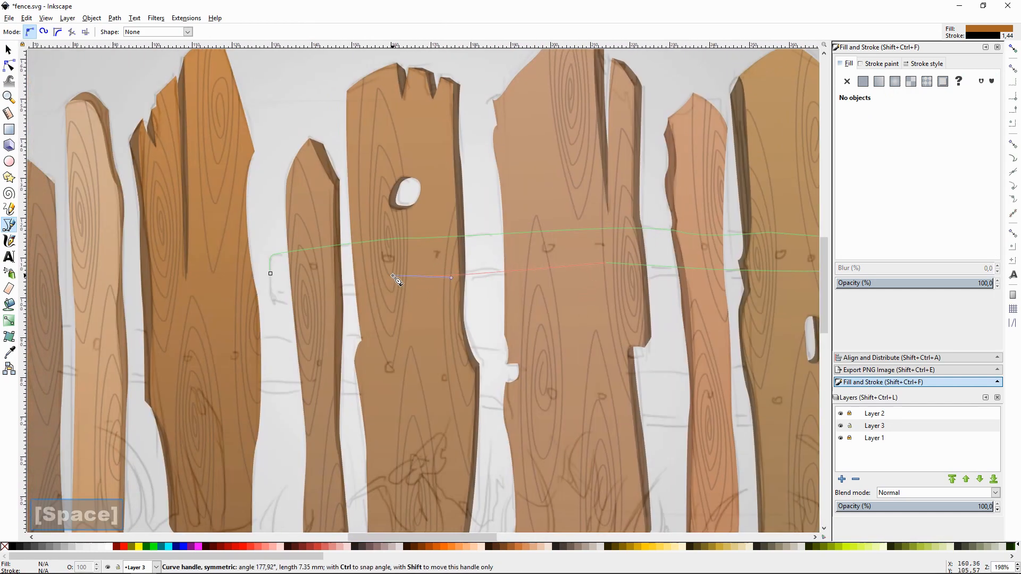
click(272, 259)
Step: Remove the stroke from the upper rail
click(878, 63)
click(847, 81)
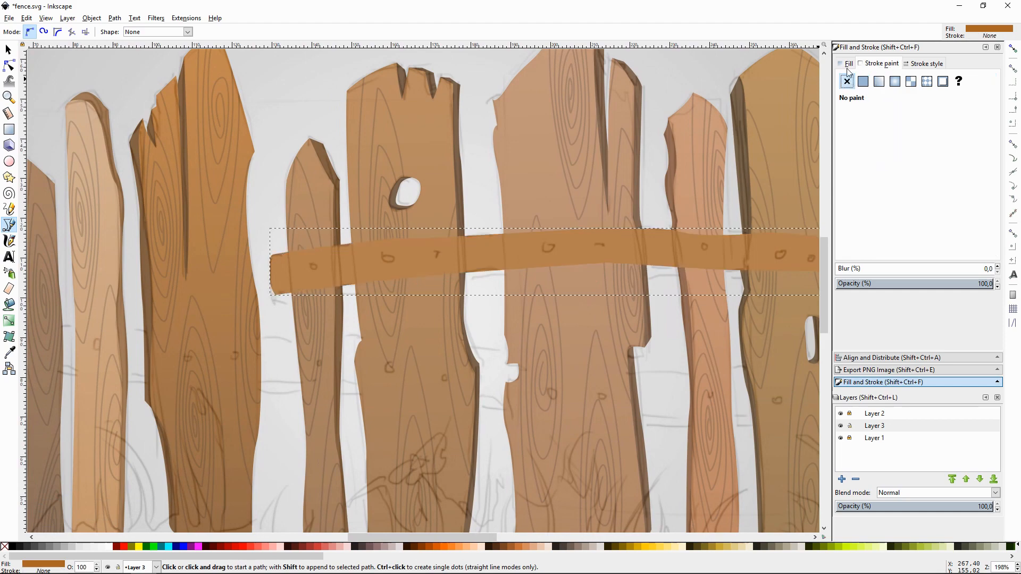
click(846, 63)
key(F1)
key(Escape)
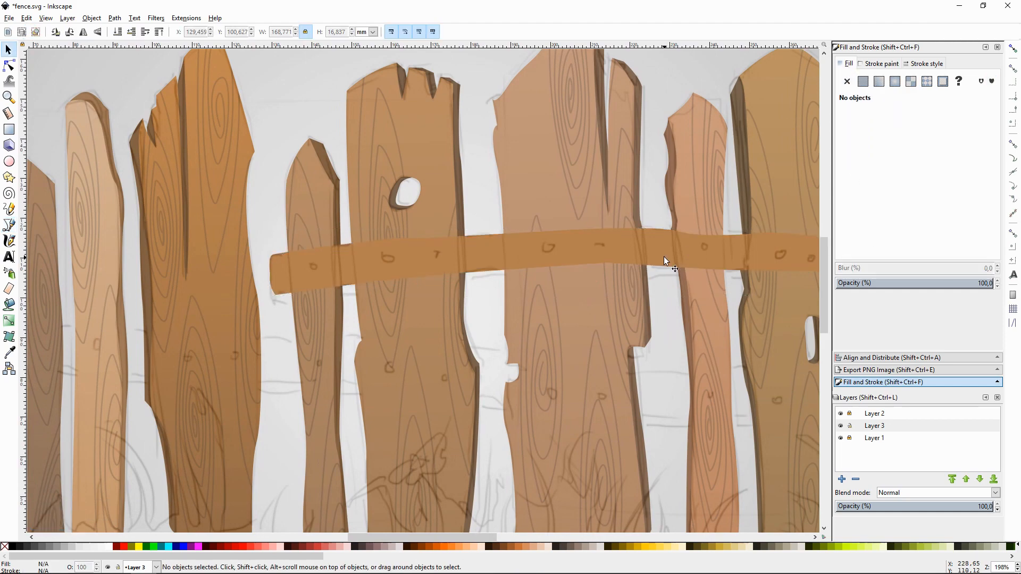
Step: Send the upper rail behind the planks and darken its fill, checking it with the sketch layer hidden
click(664, 257)
key(End)
drag(889, 153, 869, 154)
click(840, 415)
click(653, 363)
key(minus)
key(plus)
click(841, 414)
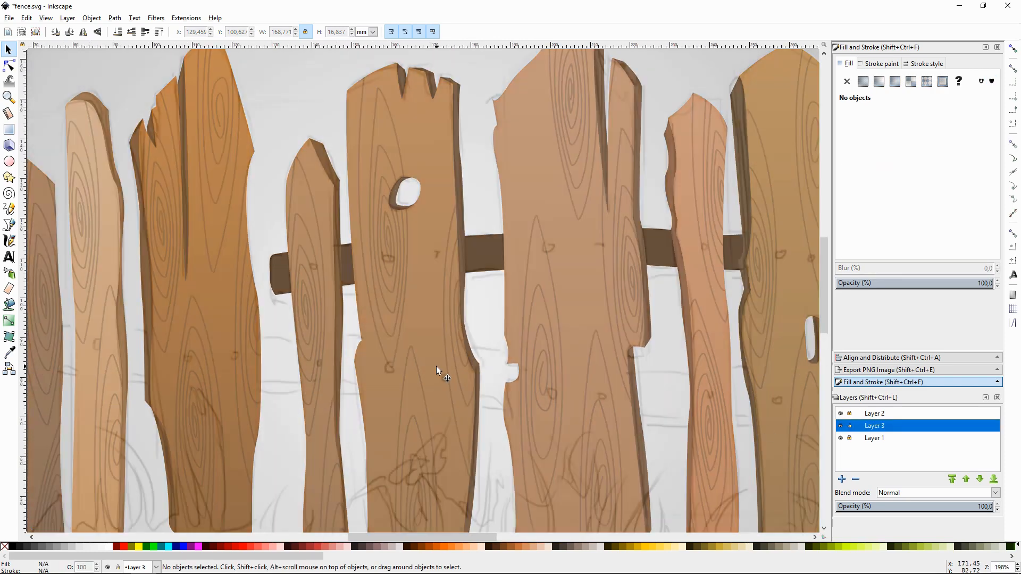
Step: Trace the sketched lower rail as a closed Bezier path across all nine planks, extending past both ends
key(shift+F6)
click(224, 334)
drag(391, 337, 433, 337)
key(space)
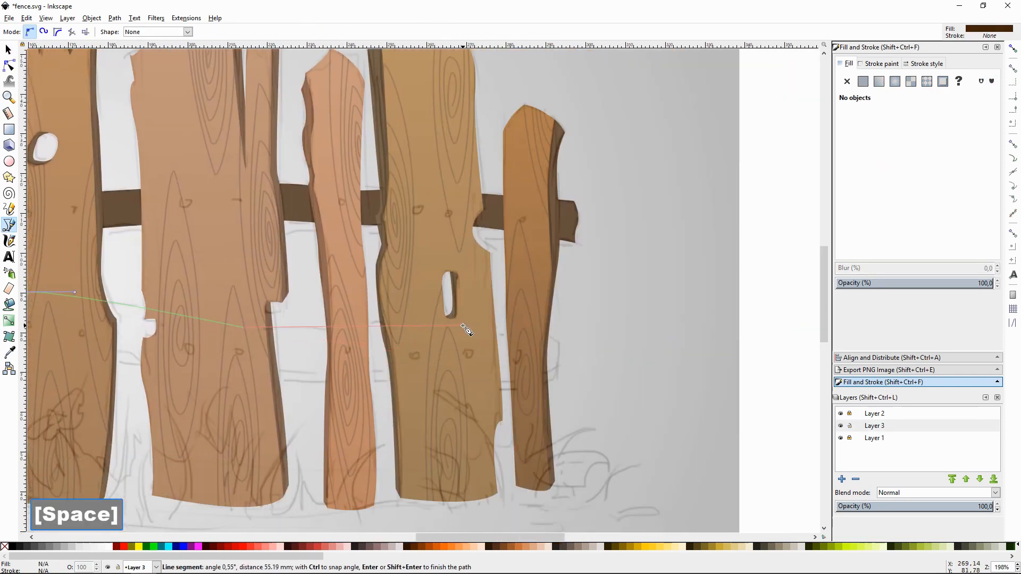
click(474, 325)
drag(559, 343, 566, 361)
drag(542, 373, 528, 376)
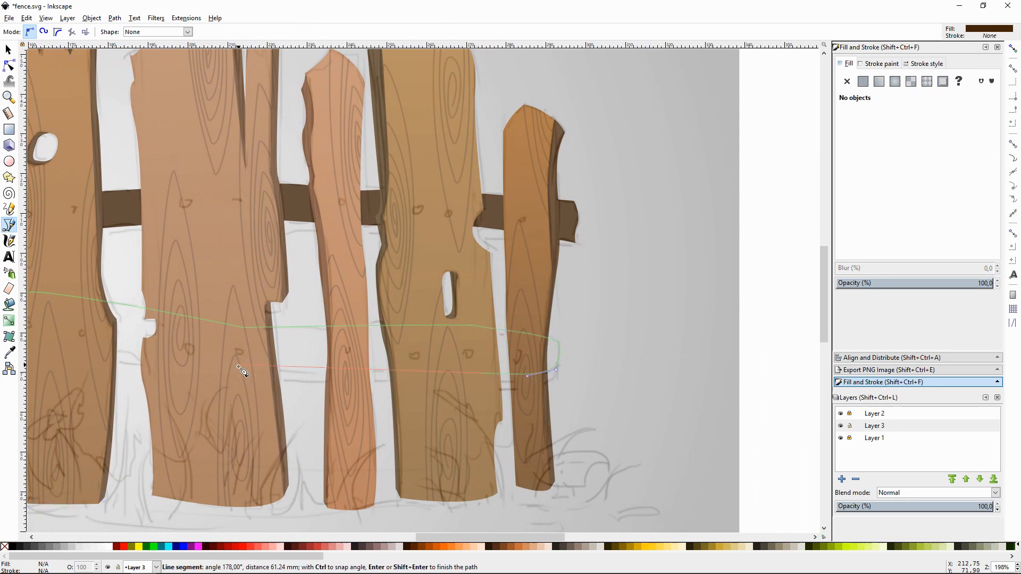
key(space)
key(space)
drag(236, 339, 244, 303)
key(shift)
click(583, 318)
Step: Send the lower rail behind the planks and give it a lighter brown fill
key(ctrl+z)
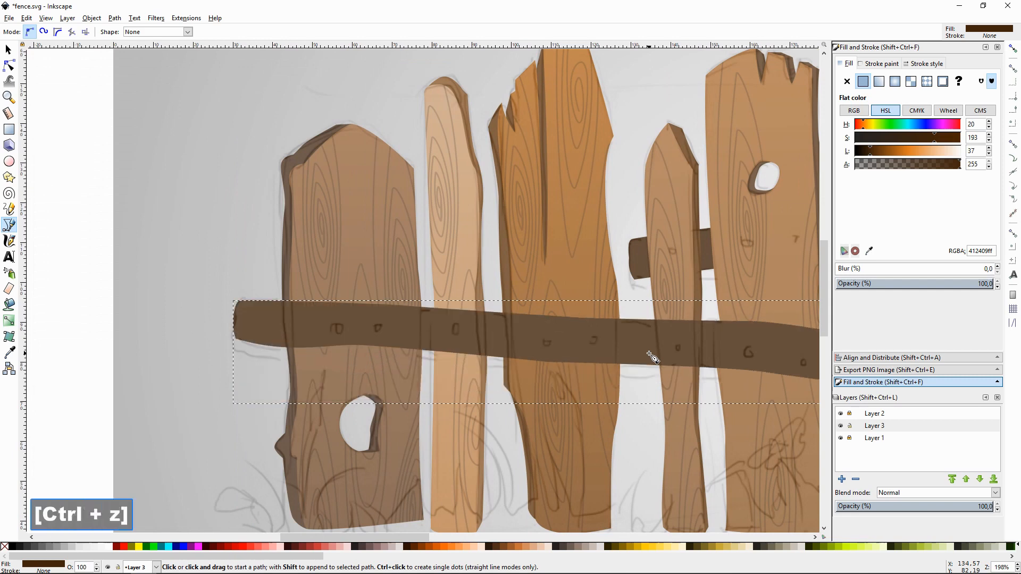
key(End)
key(space)
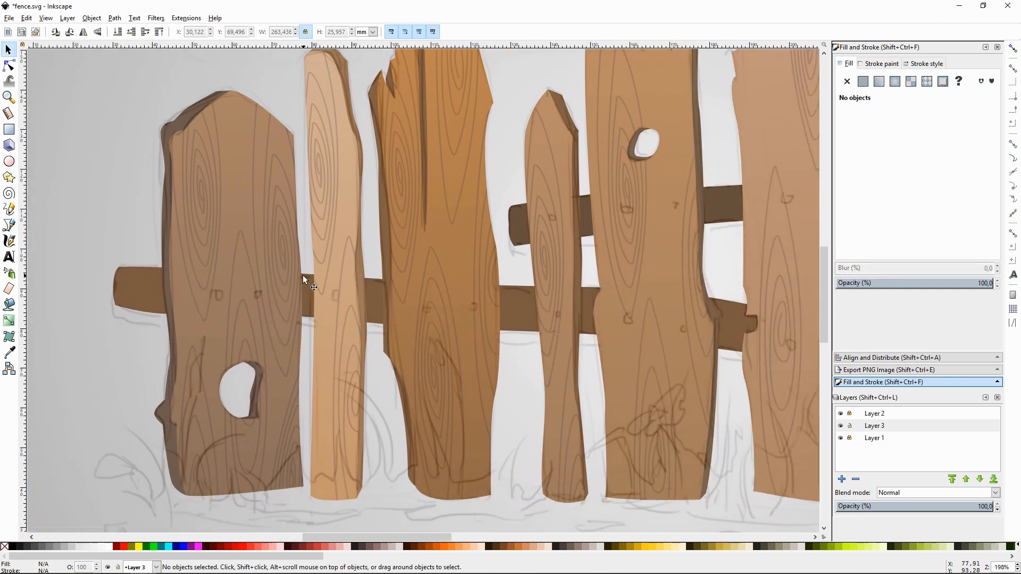
Step: Trace the lower rail's shaded underside as a closed path about 263 mm long, fill it dark brown 291606, and send it behind the planks
key(shift+F6)
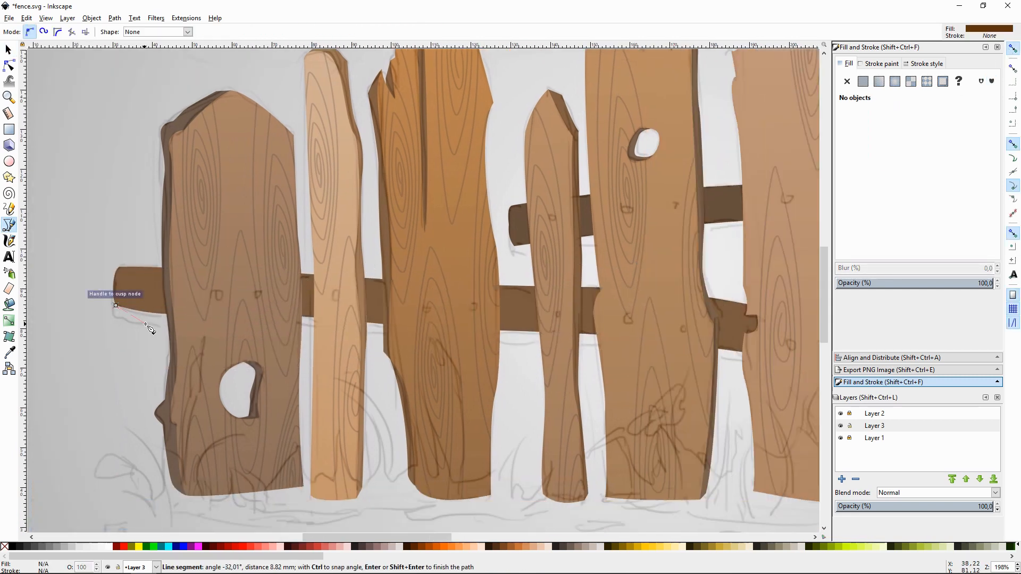
key(space)
drag(798, 382, 614, 318)
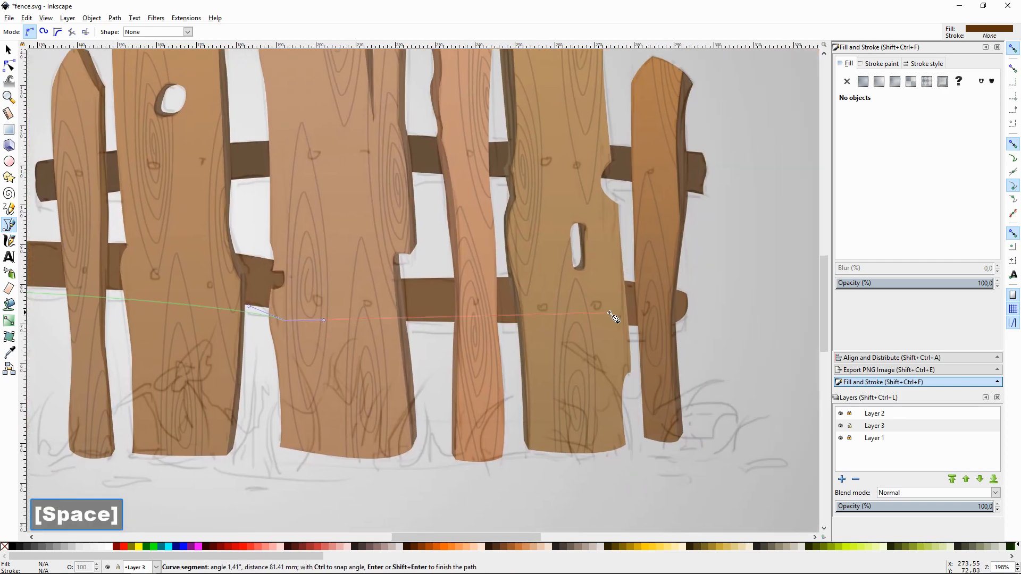
key(space)
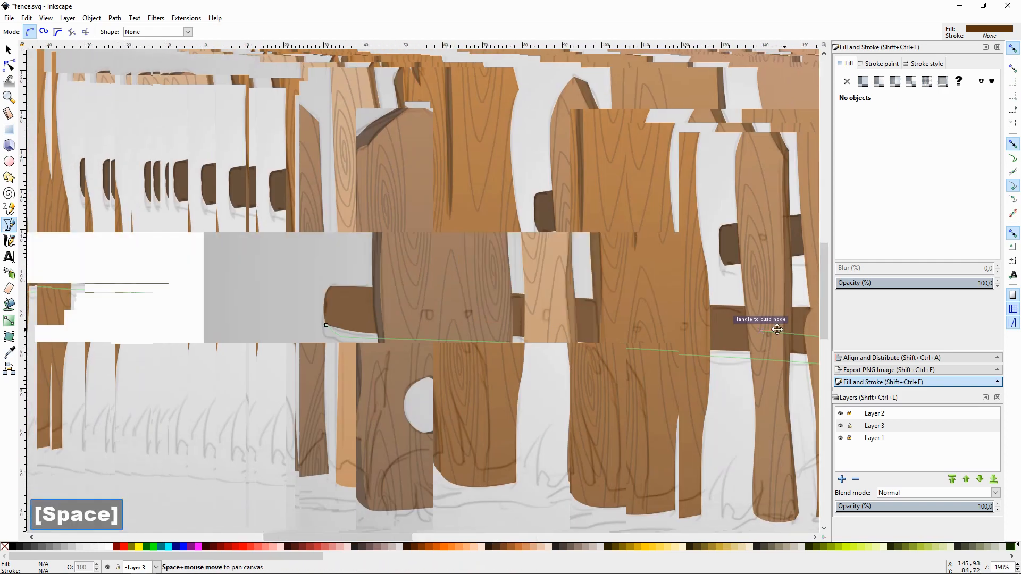
click(243, 306)
key(F1)
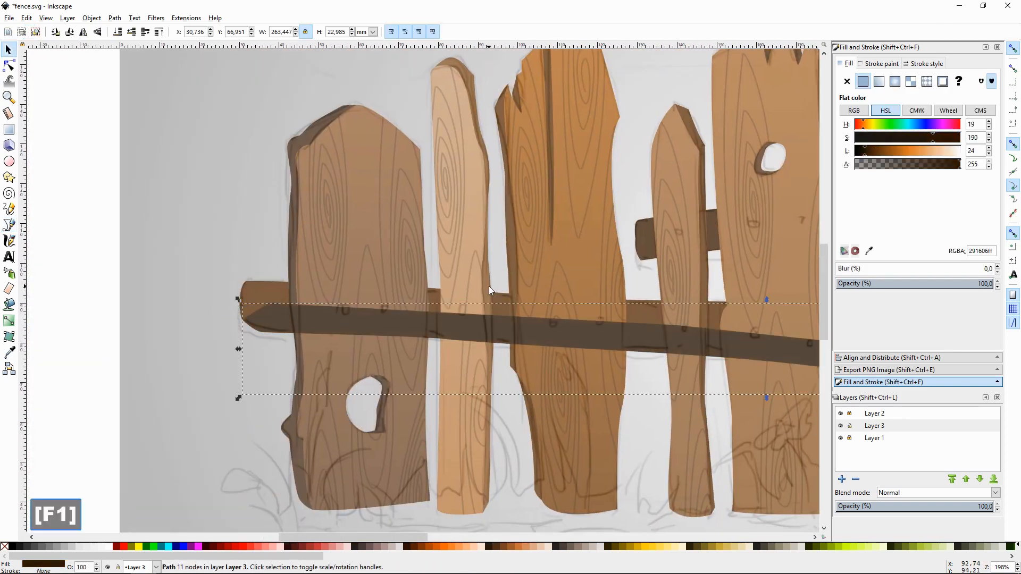
key(End)
key(Escape)
key(space)
key(shift+F6)
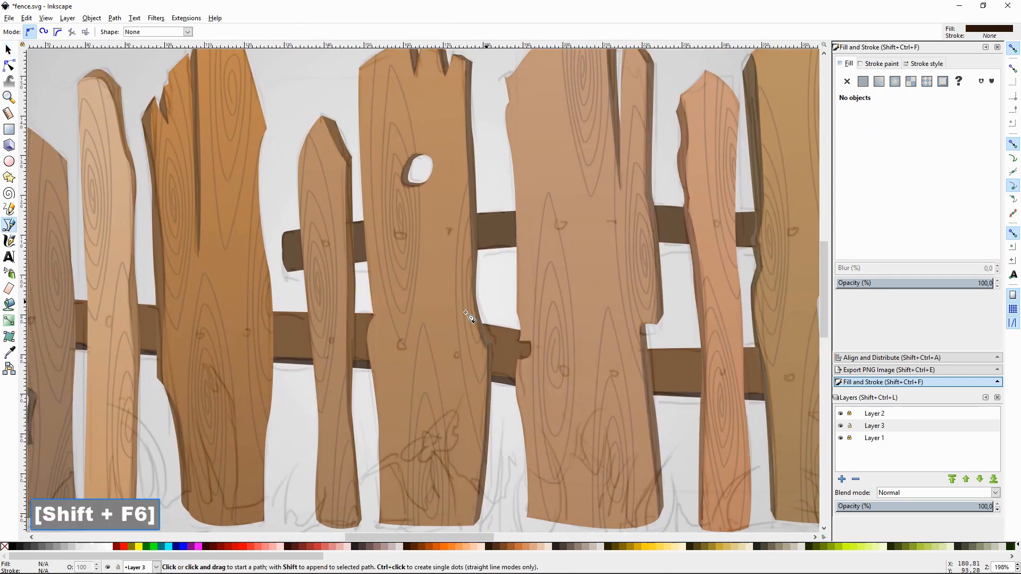
click(287, 273)
key(space)
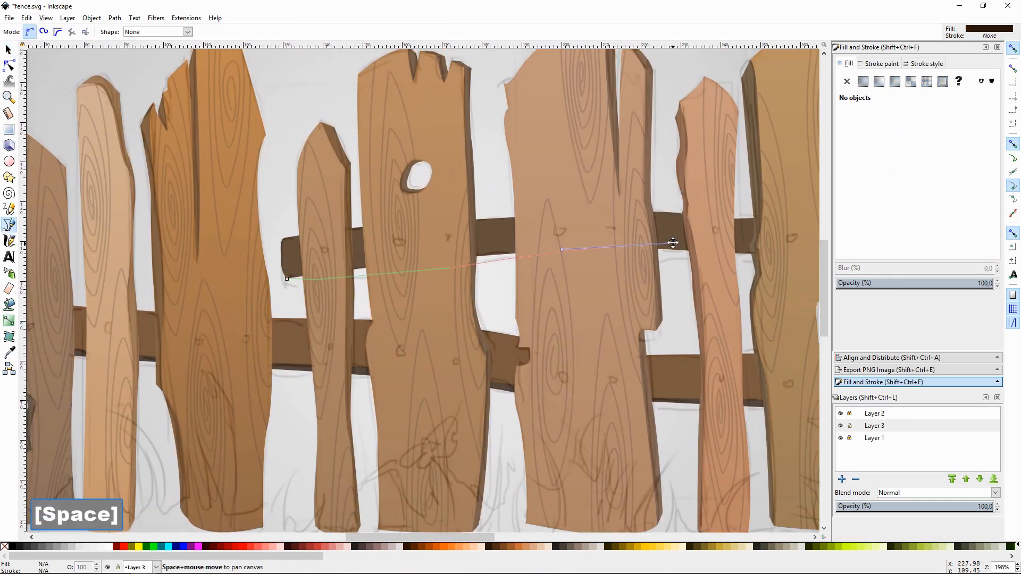
scroll(606, 300, up, 1)
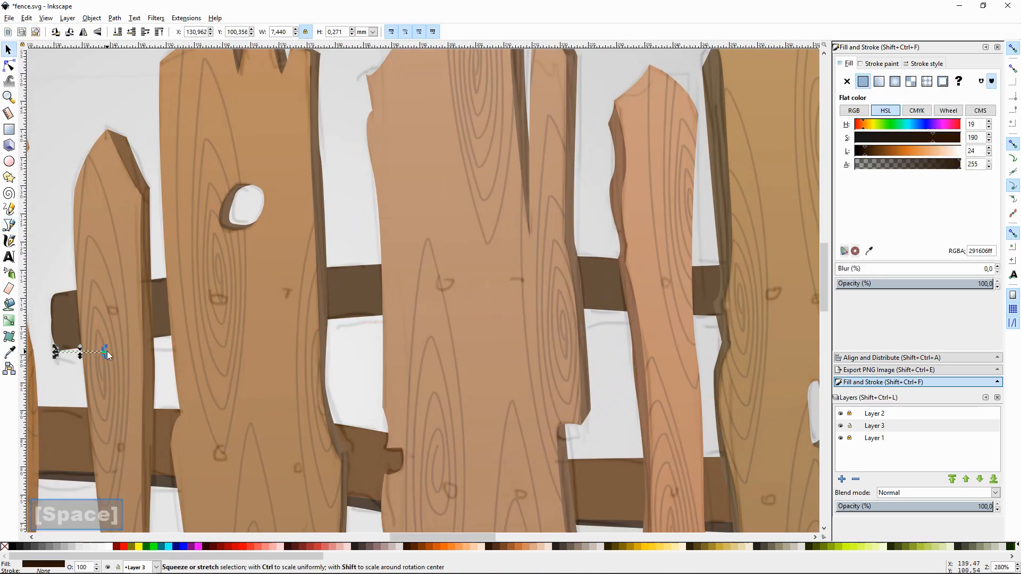
key(BackSpace)
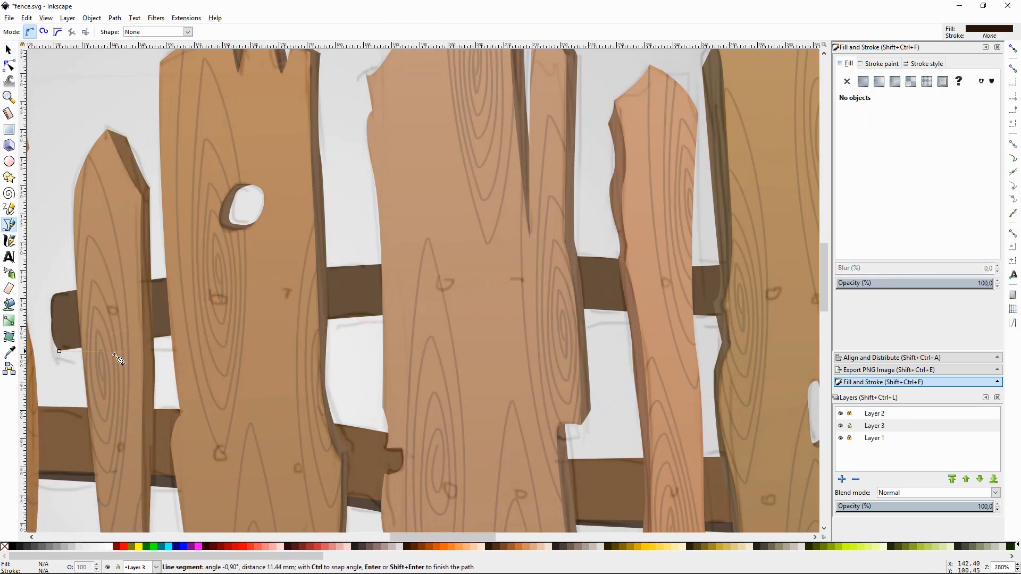
Step: Trace the upper rail's shaded underside as a closed Bezier path about 168 mm long, from the rail's left end to its right end
key(space)
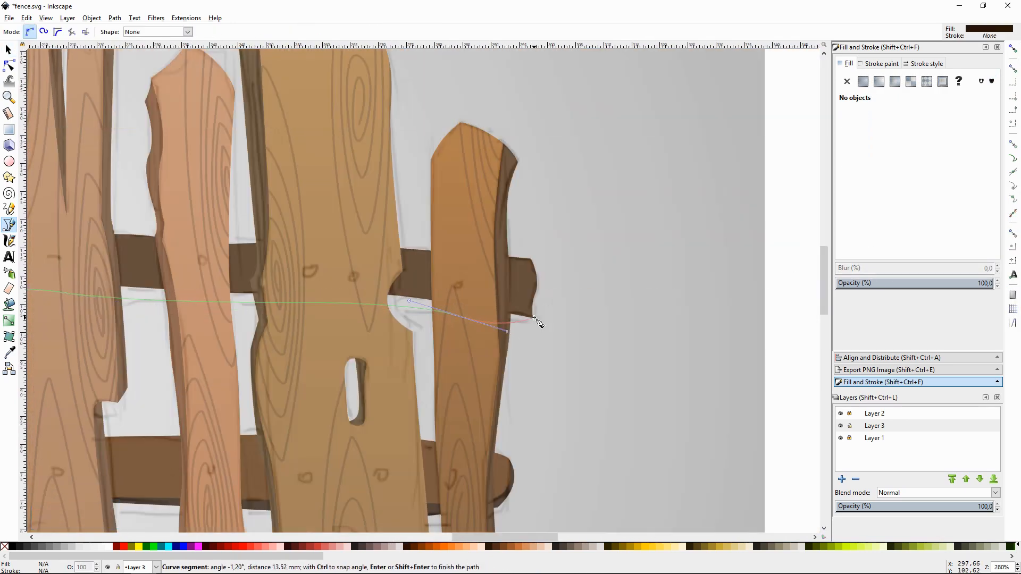
click(538, 294)
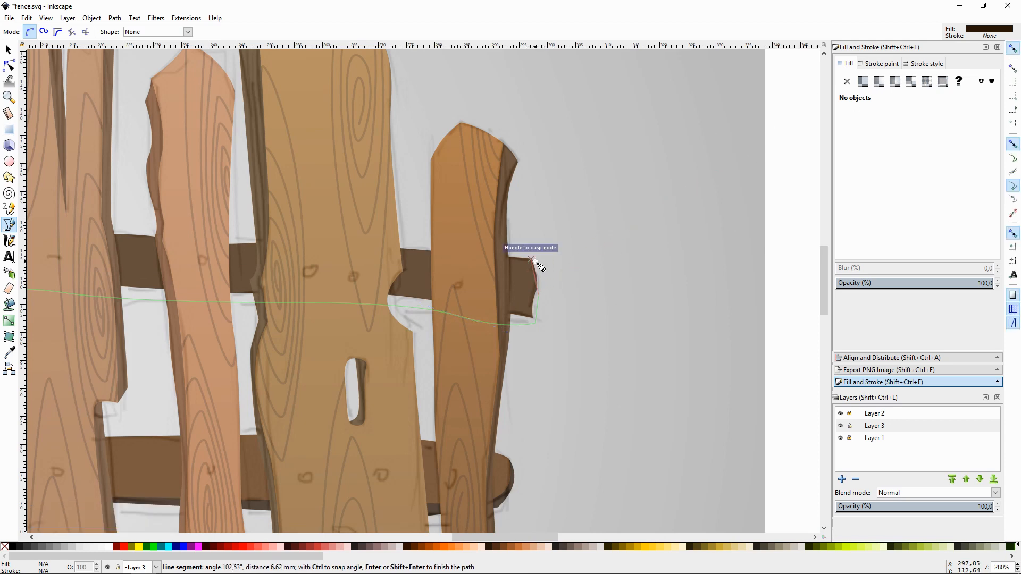
click(249, 277)
key(space)
click(473, 276)
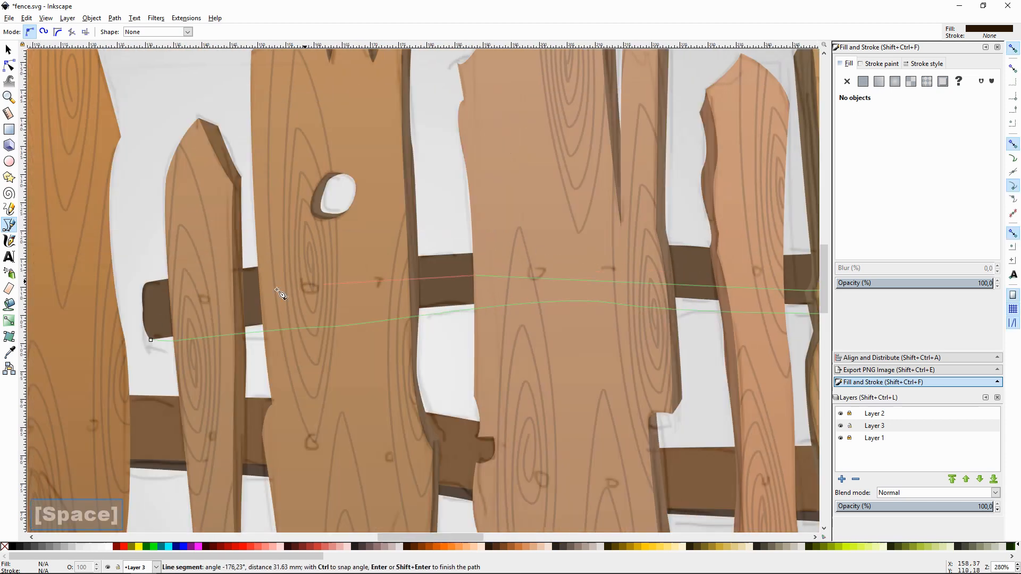
click(162, 319)
click(152, 341)
Step: Send the upper rail's underside shading behind the planks and darken its fill to lightness 12
key(s)
key(End)
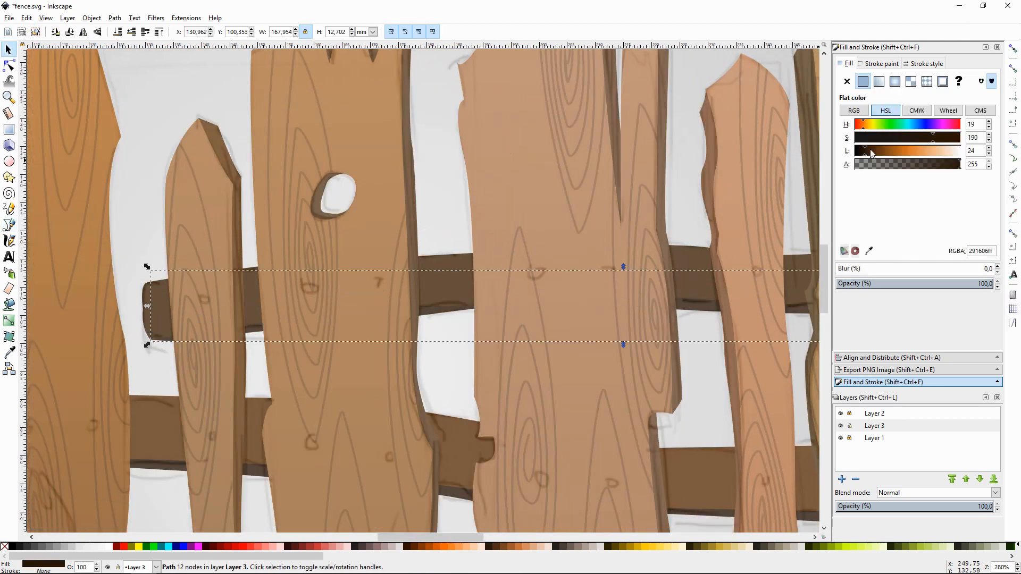
click(859, 152)
Step: Hide the sketch layer and check the whole fence with both shaded rails
click(841, 414)
click(684, 179)
key(minus)
key(minus)
key(minus)
key(space)
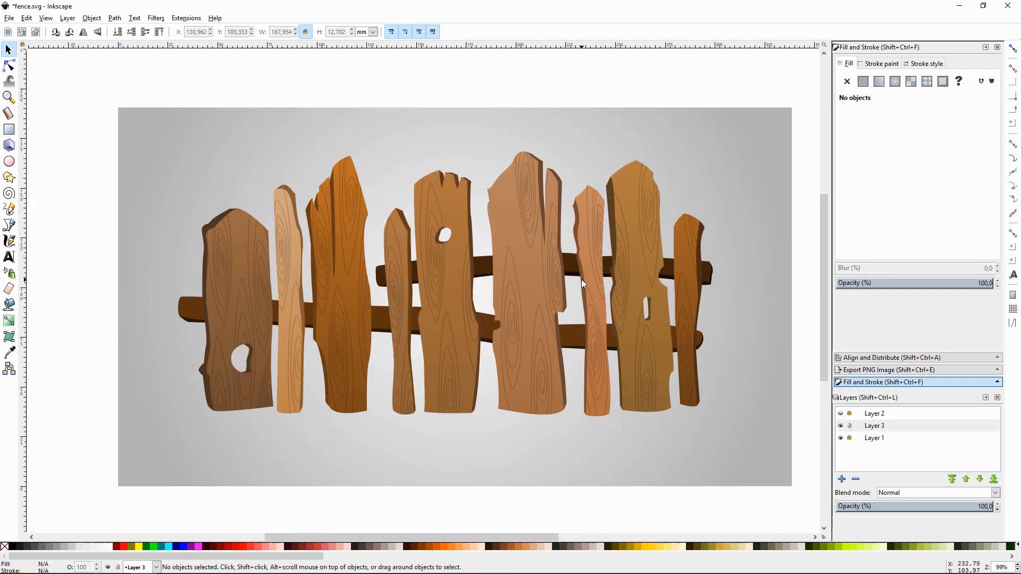
Step: Draw a four-sided block about 38 by 20 mm over the lower rail across the first plank and fill it black
key(plus)
key(plus)
key(space)
key(plus)
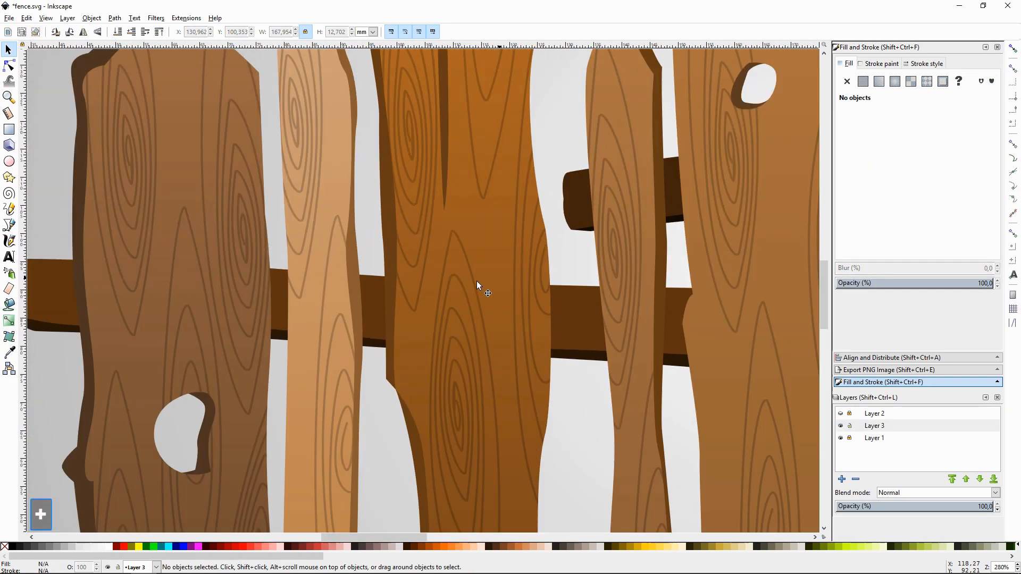
key(space)
key(b)
click(307, 179)
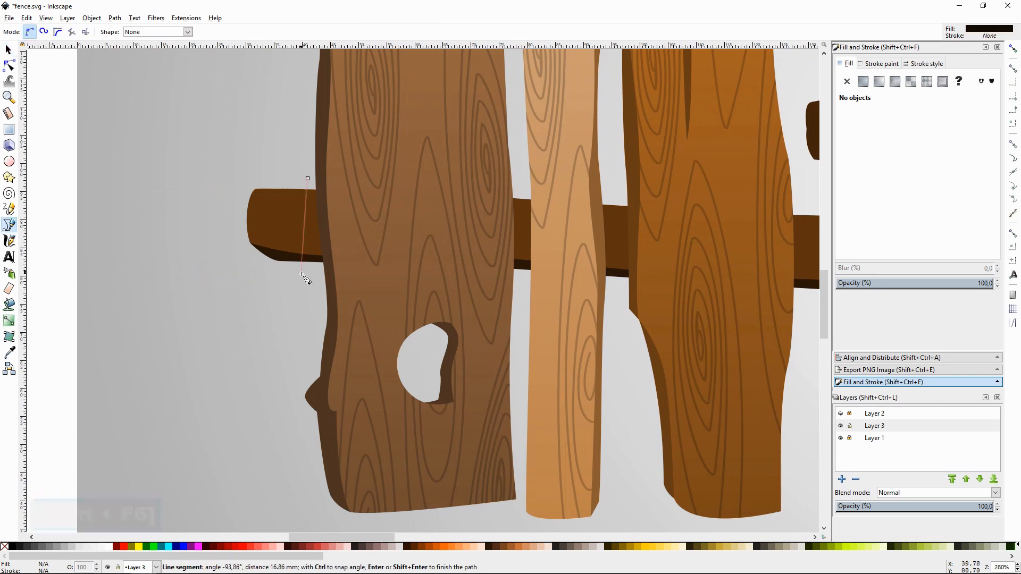
click(312, 282)
click(309, 178)
key(F1)
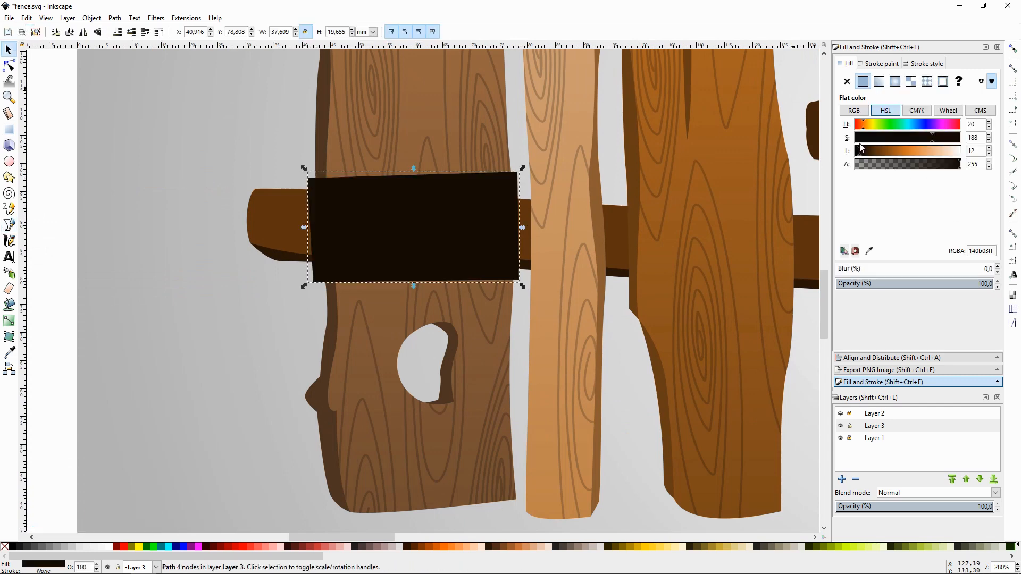
click(12, 547)
Step: Duplicate the lower rail and its dark underside, and combine the copies into one shape with Union
click(272, 206)
key(ctrl+d)
shift+click(489, 179)
click(231, 305)
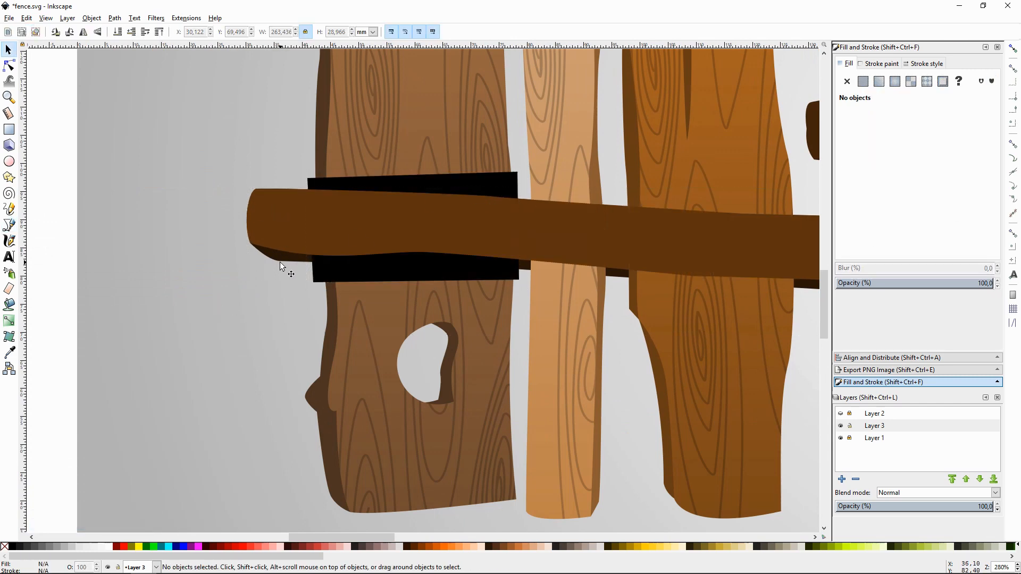
click(279, 259)
key(ctrl+d)
shift+click(273, 198)
key(ctrl+plus)
Step: Intersect the united rail copy with the black block and lower the resulting shadow piece behind the first plank
click(490, 180)
key(Home)
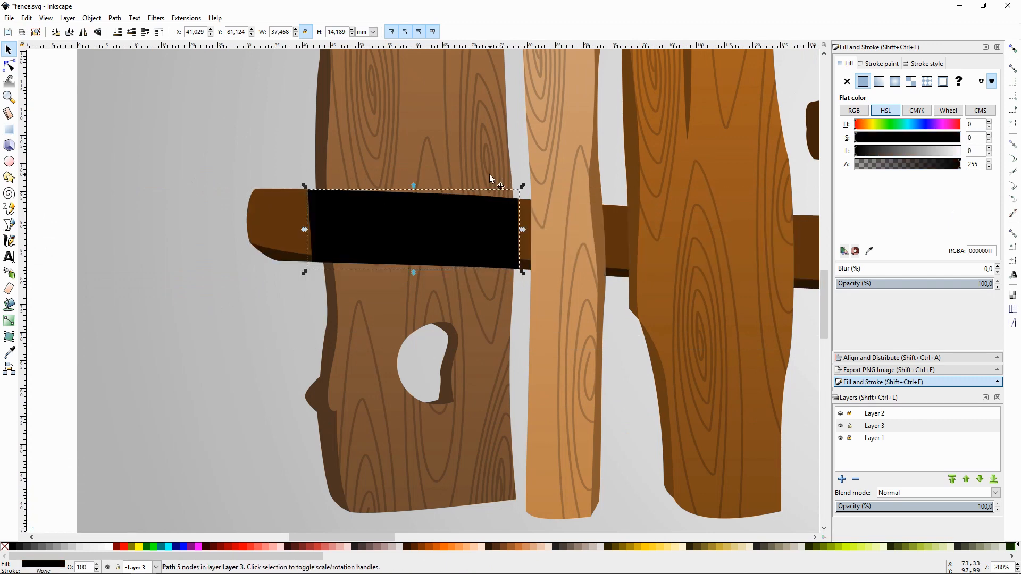
key(Page_Down)
Step: Draw a black four-sided block about 15 by 17 mm over the lower rail across the second plank
key(space)
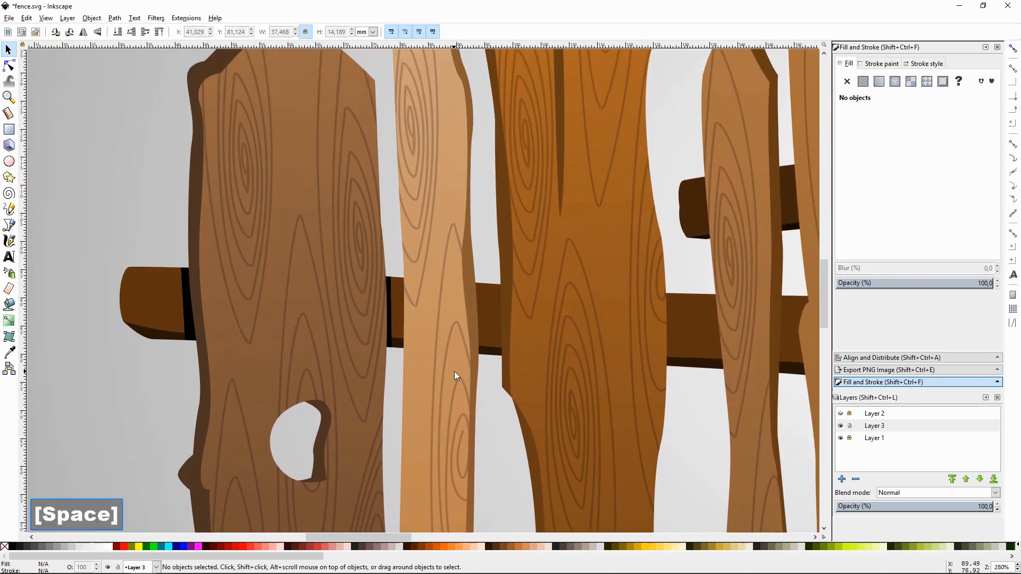
key(shift+F6)
click(397, 266)
click(398, 356)
click(396, 266)
key(F1)
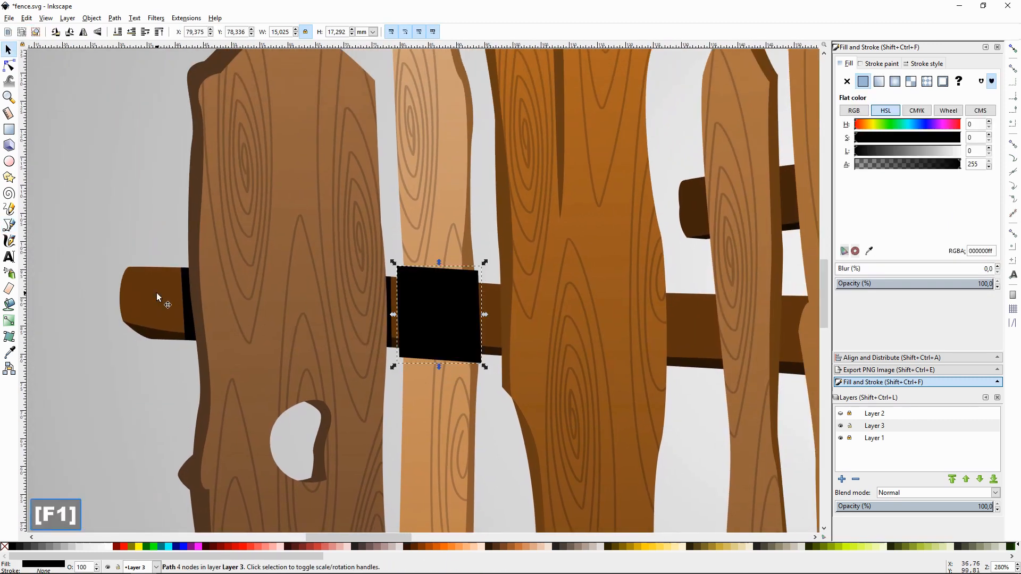
Step: Clip the second plank's black block to a united copy of the lower rail and its underside, and lower it behind the plank
click(157, 294)
shift+click(157, 336)
key(ctrl+d)
key(ctrl+plus)
shift+click(449, 273)
key(ctrl+asterisk)
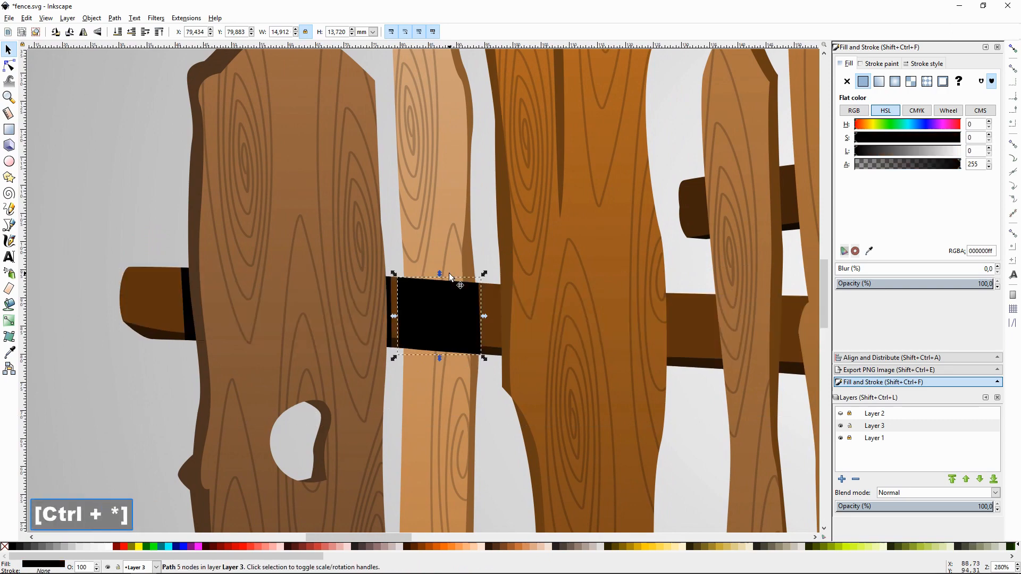
key(Page_Down)
key(Escape)
Step: Draw a black four-sided block over the lower rail, spanning slightly more than the width of the third plank
key(minus)
drag(550, 312, 442, 327)
key(plus)
key(shift+F6)
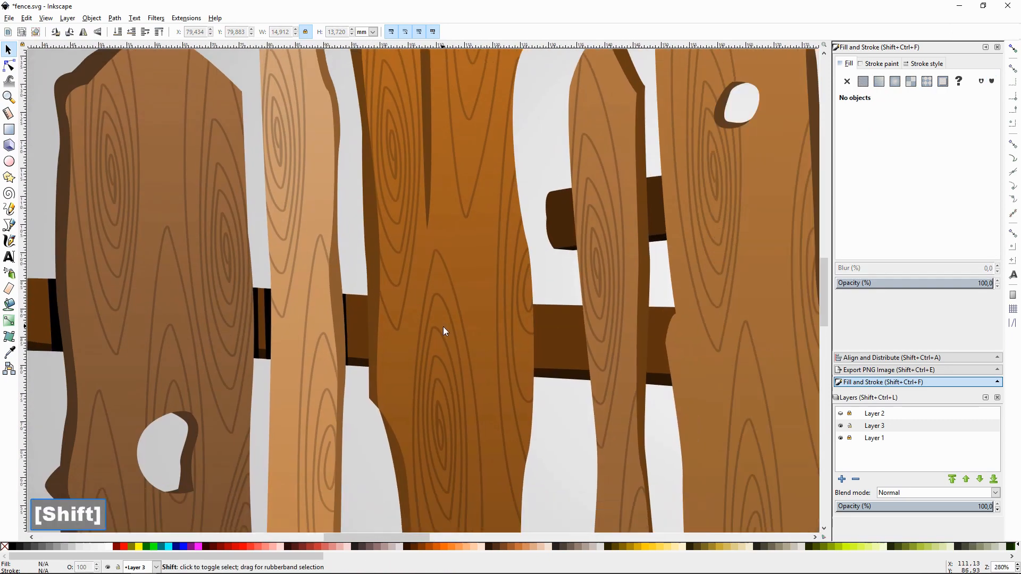
click(362, 287)
click(364, 287)
Step: Draw black shadow blocks over the lower rail across the fourth and fifth planks, following the fifth plank's bulging edge
key(space)
drag(369, 288, 254, 286)
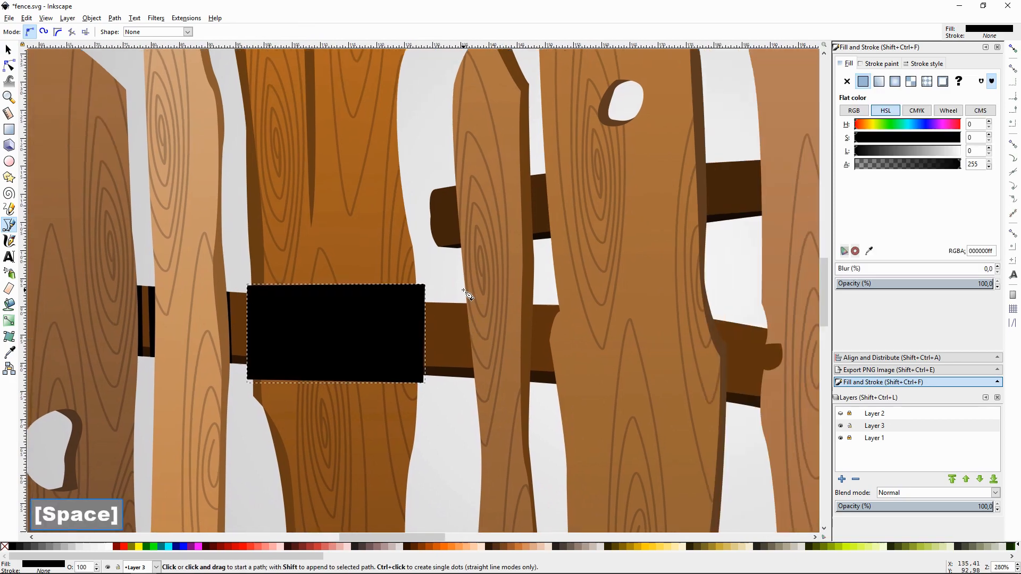
click(460, 292)
click(542, 296)
click(460, 291)
click(551, 296)
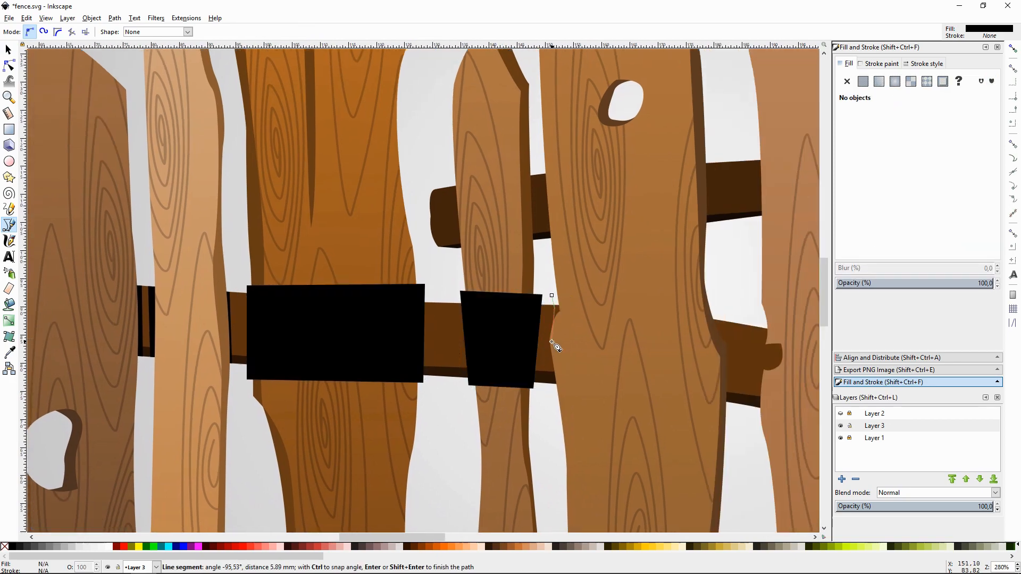
click(551, 296)
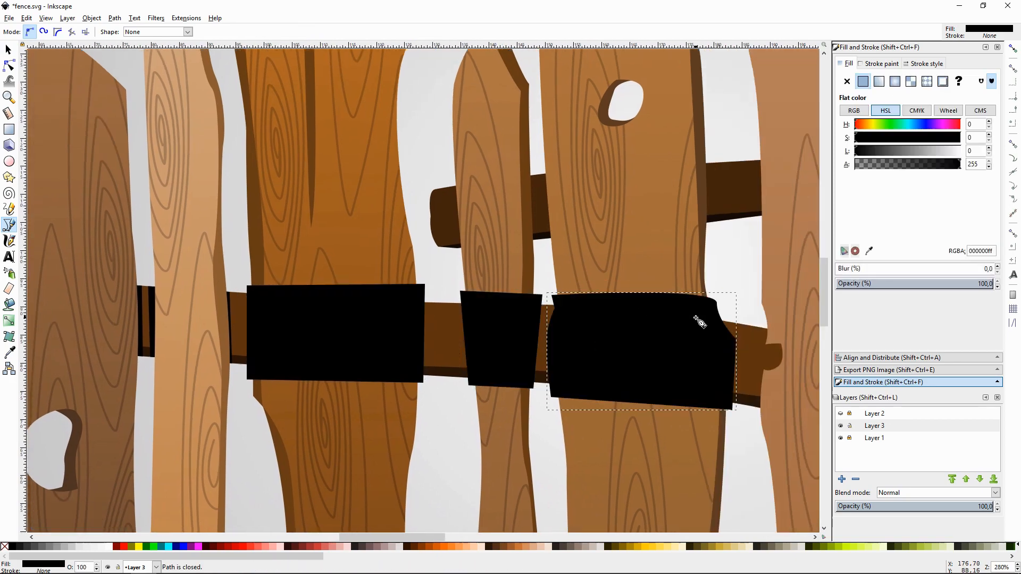
Step: Draw a black shadow block over the lower rail across the sixth plank, shaping its left edge around the rail's broken stub
key(space)
drag(551, 296, 259, 250)
click(469, 275)
drag(468, 307, 485, 312)
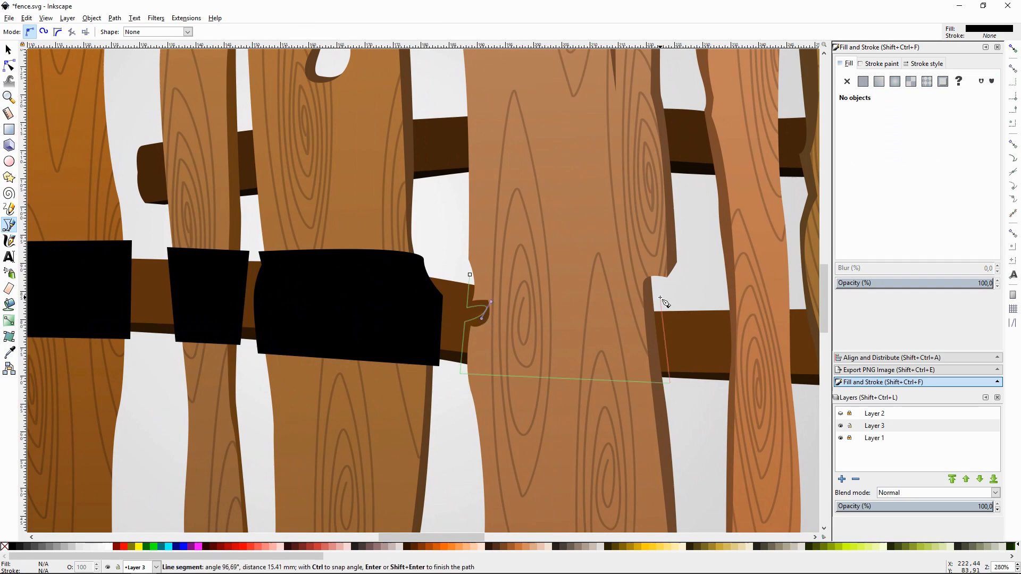
click(664, 301)
click(470, 275)
Step: Draw a black shadow block over the lower rail across the narrow seventh plank
key(space)
drag(599, 298, 378, 286)
click(505, 292)
drag(532, 377, 533, 377)
click(575, 378)
click(573, 288)
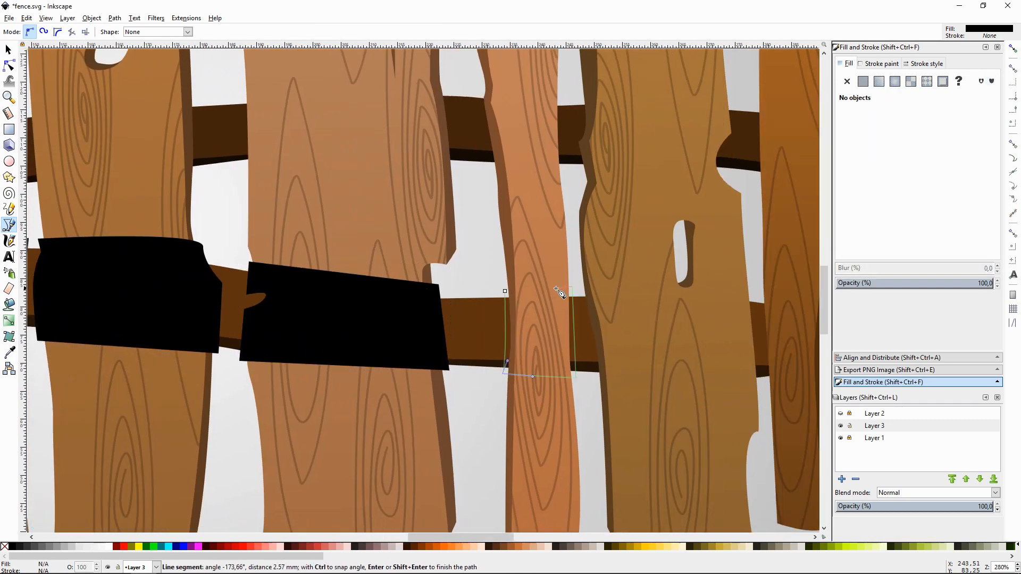
click(504, 291)
Step: Draw black shadow blocks over the lower rail across the eighth plank and the last plank
key(space)
click(387, 251)
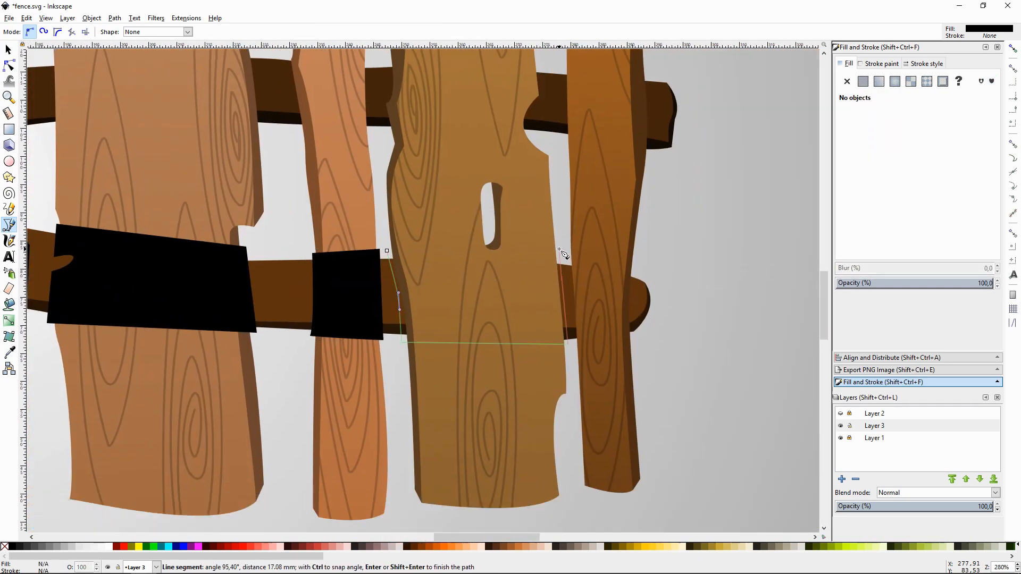
click(560, 248)
click(387, 250)
click(566, 252)
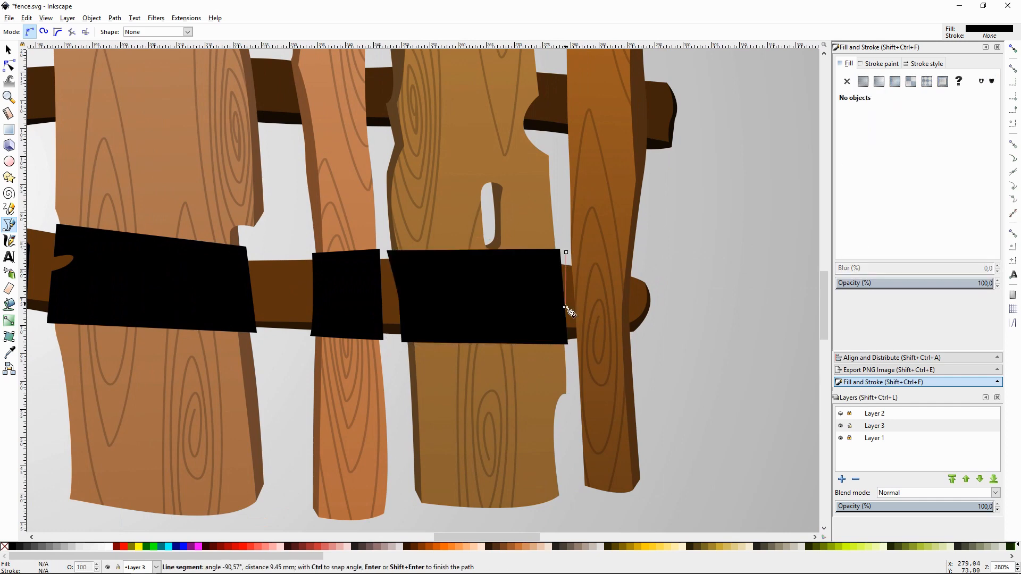
drag(650, 252, 621, 257)
click(566, 252)
Step: Duplicate the lower rail with its dark underside and unite the copies into one clipping shape above the planks
key(F1)
key(minus)
key(minus)
key(space)
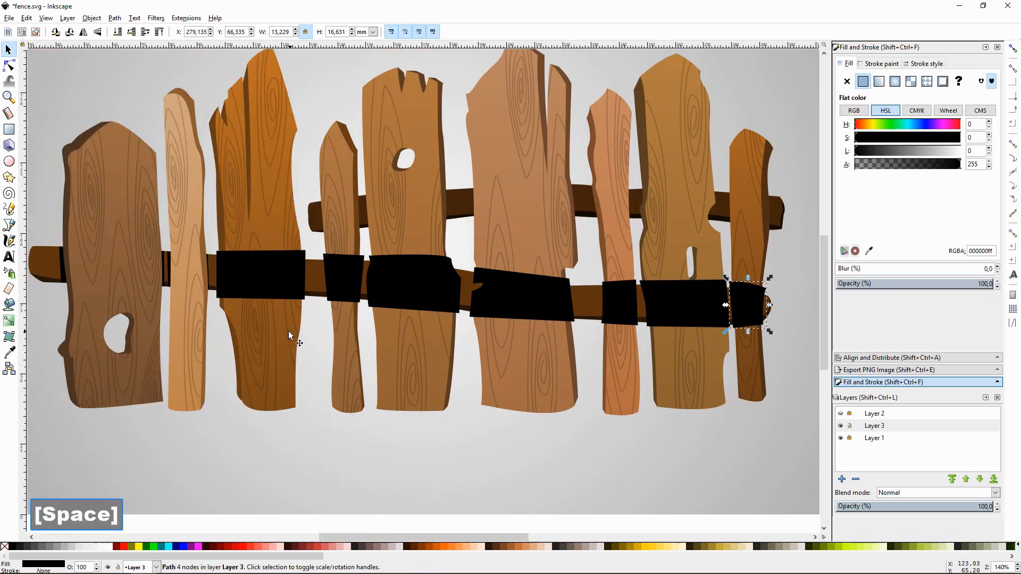
shift+click(315, 277)
key(ctrl+d)
key(ctrl+plus)
key(ctrl+f)
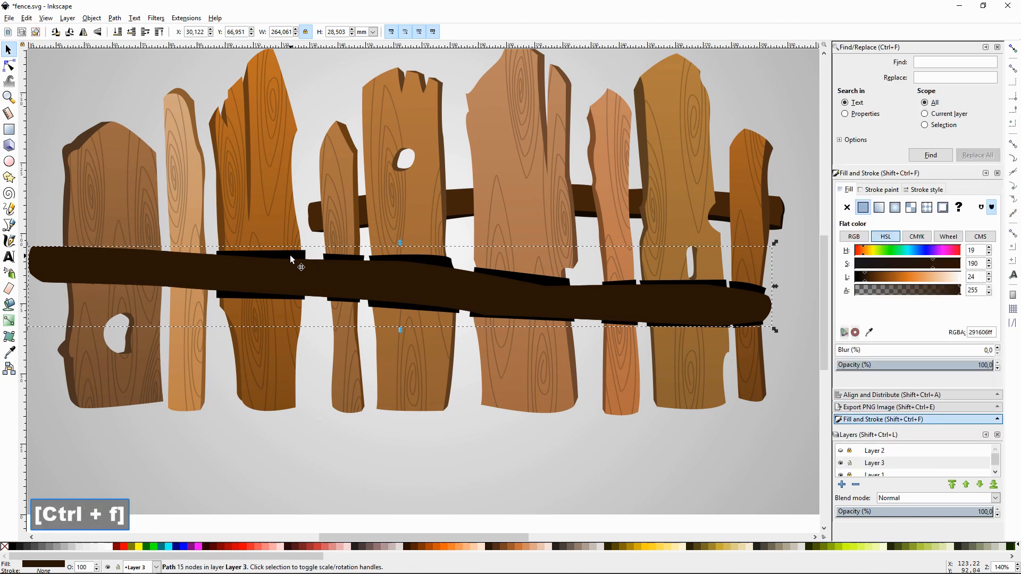
Step: Clip the black blocks on the third and fourth planks to the rail outline by intersecting them with copies of the united rail
shift+click(292, 255)
key(ctrl+asterisk)
click(329, 274)
key(ctrl+d)
shift+click(358, 258)
key(ctrl+asterisk)
Step: Clip the black blocks on the fifth and sixth planks to the rail outline using duplicates of the united rail and Intersection
click(376, 276)
key(ctrl+d)
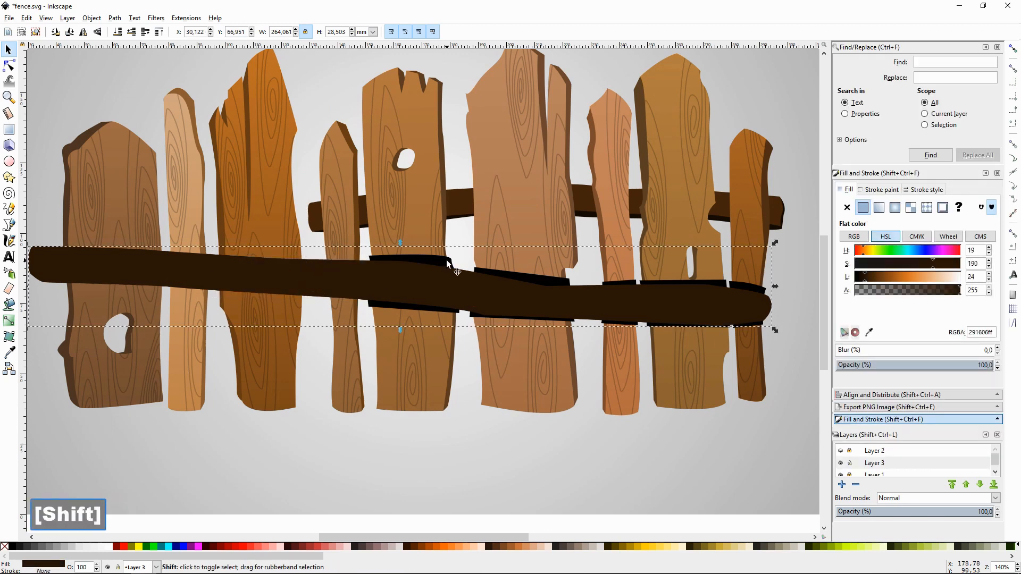
shift+click(445, 260)
key(ctrl+asterisk)
click(505, 298)
key(ctrl+d)
shift+click(554, 280)
key(ctrl+asterisk)
Step: Intersect the black blocks on the seventh, eighth and ninth planks with the united rail shape, using up the last copy
click(617, 299)
key(ctrl+d)
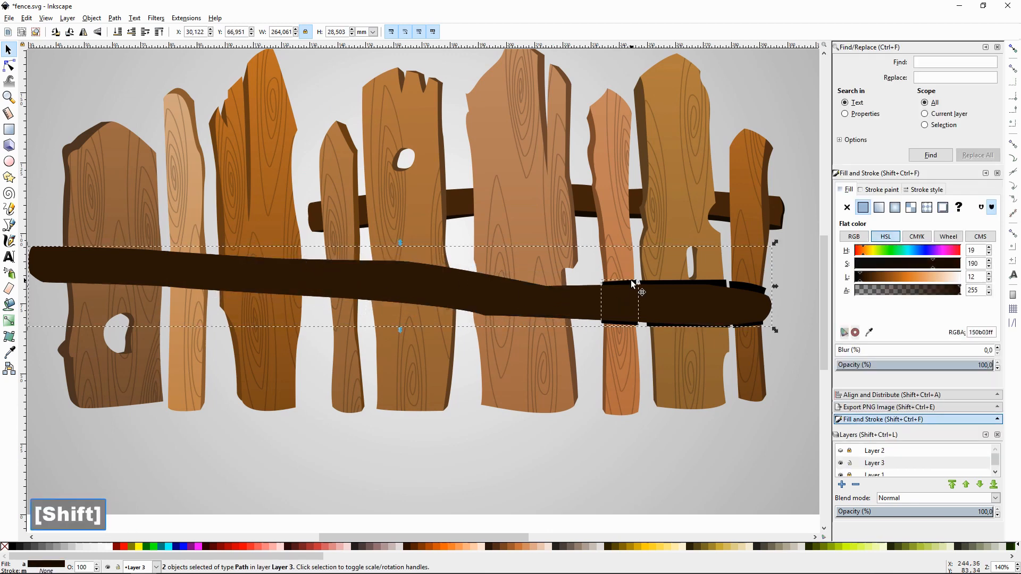
key(ctrl+asterisk)
click(671, 294)
key(ctrl+d)
shift+click(713, 282)
key(ctrl+asterisk)
click(735, 297)
shift+click(749, 283)
key(ctrl+asterisk)
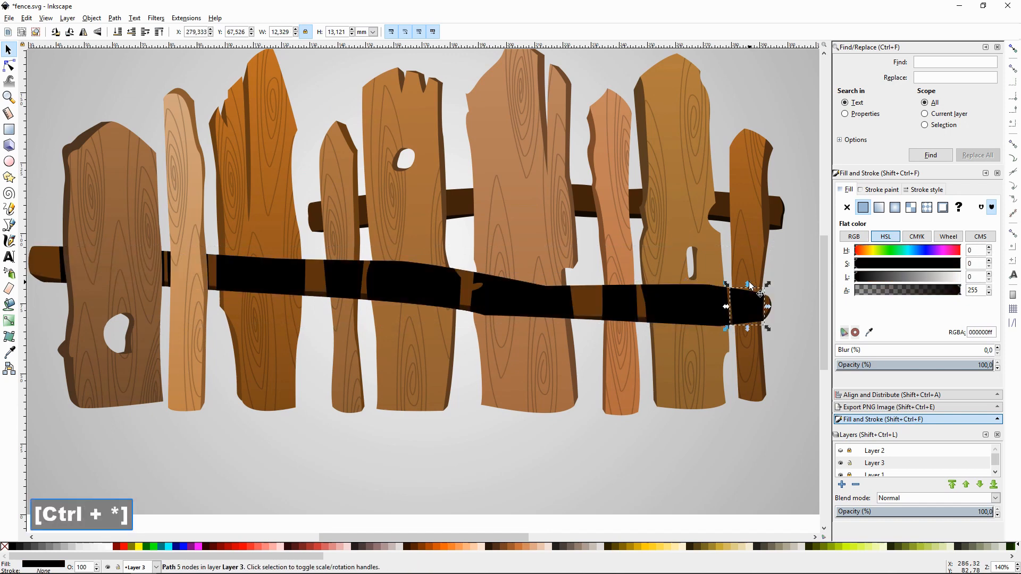
Step: Lower the clipped black shadow pieces on the third to ninth planks behind their planks, working from the last plank backwards
key(Page_Down)
click(663, 305)
key(Page_Down)
click(618, 302)
key(Page_Down)
click(519, 298)
key(Page_Down)
click(418, 285)
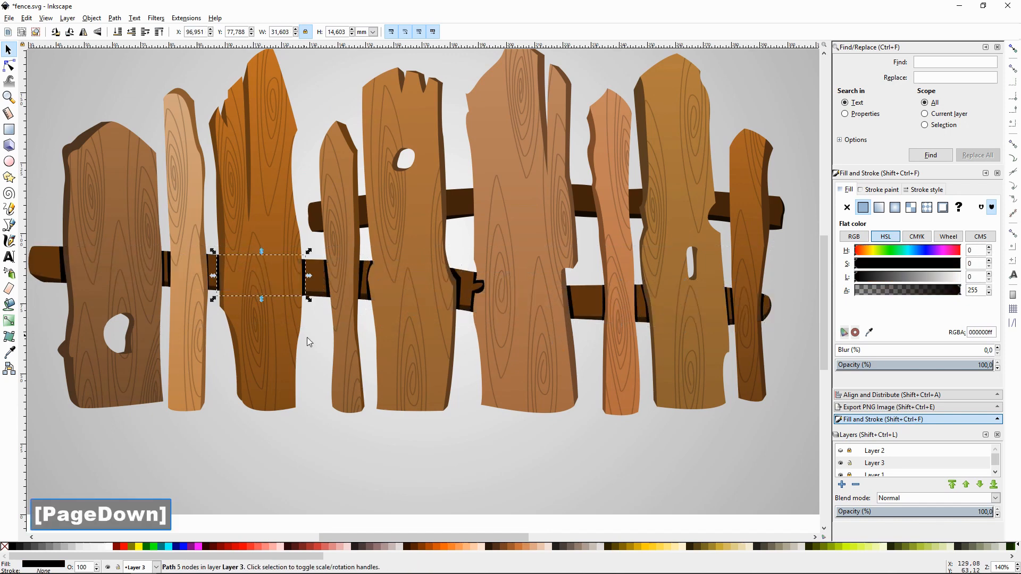
Step: Close the Find/Replace dialog and clear the selection
click(612, 430)
click(467, 310)
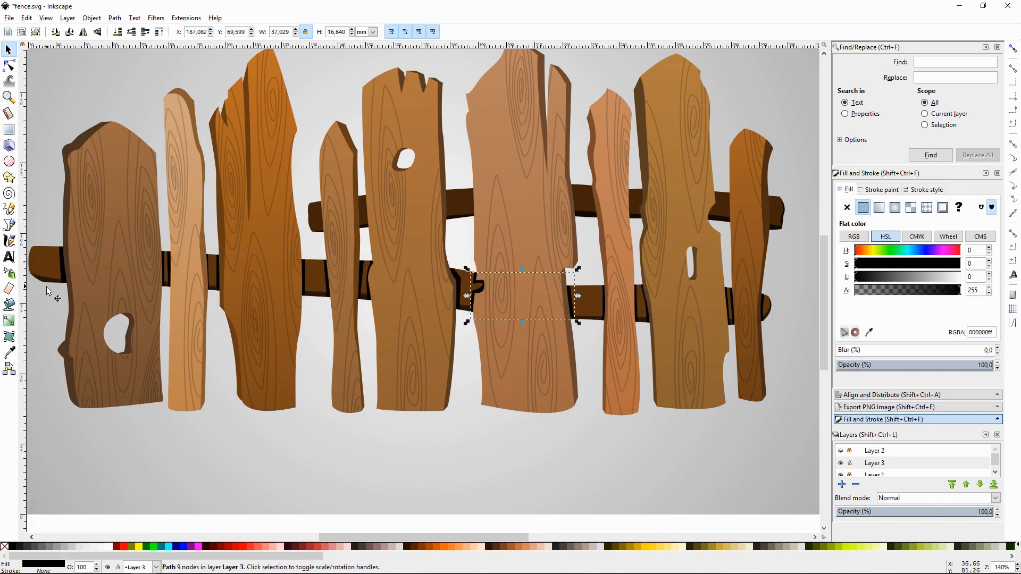
click(997, 47)
click(805, 159)
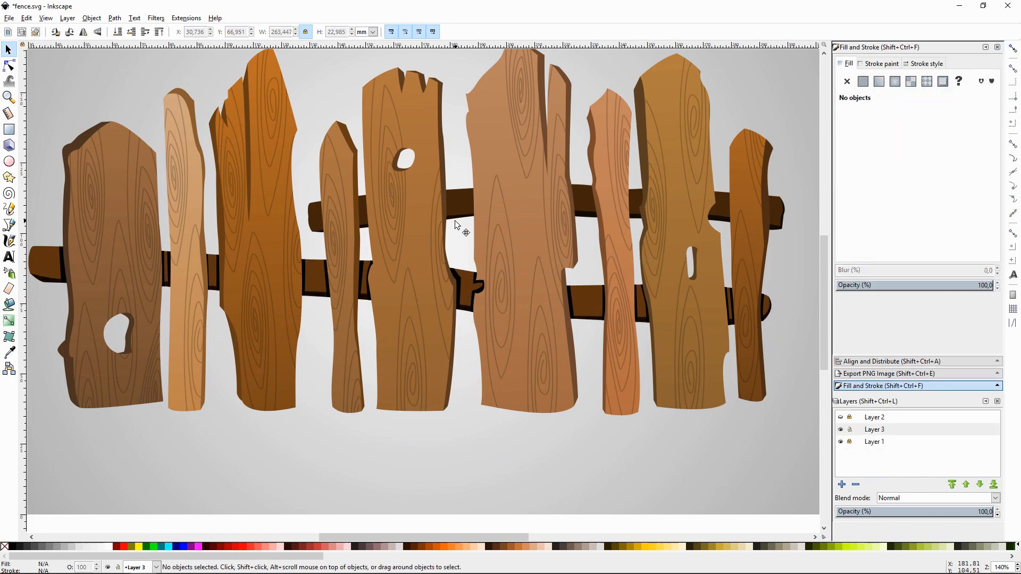
click(455, 218)
drag(861, 152, 845, 155)
click(803, 156)
key(minus)
key(plus)
key(plus)
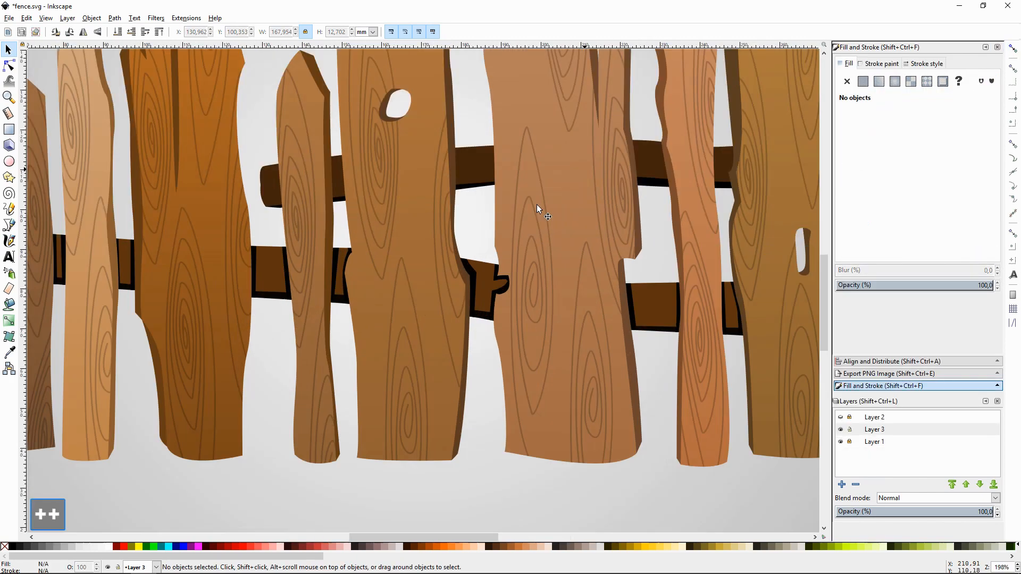
key(ctrl+z)
right_click(477, 273)
mouse_move(516, 394)
click(638, 405)
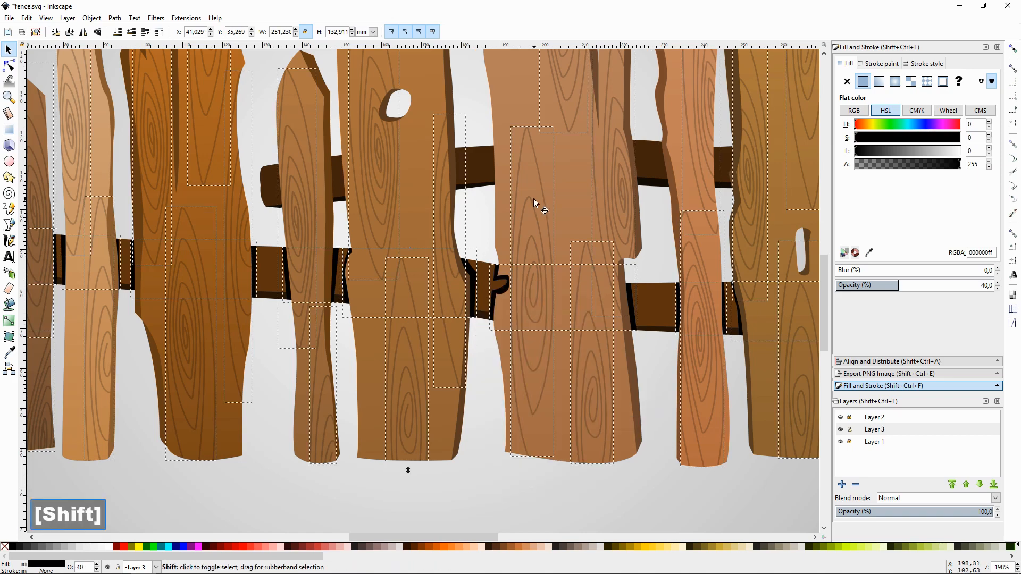
shift+click(533, 200)
click(954, 284)
key(ctrl+z)
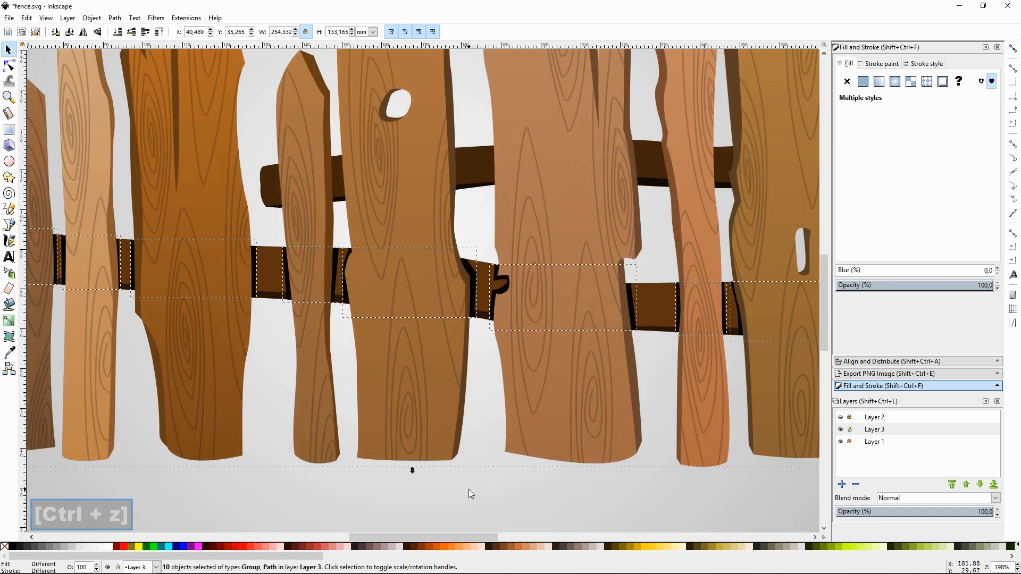
scroll(569, 391, down, 2)
shift+click(572, 415)
key(ctrl+z)
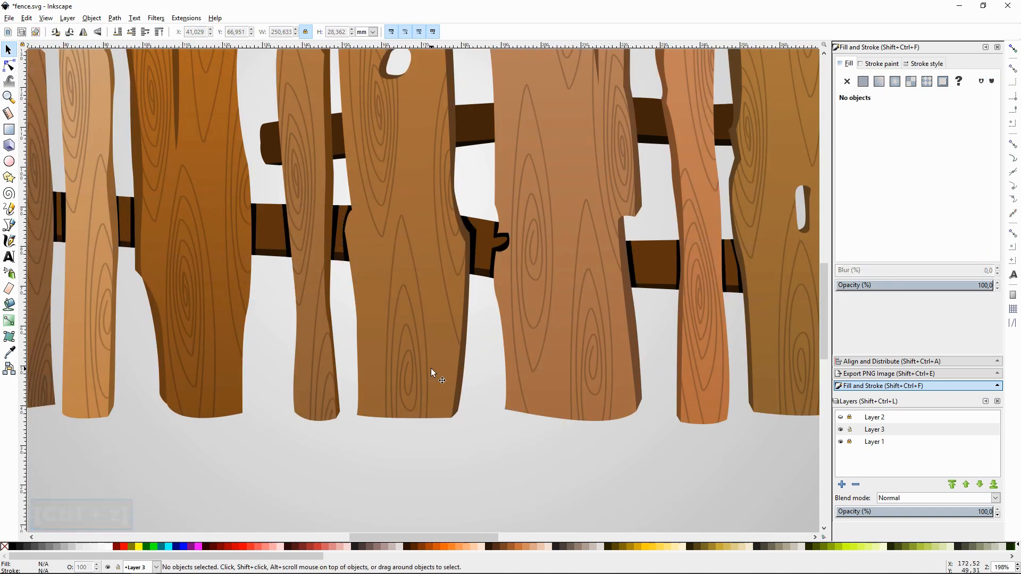
Step: Select all nine black plank shadow pieces on the lower rail and set their opacity to 50%
key(minus)
click(62, 248)
key(plus)
key(space)
shift+click(304, 260)
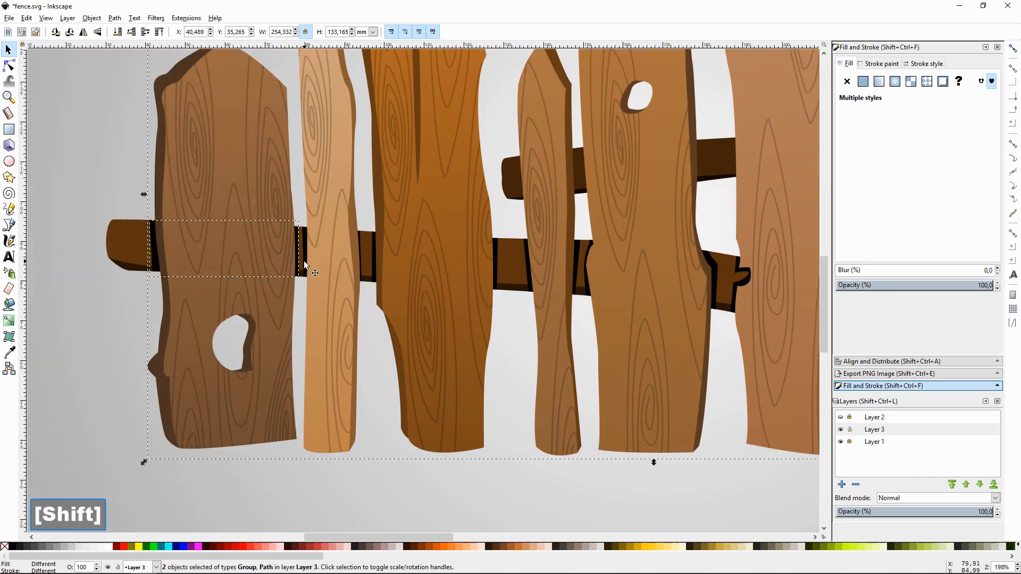
shift+click(304, 261)
shift+click(302, 257)
shift+click(302, 257)
key(plus)
shift+click(255, 256)
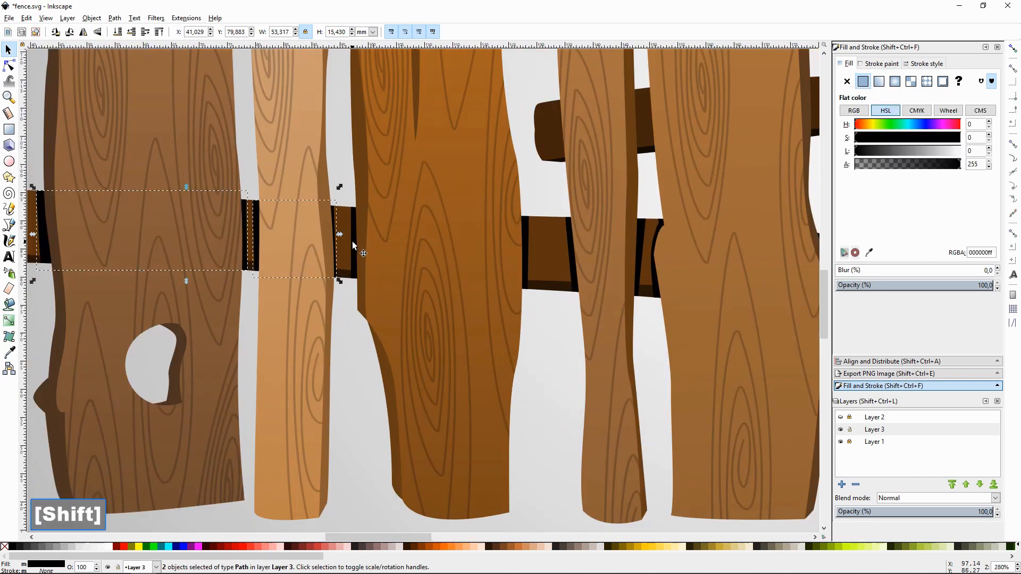
shift+click(568, 257)
shift+click(655, 277)
shift+click(656, 277)
shift+click(657, 279)
key(space)
shift+click(470, 252)
shift+click(723, 273)
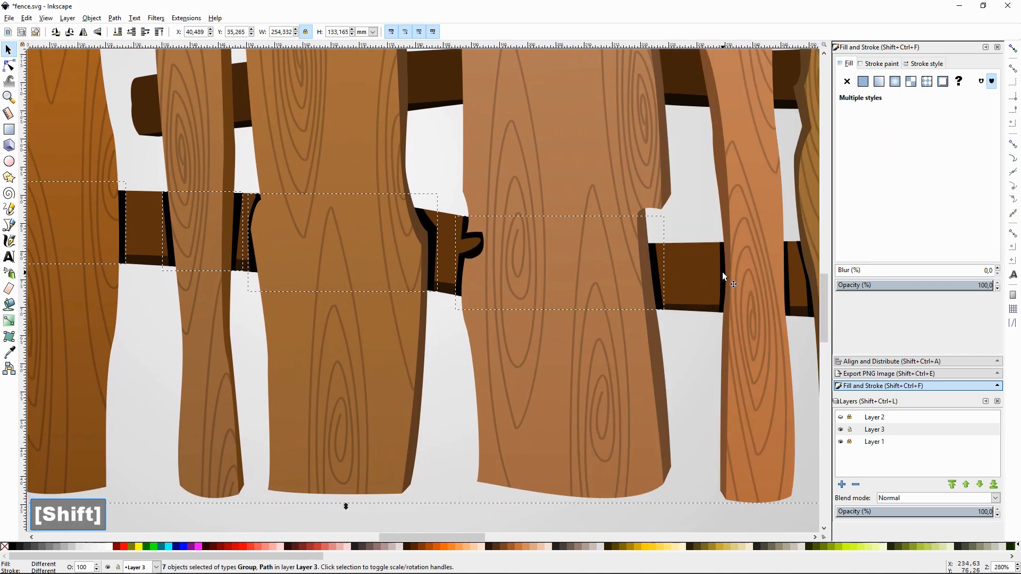
shift+click(722, 272)
key(space)
click(933, 286)
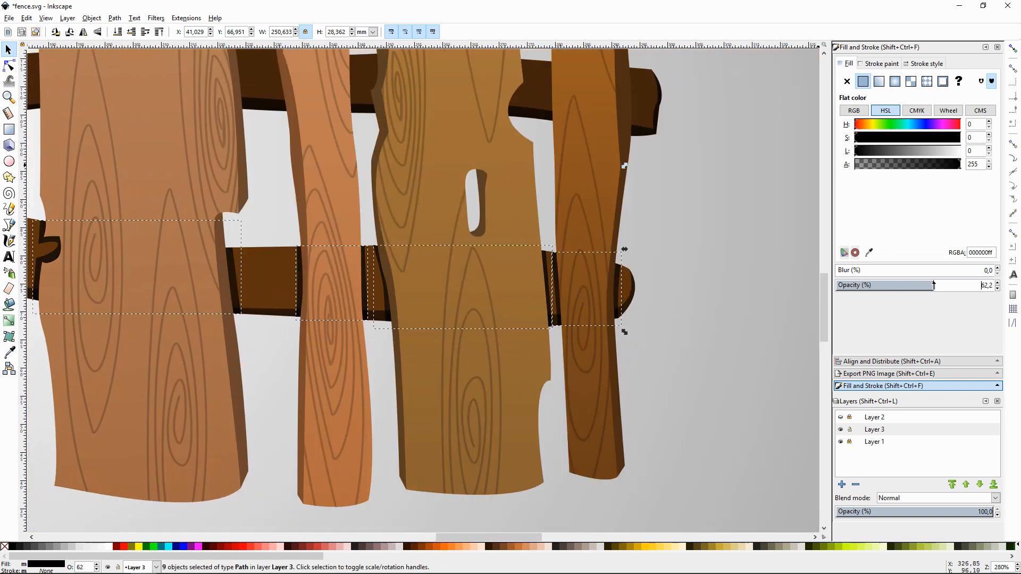
text(50)
key(Return)
click(670, 343)
Step: Draw a straight-sided shadow block with the Pen tool across the fourth plank, slightly overlapping the upper rail's edges
key(minus)
key(minus)
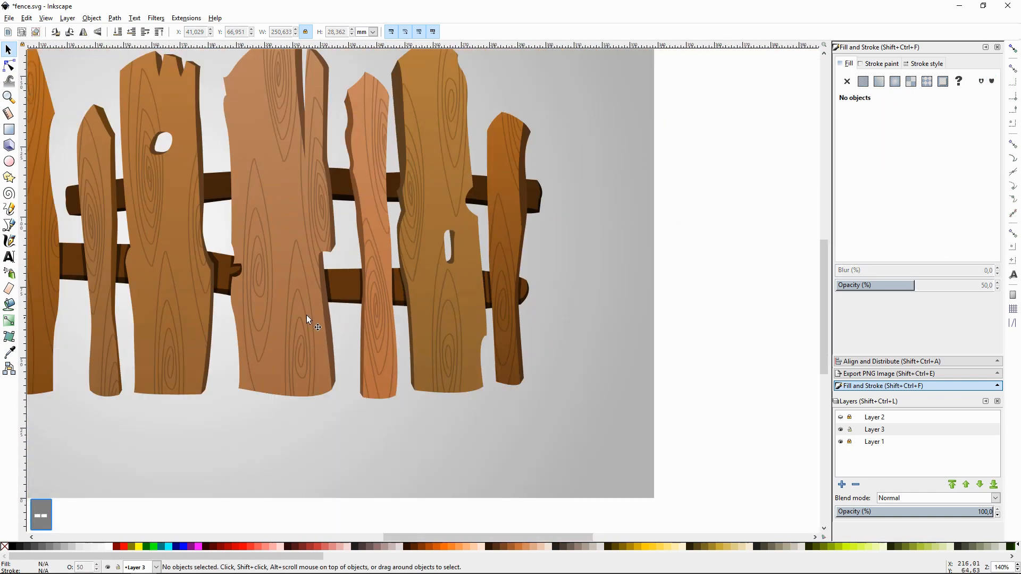
key(space)
key(shift+F6)
key(plus)
key(plus)
key(plus)
key(space)
click(299, 183)
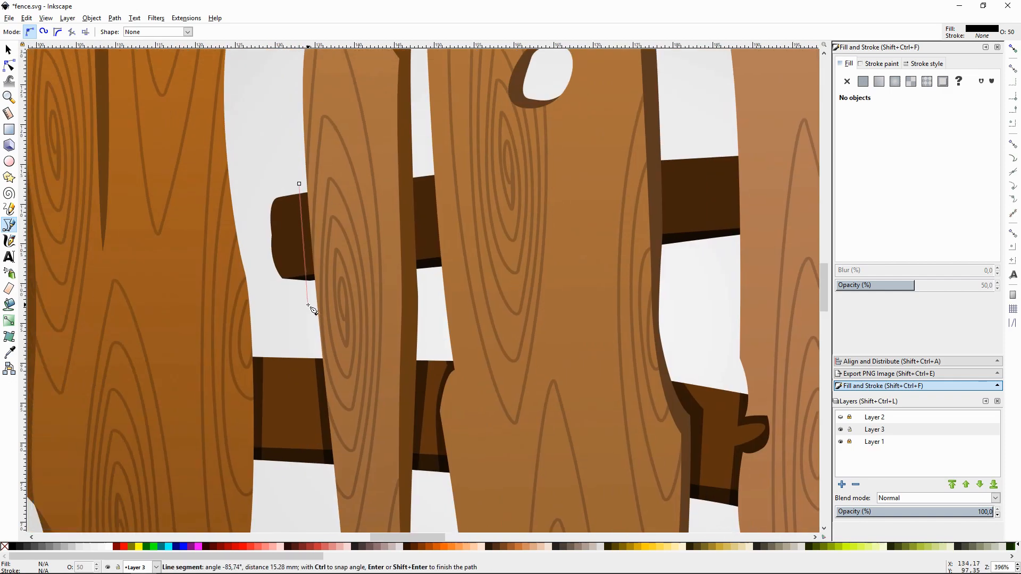
click(423, 161)
click(299, 184)
Step: Draw a four-sided shadow block across the fifth plank where it crosses the upper rail
click(429, 163)
click(437, 284)
click(668, 252)
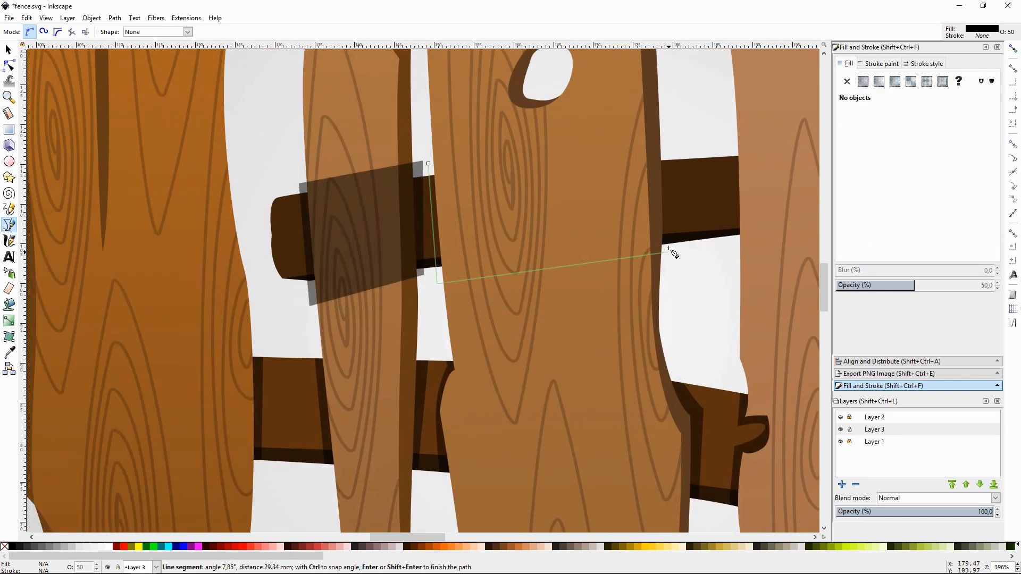
click(671, 151)
click(428, 163)
Step: Draw four-sided shadow blocks over the upper rail at the sixth and seventh planks
key(space)
click(418, 141)
click(420, 254)
click(723, 239)
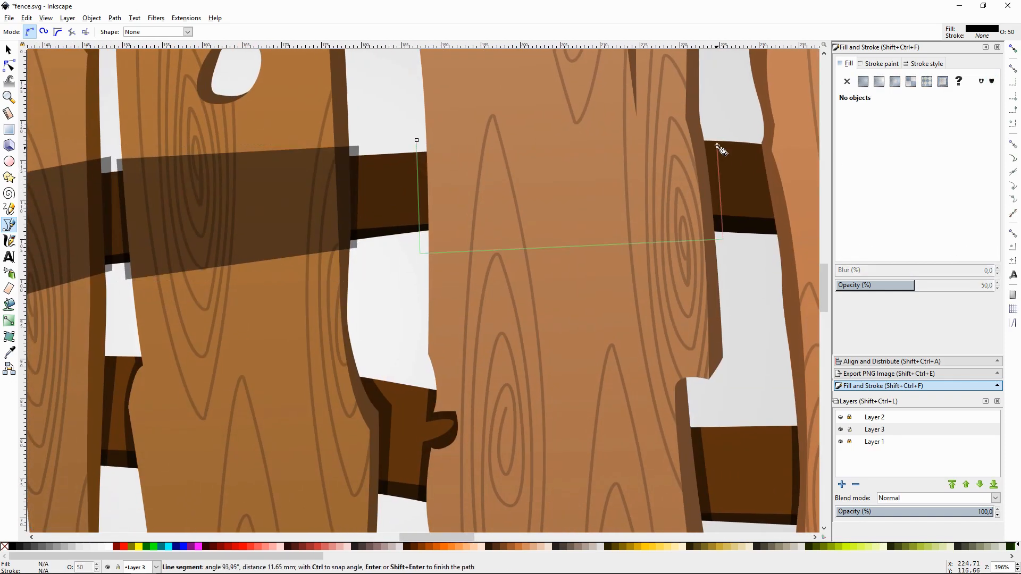
click(721, 133)
click(417, 140)
key(space)
click(382, 178)
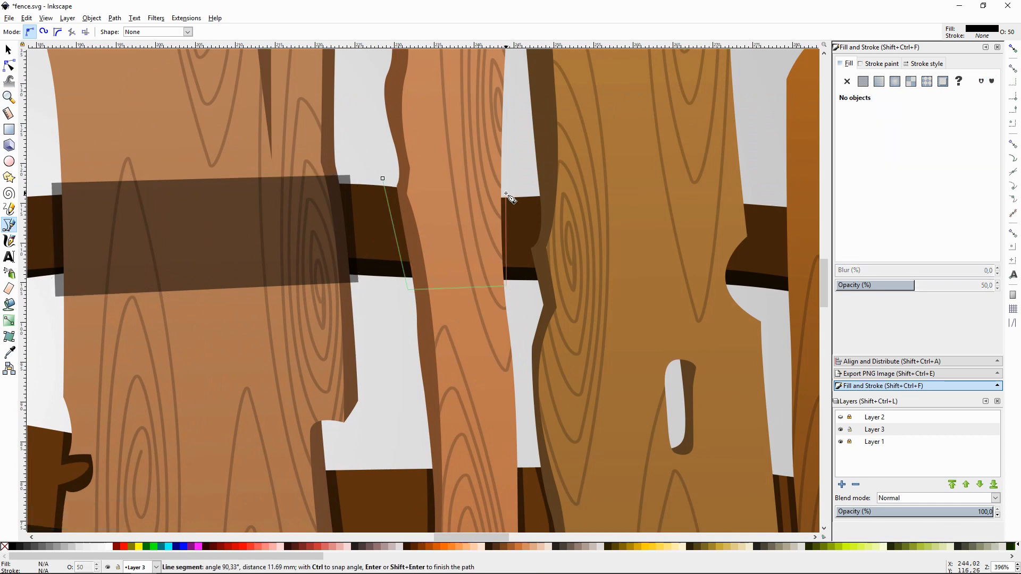
click(508, 188)
click(383, 178)
Step: Draw shadow blocks over the upper rail at the eighth and ninth planks, each slightly wider than its plank
click(532, 191)
drag(525, 241, 573, 230)
click(538, 289)
key(space)
click(554, 296)
click(572, 193)
click(355, 196)
click(603, 203)
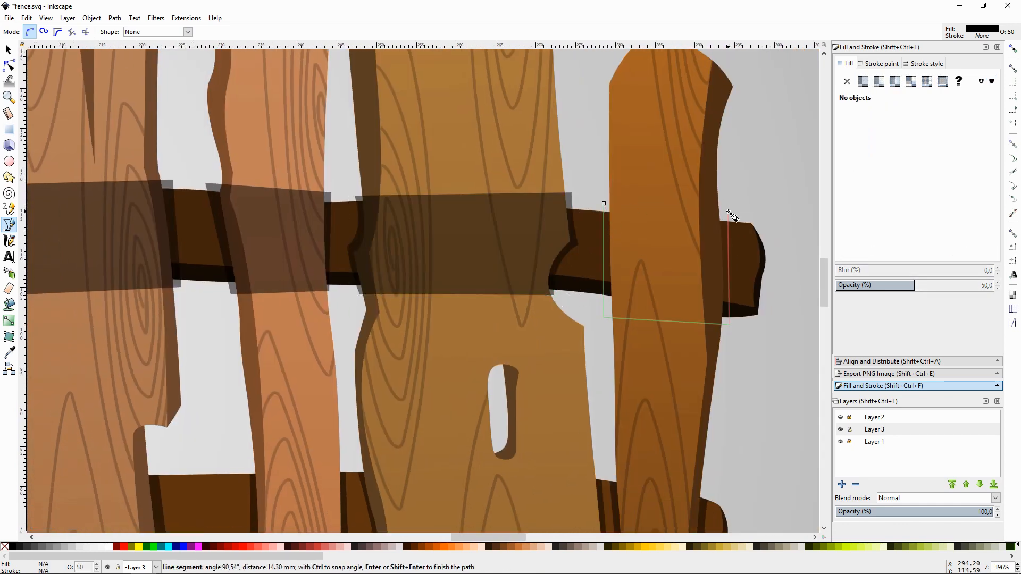
drag(728, 212, 686, 205)
click(604, 203)
Step: Duplicate the upper rail and its dark underside and unite the copies into one shape
key(s)
click(762, 256)
shift+click(750, 251)
key(ctrl+d)
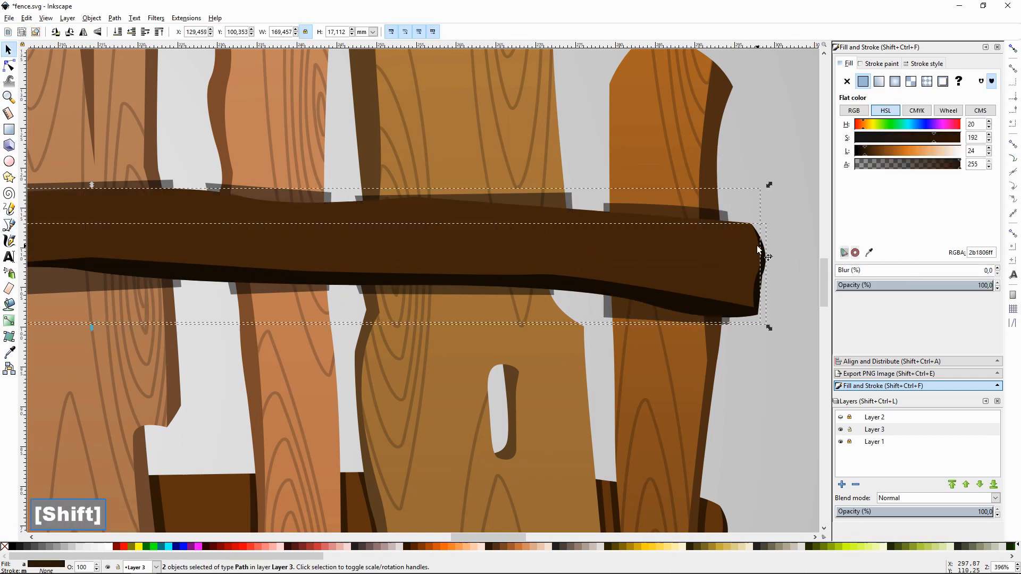
key(ctrl+plus)
Step: Clip the shadow blocks on the ninth and eighth planks to the upper rail outline by intersecting them with duplicates of the united rail
key(ctrl+d)
shift+click(658, 207)
key(ctrl+asterisk)
click(539, 267)
key(ctrl+d)
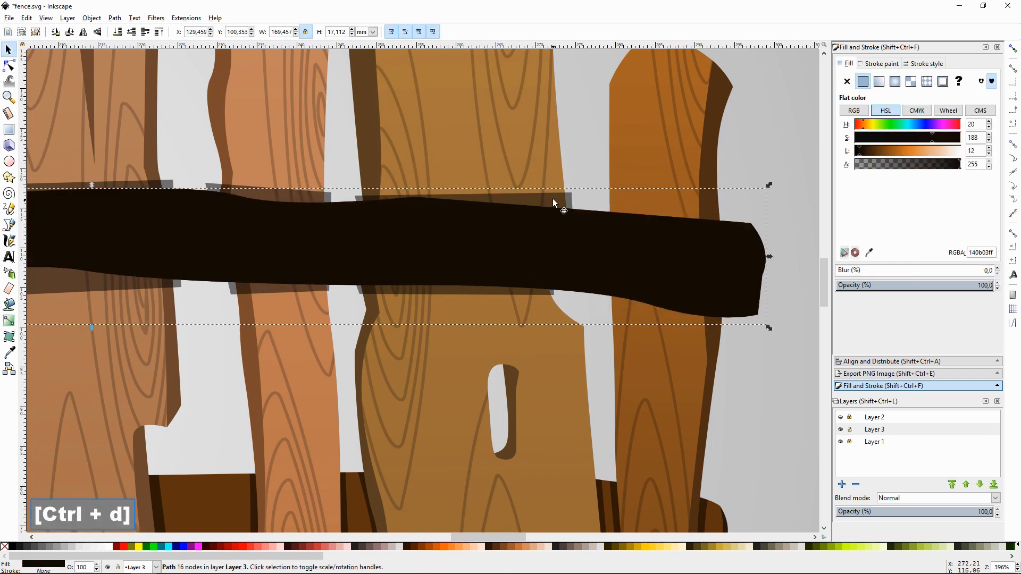
shift+click(552, 196)
key(ctrl+asterisk)
Step: Clip the shadow blocks on the seventh and sixth planks to the upper rail outline using duplicates of the united rail and Intersection
key(space)
click(671, 291)
key(ctrl+d)
shift+click(640, 244)
key(ctrl+asterisk)
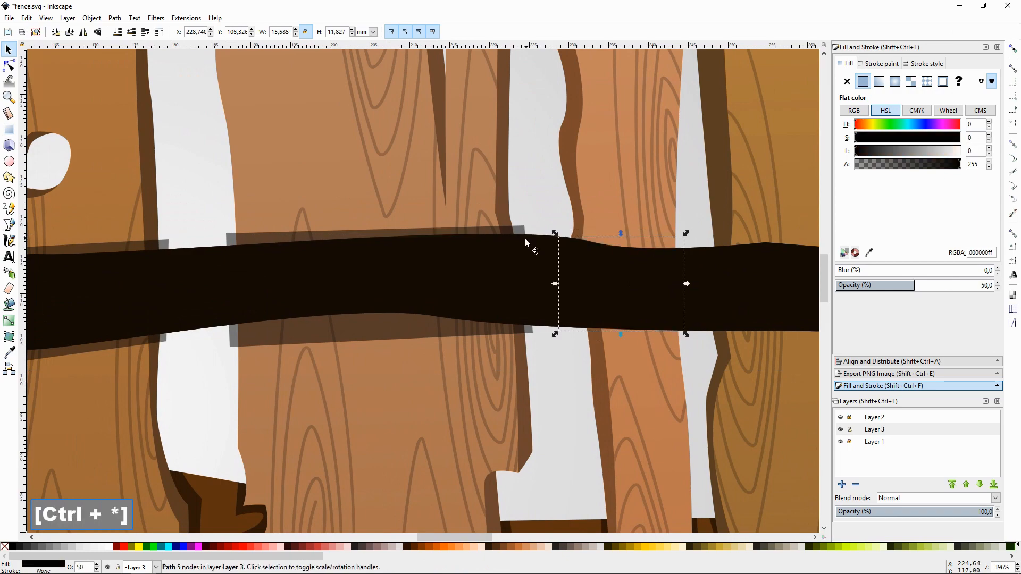
click(524, 239)
key(ctrl+d)
shift+click(517, 230)
key(ctrl+asterisk)
Step: Intersect the shadow blocks on the fifth and fourth planks with the united upper rail shape, using up the last copy
key(space)
click(711, 275)
key(ctrl+d)
shift+click(732, 211)
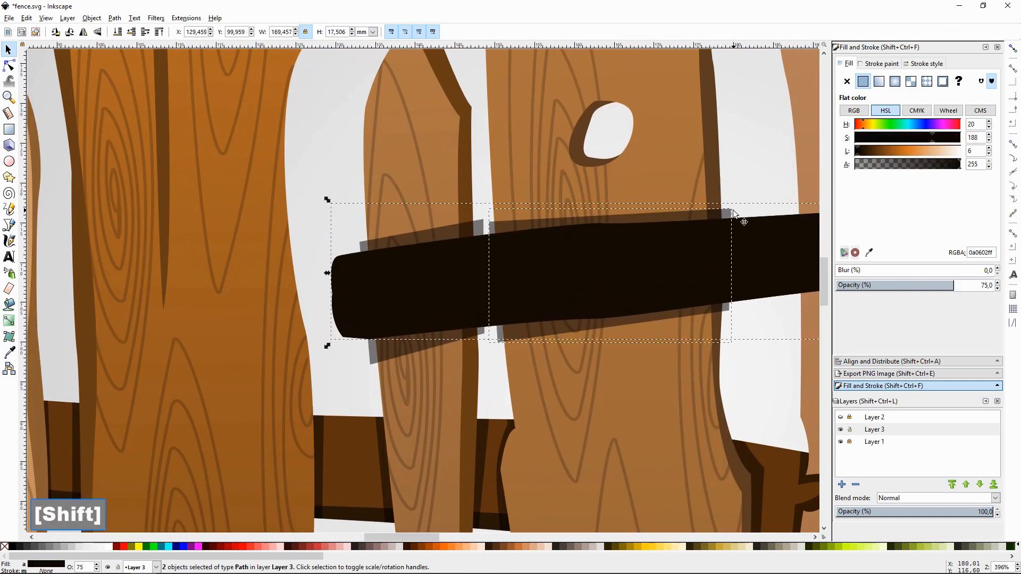
key(ctrl+asterisk)
click(524, 256)
shift+click(465, 226)
key(ctrl+asterisk)
Step: Lower the clipped upper rail shadow pieces behind the planks, working from the fourth plank to the ninth
key(minus)
key(minus)
key(minus)
key(space)
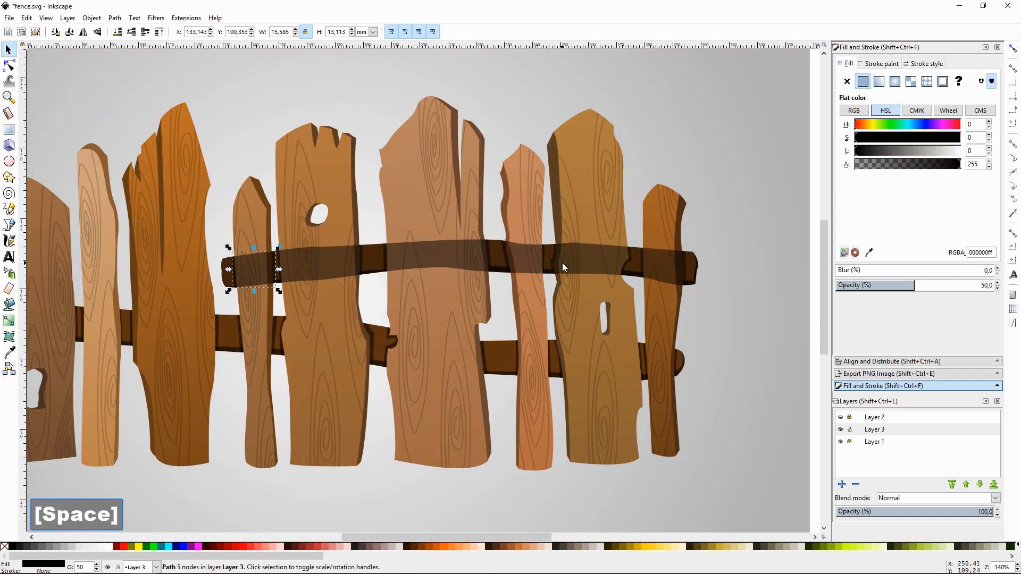
key(Page_Down)
click(314, 266)
key(Page_Down)
click(427, 258)
key(Page_Down)
click(526, 260)
key(Page_Down)
click(599, 263)
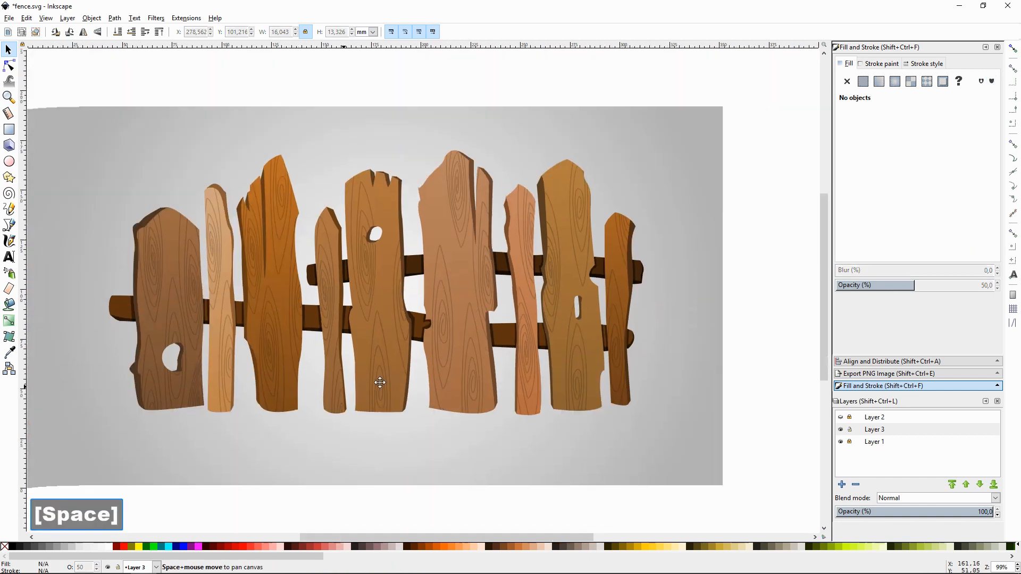
Step: Group the upper rail and the lower rail separately, each with its plank shadows, and save the file
drag(117, 124, 711, 432)
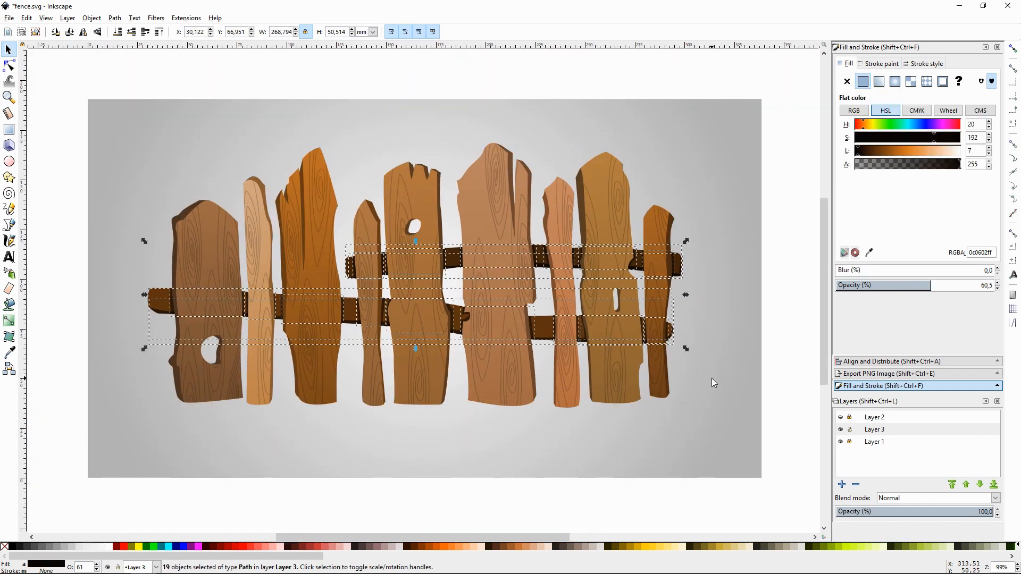
click(750, 225)
drag(327, 232, 125, 338)
key(ctrl+g)
drag(128, 280, 694, 371)
key(ctrl+g)
click(780, 313)
key(ctrl+s)
Step: Show the Layer 2 sketch over the fence and leave nothing selected
click(840, 417)
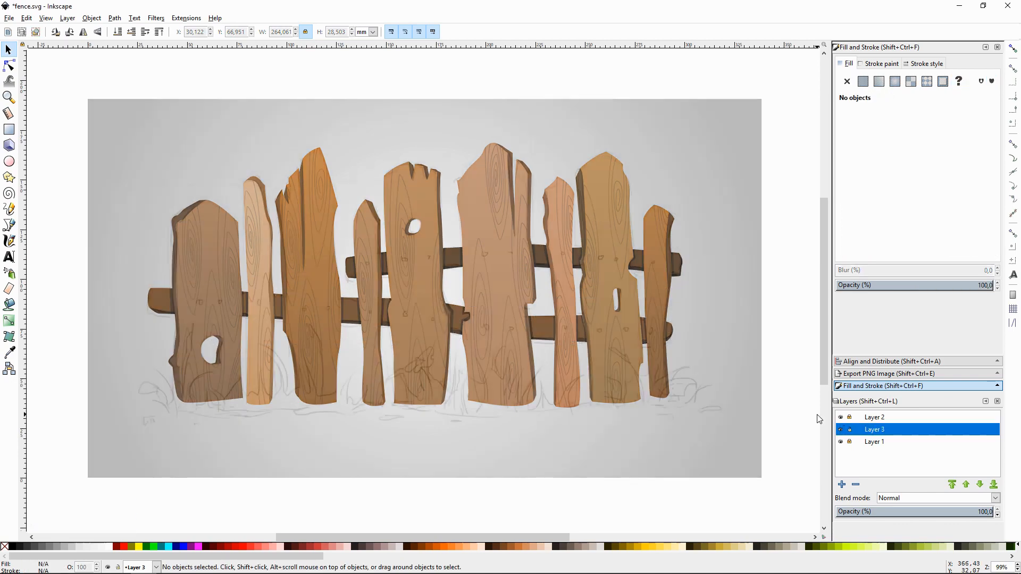
key(plus)
click(343, 298)
key(plus)
click(560, 355)
key(plus)
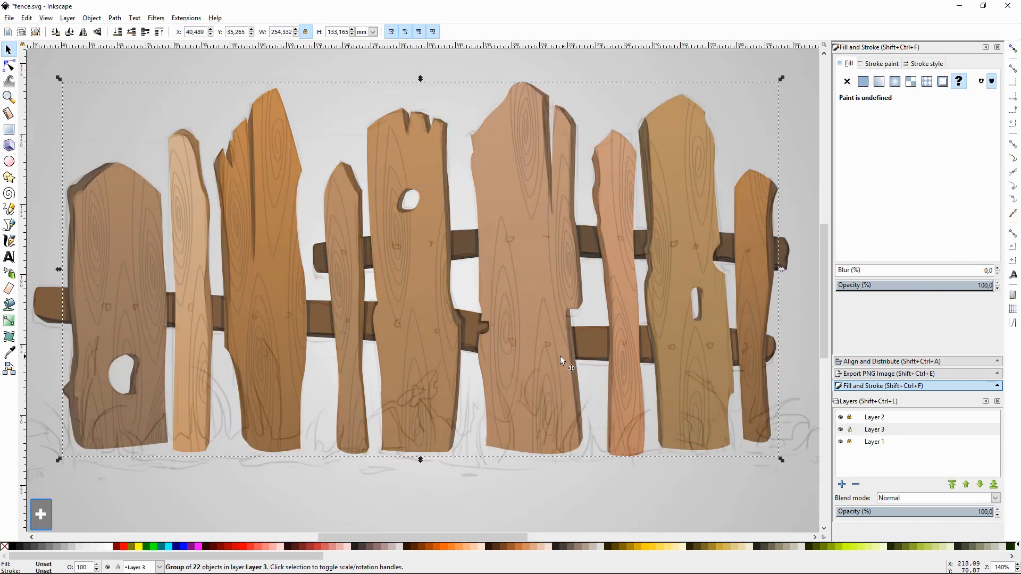
key(plus)
key(space)
key(Escape)
Step: Trace the sketched lower ground edge with the Pen tool, from outside the first plank to beneath the fourth plank
key(shift+F6)
key(plus)
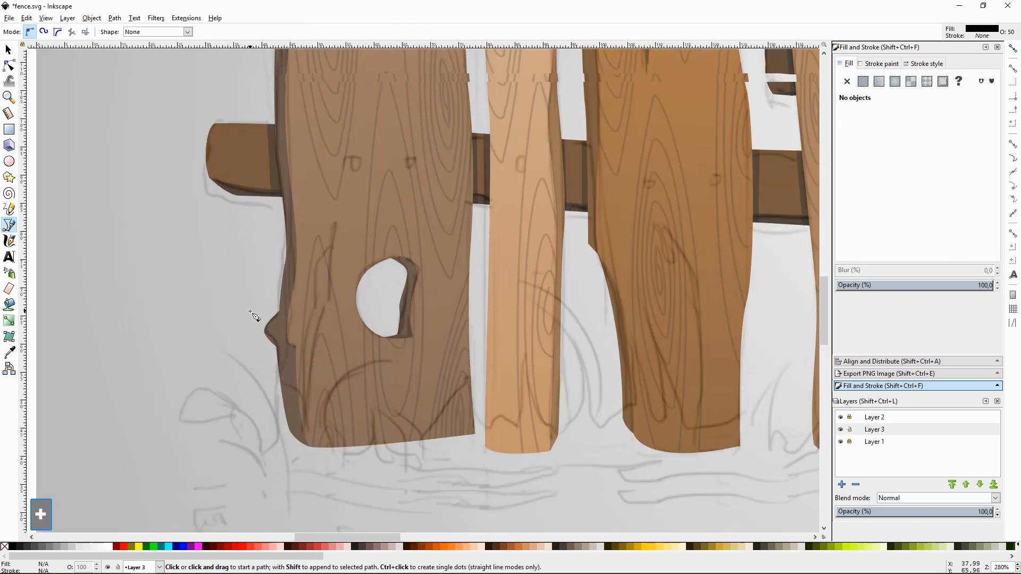
scroll(258, 319, down, 2)
click(353, 433)
drag(454, 441, 473, 445)
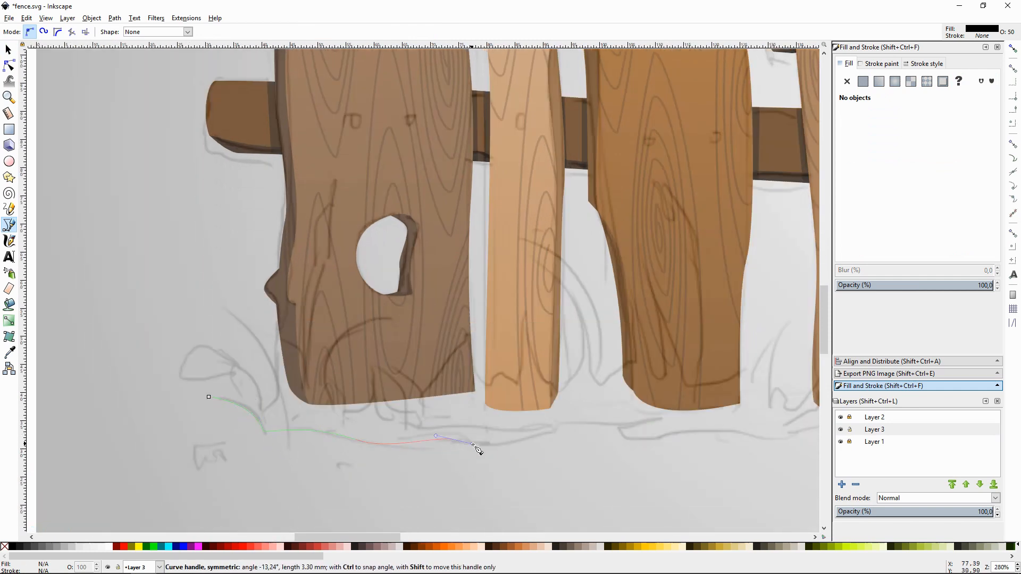
key(space)
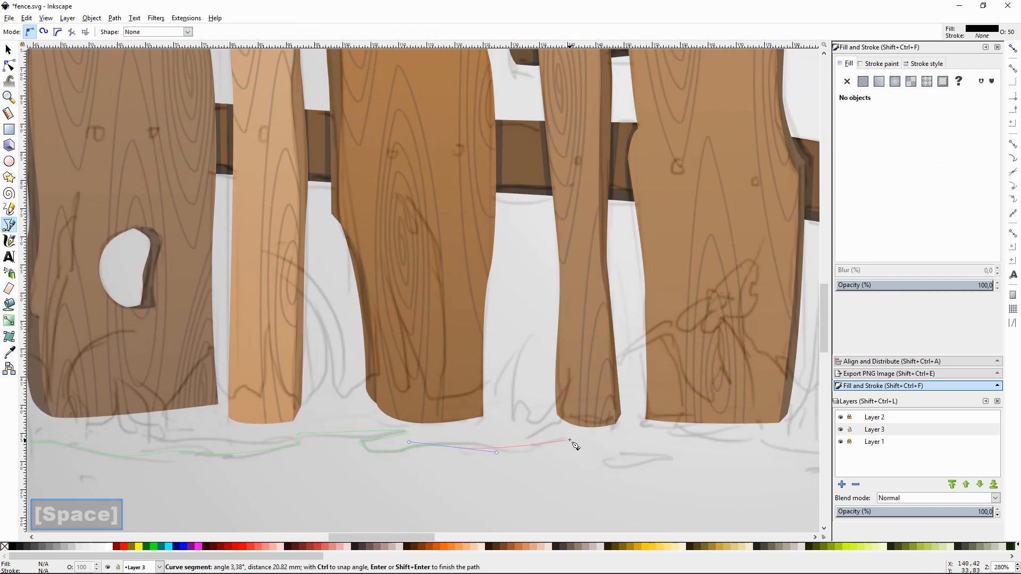
drag(569, 440, 555, 441)
click(524, 440)
Step: Continue the outline back along the top as pointed, curved grass blades from the fourth plank across the third plank
drag(570, 369, 506, 406)
click(535, 382)
drag(544, 328, 427, 370)
click(472, 392)
drag(389, 284, 356, 258)
click(402, 344)
drag(409, 391, 400, 387)
drag(387, 347, 384, 322)
click(367, 259)
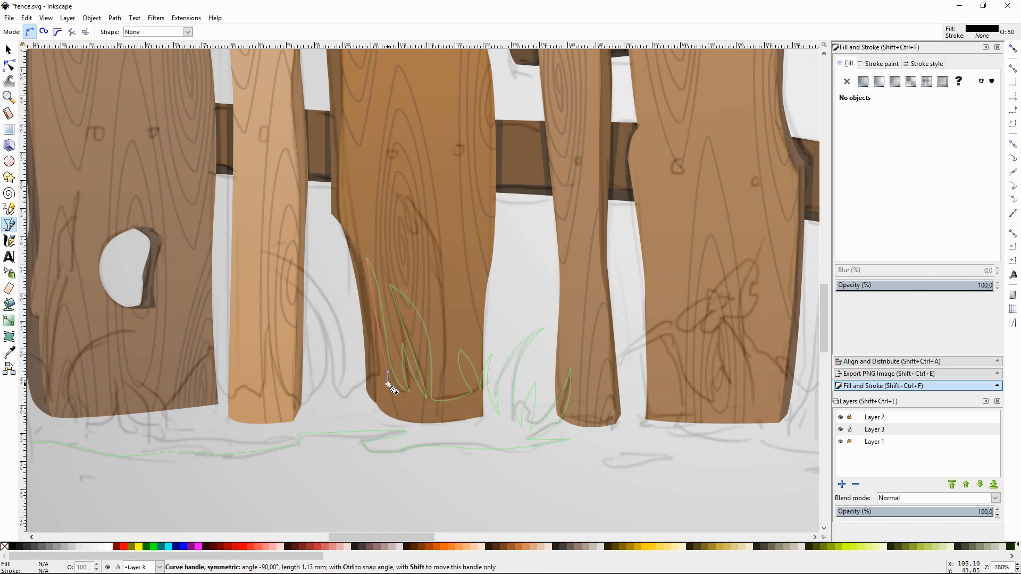
Step: Continue the grass outline with pointed, curved blades from the third plank across the gap and the second plank
drag(365, 373, 343, 331)
click(359, 355)
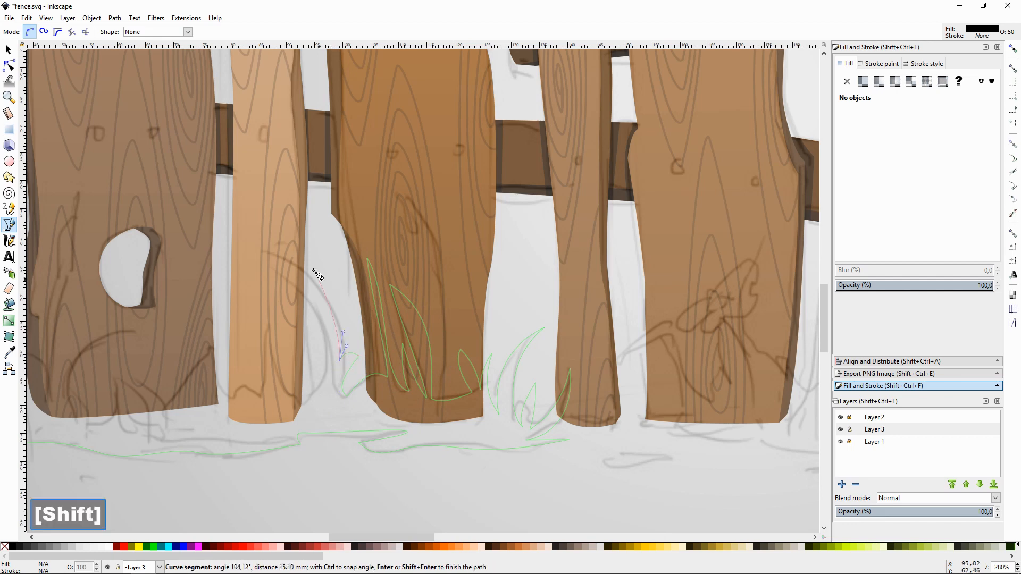
drag(282, 296, 283, 297)
drag(339, 360, 265, 388)
click(309, 333)
click(269, 323)
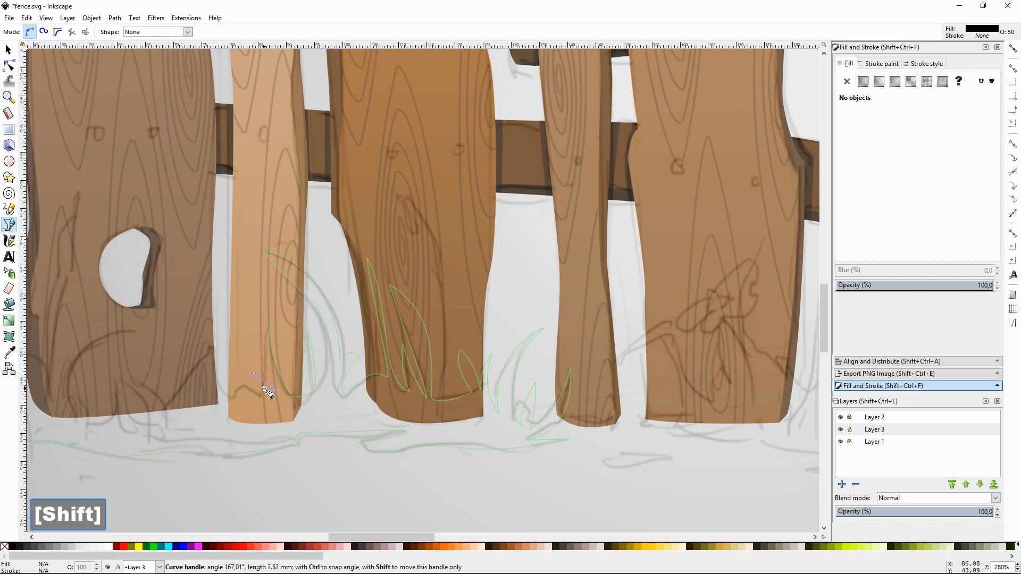
key(space)
drag(451, 381, 454, 349)
drag(465, 307, 479, 277)
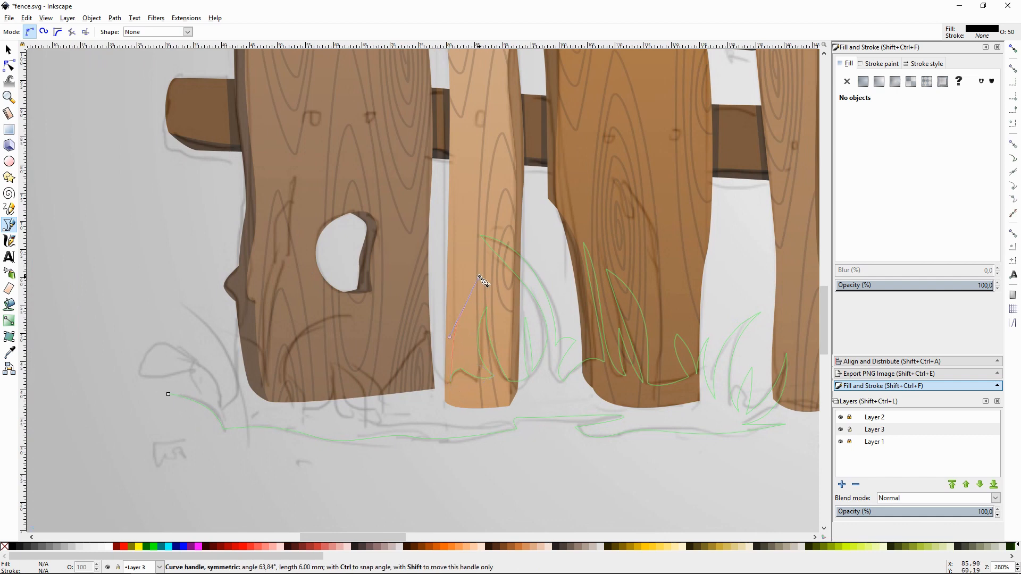
Step: Continue the grass outline with short and curved blades across the first plank, up into the tall blade beside its hole
drag(421, 319, 352, 381)
click(424, 378)
click(420, 382)
click(362, 391)
key(space)
mouse_move(434, 408)
mouse_down()
mouse_move(424, 408)
mouse_move(436, 398)
mouse_up()
drag(441, 370, 424, 370)
click(428, 408)
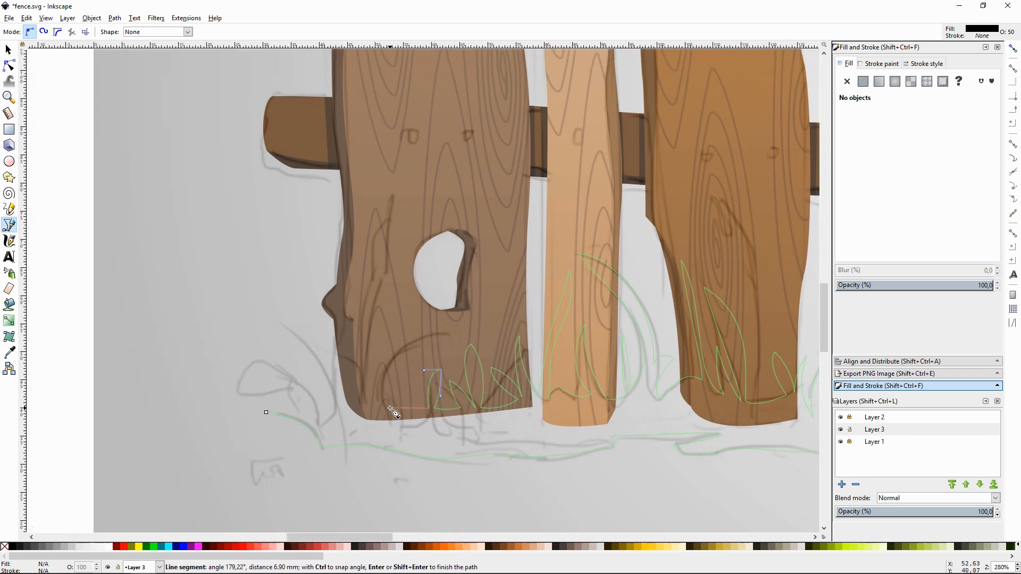
mouse_move(390, 408)
mouse_down()
mouse_move(386, 368)
mouse_move(373, 400)
mouse_up()
drag(371, 324, 389, 262)
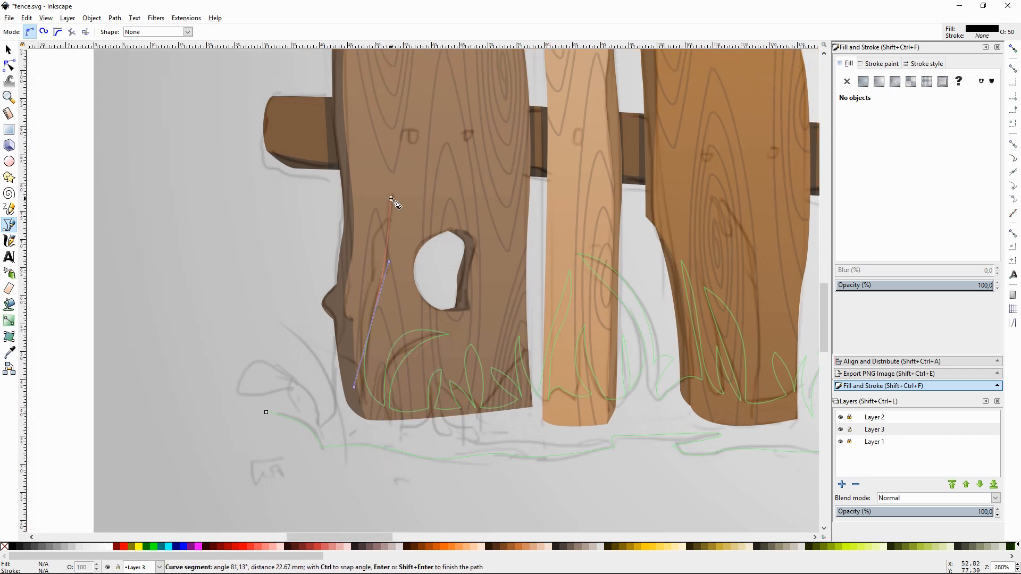
Step: Add the curved blades and rounded leaf outside the first plank and close the grass outline at its starting point
drag(331, 342, 335, 349)
click(334, 394)
drag(279, 322, 298, 361)
drag(322, 426, 314, 403)
drag(250, 361, 228, 359)
click(237, 394)
drag(281, 392, 287, 390)
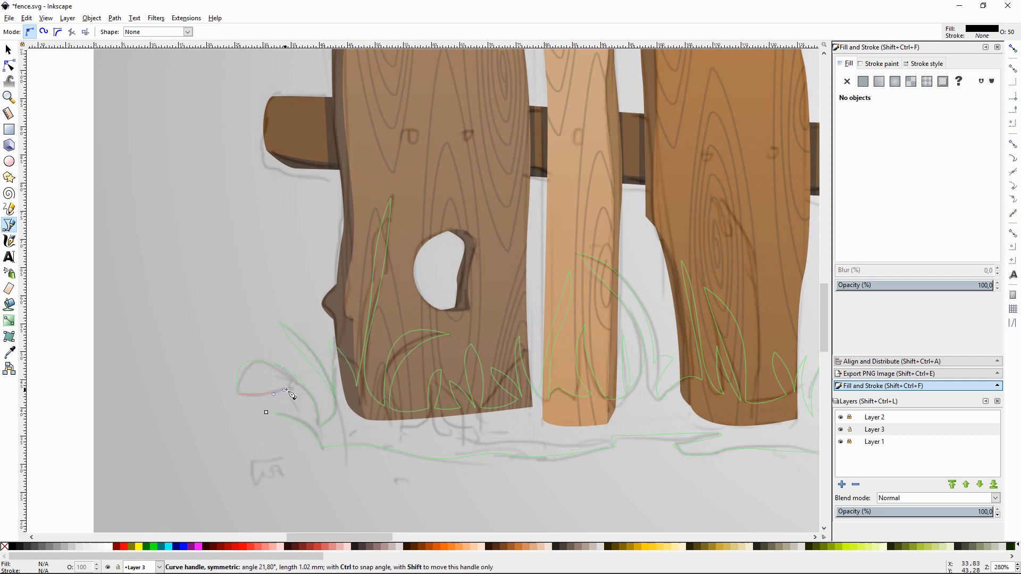
drag(320, 428, 321, 443)
click(267, 412)
key(F1)
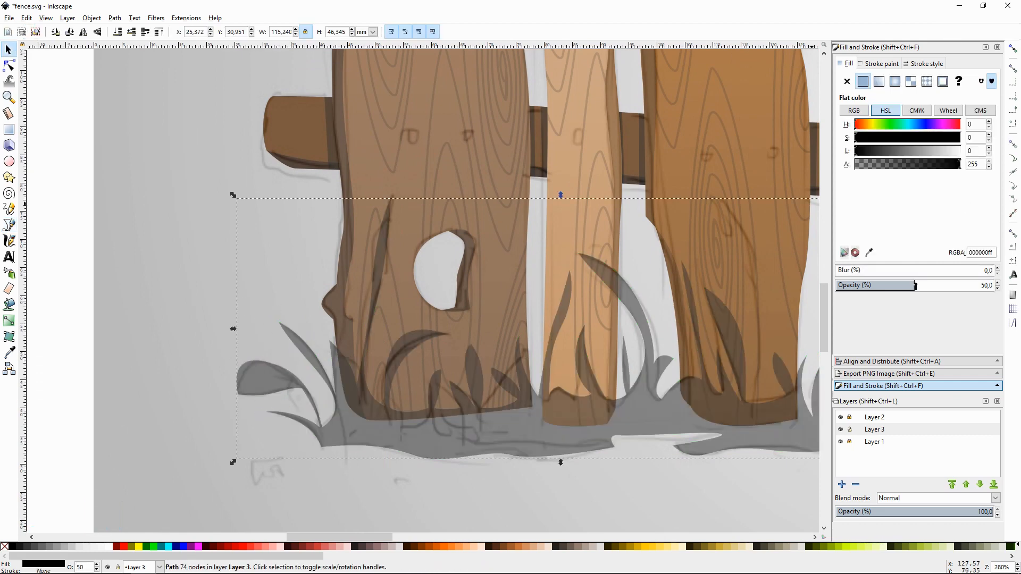
Step: Set the grass shape's opacity to 100% and hide the Layer 2 sketch
drag(915, 286, 999, 285)
click(841, 418)
key(minus)
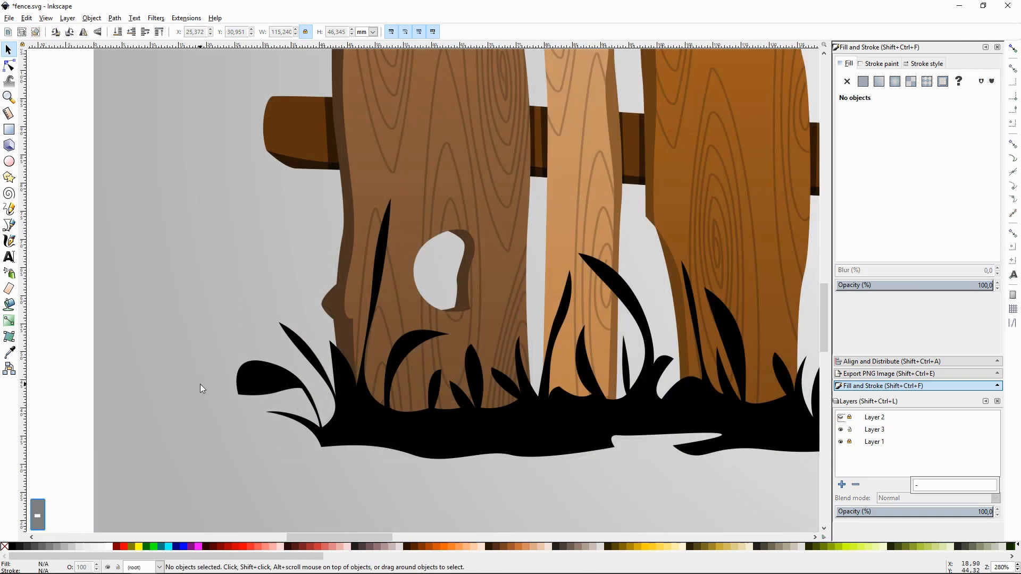
Step: Fill the grass shape with olive green, set its lightness to 78, and deselect it
click(334, 417)
key(minus)
key(minus)
click(819, 546)
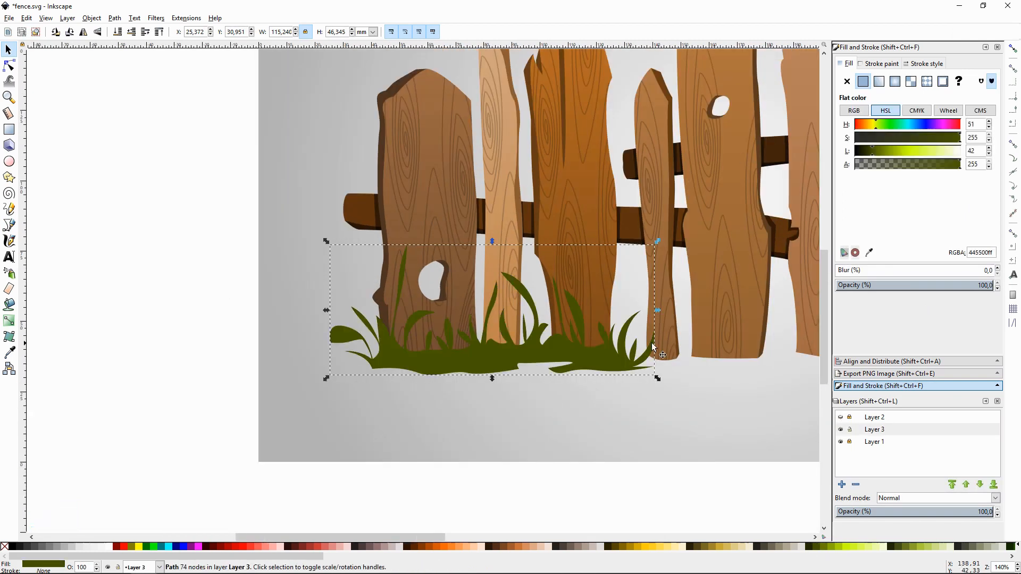
drag(653, 347, 482, 402)
click(887, 151)
click(549, 451)
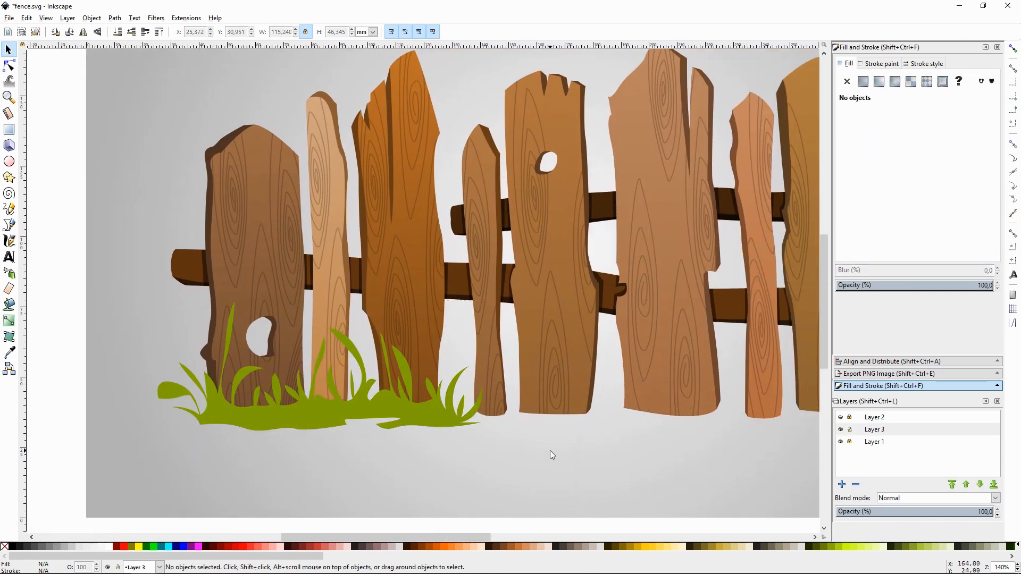
Step: Show the Layer 2 sketch and start a second grass patch with the Pen tool, tracing blades across the fifth plank
drag(650, 449, 552, 453)
click(840, 418)
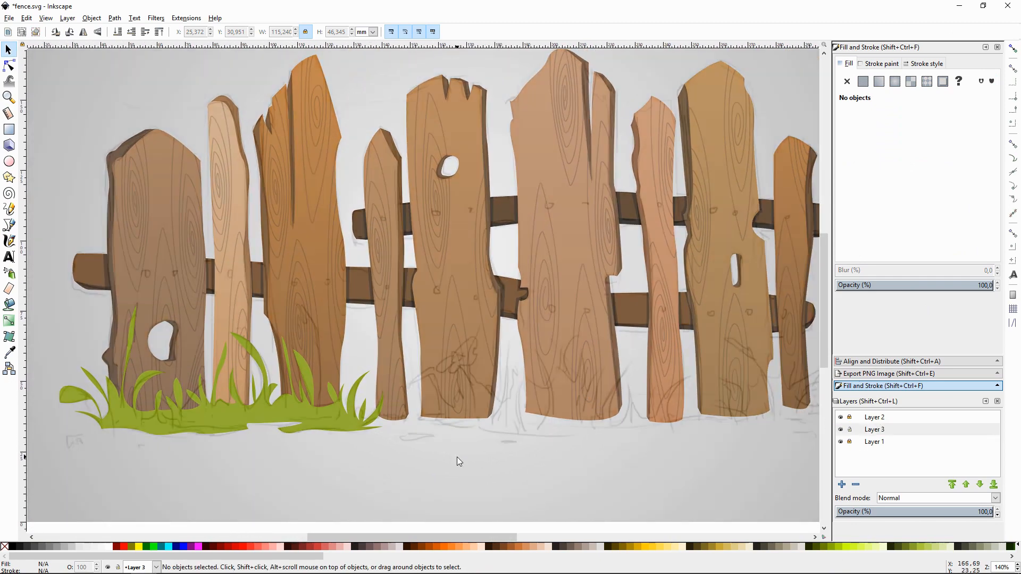
key(plus)
key(plus)
drag(485, 443, 443, 309)
key(shift+F6)
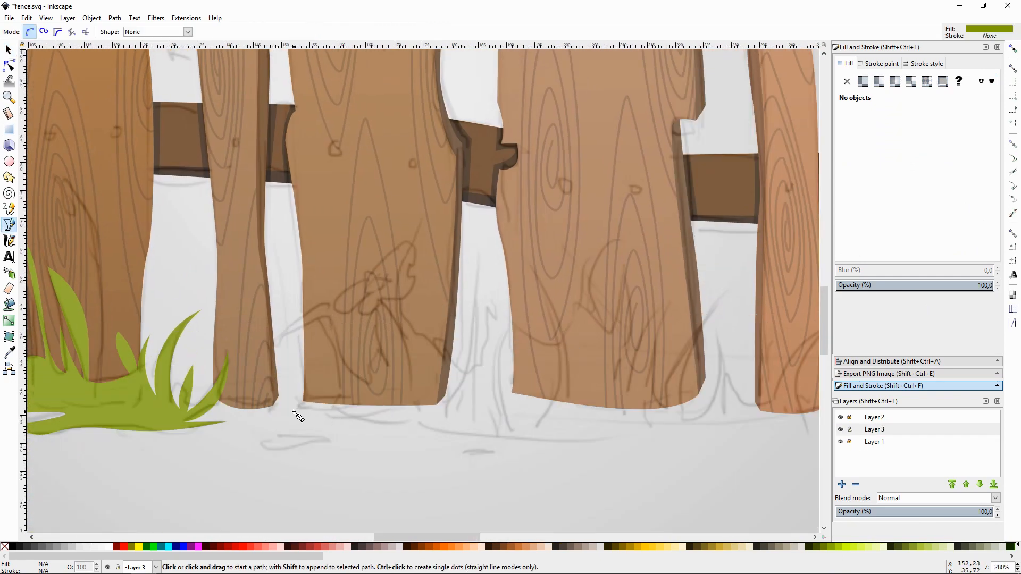
drag(356, 403, 356, 403)
drag(321, 322, 303, 316)
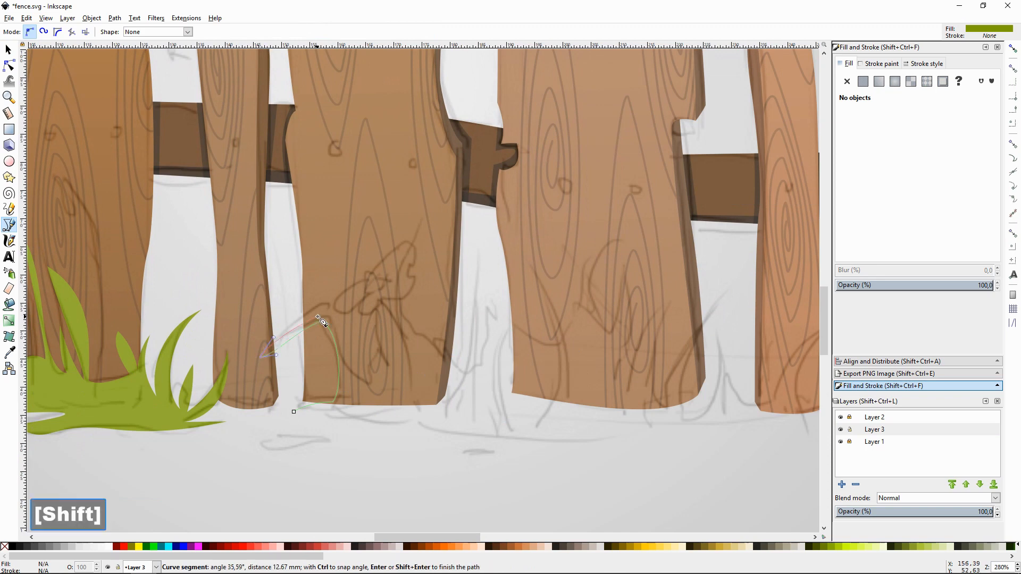
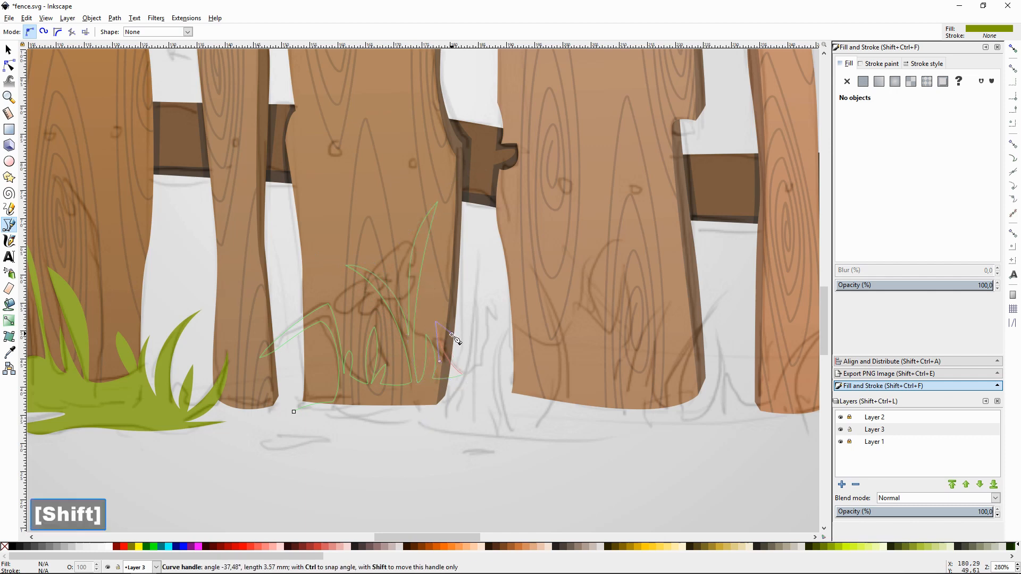
drag(452, 335, 452, 335)
click(465, 374)
Step: Continue the second patch's outline with blades from the gap beside the fifth plank across the sixth to the seventh plank
key(space)
drag(380, 286, 385, 277)
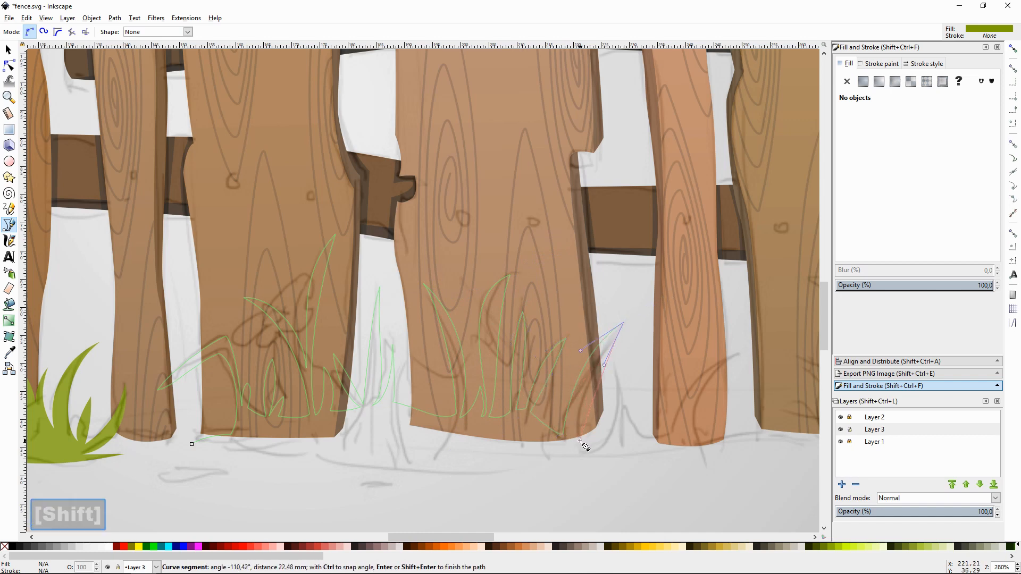
drag(616, 364, 627, 393)
click(627, 430)
drag(671, 432, 688, 396)
Step: Trace the blades over the seventh plank, return along the ground edge, and close the second grass patch
key(space)
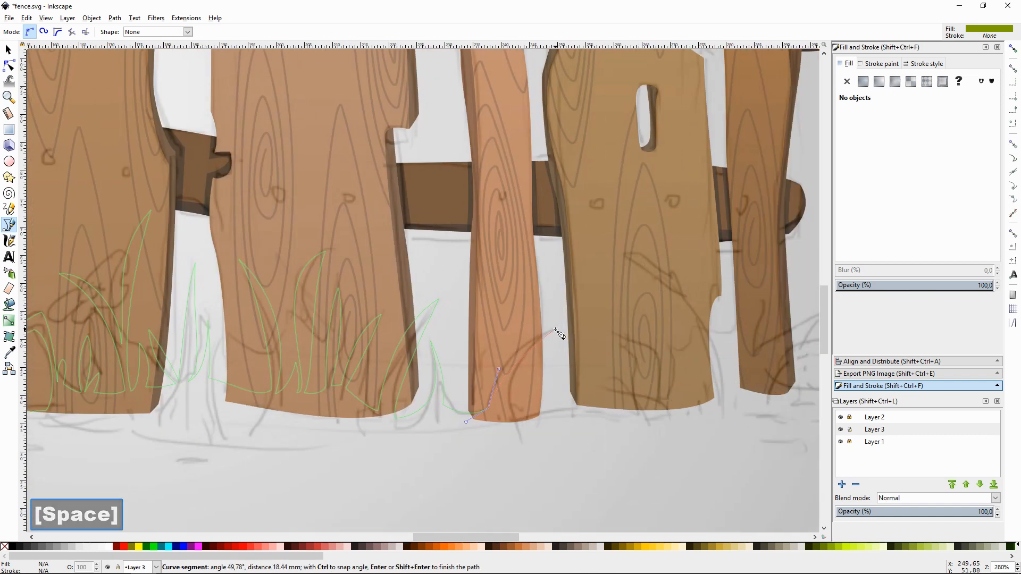
drag(555, 330, 567, 410)
click(493, 408)
click(500, 412)
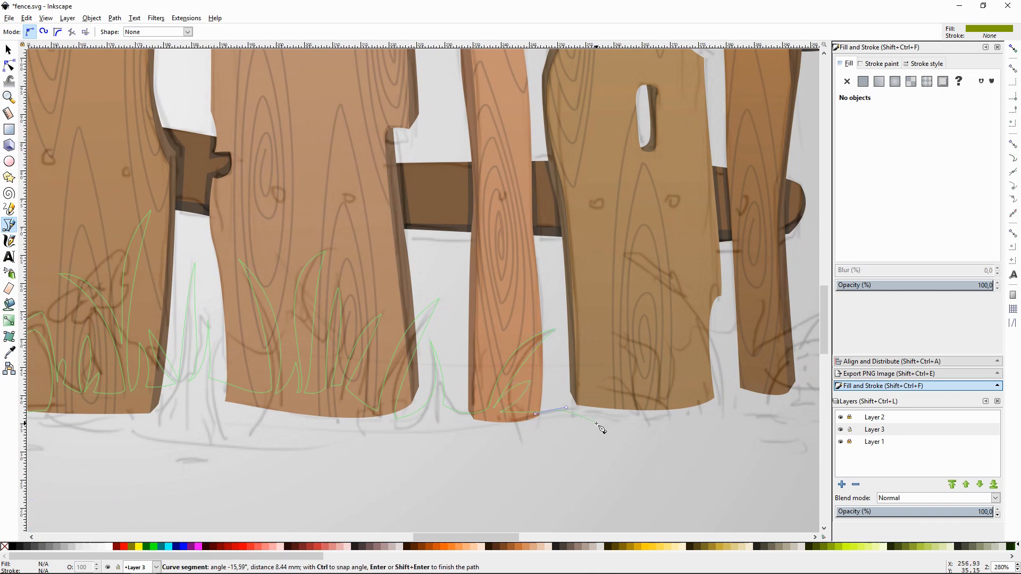
click(596, 423)
key(space)
drag(440, 428, 351, 424)
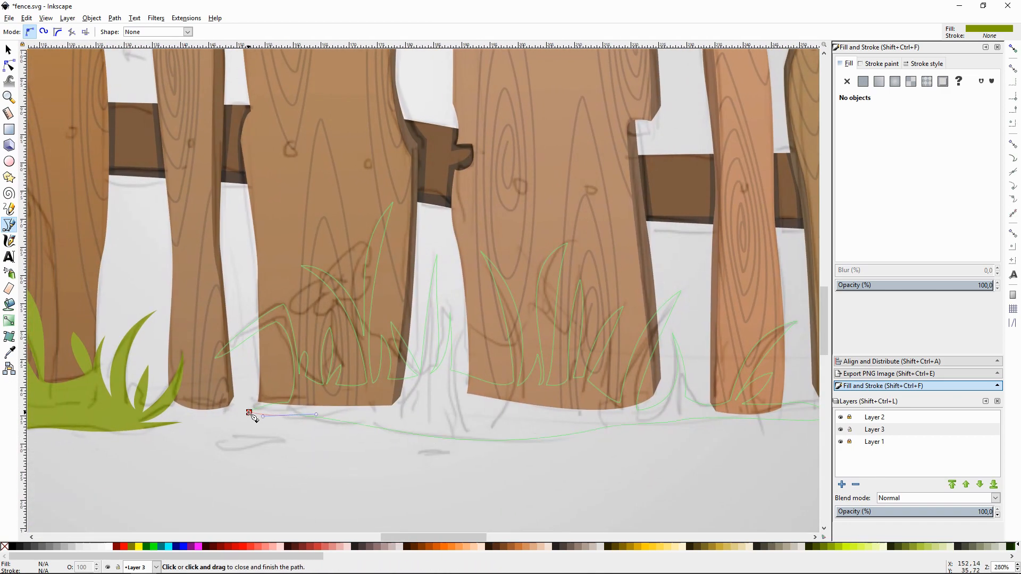
click(250, 412)
Step: Draw two small detached grass slivers below the ground edge, beneath the gaps on either side of the fifth plank
key(space)
drag(252, 417, 391, 398)
drag(370, 431, 354, 431)
click(344, 426)
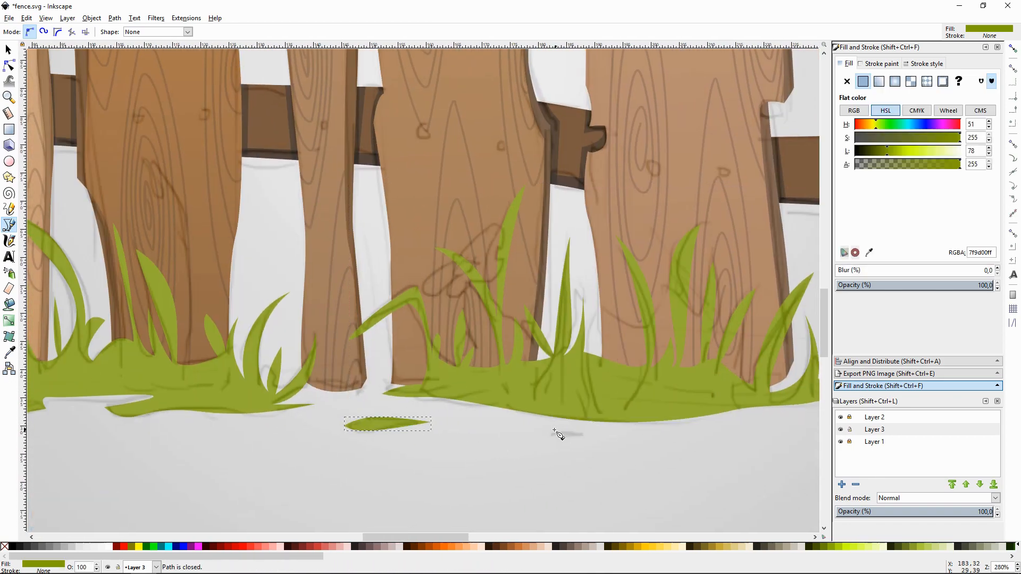
click(552, 434)
mouse_move(582, 435)
mouse_down()
mouse_move(605, 441)
mouse_move(570, 439)
mouse_up()
click(552, 434)
Step: Draw a small closed grass sliver on the ground just outside the first plank
key(space)
drag(106, 430, 597, 387)
click(160, 393)
drag(228, 390, 212, 390)
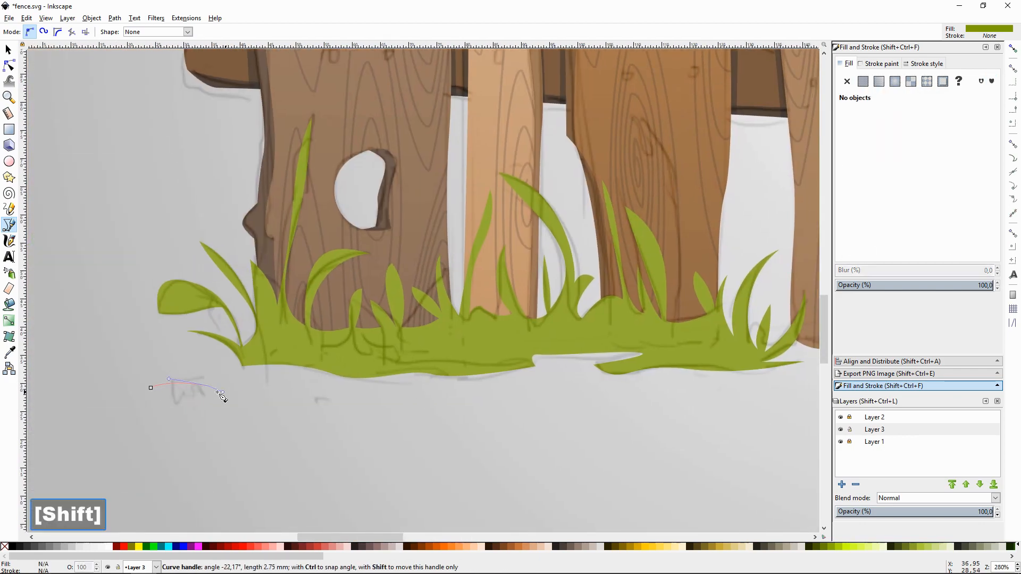
click(160, 392)
Step: Duplicate the small grass sliver near the fifth plank and place the copy beneath the first plank
key(space)
key(minus)
scroll(751, 446, right, 4)
click(790, 363)
key(ctrl+d)
drag(789, 363, 274, 365)
click(563, 405)
Step: Start a third grass patch with the Pen tool, tracing the short blades and the tall leafed stem over the eighth plank
key(space)
key(space)
key(plus)
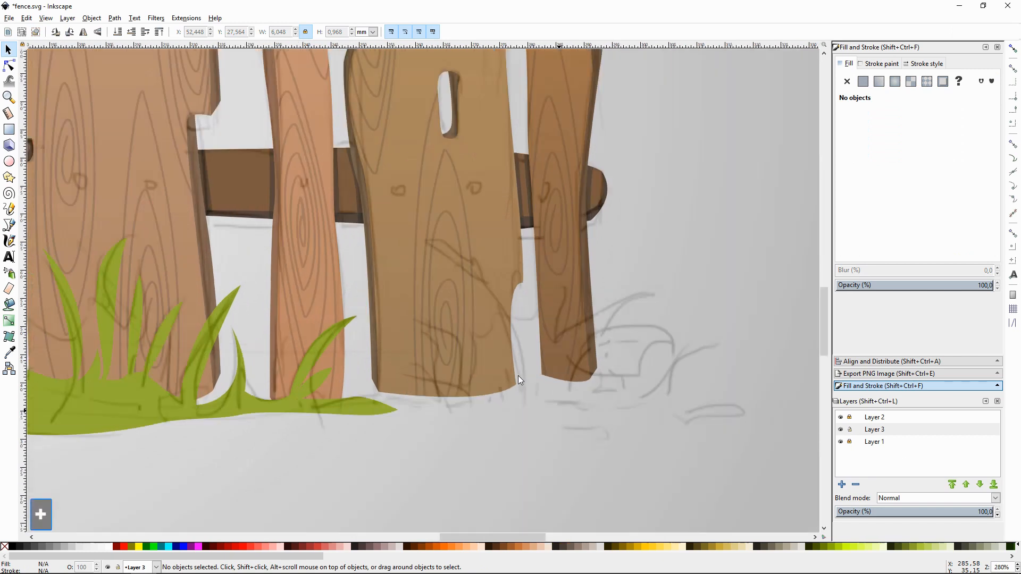
key(shift+F6)
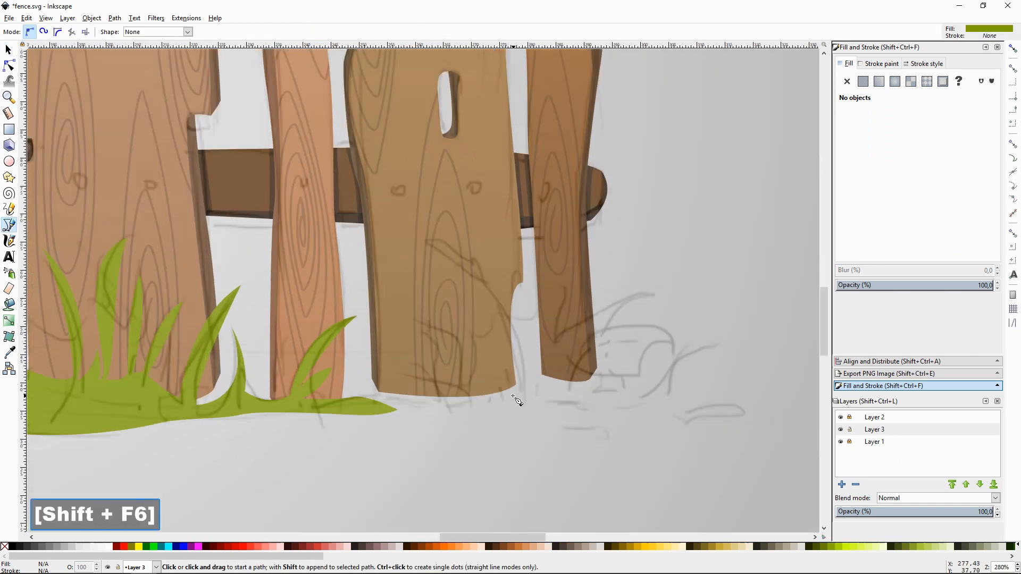
click(421, 405)
drag(394, 368, 456, 326)
drag(465, 379, 486, 342)
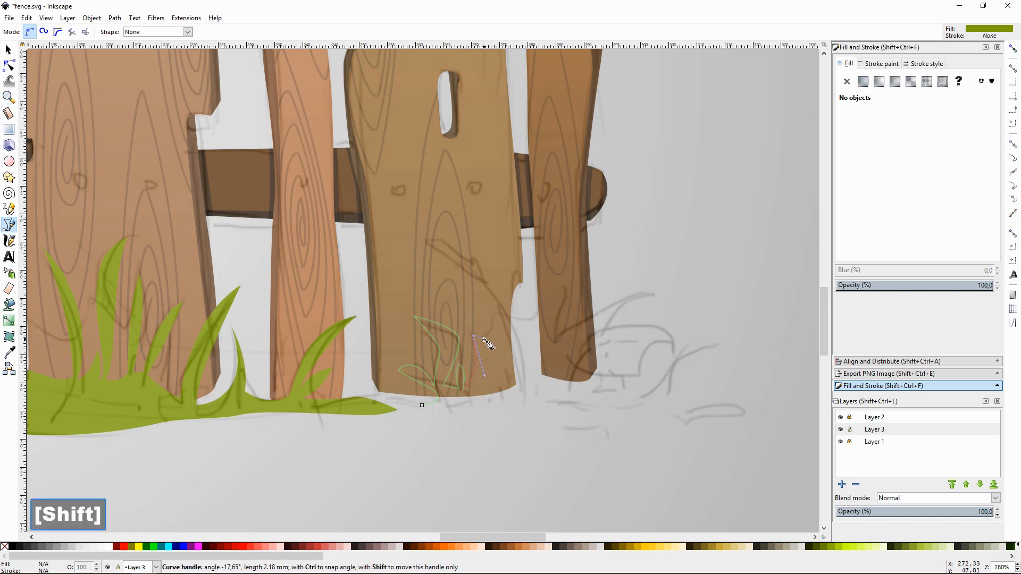
drag(503, 388, 496, 339)
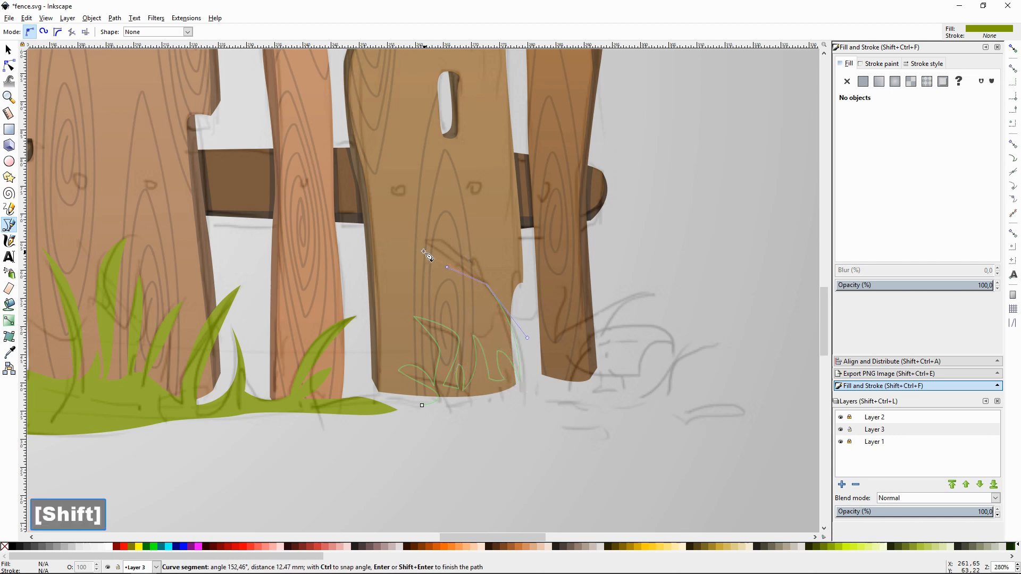
drag(490, 283, 505, 307)
drag(520, 425, 530, 381)
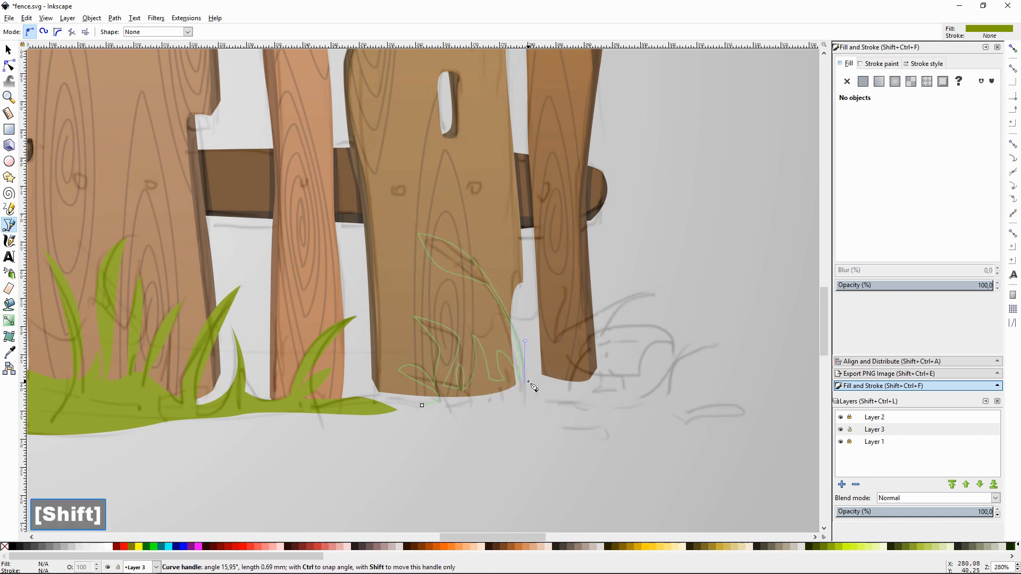
Step: Continue the third patch's outline with the upright blade, the long curved leaf and the small leaf over the ninth plank
click(532, 381)
drag(561, 286, 562, 314)
click(547, 345)
drag(659, 296, 649, 309)
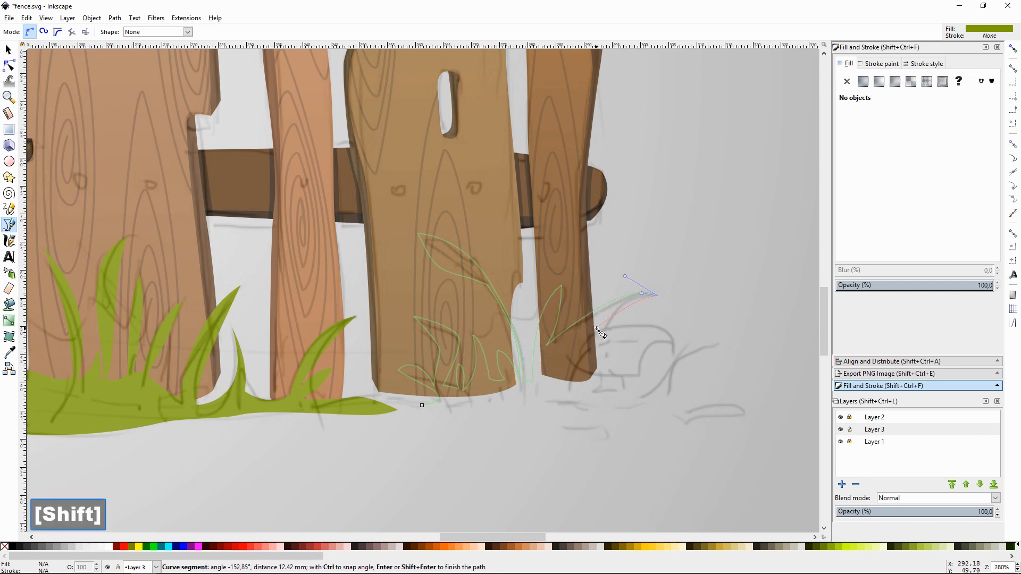
drag(596, 329, 574, 338)
drag(584, 395, 581, 353)
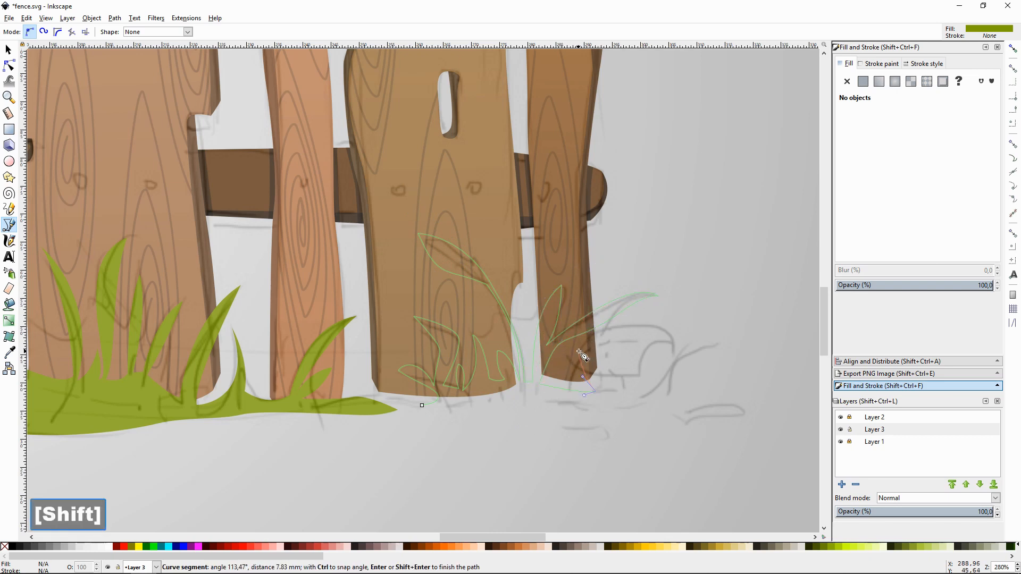
click(599, 390)
Step: Trace the curled leaves beyond the ninth plank, return along the ground edge, and close the third grass patch
mouse_move(672, 344)
mouse_down()
mouse_move(675, 371)
mouse_move(664, 338)
mouse_up()
drag(638, 352, 612, 357)
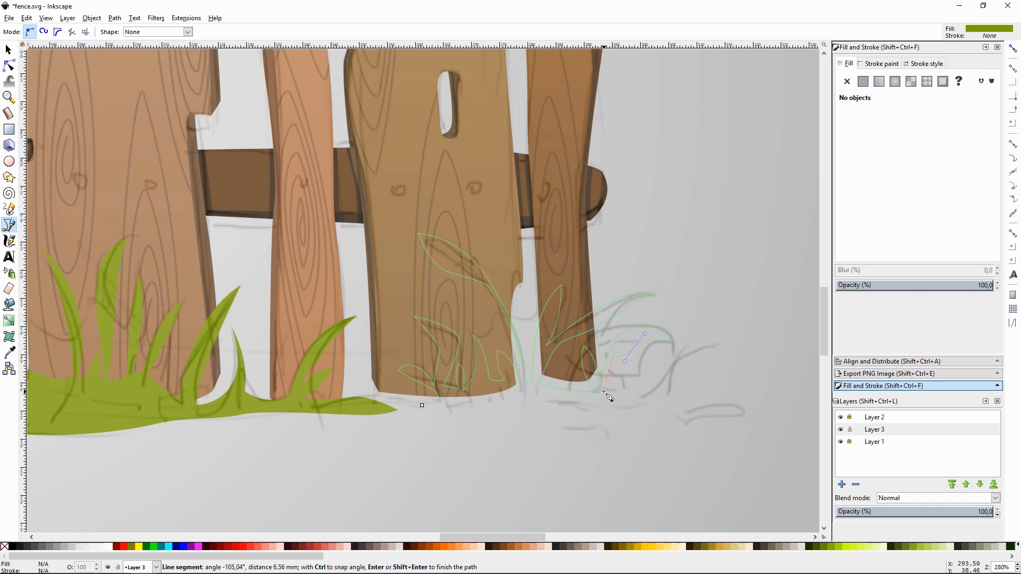
drag(603, 392, 629, 396)
drag(672, 355, 709, 334)
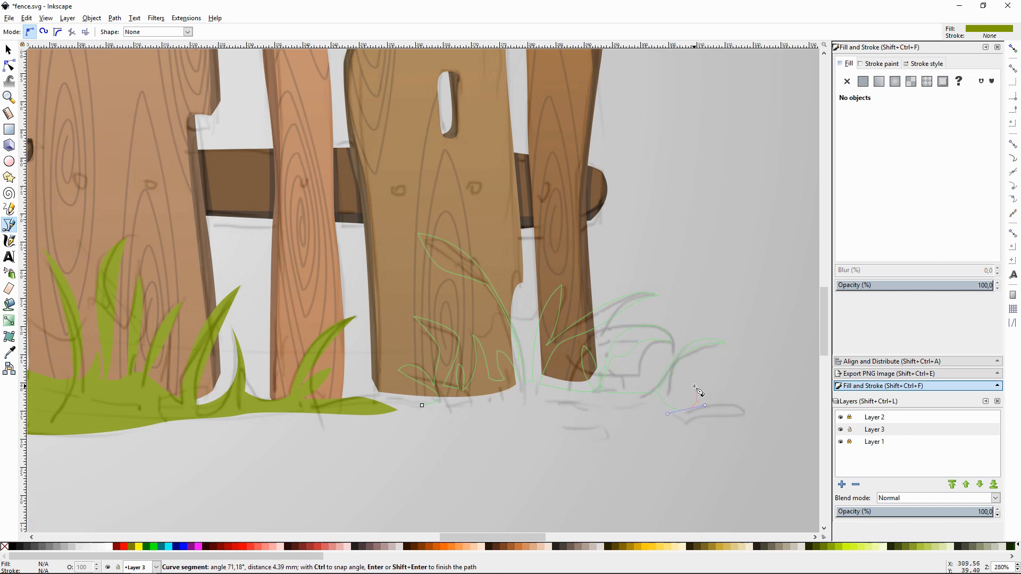
drag(698, 373, 711, 386)
click(694, 409)
click(714, 414)
drag(532, 404, 518, 405)
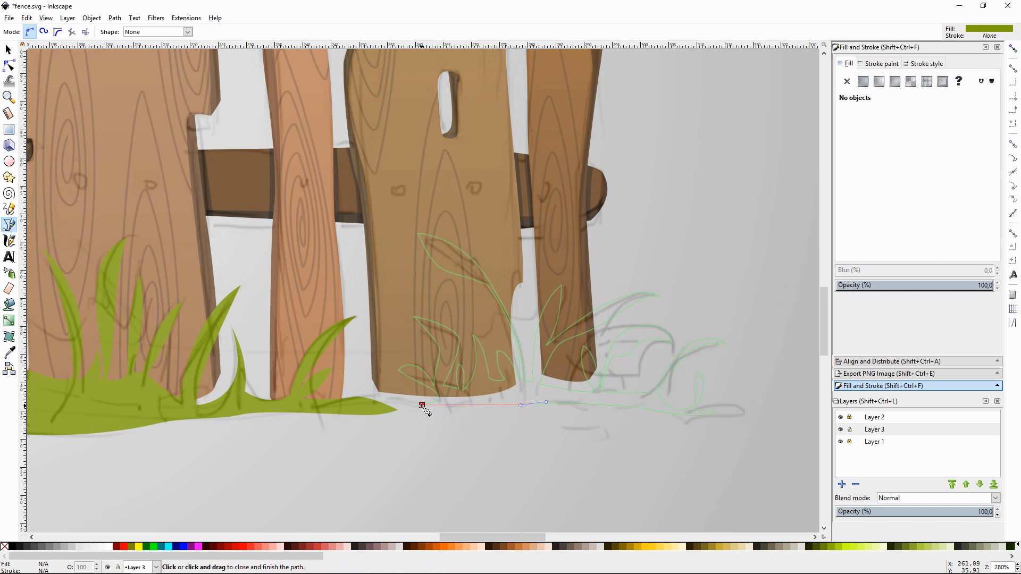
drag(422, 405, 404, 402)
Step: Draw a small grass sliver beneath the ninth plank, deselect it, and hide the Layer 2 sketch
click(563, 437)
drag(605, 429, 611, 438)
click(563, 436)
key(F1)
click(655, 470)
click(840, 417)
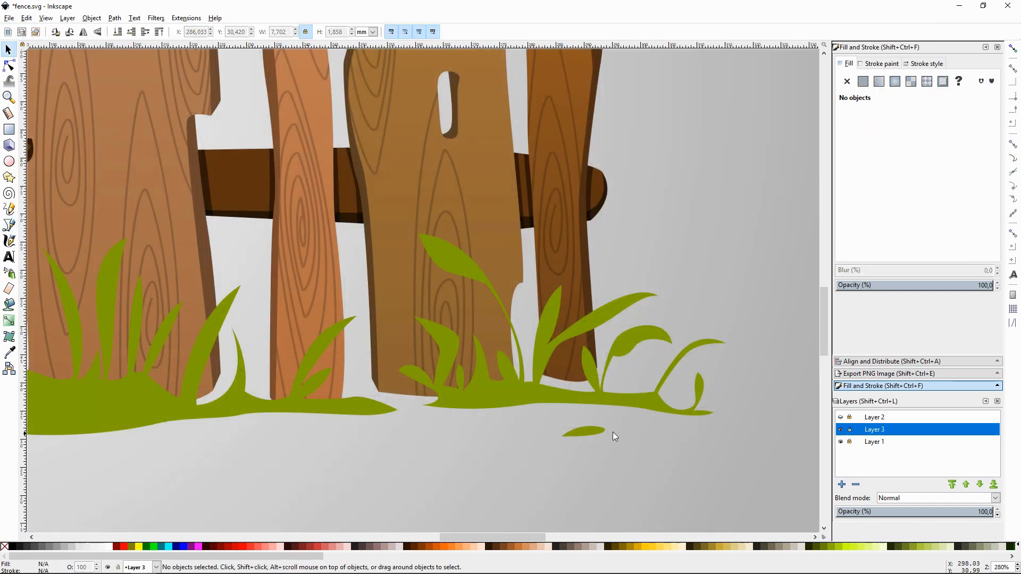
Step: Examine the grass patches along the entire fence
key(minus)
click(483, 403)
key(minus)
key(minus)
drag(326, 372, 594, 415)
key(minus)
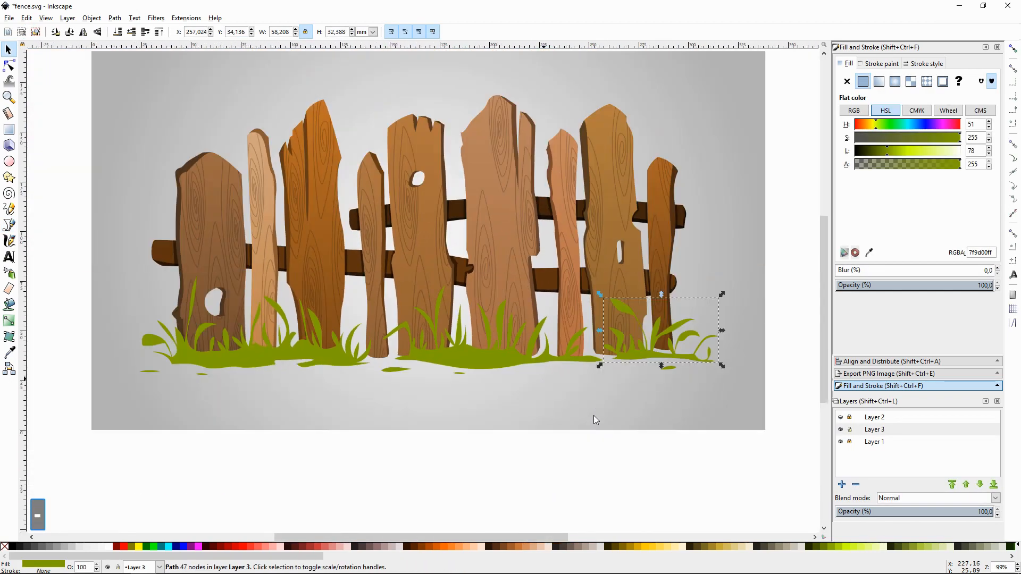
key(space)
click(477, 419)
Step: Trace the lower edge of a long ground-shadow shape beneath the grass, running from the first plank towards the middle planks
key(plus)
key(plus)
key(space)
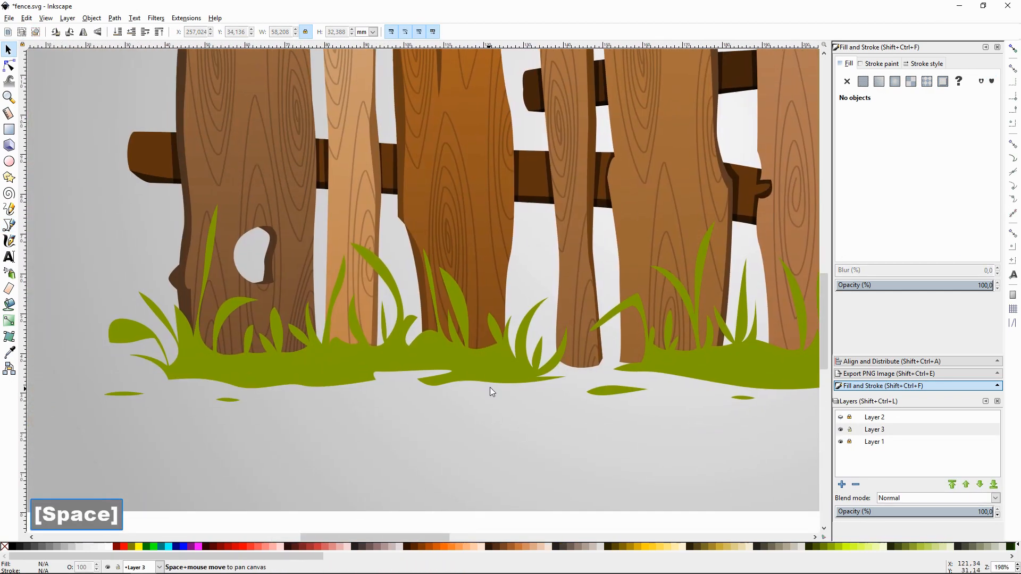
key(shift+F6)
click(178, 372)
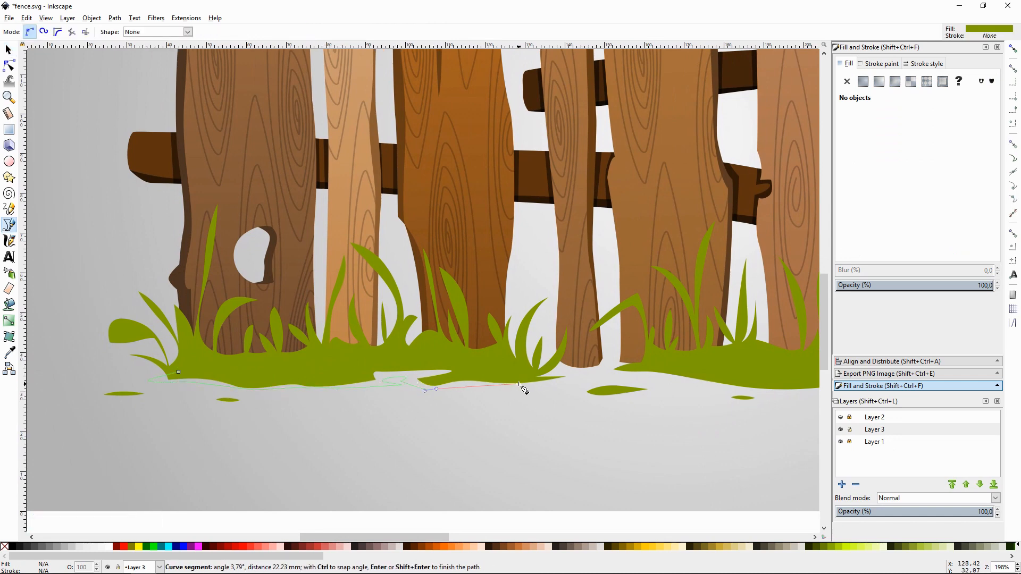
drag(536, 385, 543, 385)
key(space)
drag(470, 392, 476, 391)
drag(555, 391, 561, 392)
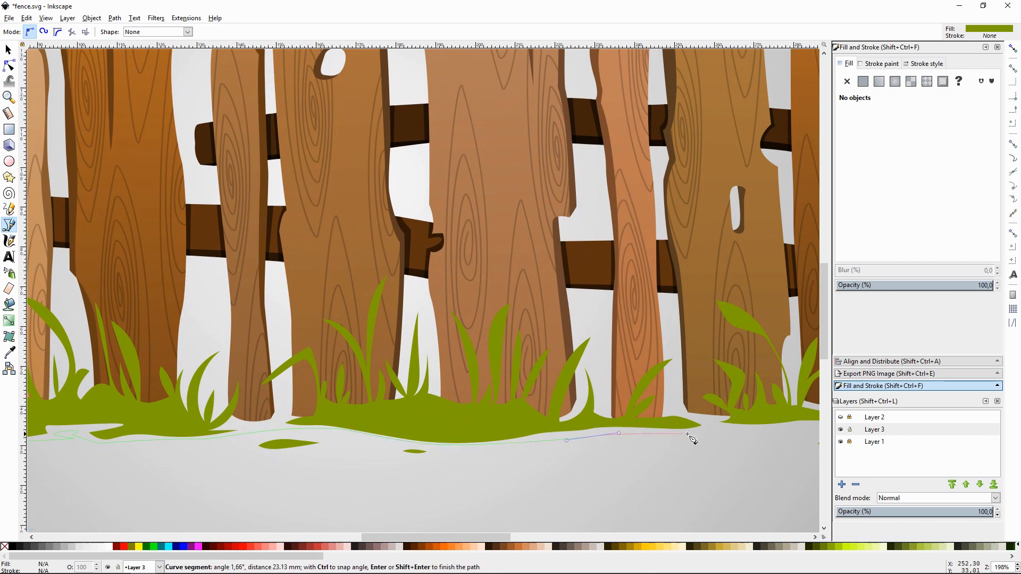
Step: Continue the shadow outline past the ninth plank, return through the grass, and close it as a strip about 284 mm wide
drag(696, 432, 714, 430)
key(space)
drag(574, 442, 591, 442)
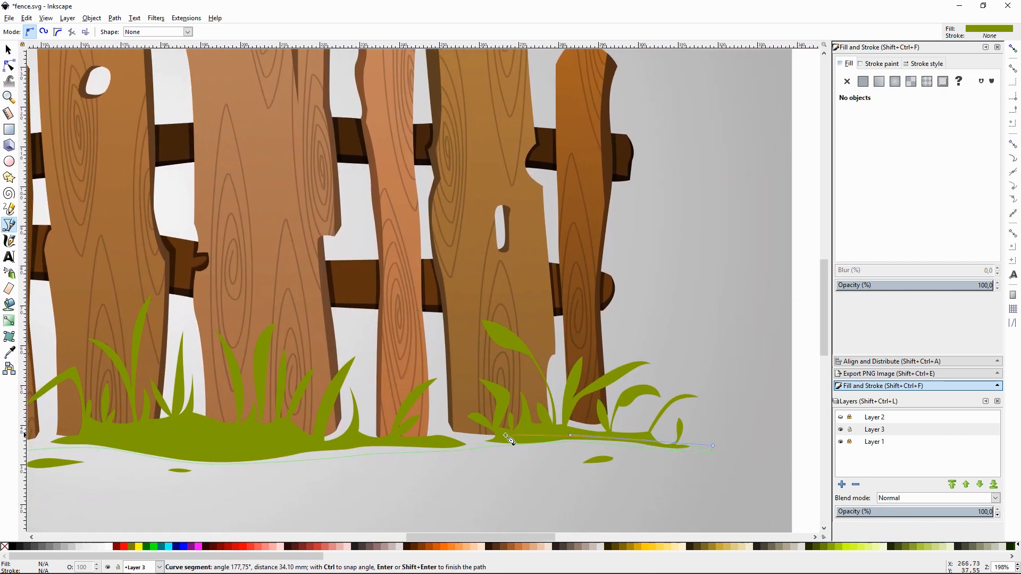
key(space)
key(space)
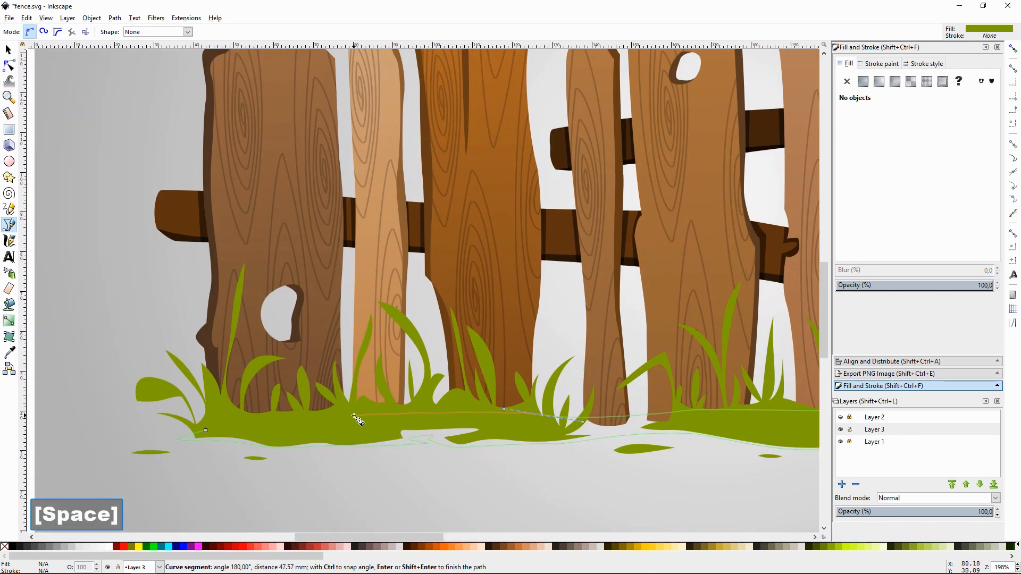
click(487, 423)
Step: Darken the ground-shadow strip's fill to a deep green by lowering its lightness, then deselect it
click(876, 151)
key(F1)
key(space)
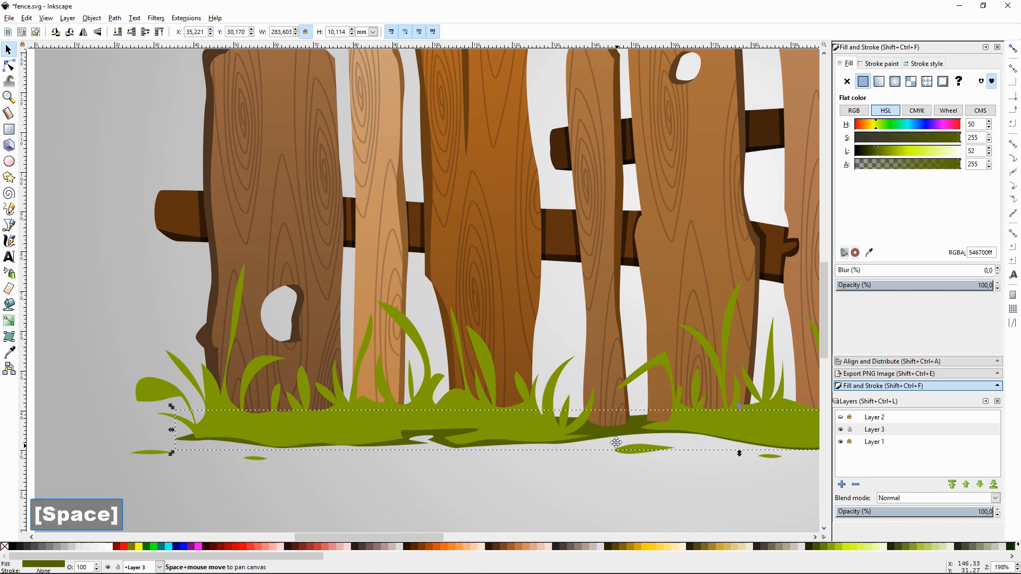
scroll(527, 346, down, 1)
scroll(526, 342, down, 1)
key(space)
click(873, 151)
click(744, 239)
Step: Draw a leafy tuft about 18 by 25 mm at the foot of the first plank and fill it with light green b2db00ff
key(space)
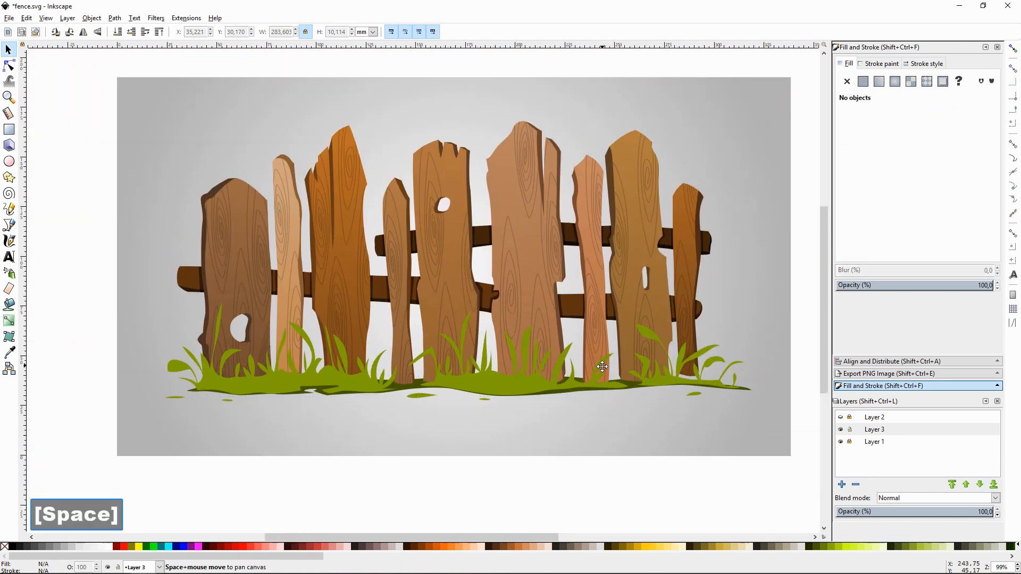
scroll(447, 439, up, 3)
key(space)
key(shift+F6)
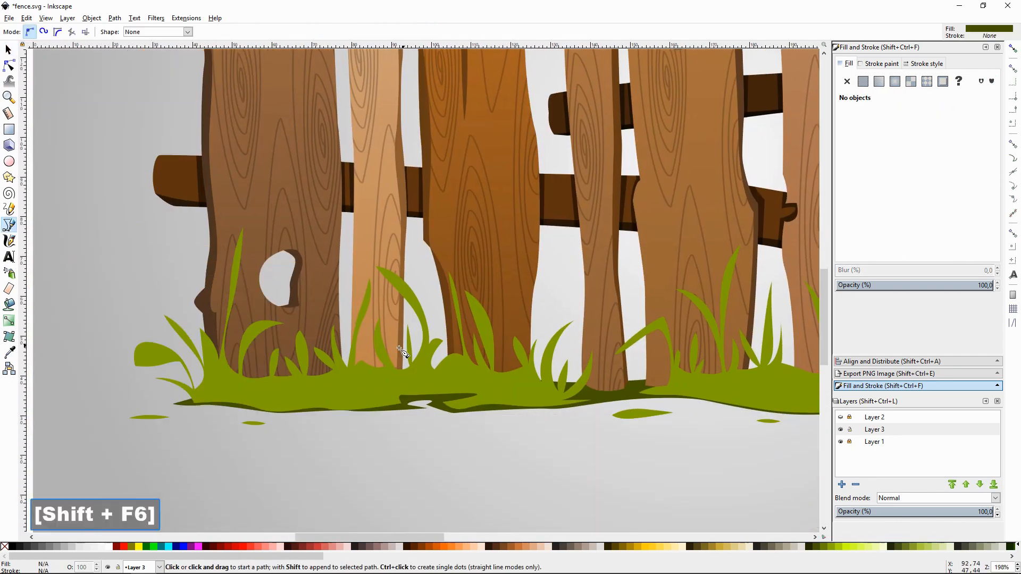
key(space)
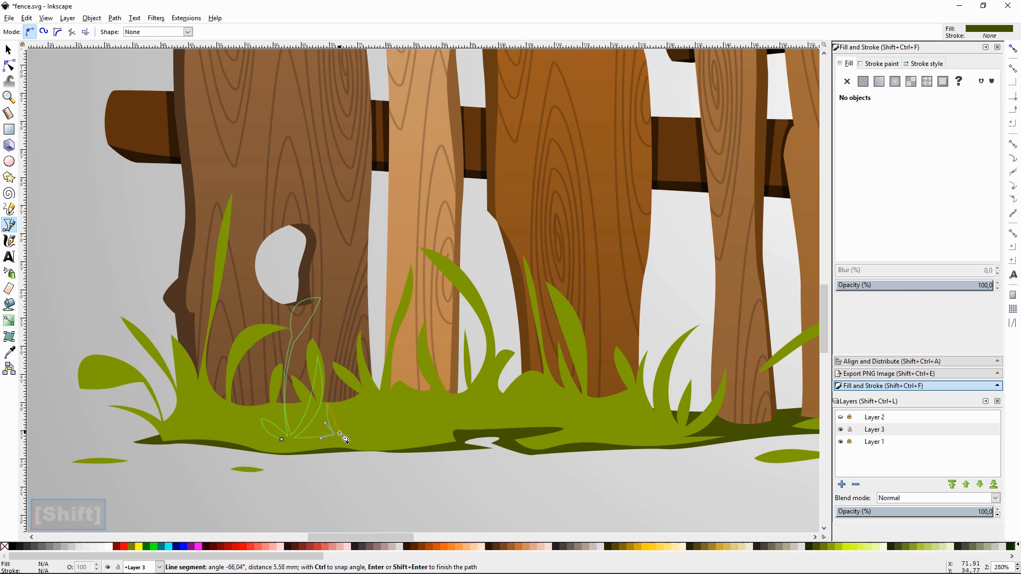
click(281, 440)
key(F1)
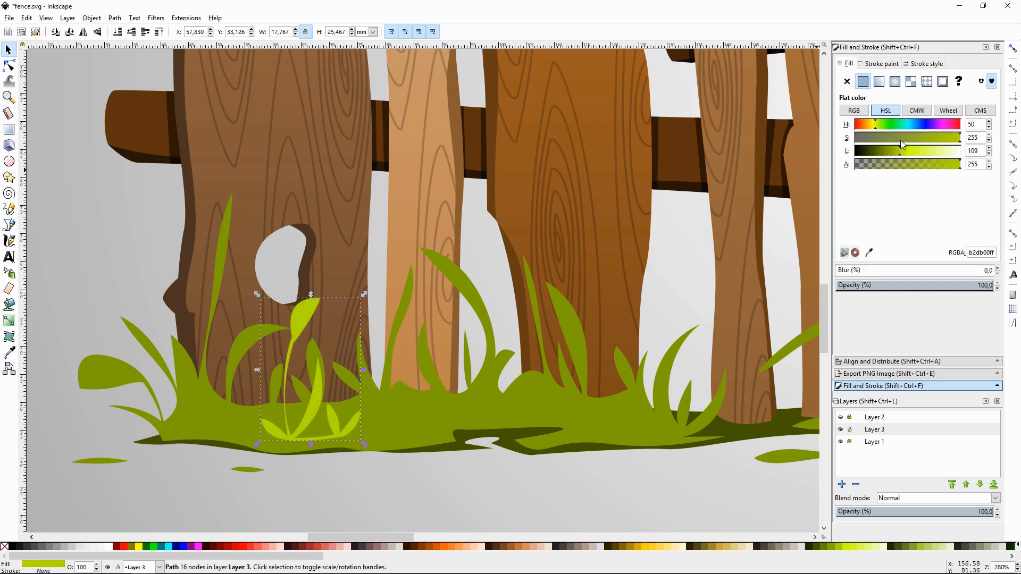
click(440, 491)
Step: Shift the light green tuft slightly down and left towards the ground edge, then deselect it
click(322, 419)
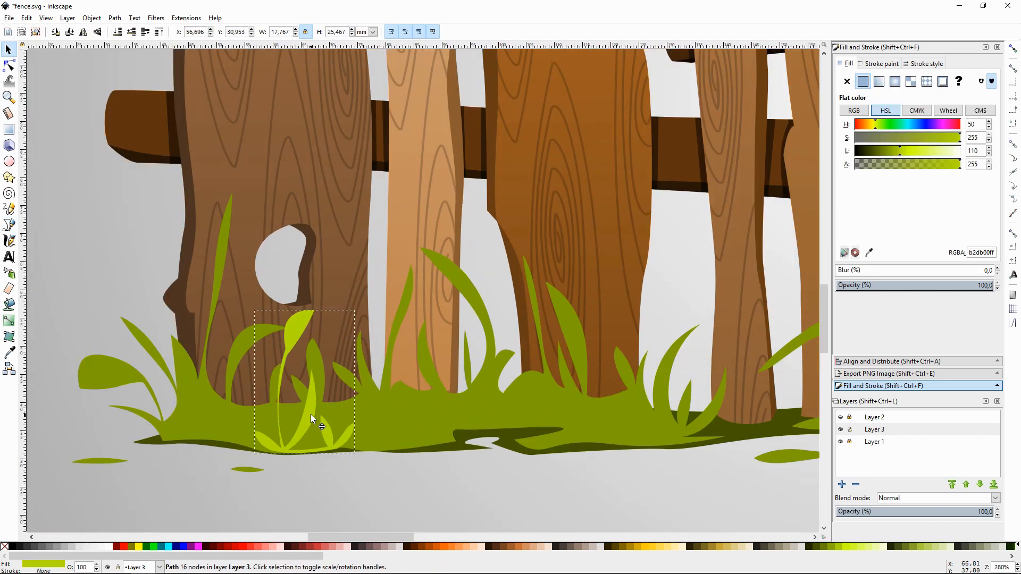
click(421, 465)
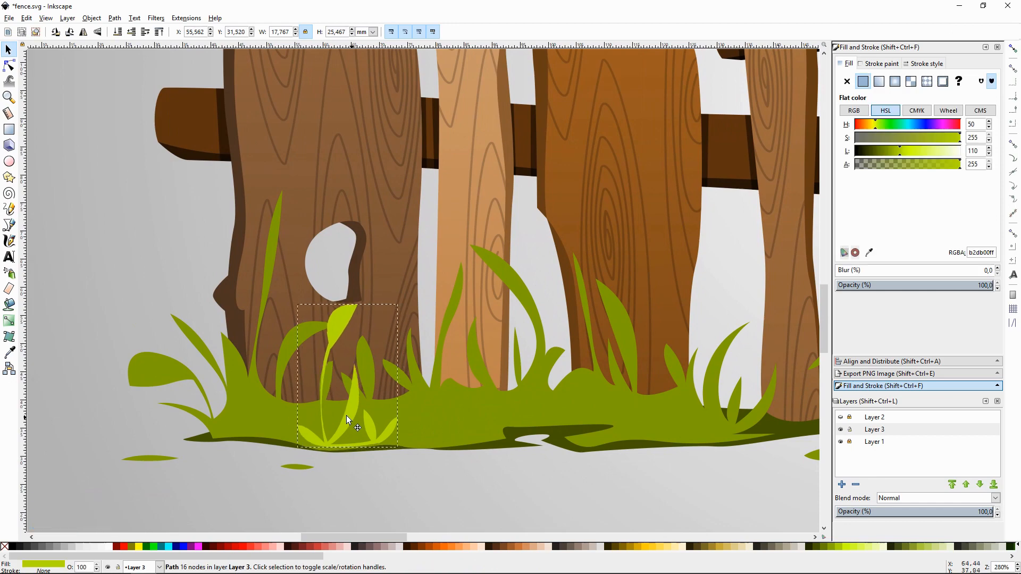
drag(346, 416, 339, 415)
click(470, 482)
key(minus)
key(minus)
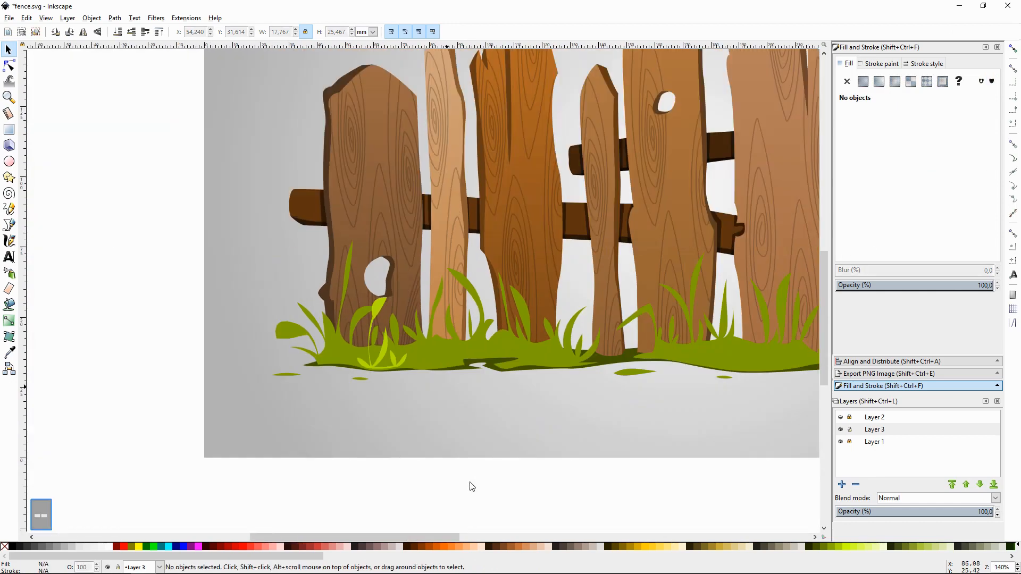
Step: Lower the lightness of the ground-shadow strip further for a darker green
key(plus)
key(space)
key(minus)
click(379, 372)
click(864, 151)
Step: Select all grass shapes sharing the first patch's fill colour and set their lightness to 74
click(437, 355)
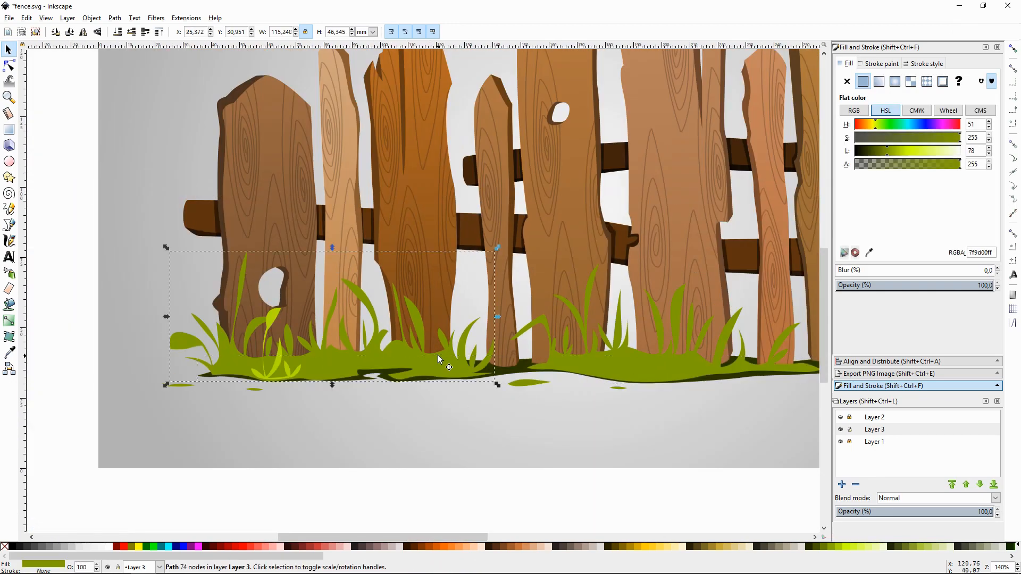
right_click(436, 355)
mouse_move(457, 486)
click(615, 498)
drag(887, 151, 884, 151)
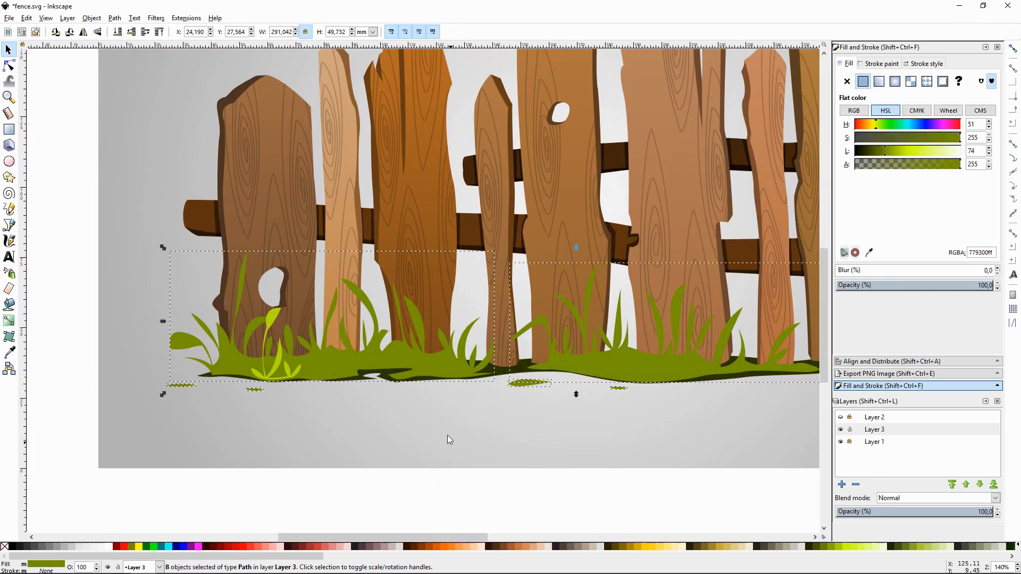
click(447, 436)
Step: Draw a second small tuft with several blades, about 17 by 18 mm, at the outer edge of the first plank
key(space)
key(minus)
key(plus)
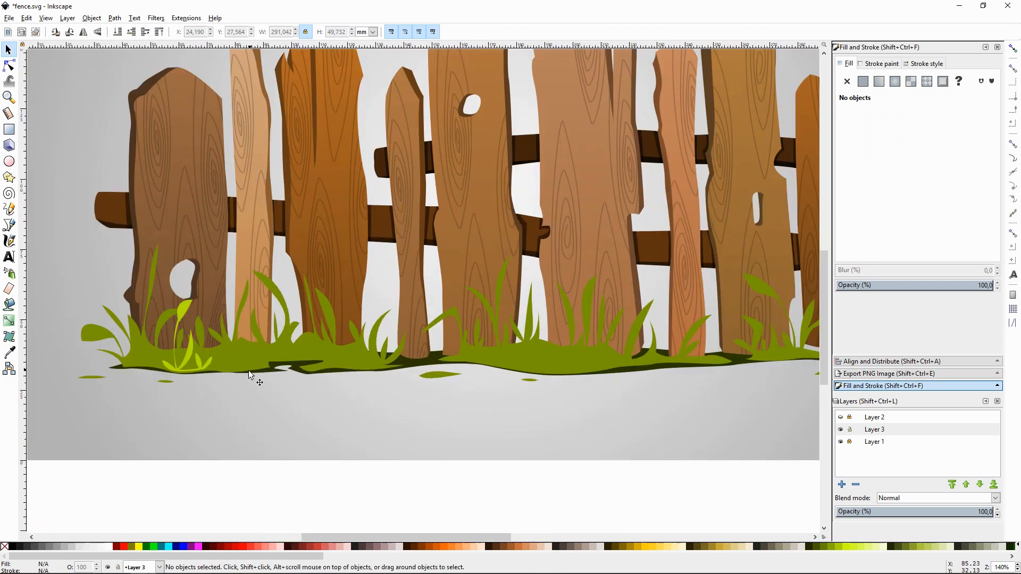
key(plus)
key(plus)
key(space)
key(shift+F6)
key(space)
drag(299, 399, 217, 395)
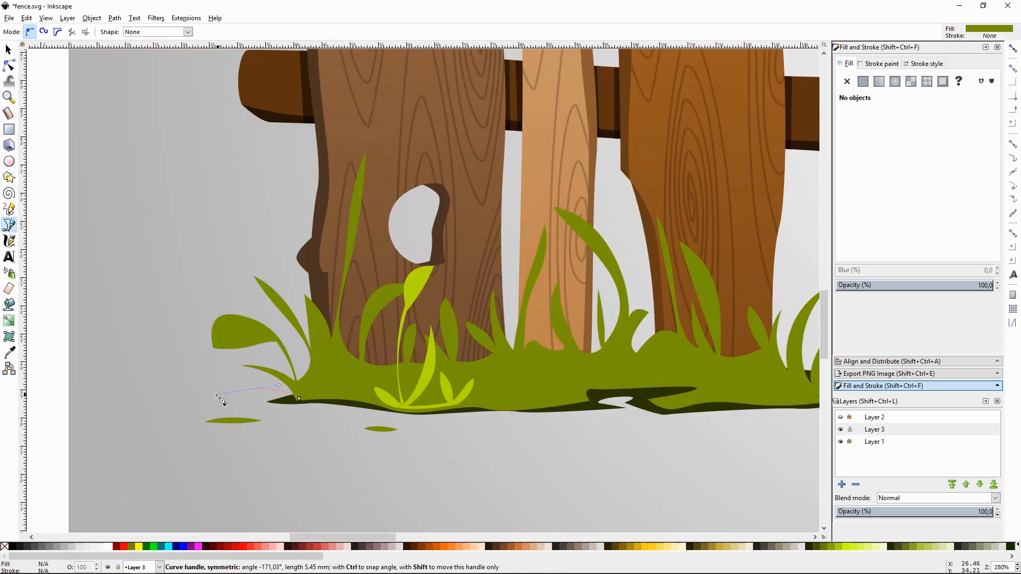
drag(302, 347, 342, 374)
click(304, 397)
click(323, 392)
click(336, 400)
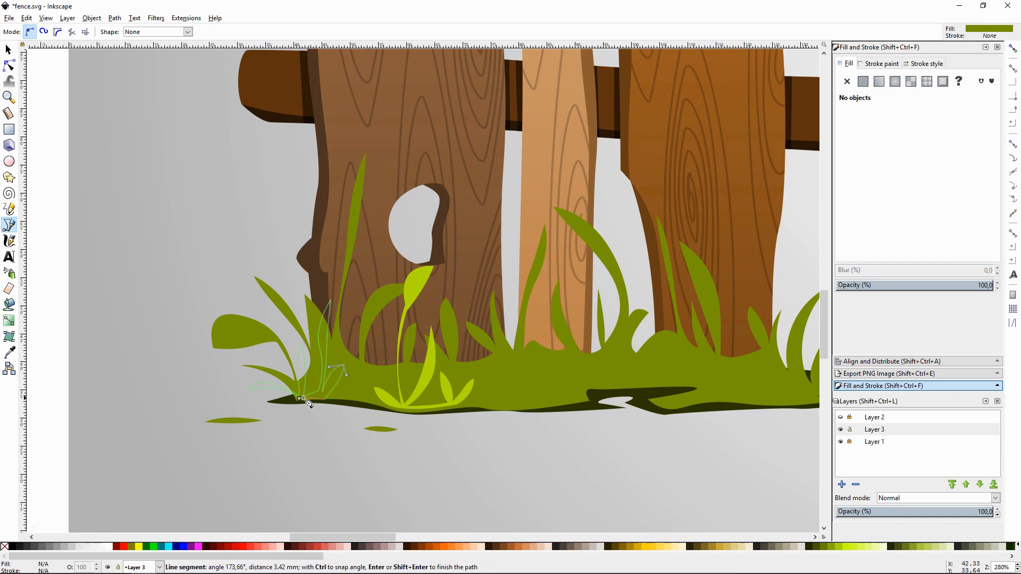
click(299, 398)
Step: Fill the second tuft with the light green sampled from the first tuft, then deselect it
key(F1)
key(F7)
click(447, 395)
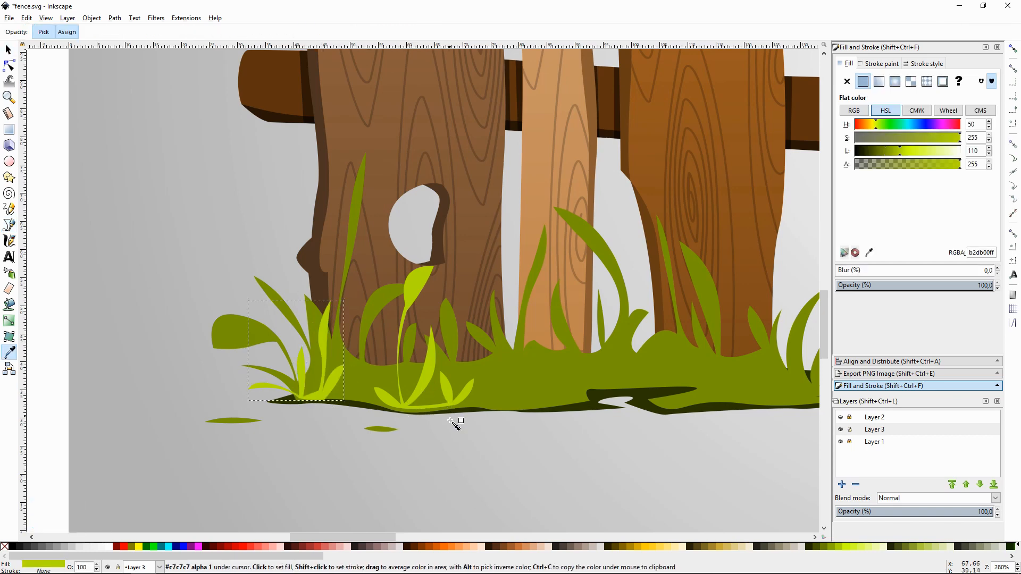
key(F1)
click(420, 436)
Step: Duplicate the third grass patch, move the copy in front of the third and fourth planks, and give it the tufts' light green
key(minus)
key(space)
key(minus)
key(space)
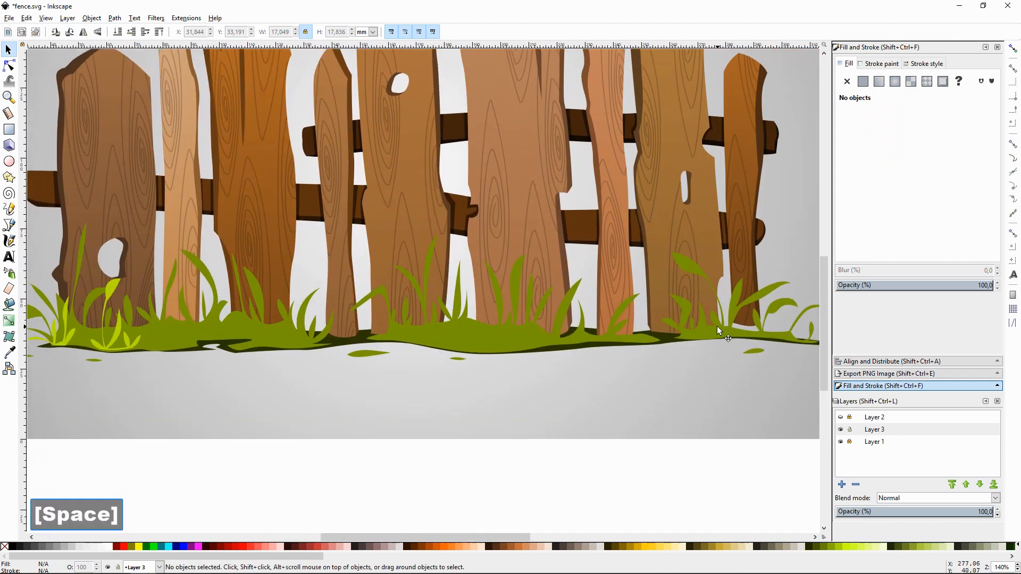
click(719, 332)
key(ctrl+d)
drag(720, 333, 293, 329)
key(F7)
click(111, 296)
Step: Scale the light green patch copy down to about 42 mm wide and fit it between the third and fourth planks
key(F1)
drag(406, 248, 359, 274)
drag(280, 331, 221, 329)
click(279, 336)
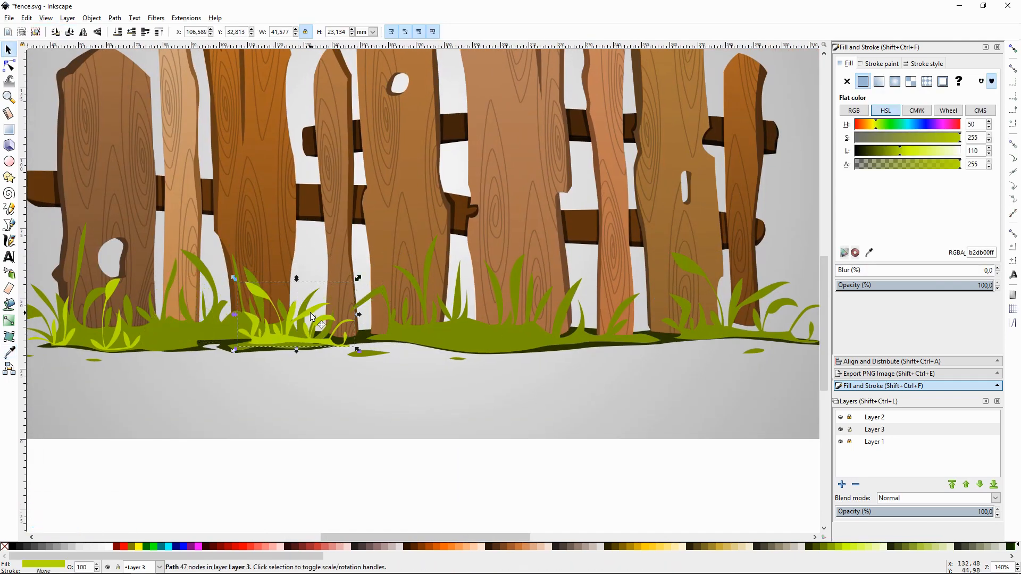
drag(358, 280, 353, 273)
click(384, 384)
Step: Duplicate the two light tufts at the first plank and place the copies in front of the sixth plank
key(space)
click(153, 356)
shift+click(210, 349)
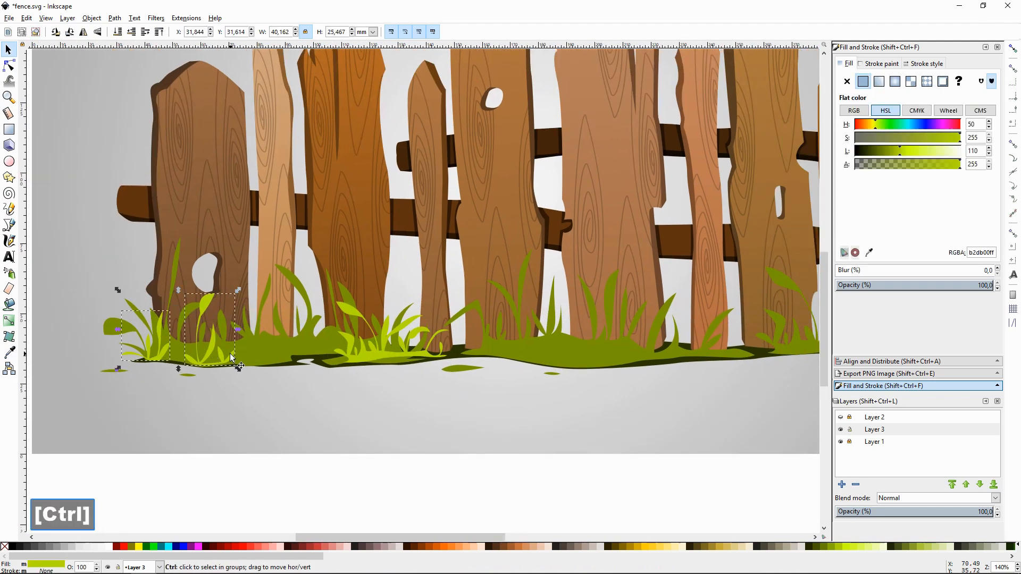
key(ctrl+d)
drag(209, 348, 612, 353)
click(634, 391)
Step: Flip the two copied tufts at the sixth plank horizontally and shift them slightly down and left
key(space)
click(501, 333)
shift+click(463, 339)
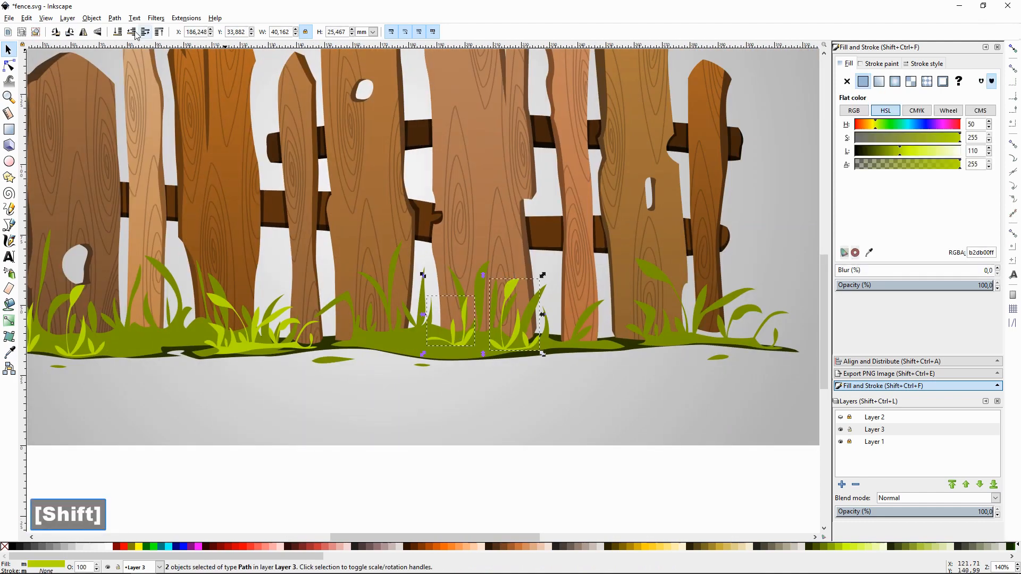
click(84, 32)
click(566, 401)
Step: Duplicate the taller light tuft at the sixth plank and place the copy beside the ninth plank
key(space)
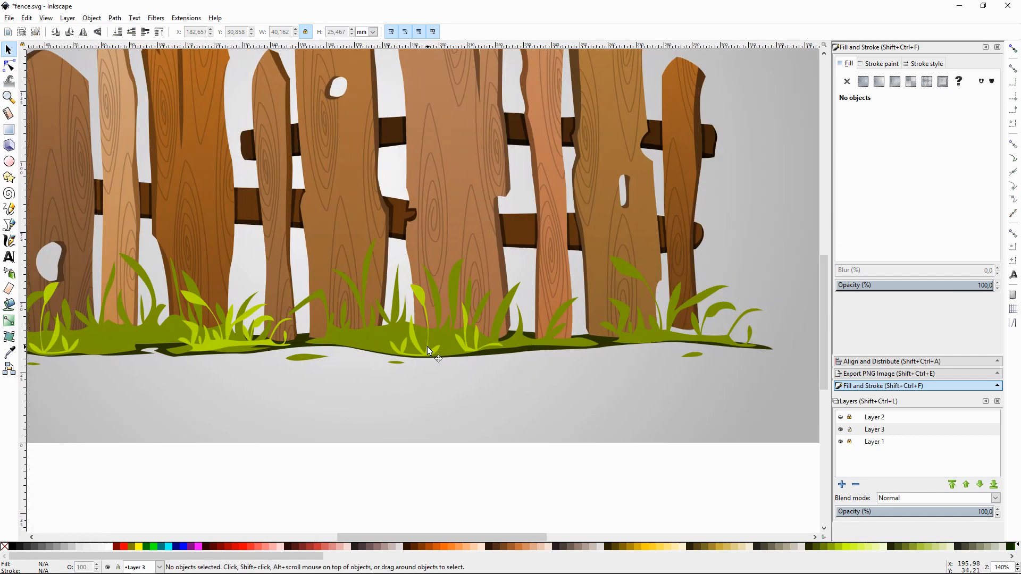
click(426, 347)
key(ctrl+d)
drag(420, 295, 639, 288)
click(691, 395)
Step: Apply a vertical linear gradient to the middle grass patch, with its upper stop set to lighter green a8ce00ff
key(minus)
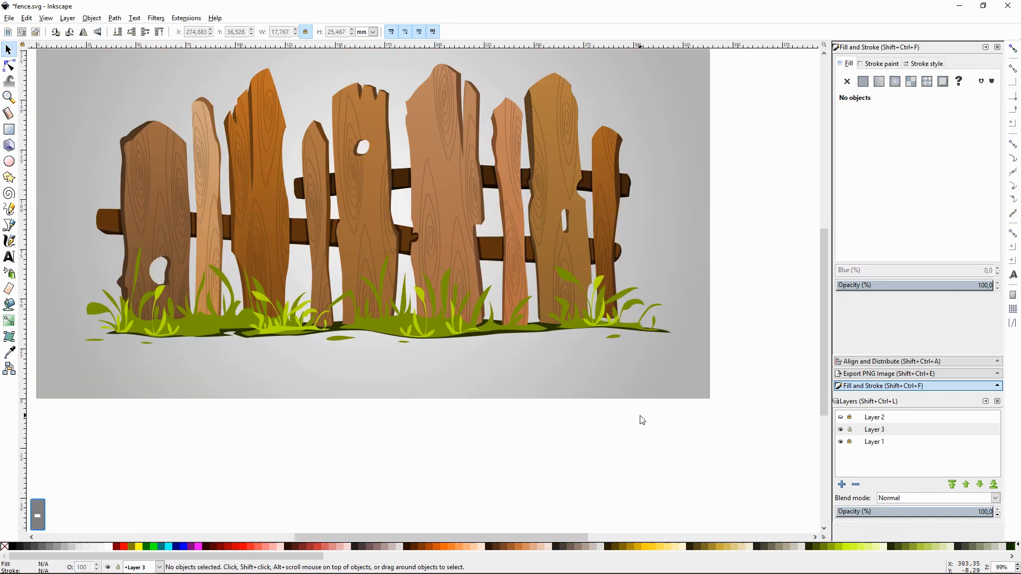
key(space)
key(plus)
scroll(470, 423, down, 2)
click(470, 424)
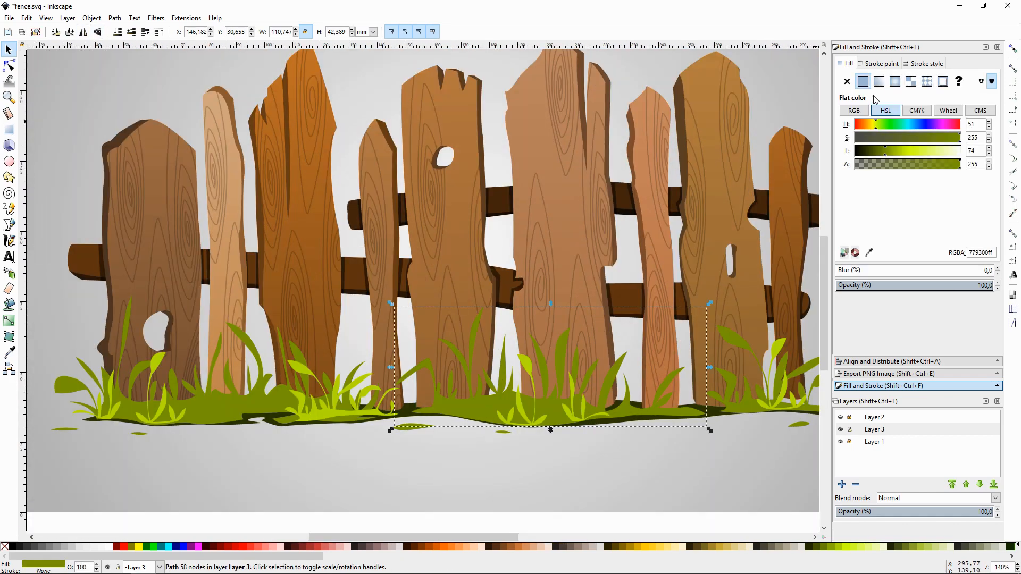
drag(707, 368, 550, 427)
click(553, 309)
drag(886, 151, 898, 151)
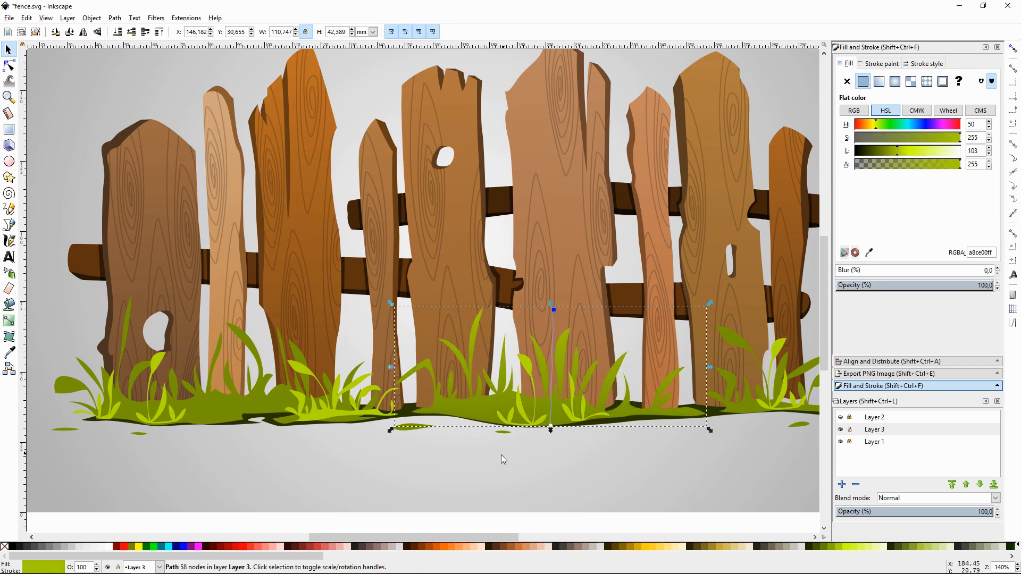
Step: Apply the same green gradient to the first grass patch, running vertically from the blade tips to the ground
click(245, 327)
click(243, 322)
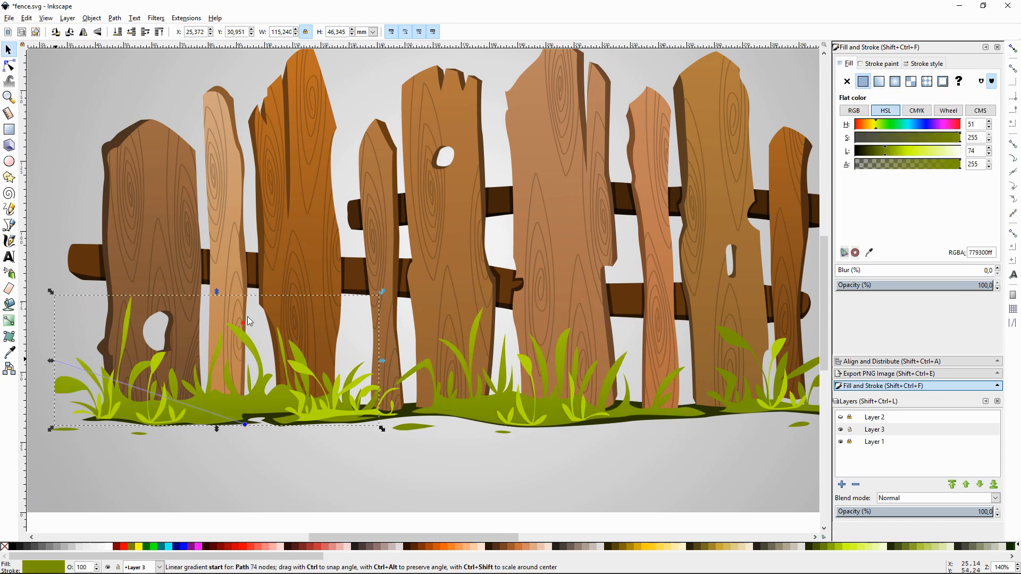
key(space)
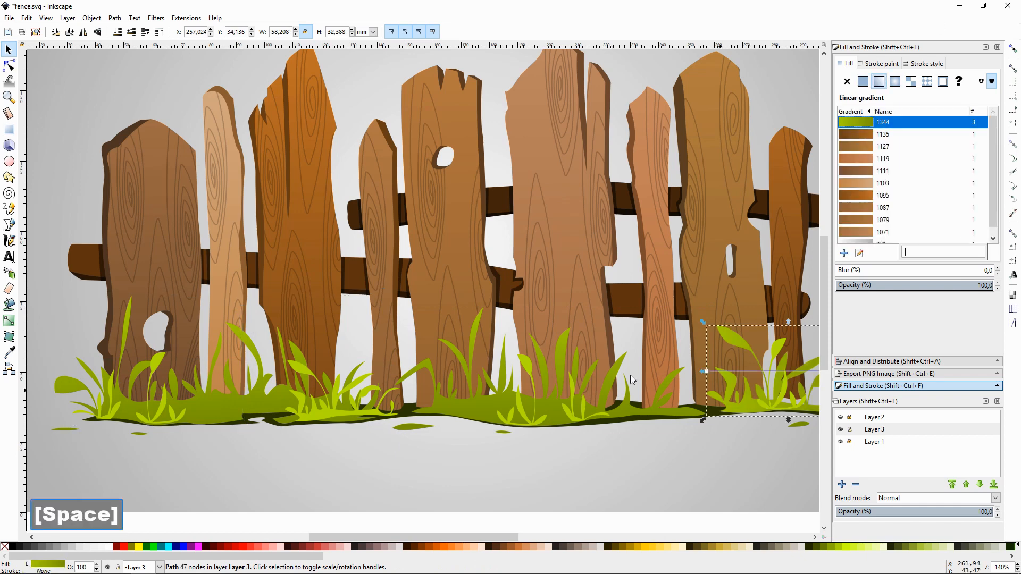
Step: Run the green gradient vertically through the third grass patch and nudge the light tuft at the ninth plank slightly left
click(659, 470)
scroll(566, 400, right, 5)
click(566, 400)
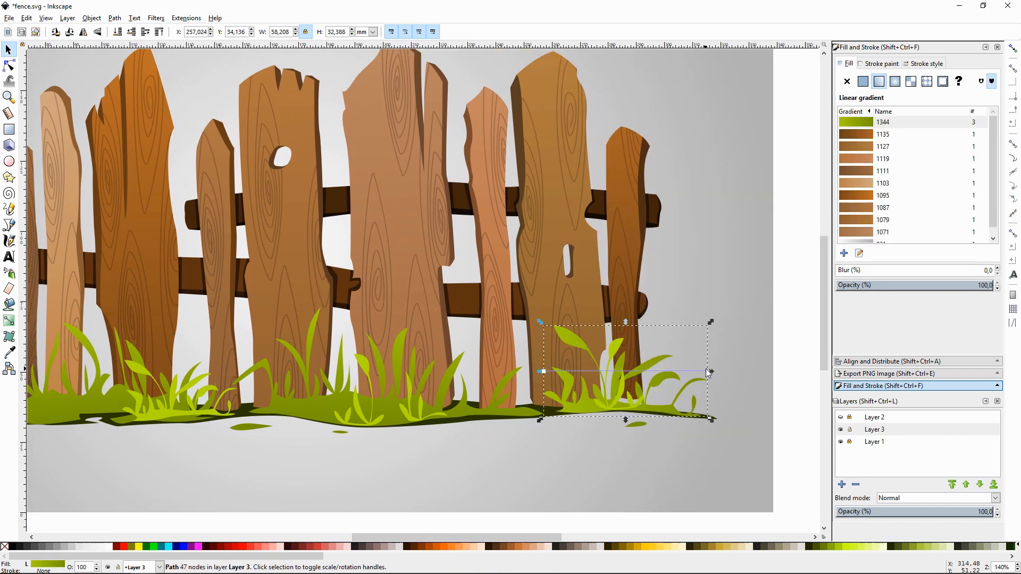
click(626, 408)
key(Escape)
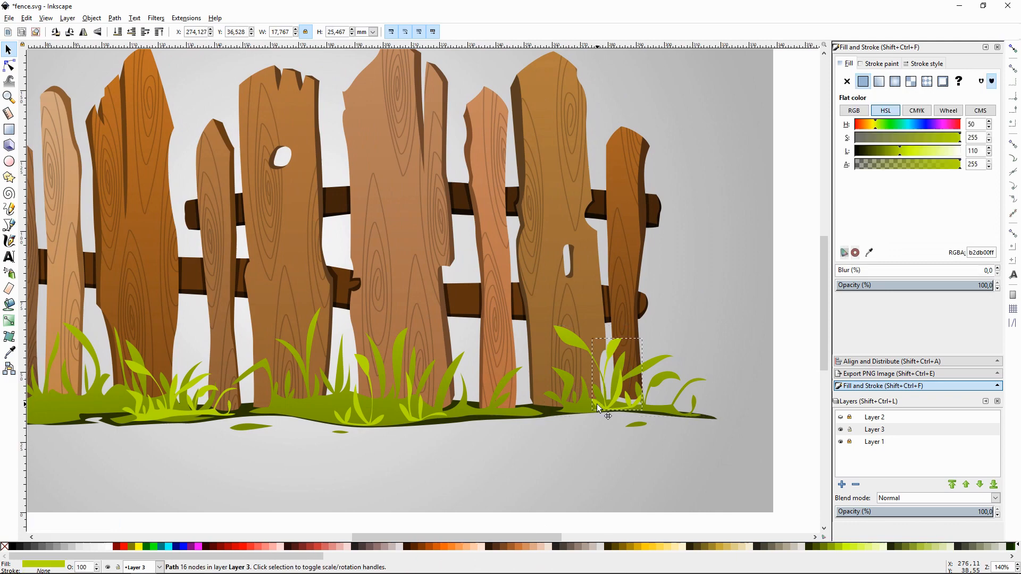
scroll(572, 426, down, 4)
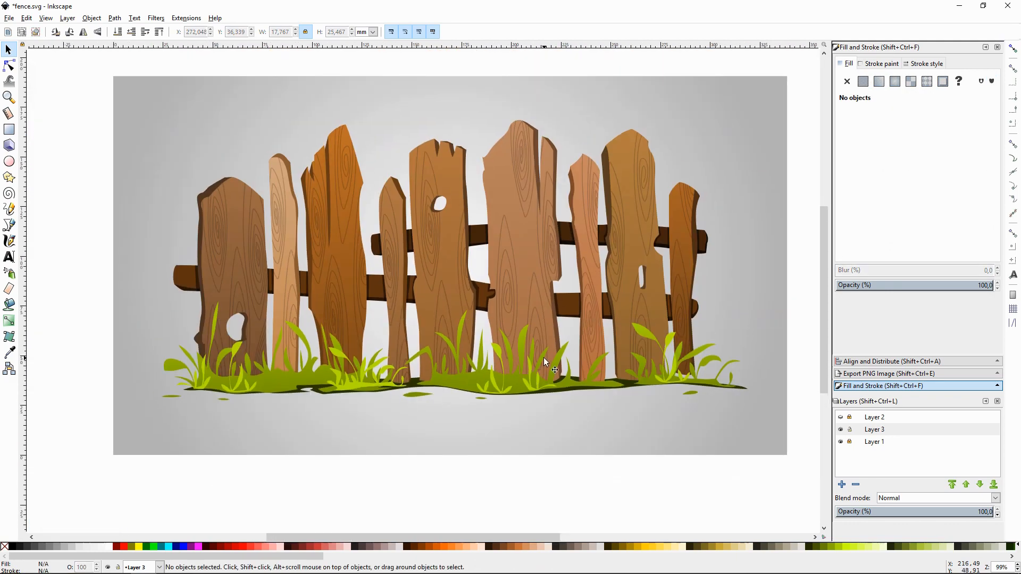
Step: Show the sketch in Layer 2 and trace the flower's petals in front of the fifth plank as one closed shape filled white
scroll(550, 375, up, 5)
key(plus)
key(space)
click(840, 417)
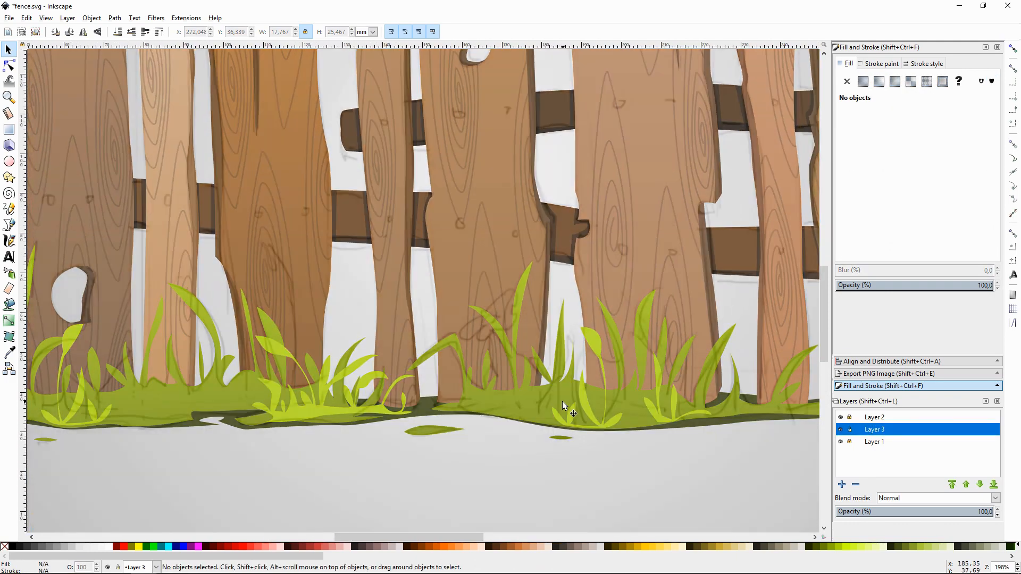
key(plus)
key(plus)
key(space)
key(shift+F6)
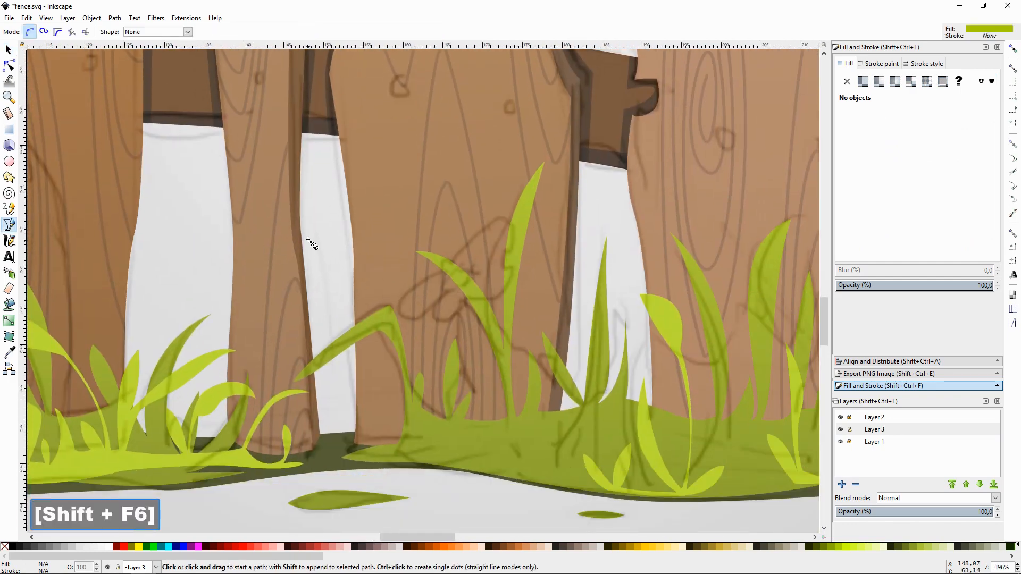
click(441, 274)
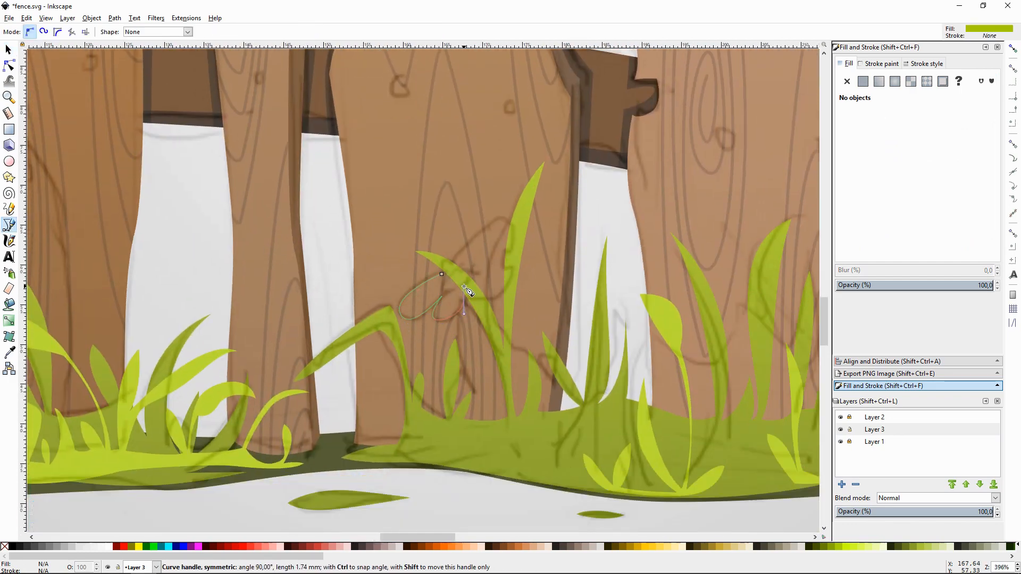
drag(464, 286, 521, 261)
click(500, 266)
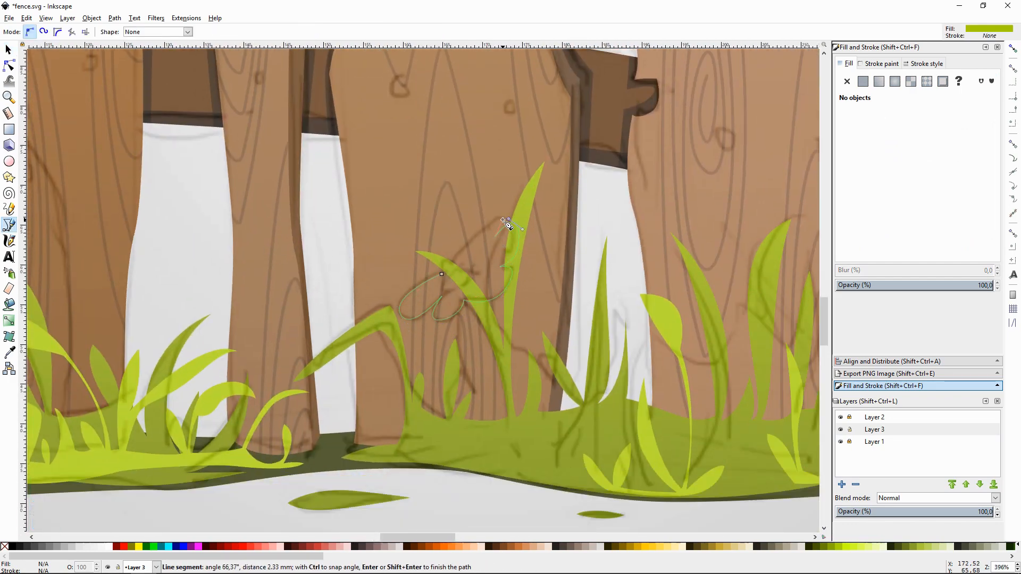
click(441, 273)
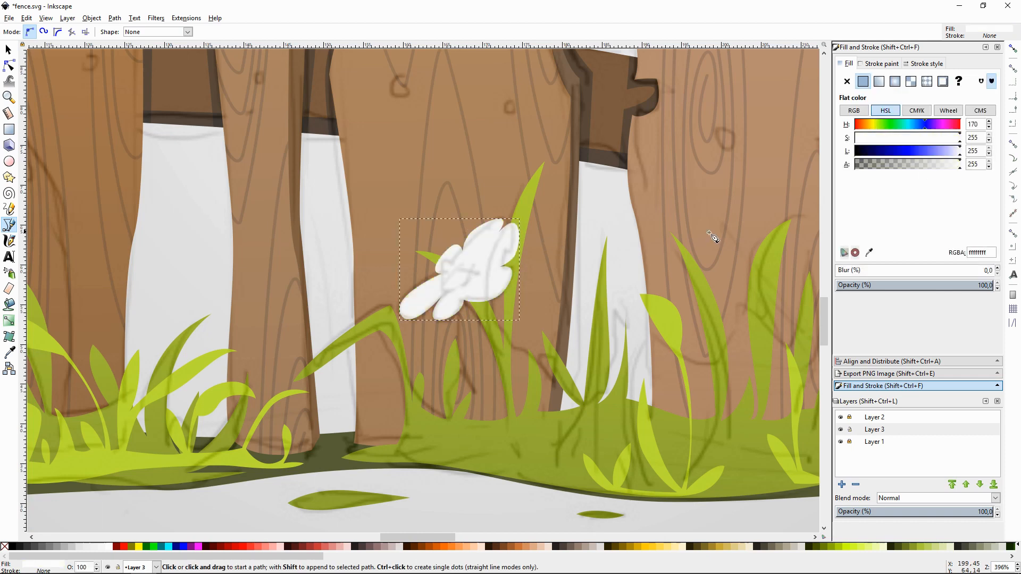
key(F1)
key(Escape)
Step: Hide the sketch in Layer 2 and draw a slanted yellow oval about 4.9 by 4.2 mm as the flower's centre
click(841, 418)
key(shift+F6)
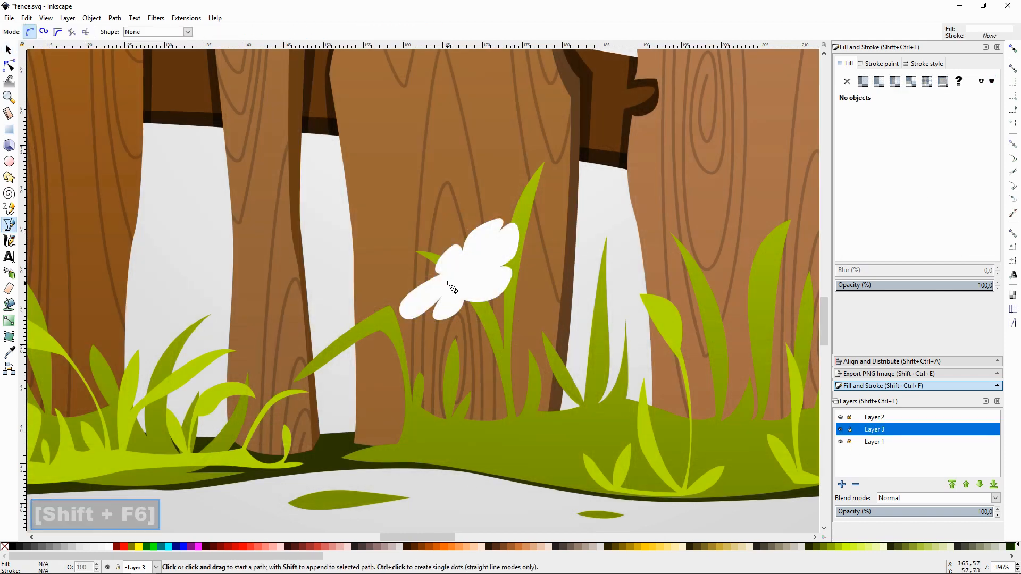
mouse_move(447, 283)
mouse_down()
mouse_move(471, 254)
mouse_move(449, 284)
mouse_up()
key(F1)
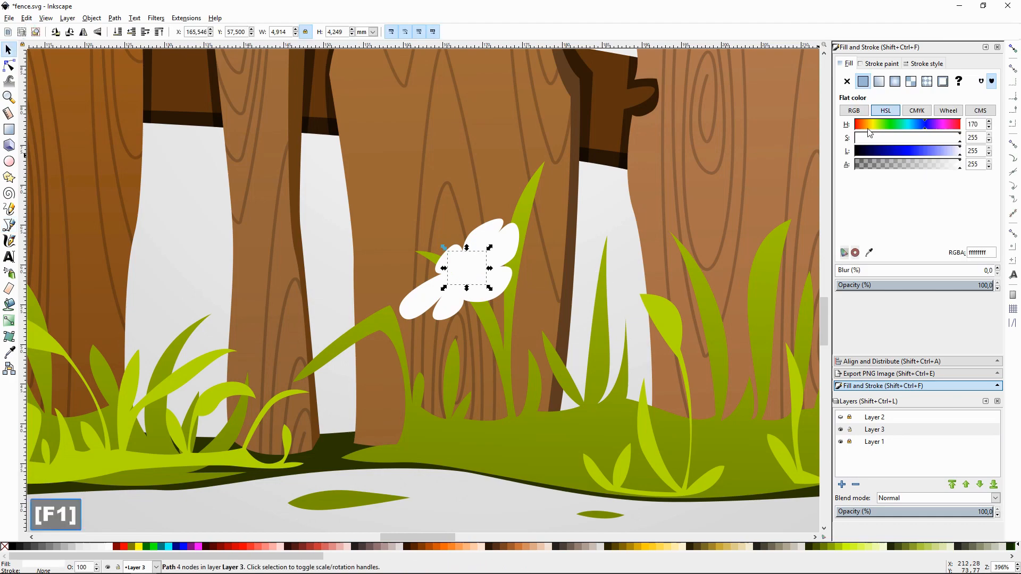
click(460, 486)
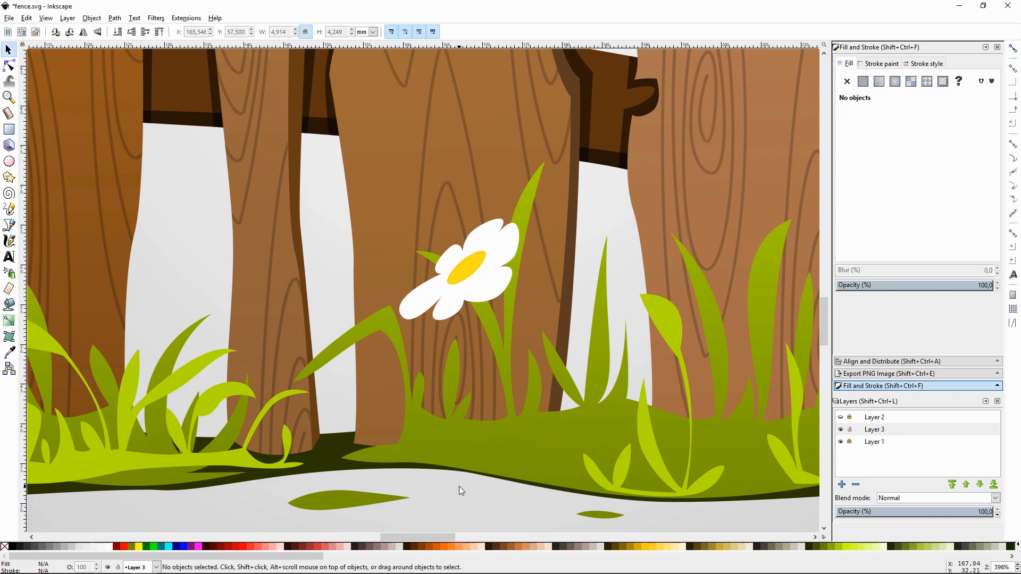
Step: Shift the hue of the flower's centre from yellow towards orange
key(minus)
key(minus)
key(minus)
key(plus)
key(plus)
click(455, 275)
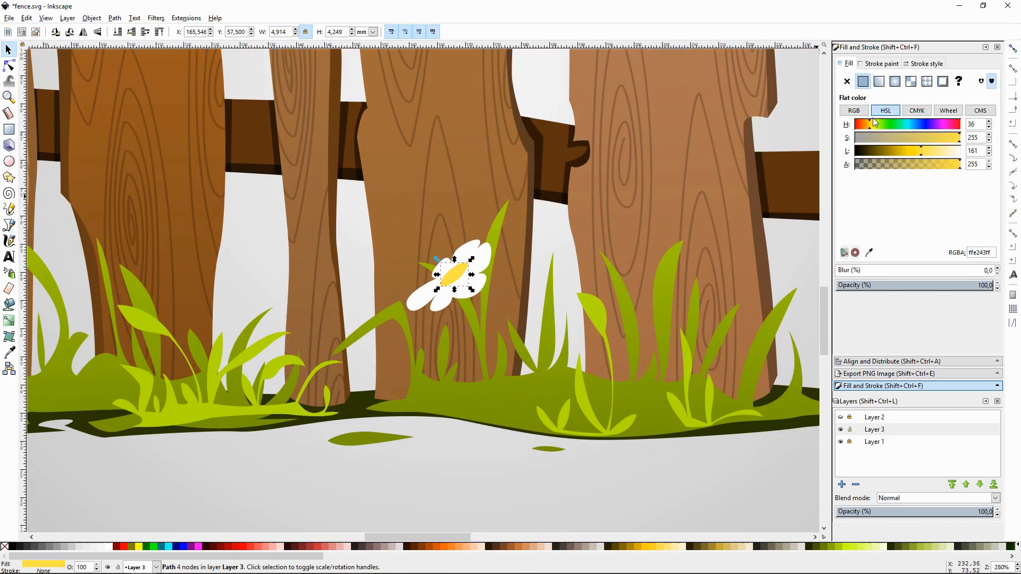
drag(873, 121, 867, 122)
Step: Duplicate the flower, place the copy on the light tuft at the third plank, and group the petals and centre of each flower
shift+click(488, 253)
key(ctrl+d)
drag(495, 254, 168, 300)
key(ctrl+g)
click(455, 274)
shift+click(473, 278)
key(ctrl+g)
Step: Rotate the flower at the third plank clockwise so that it lies nearly horizontal
click(592, 268)
click(168, 300)
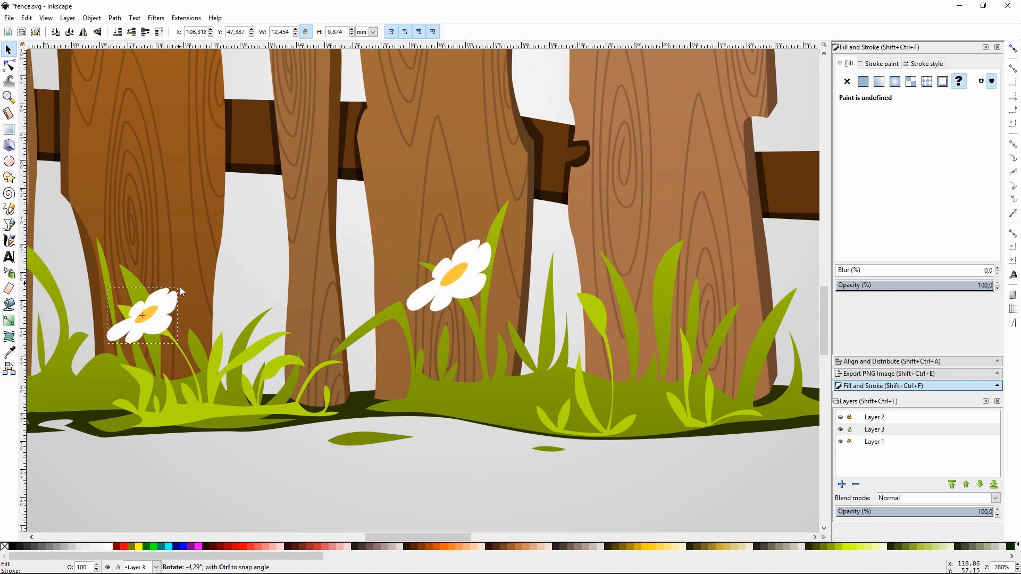
key(minus)
key(minus)
Step: Duplicate the third plank's flower, place the copy on the light tuft at the eighth plank and tilt it clockwise
key(ctrl+d)
drag(296, 302, 756, 302)
drag(768, 290, 759, 294)
click(749, 303)
Step: Place another copy of the flower in the grass at the left side of the first plank
drag(760, 293, 81, 311)
key(ctrl+d)
key(minus)
key(plus)
drag(378, 354, 331, 358)
Step: Duplicate the eighth plank's flower as a smaller copy below the fifth plank's flower, and place another rotated copy right of the ninth plank
click(696, 311)
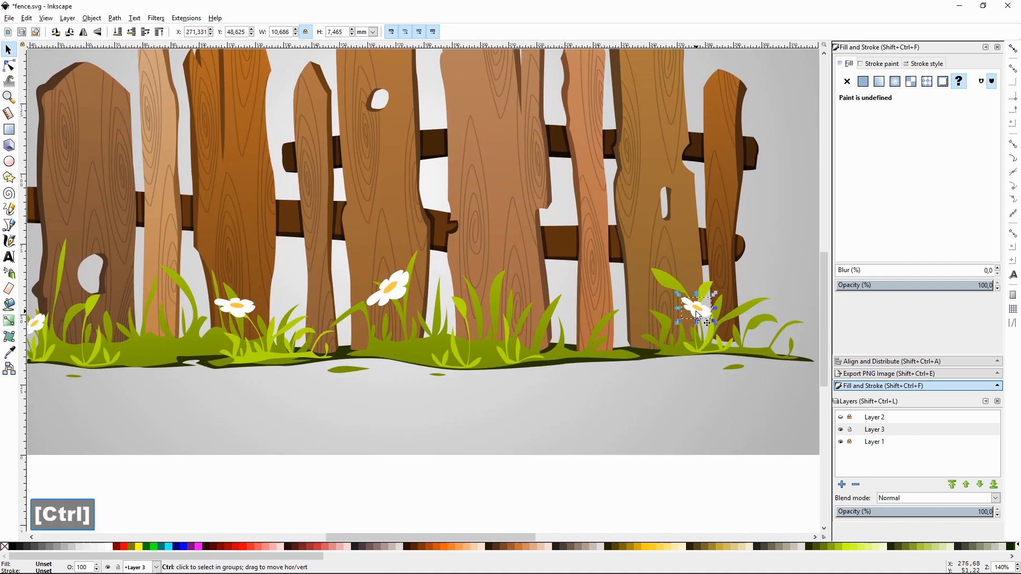
key(ctrl+d)
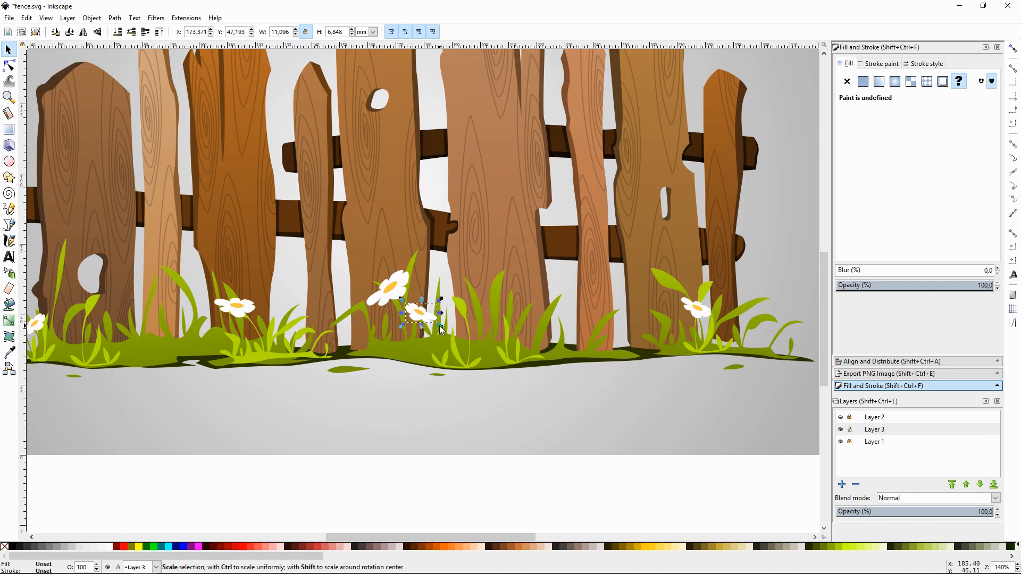
click(442, 336)
click(418, 312)
key(ctrl+d)
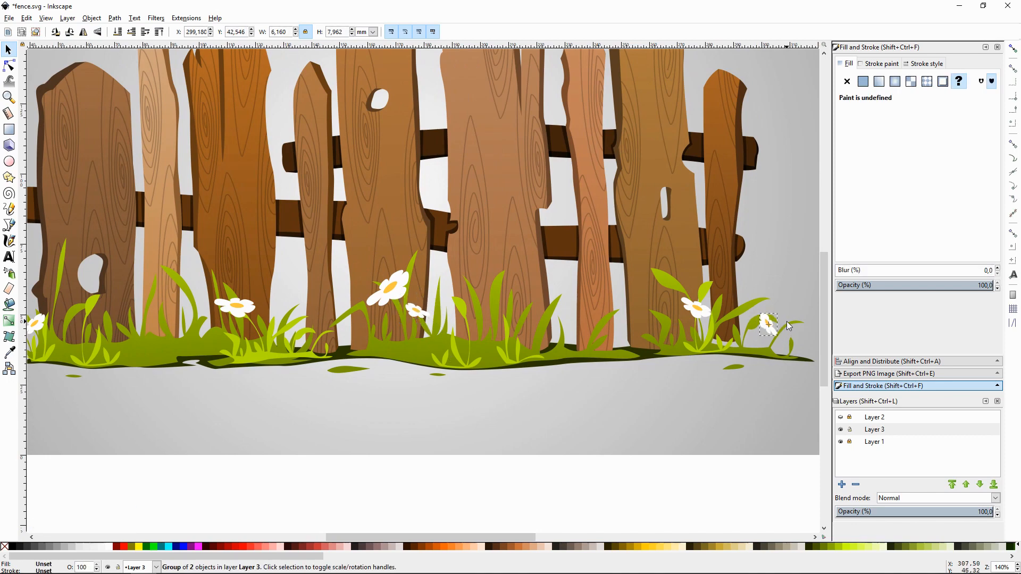